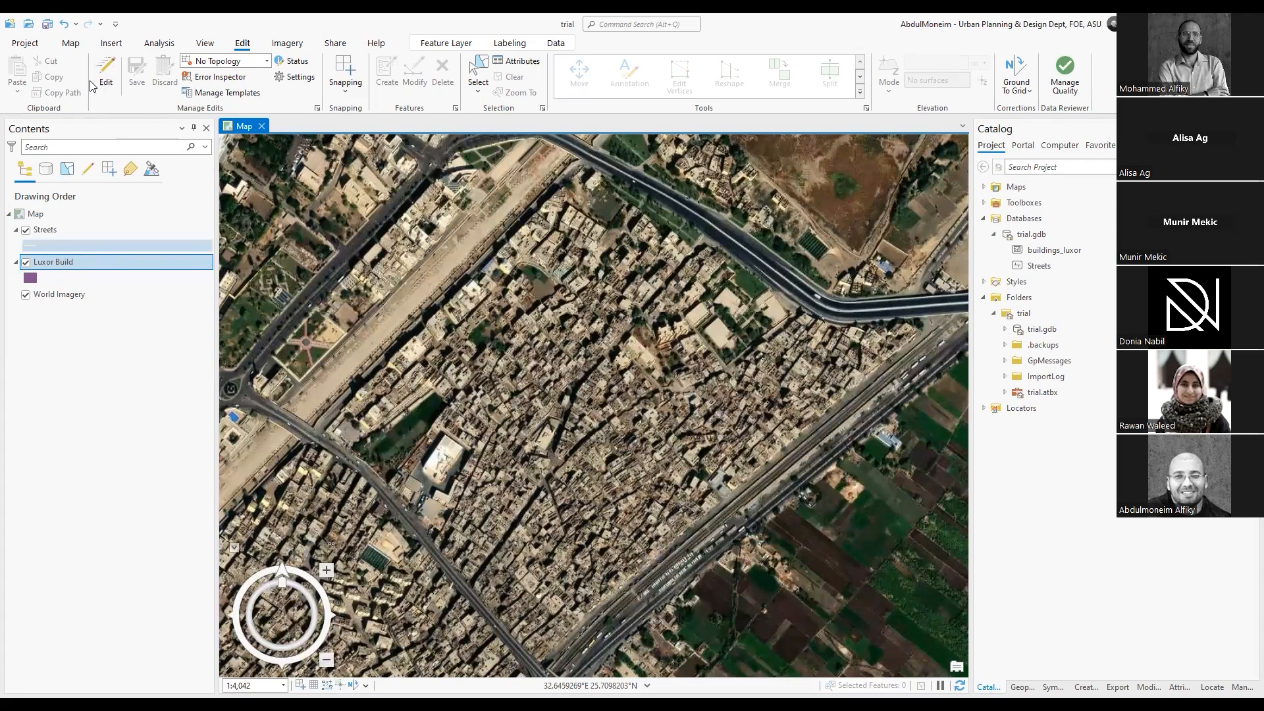
Step: Open the editing options and examine the Session settings, including "Enable and disable editing from the Edit tab"
left_click(316, 109)
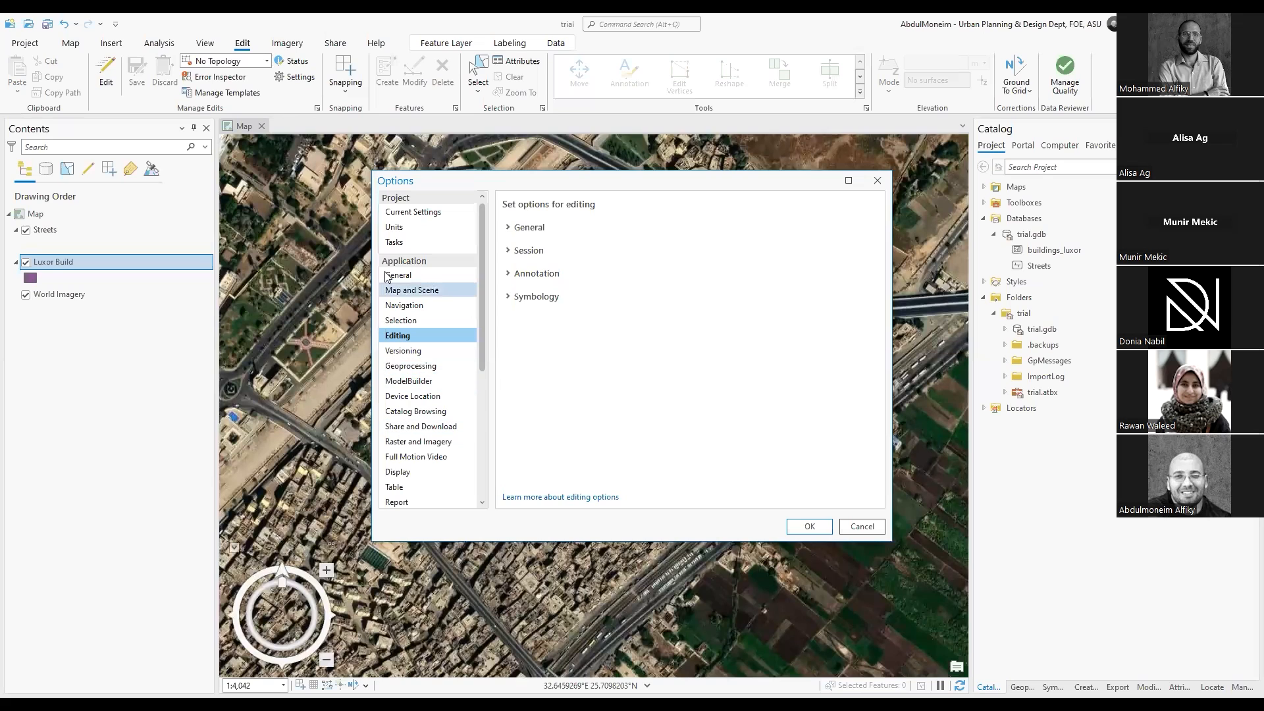
scroll(395, 380, "down", 5)
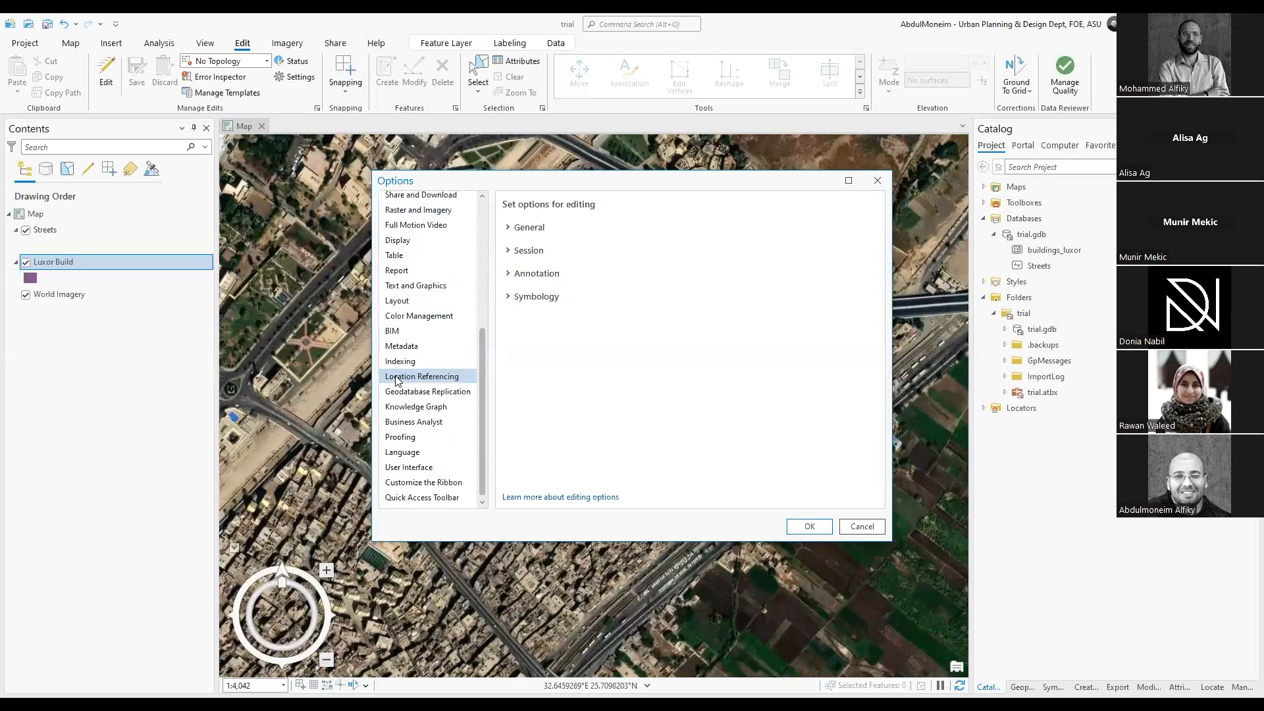
scroll(396, 381, "up", 5)
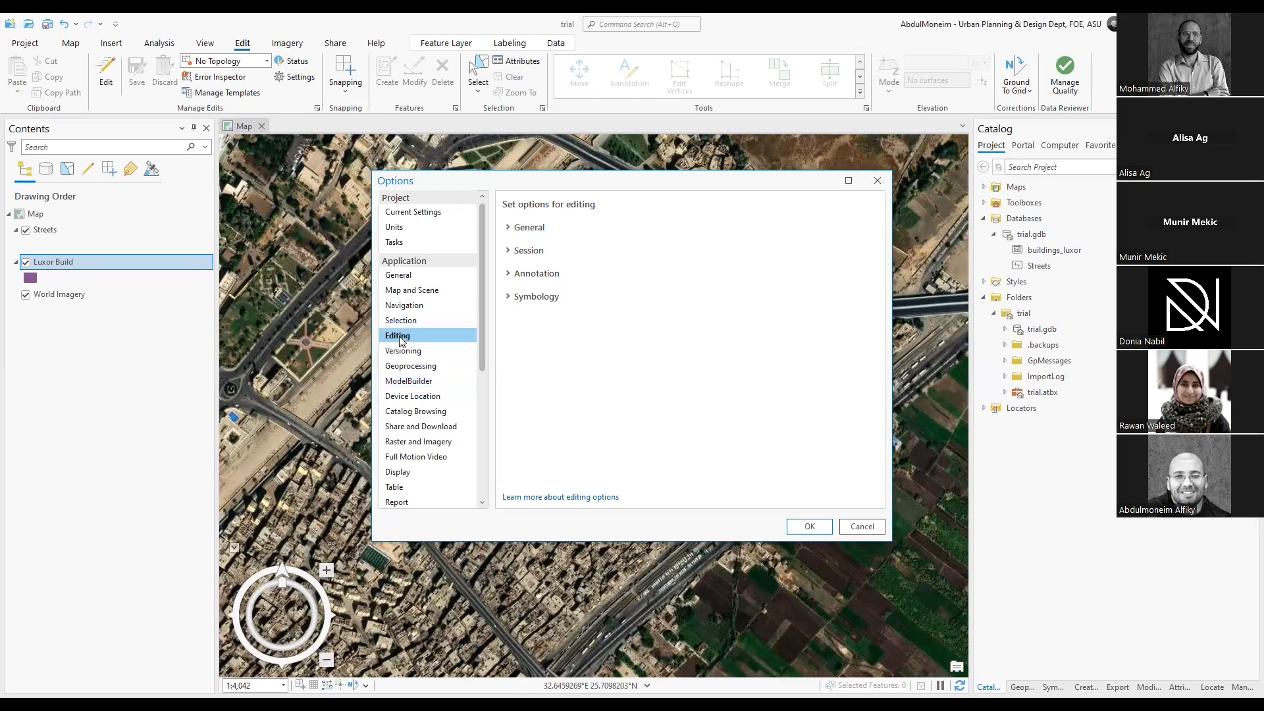
left_click(530, 251)
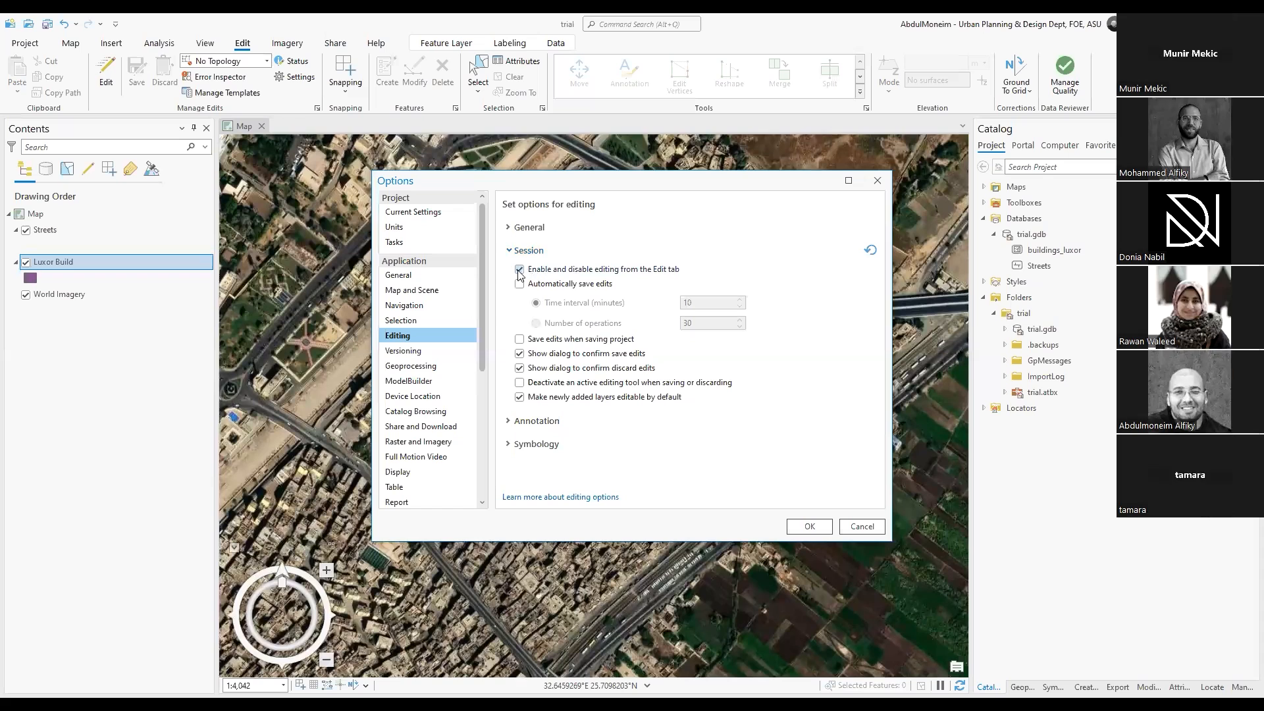
left_click(520, 270)
Step: Inspect the Luxor Build layer's attribute table, close it, and list the maps in the project
right_click(137, 264)
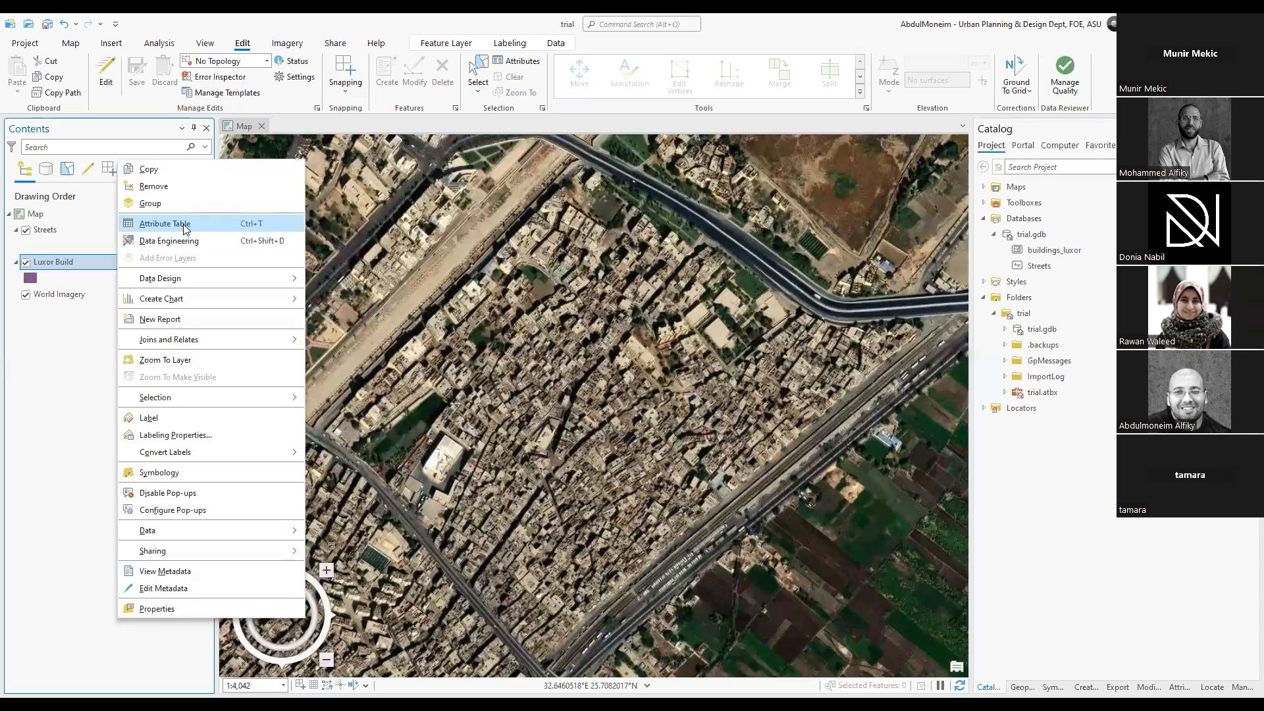
left_click(185, 227)
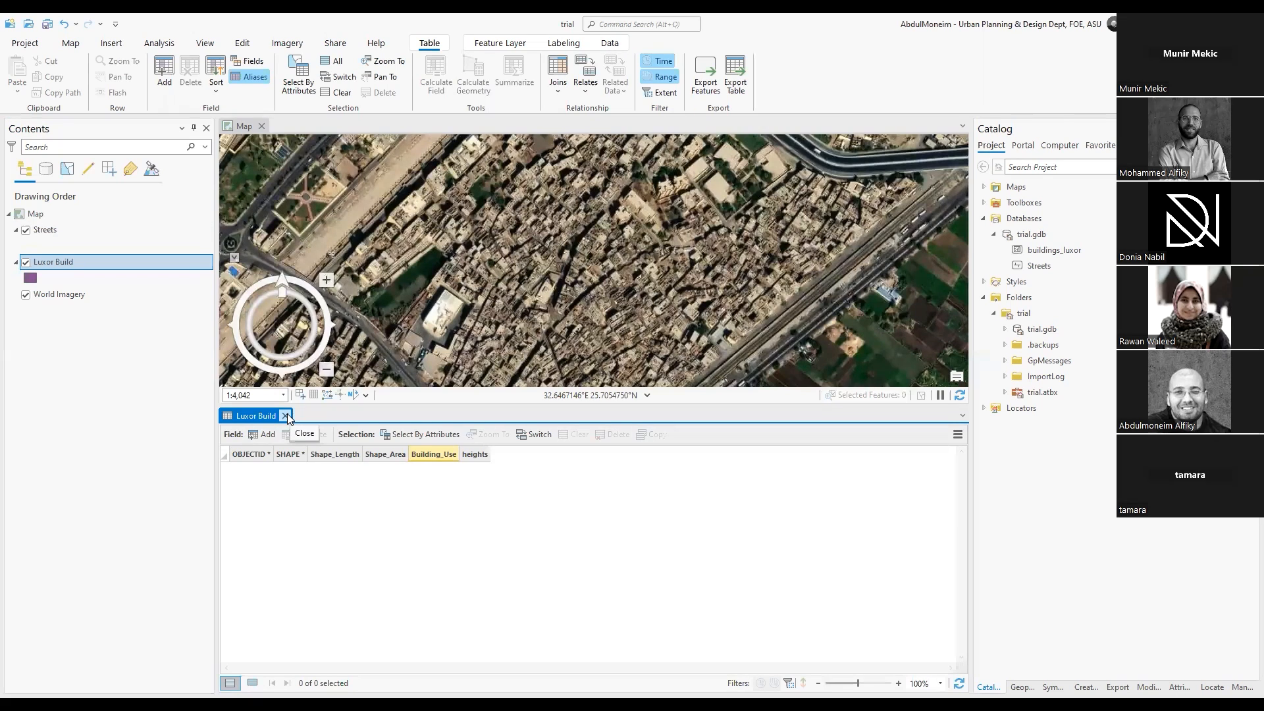
left_click(287, 415)
left_click(286, 416)
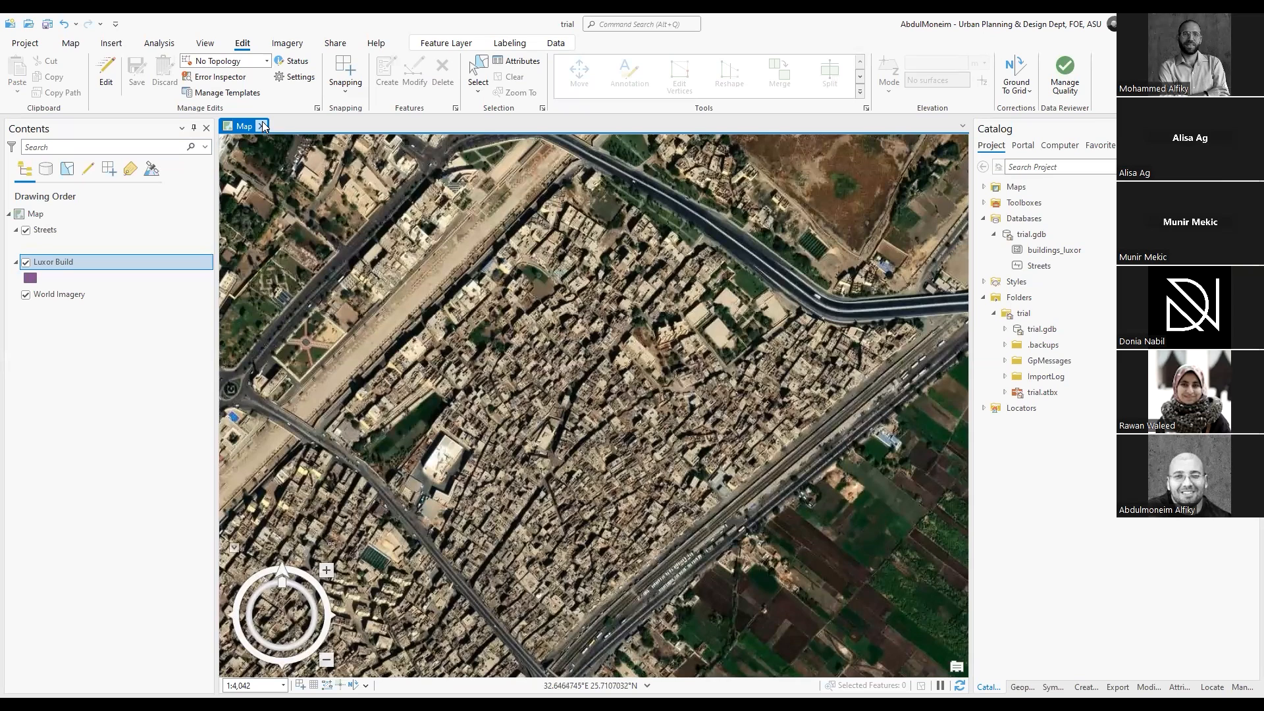
left_click(985, 188)
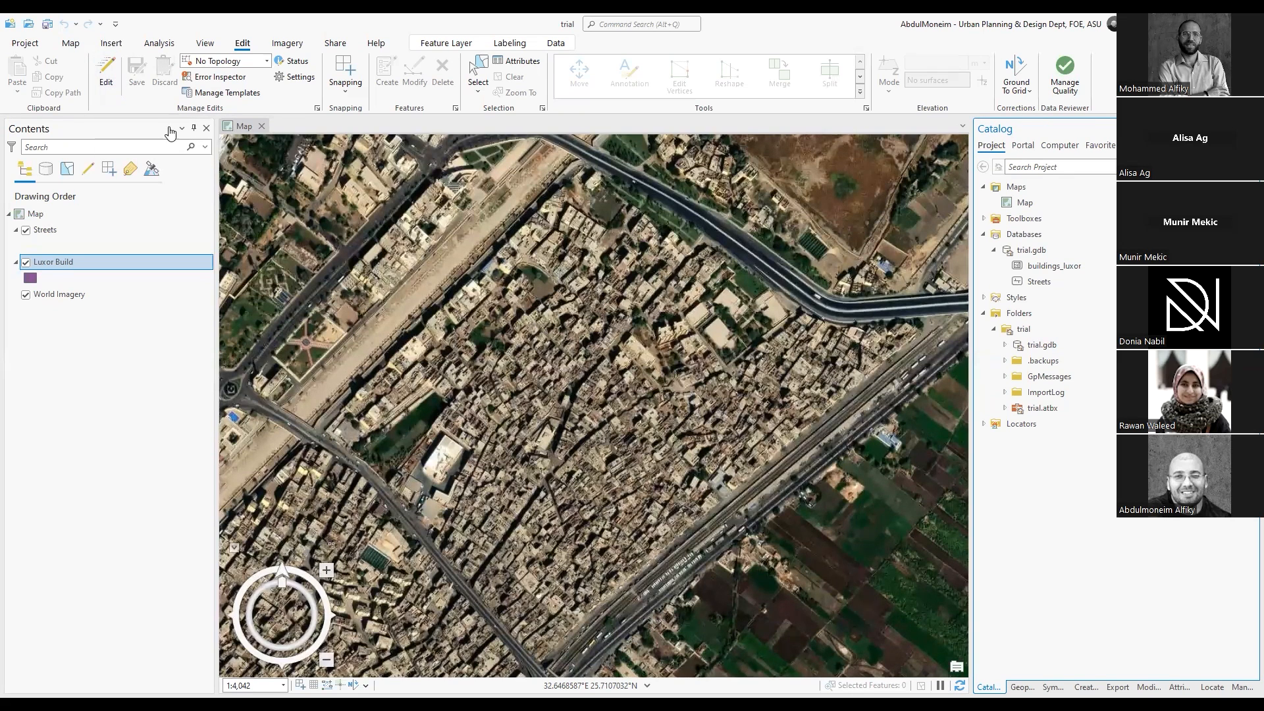
Step: Reopen the editing options and review the Session settings for saving and discarding edits
left_click(316, 109)
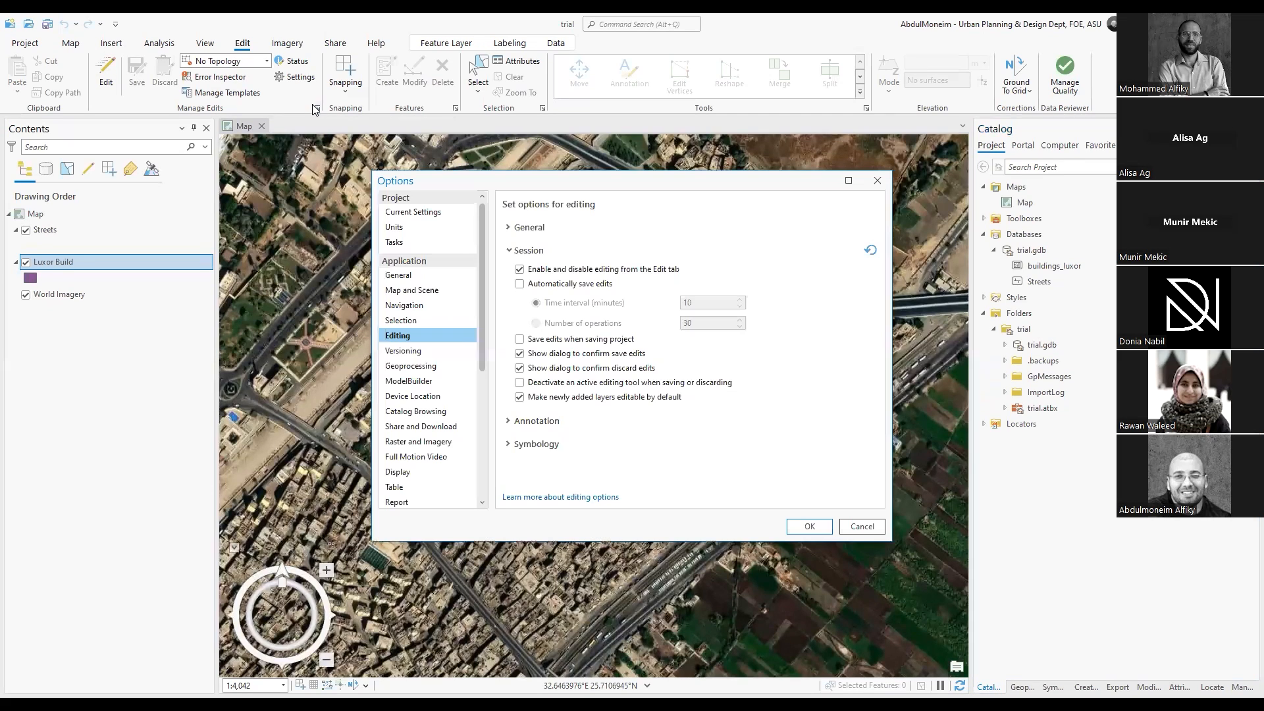
left_click(509, 253)
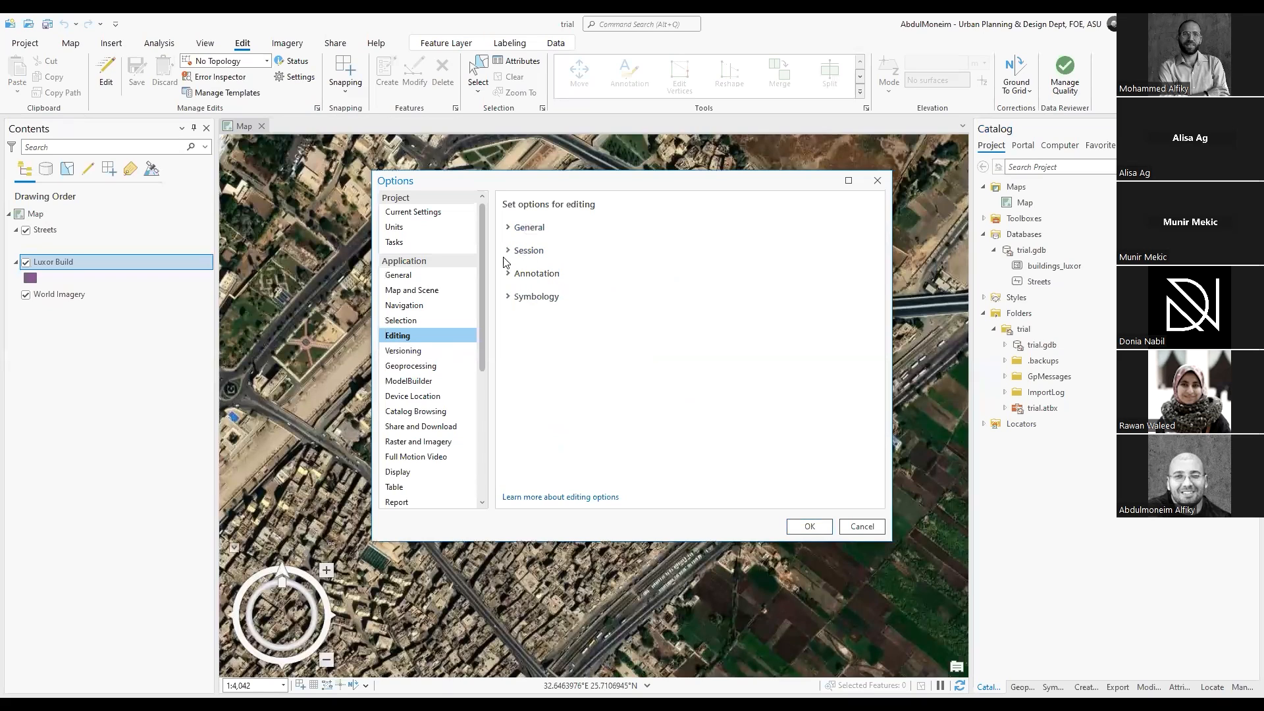
left_click(511, 251)
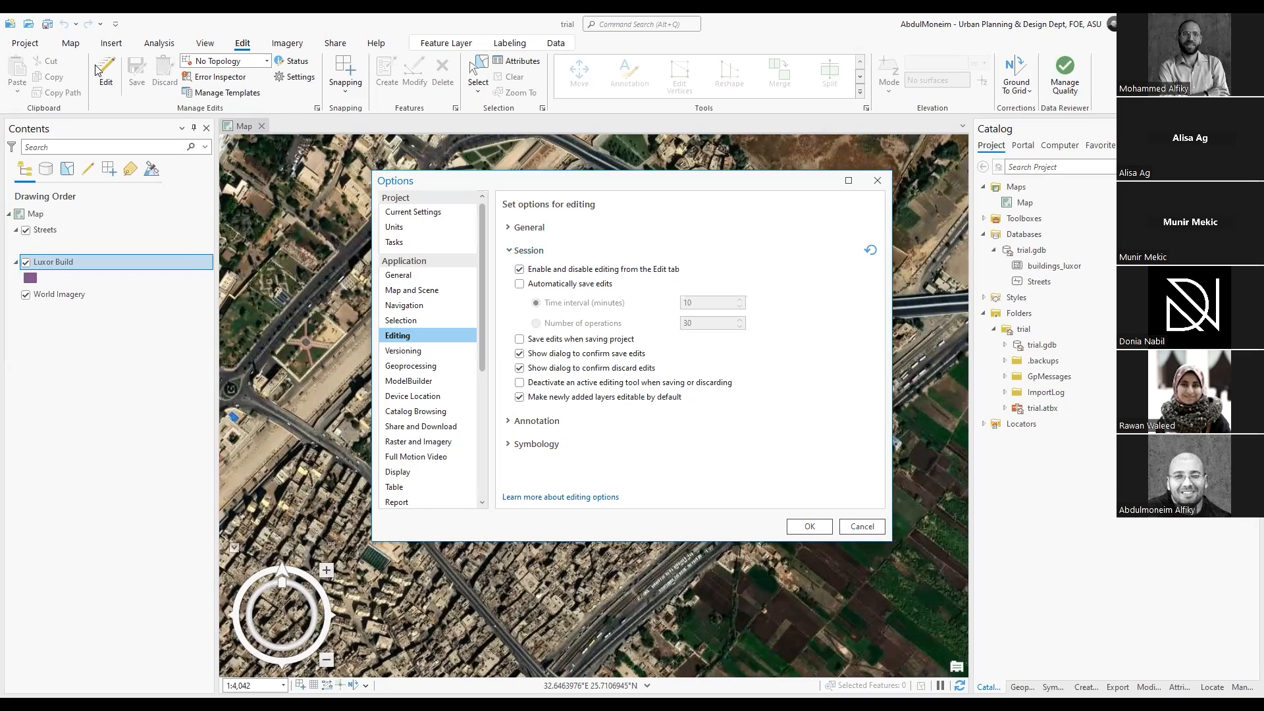
left_click(509, 252)
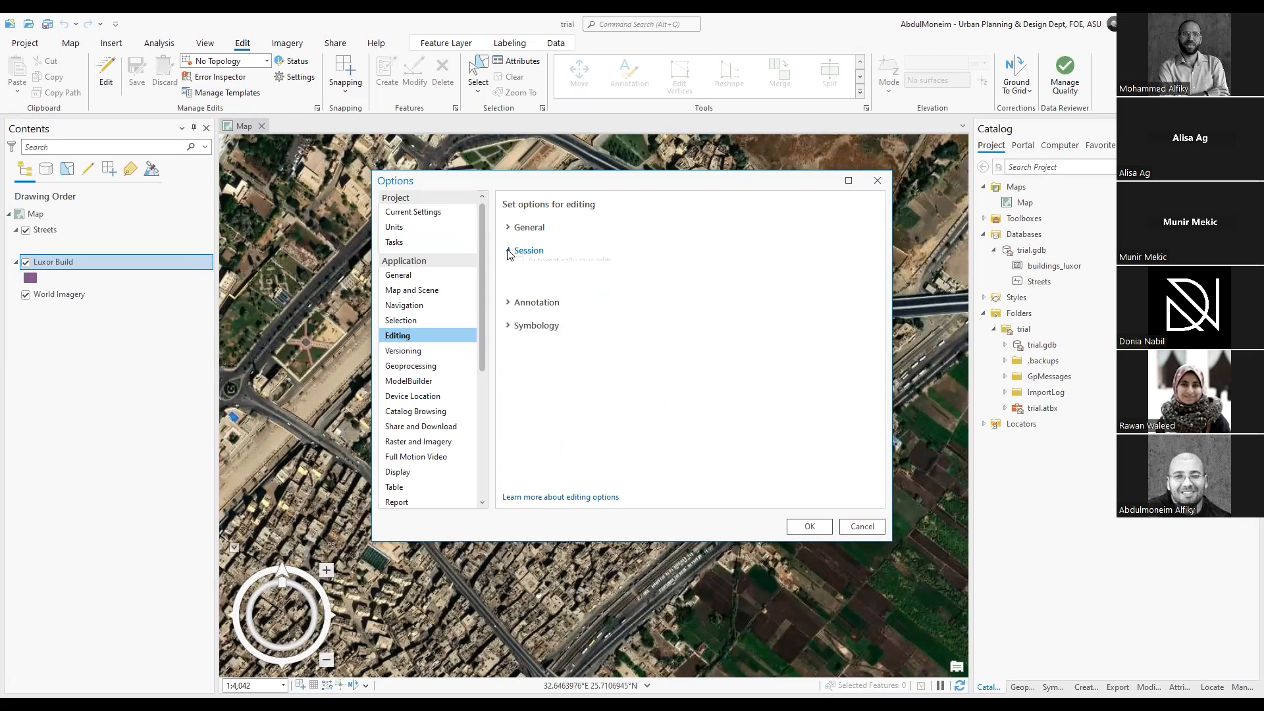
Step: Examine the editing symbology options for Vertices, Control Points and Segments
left_click(509, 299)
left_click(517, 319)
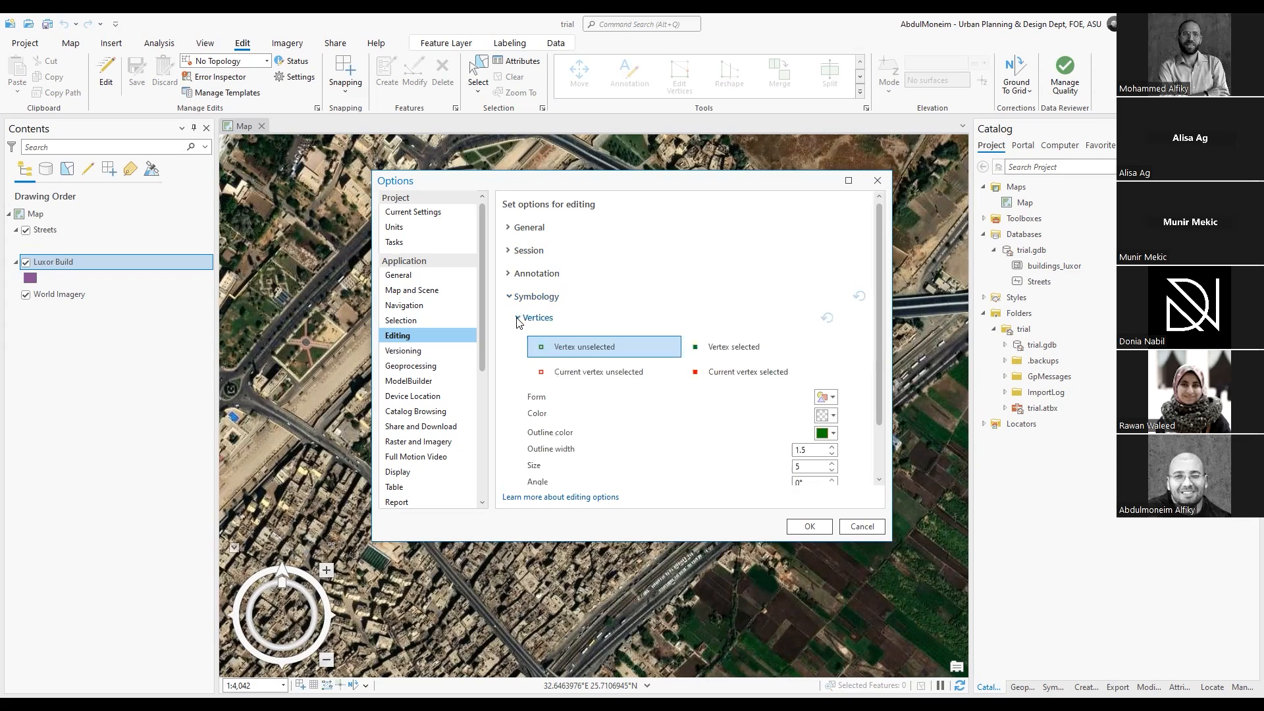
scroll(866, 318, "down", 1)
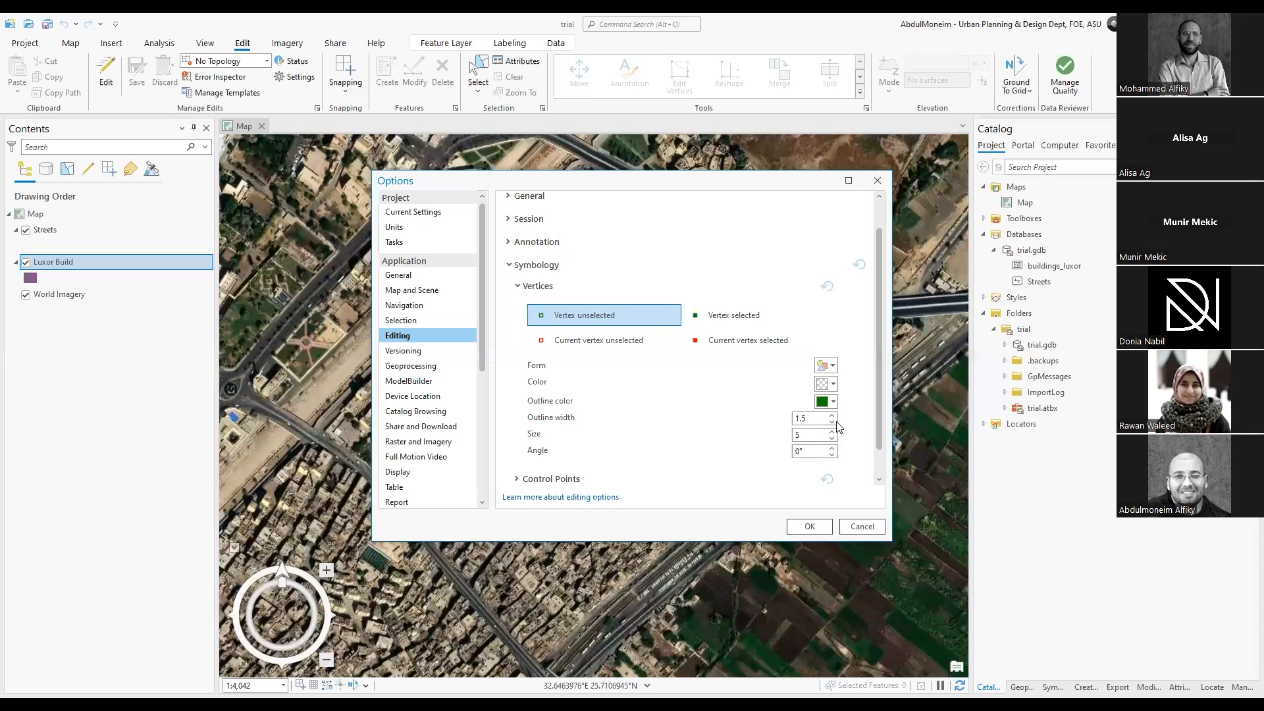
left_click(519, 286)
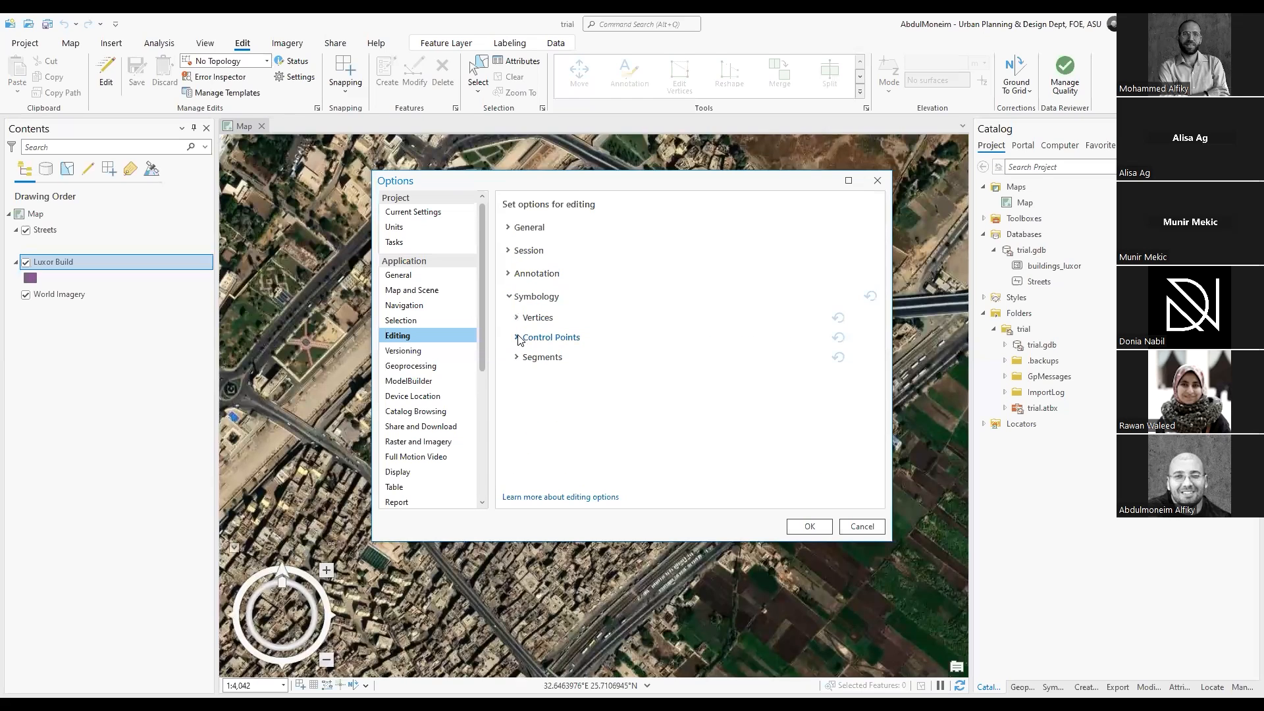
left_click(520, 338)
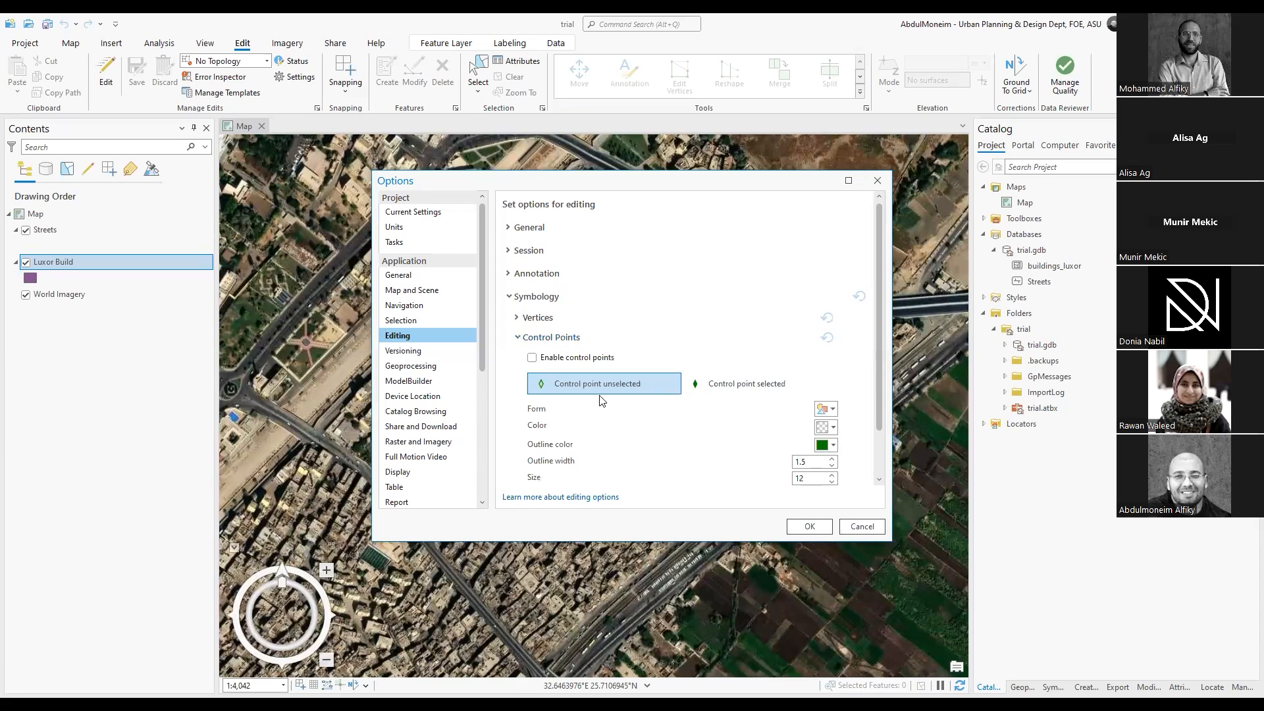
left_click(518, 337)
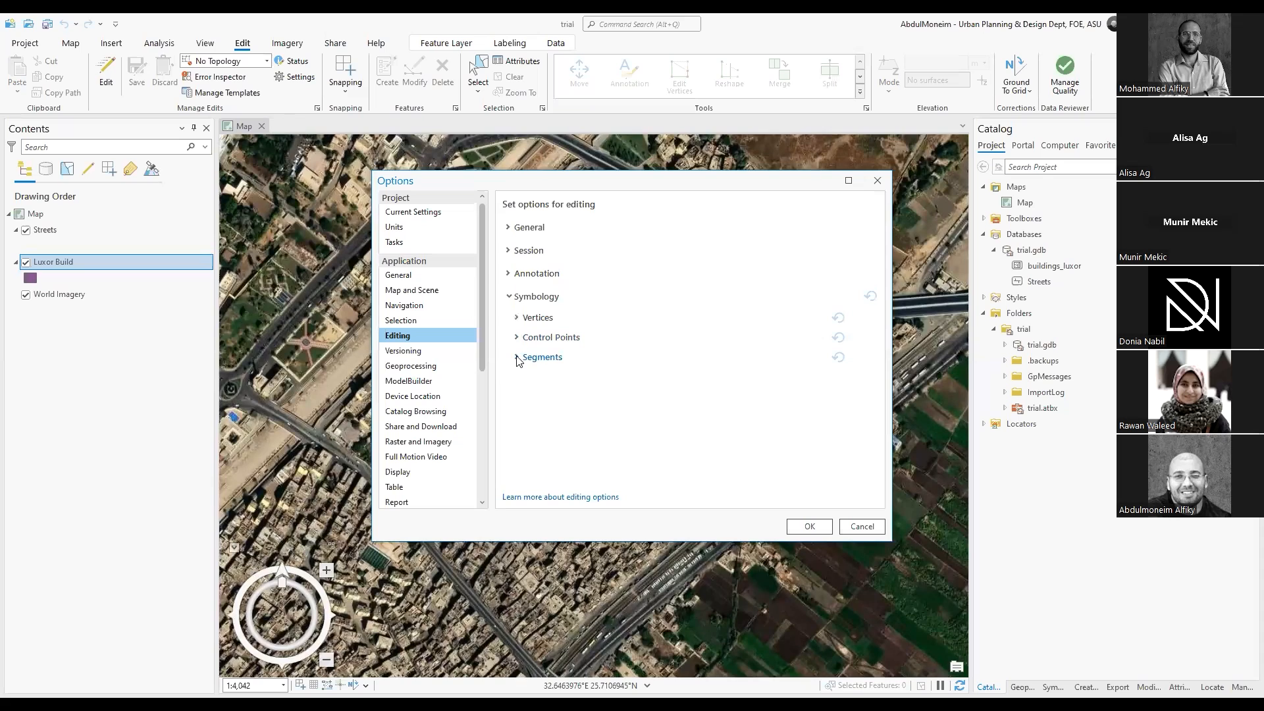
left_click(518, 357)
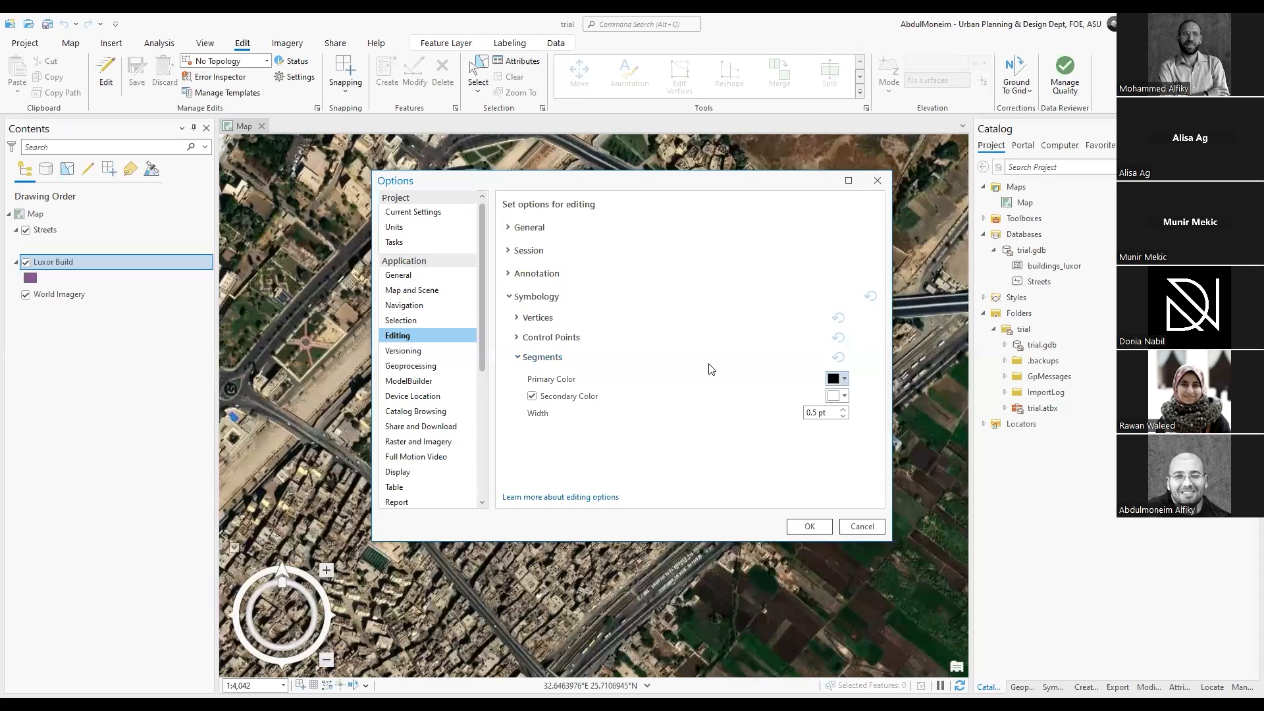
left_click(518, 358)
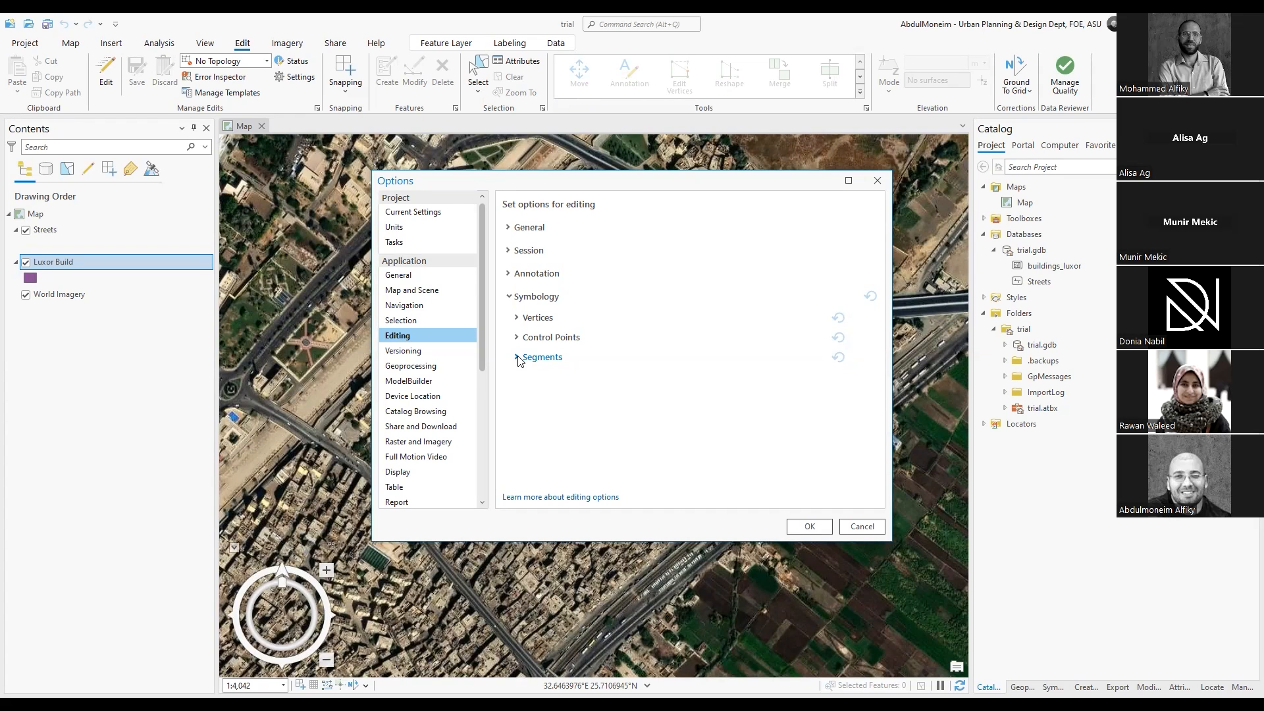
Step: Review the General editing options for attributes and geometry, and leave the options without saving changes
left_click(508, 227)
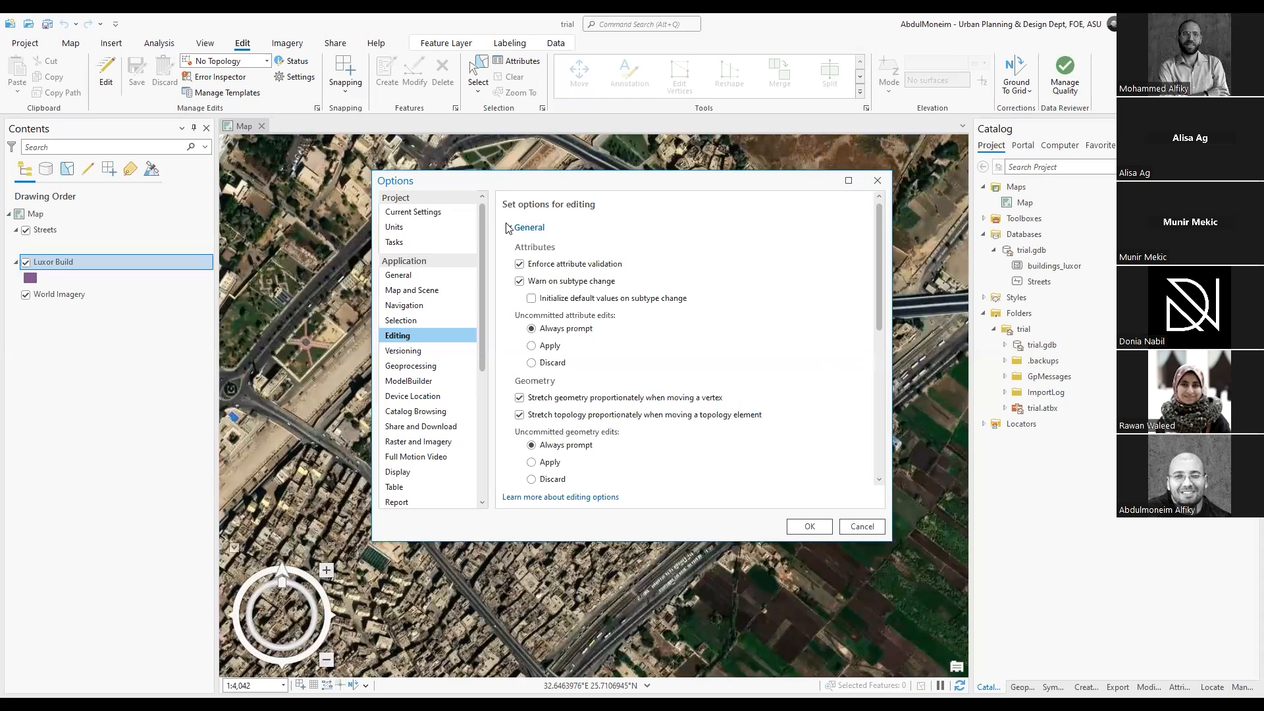
left_click(507, 227)
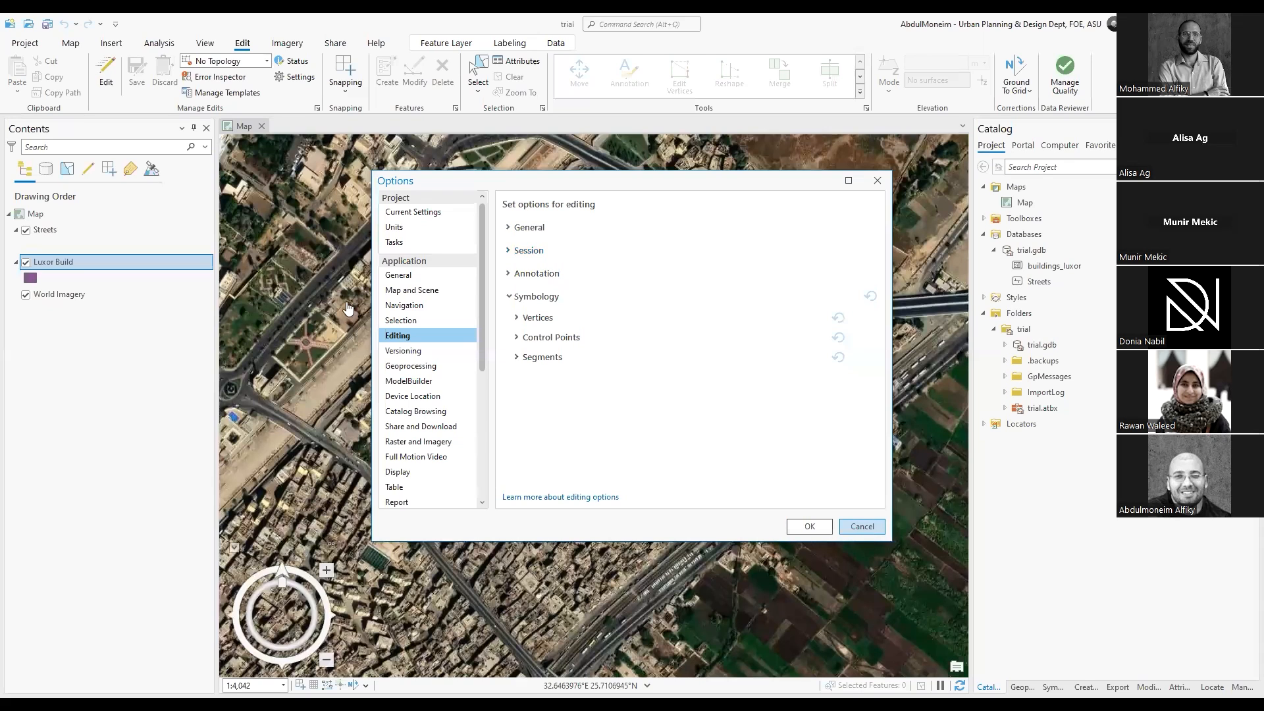
left_click(862, 527)
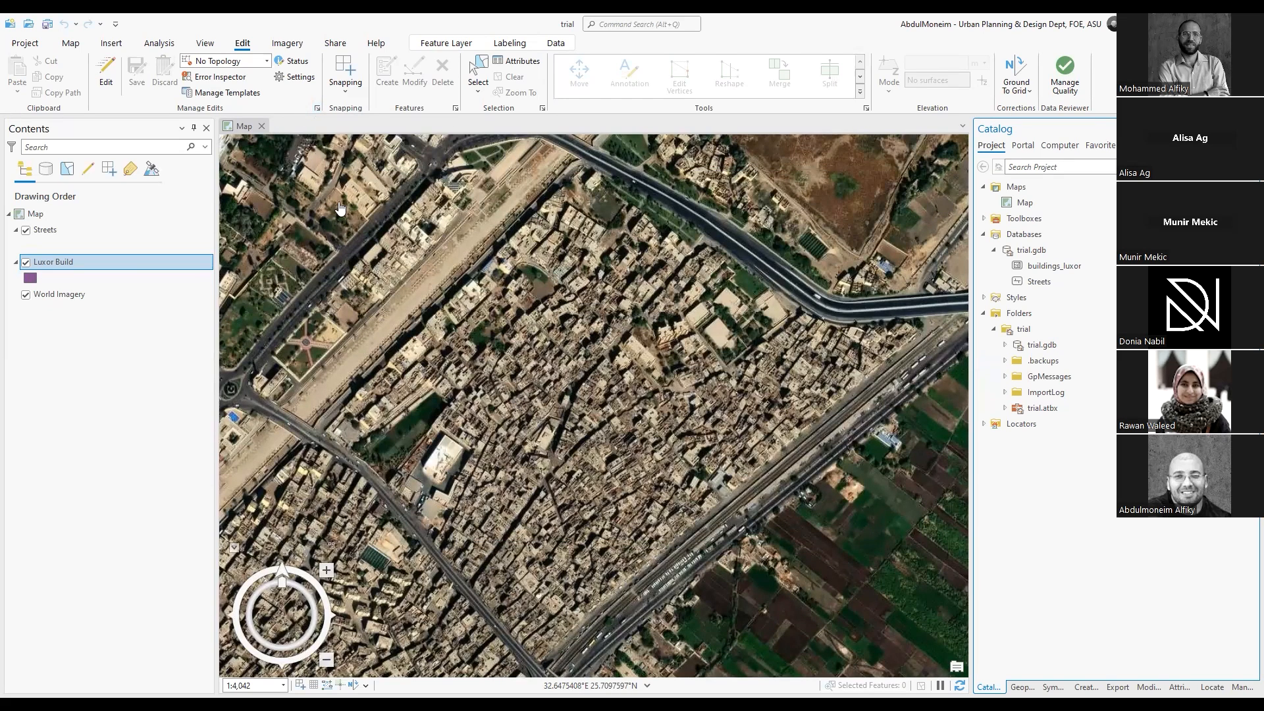
Step: Review the editor settings for Snapping, Grid, Constraints, Field Mapping and User Interface, and leave them without saving changes
left_click(296, 80)
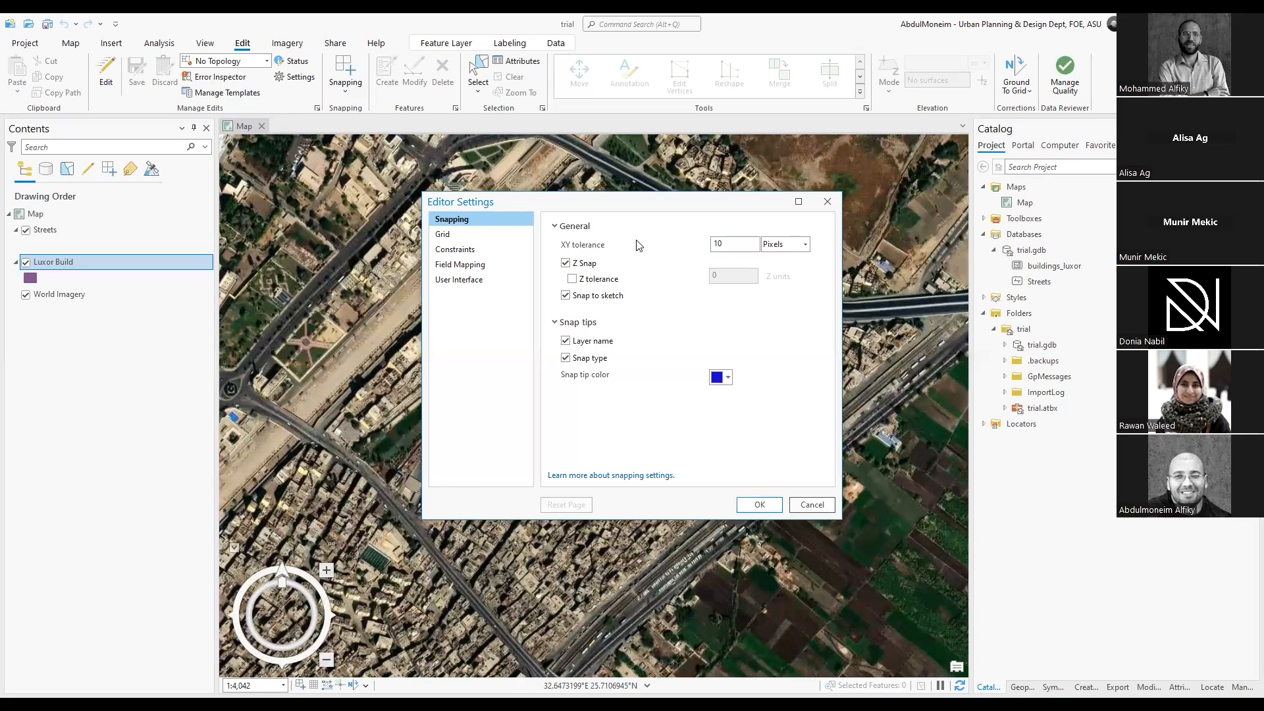
left_click(806, 245)
left_click(662, 328)
left_click(458, 236)
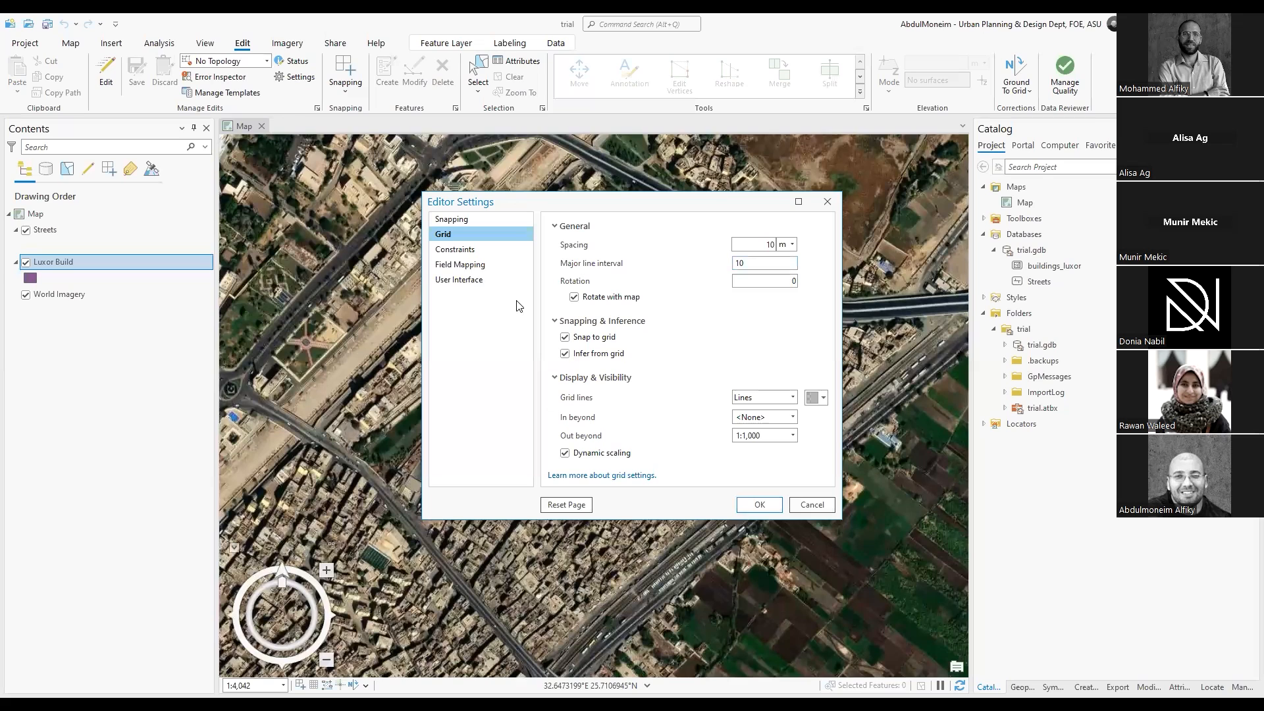
left_click(494, 250)
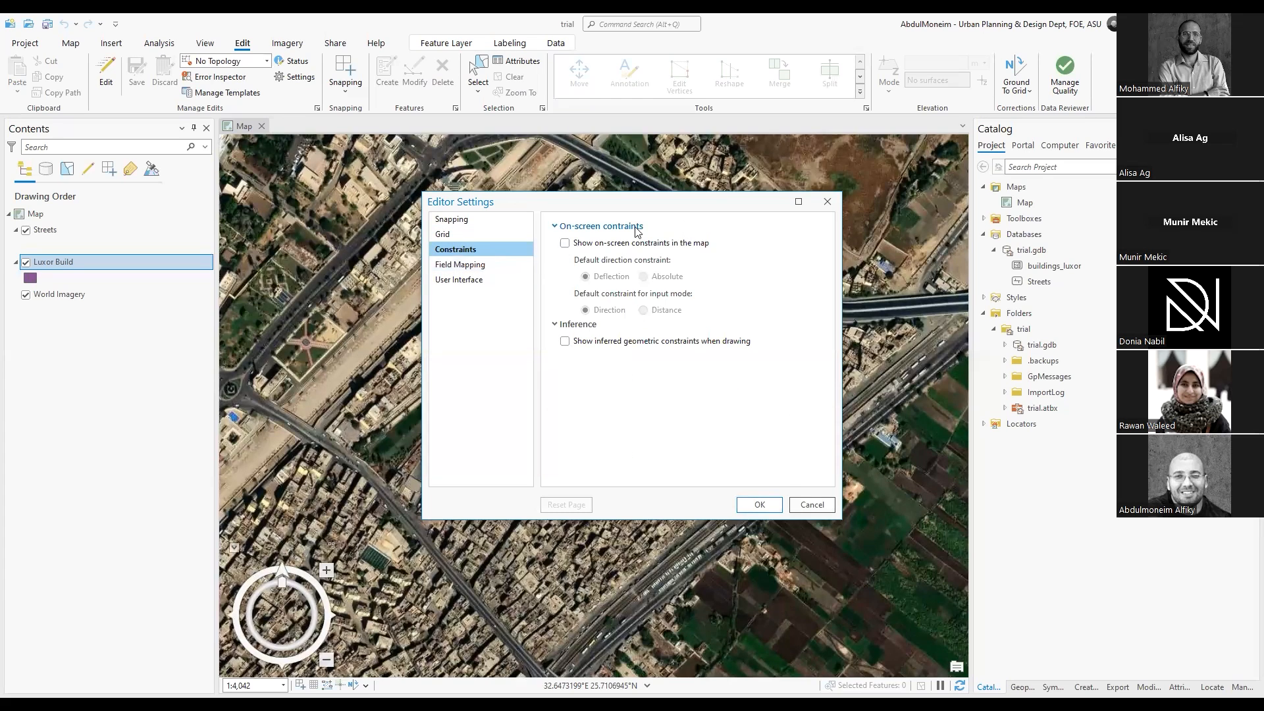
left_click(487, 265)
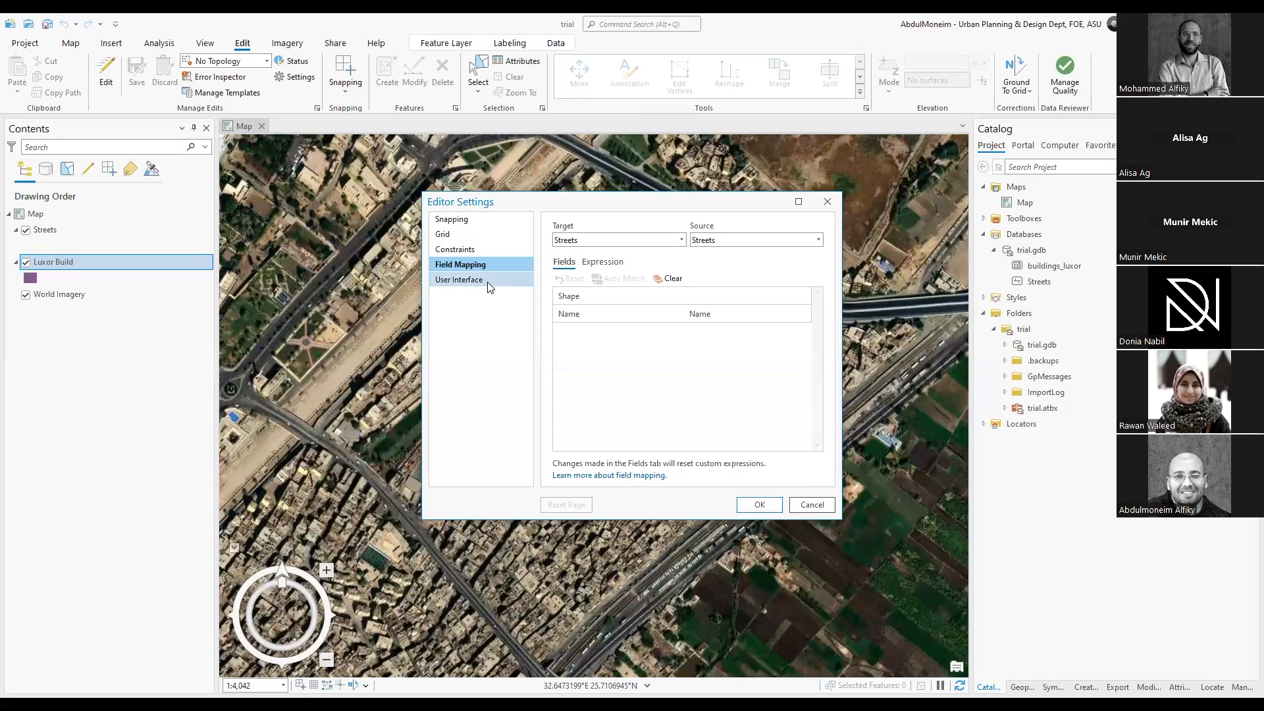
left_click(489, 283)
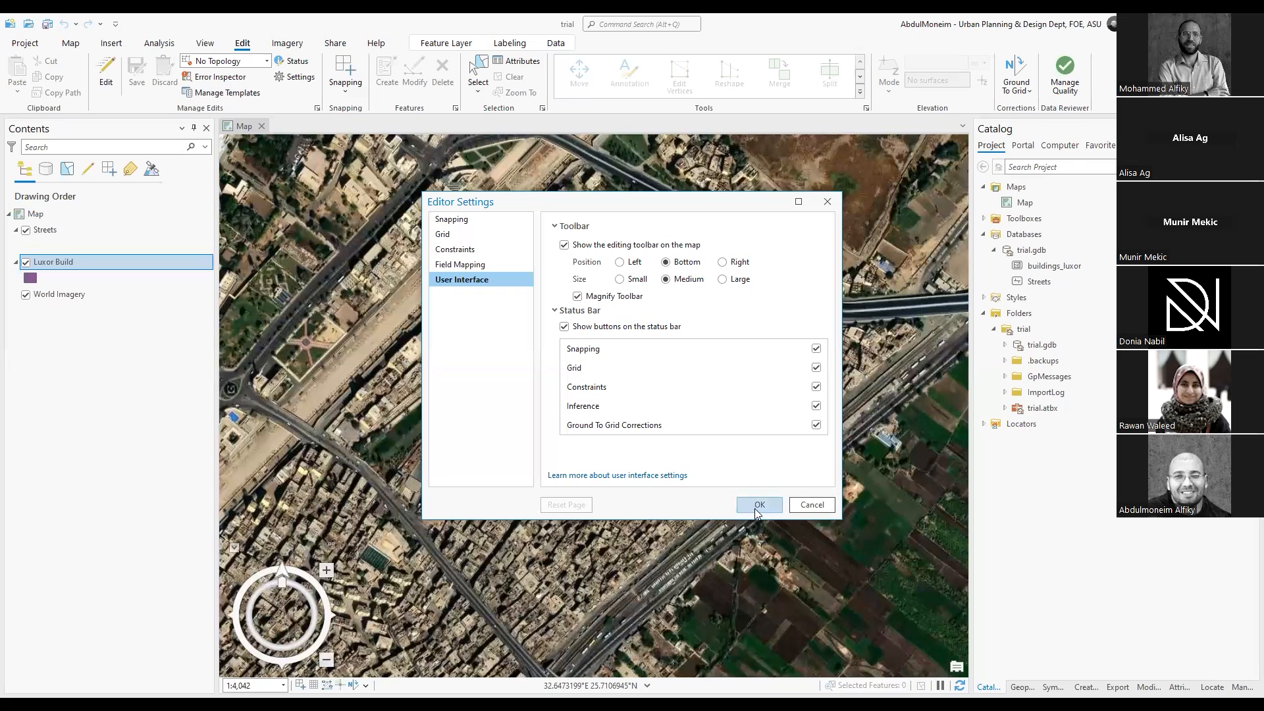
left_click(809, 506)
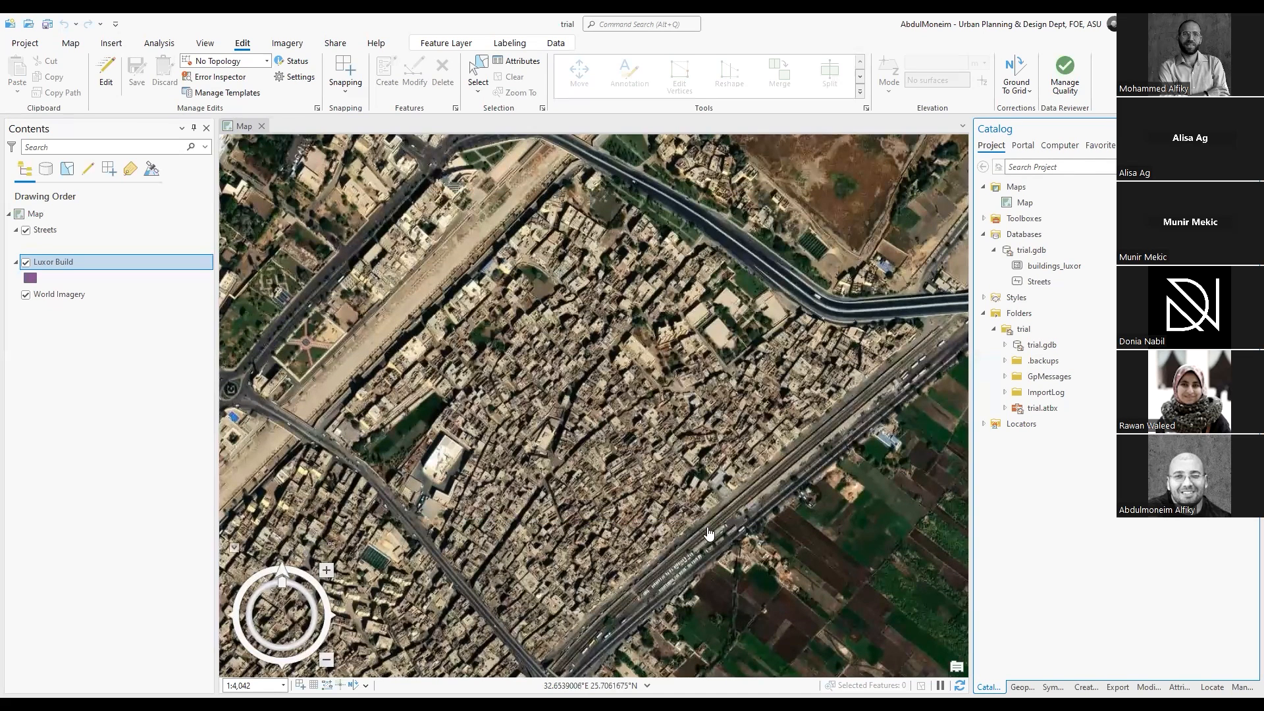
Step: Set the map's coordinate display units to Meters
left_click(648, 684)
left_click(646, 500)
left_click(648, 683)
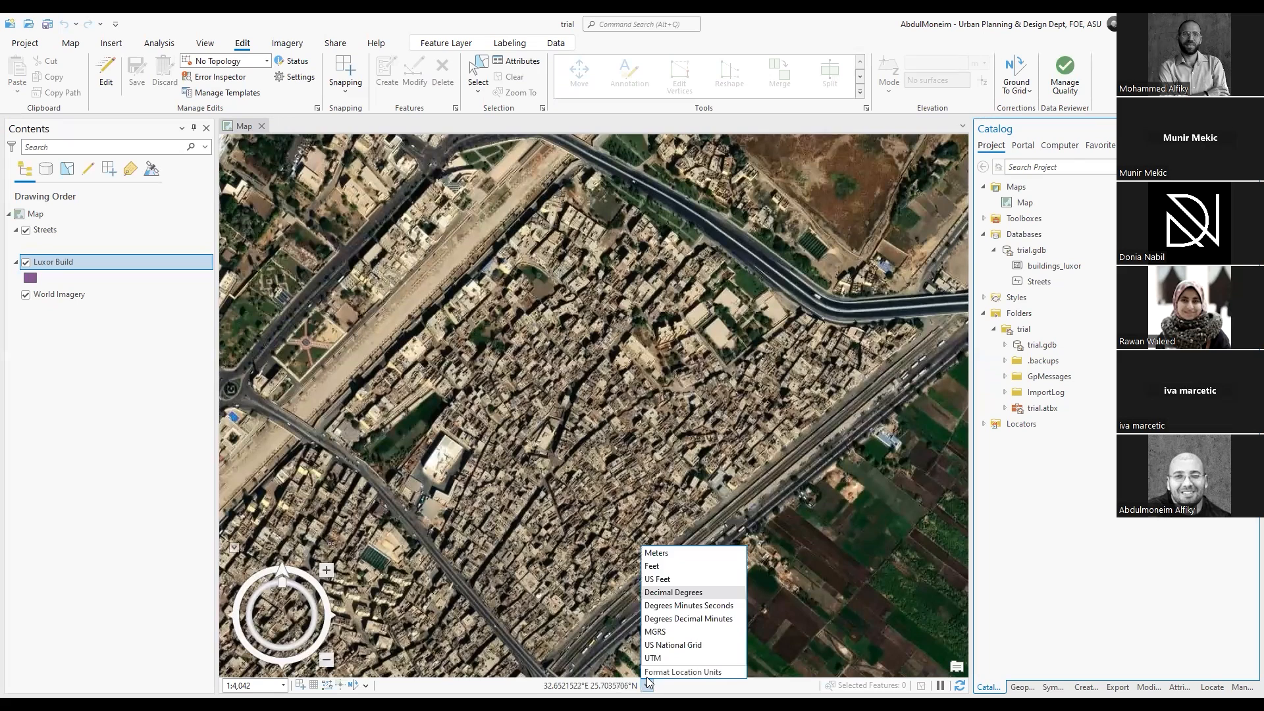
left_click(562, 373)
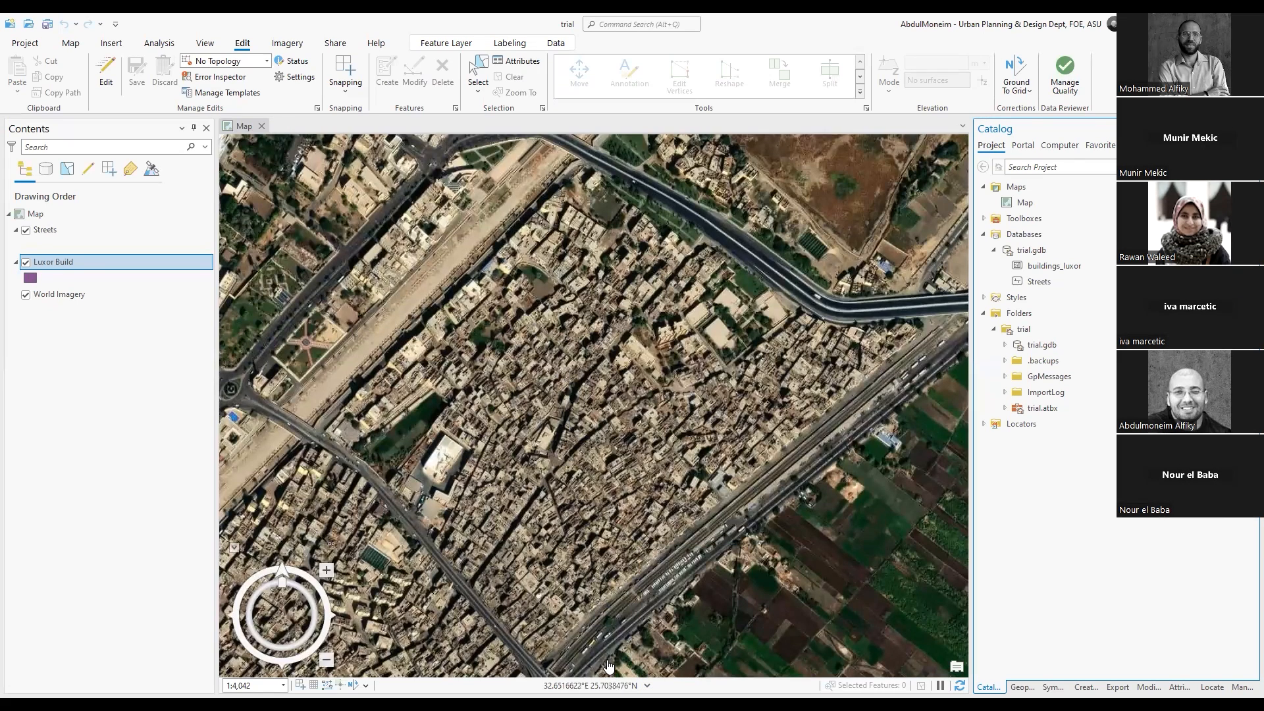
left_click(647, 684)
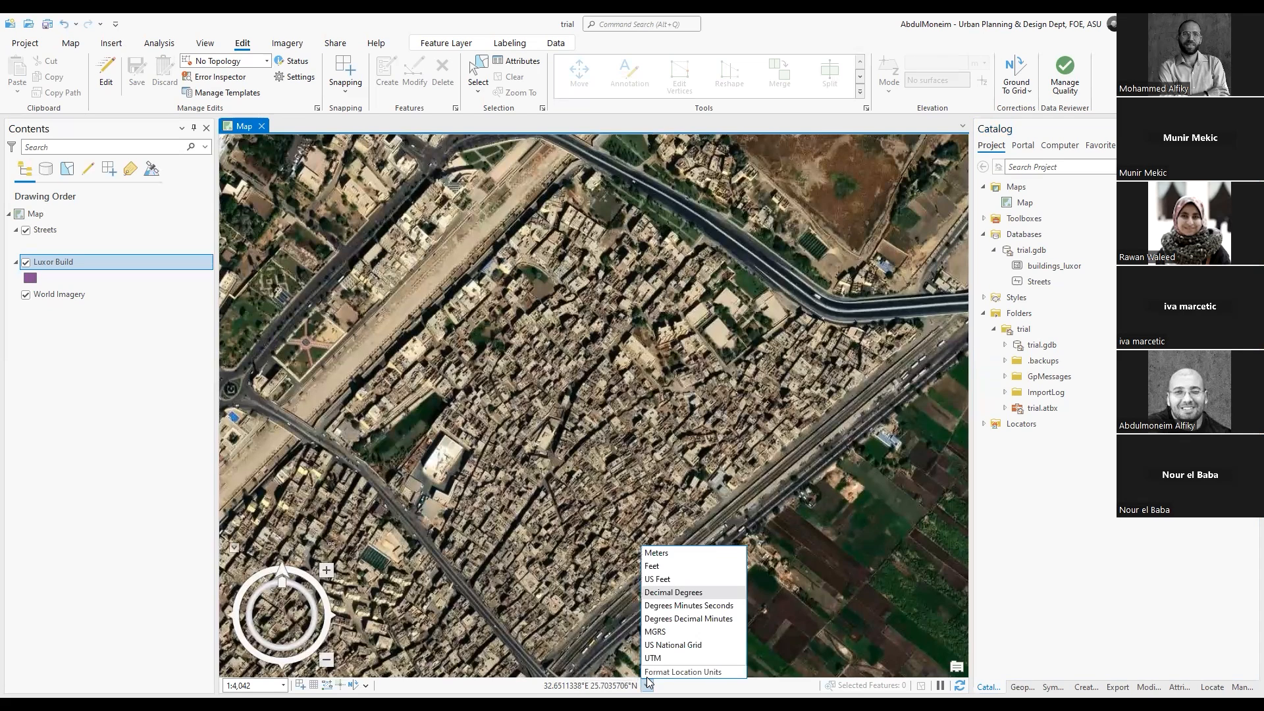
left_click(673, 557)
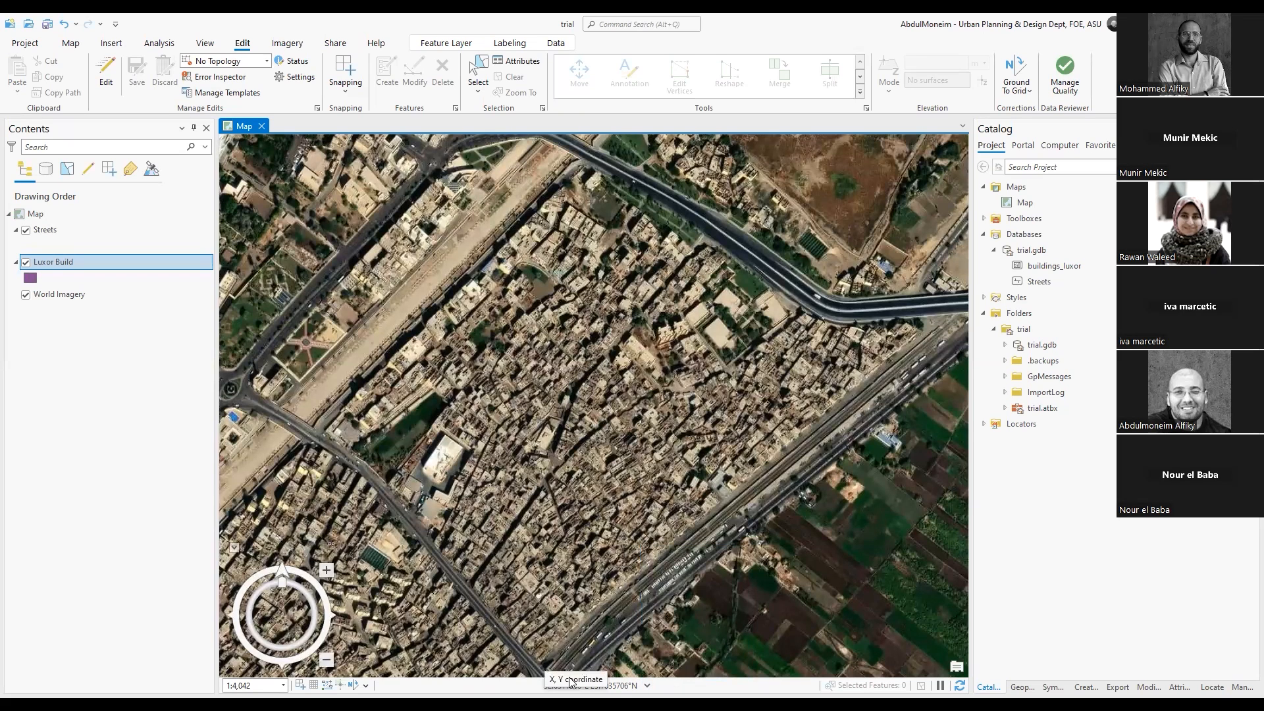
left_click(648, 685)
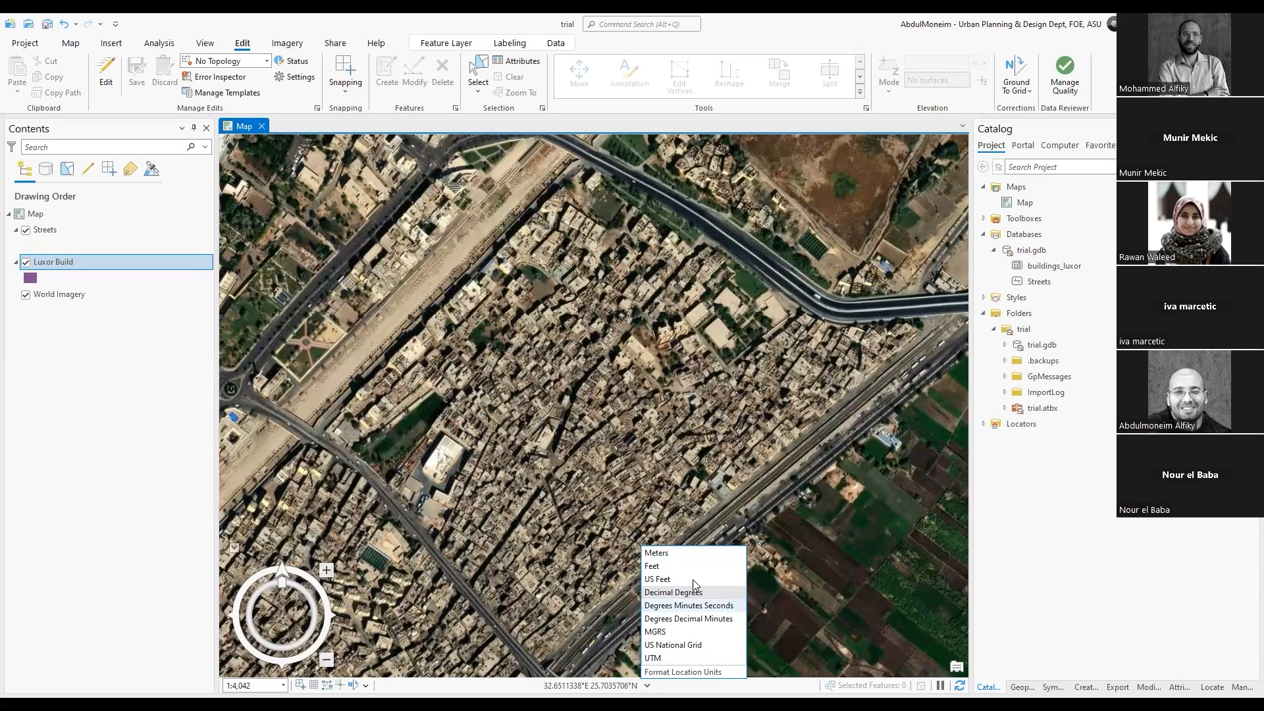
left_click(682, 553)
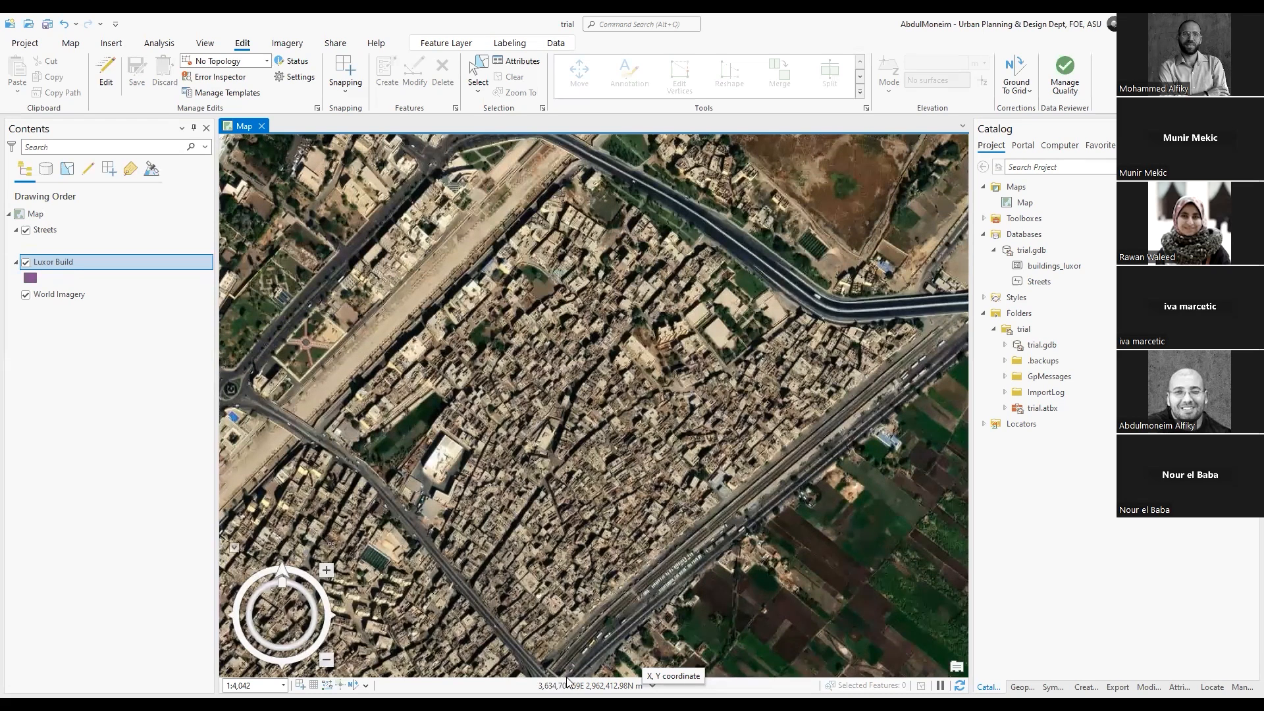
left_click(653, 684)
left_click(668, 551)
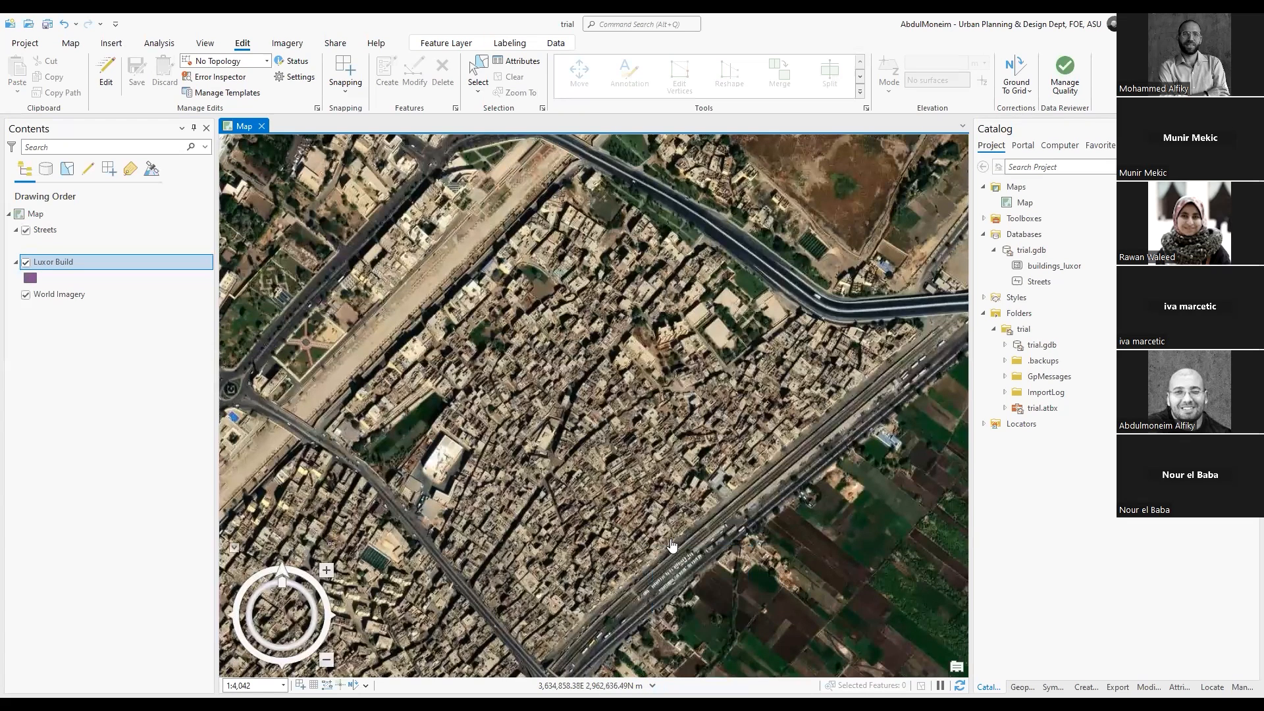
left_click(653, 683)
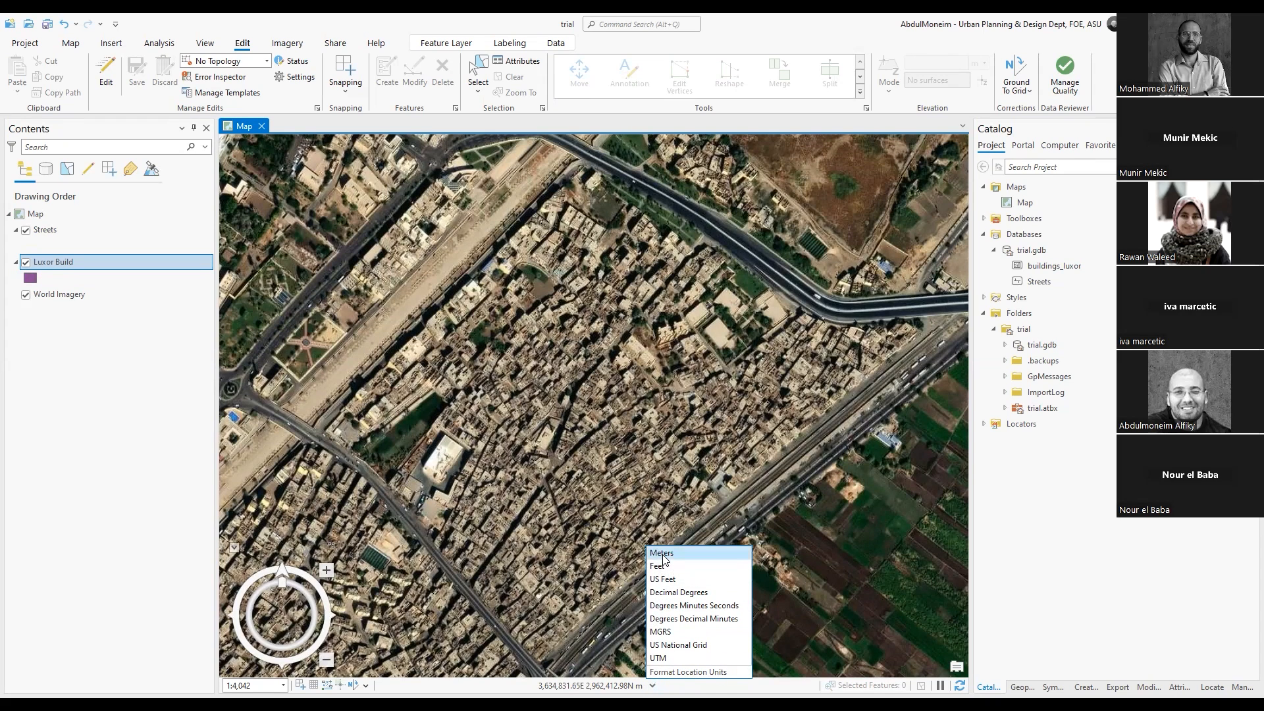
left_click(653, 682)
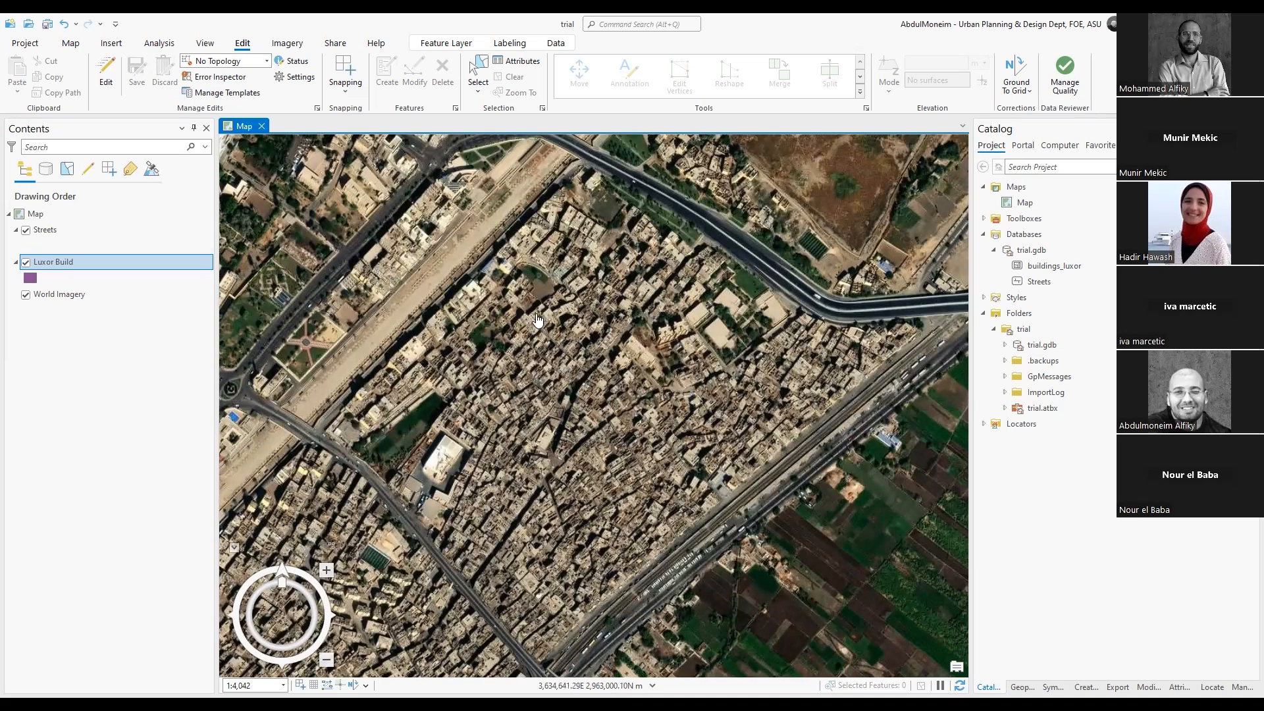
Step: Turn on snapping for the map after trying the snapping switch and one of its snap types
left_click(344, 96)
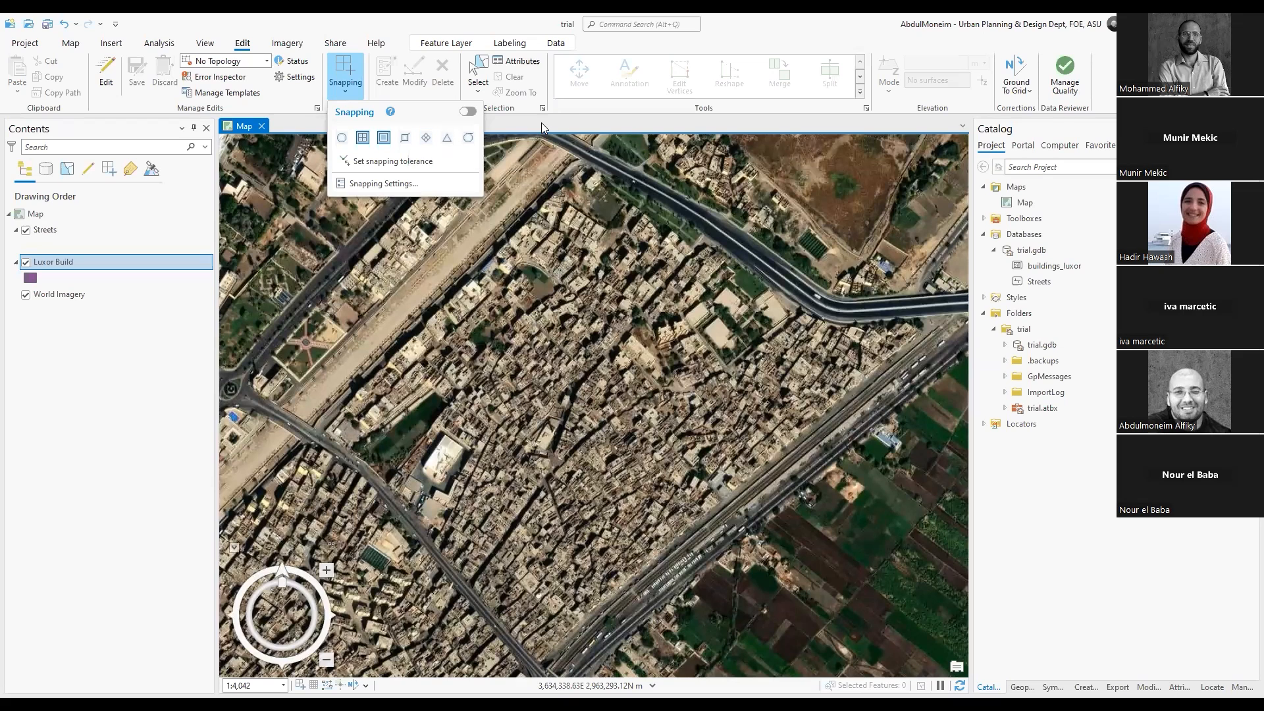
left_click(470, 115)
left_click(470, 115)
left_click(471, 115)
left_click(468, 137)
left_click(499, 125)
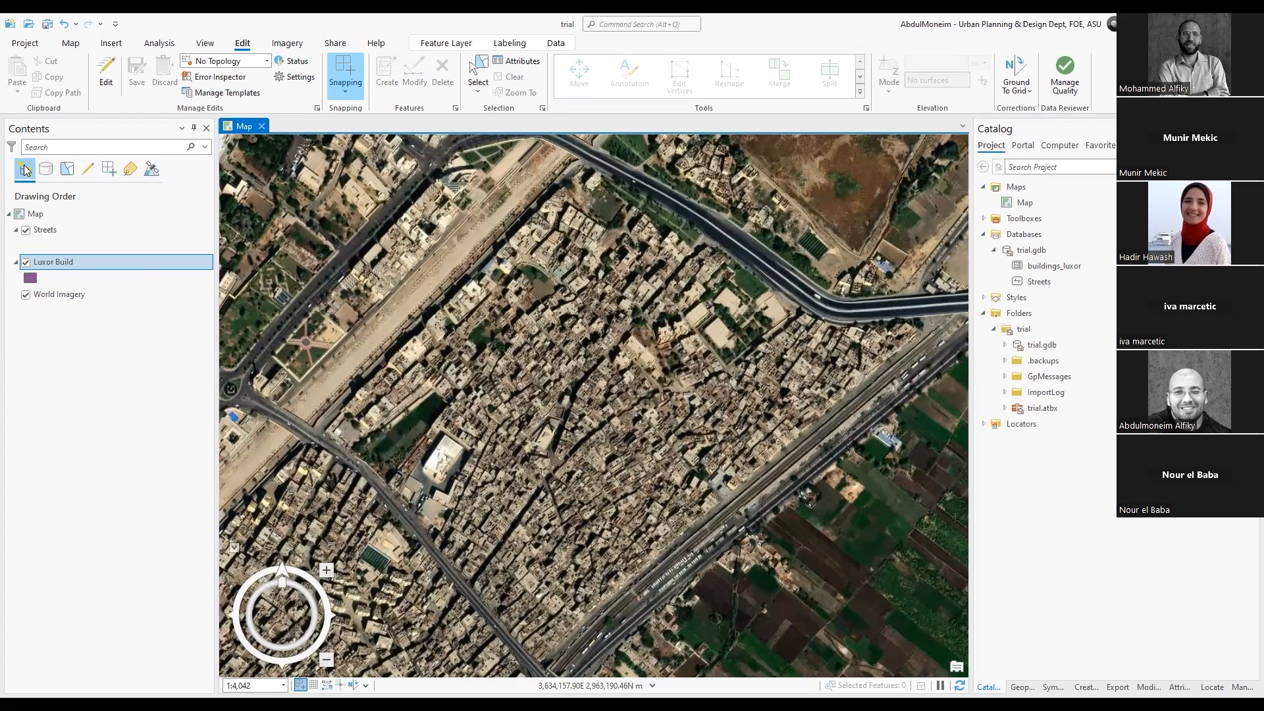
Step: List the layers by snapping status, turn off snapping to Streets, and return to the drawing order list
left_click(112, 167)
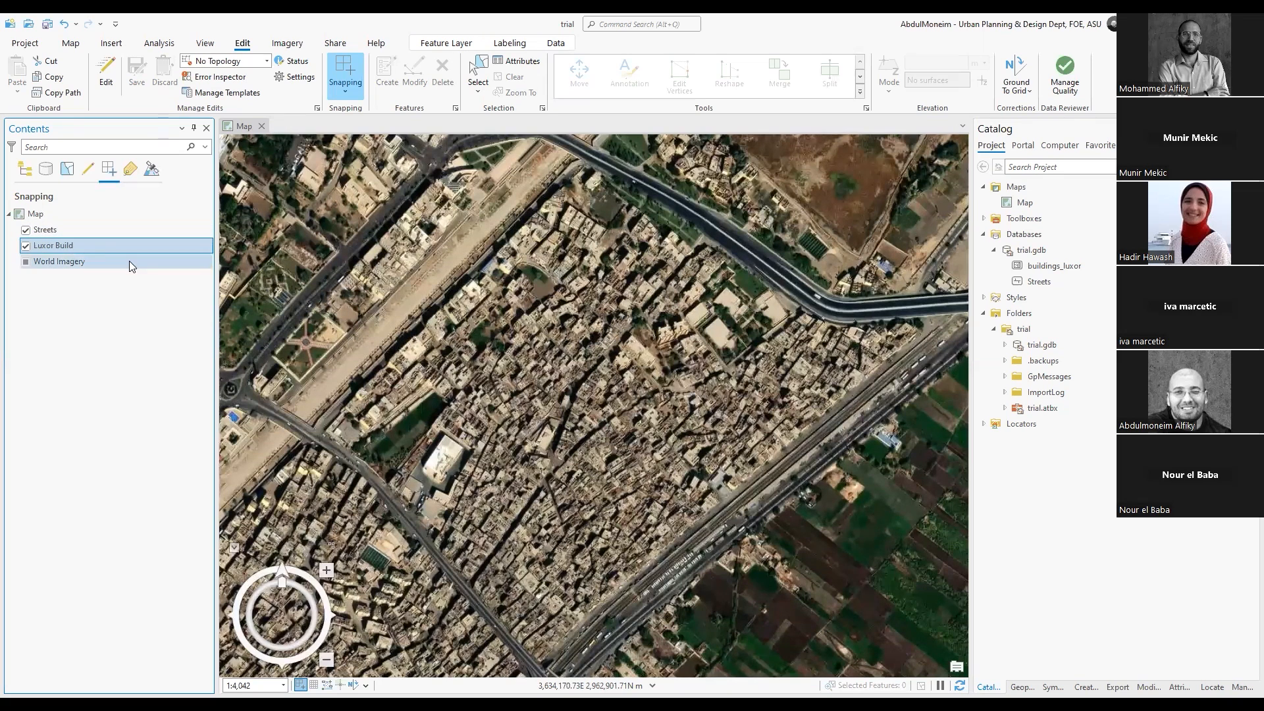
left_click(25, 230)
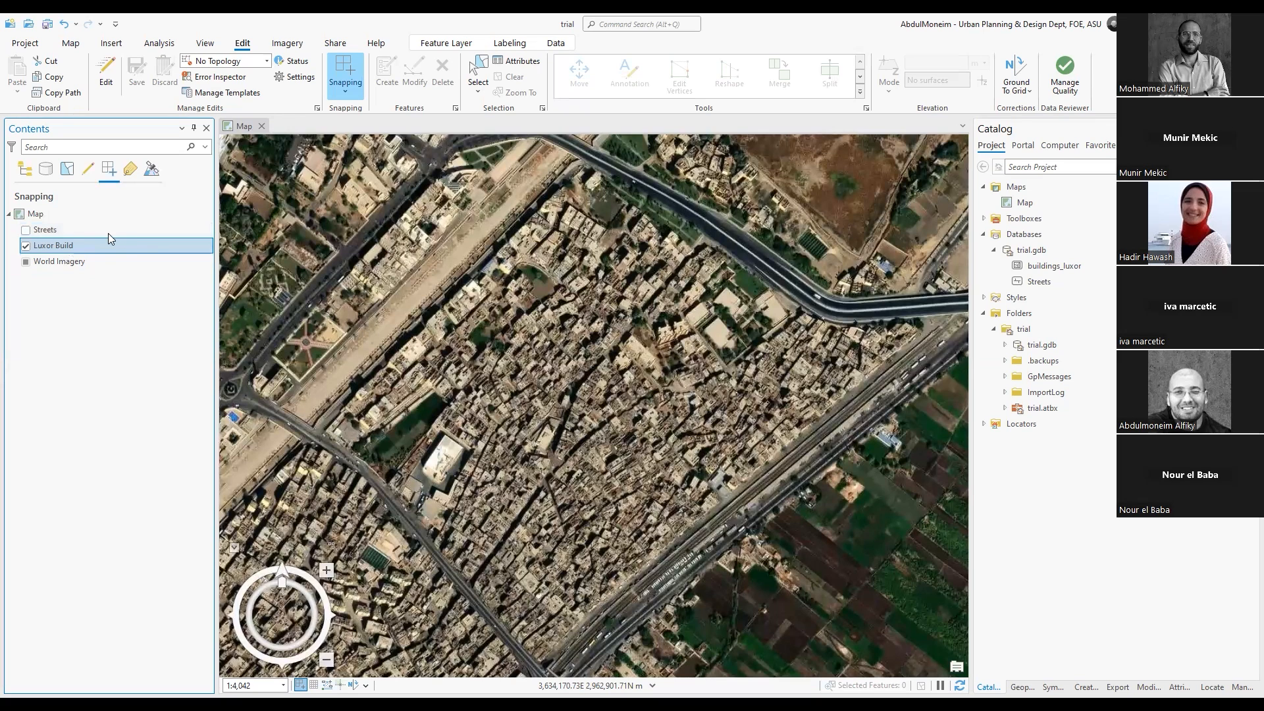
left_click(27, 171)
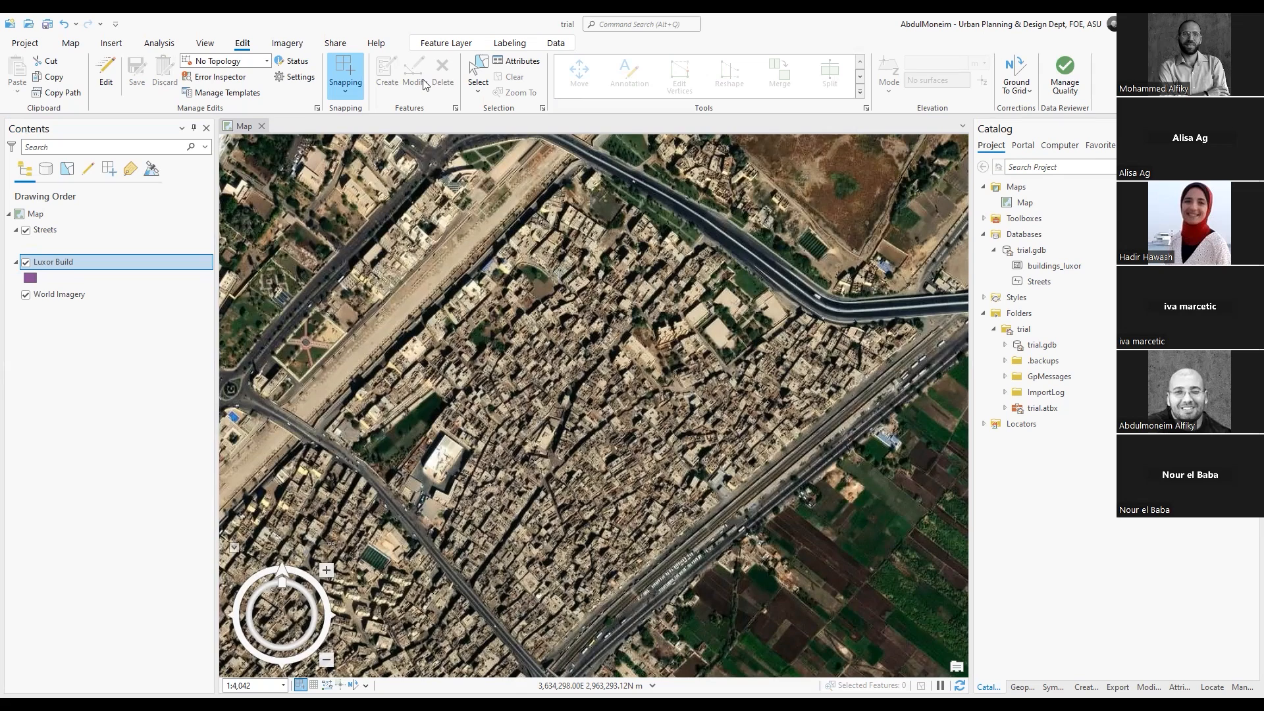
Step: Enable editing for the map and bring up the Create Features templates for Luxor Build and Streets
left_click(106, 73)
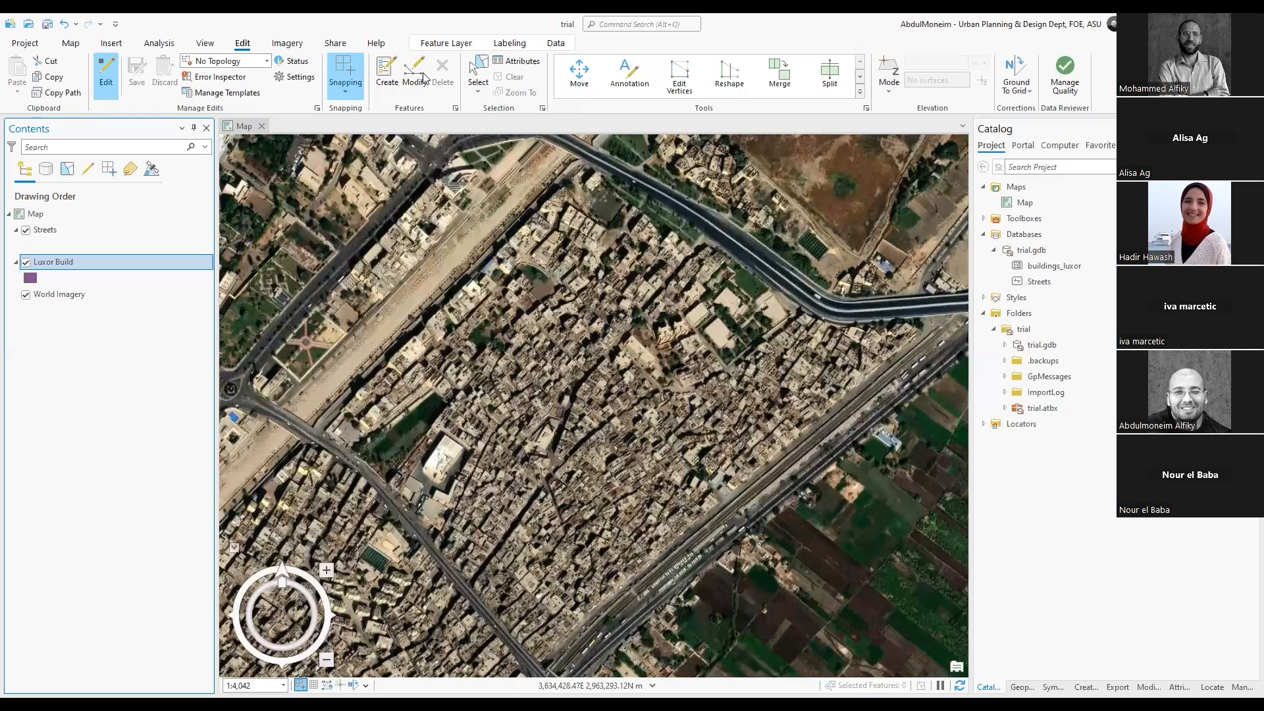
left_click(388, 73)
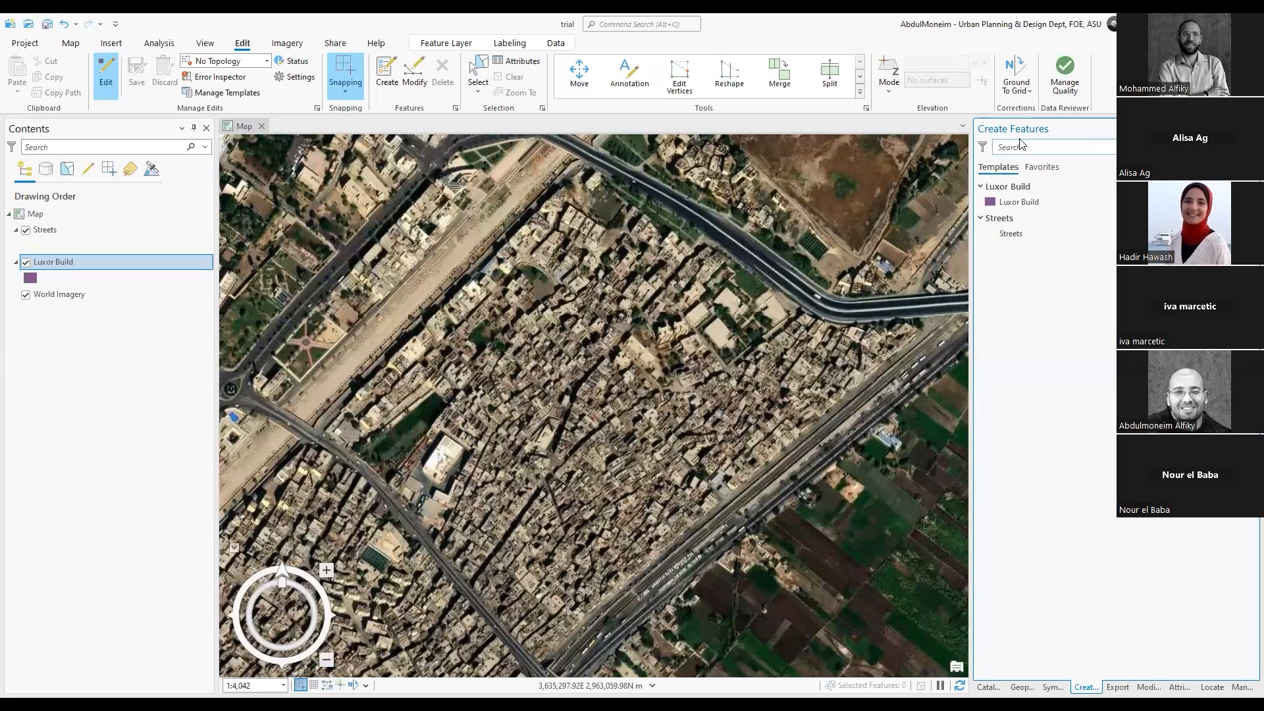
left_click(1029, 203)
left_click(1028, 236)
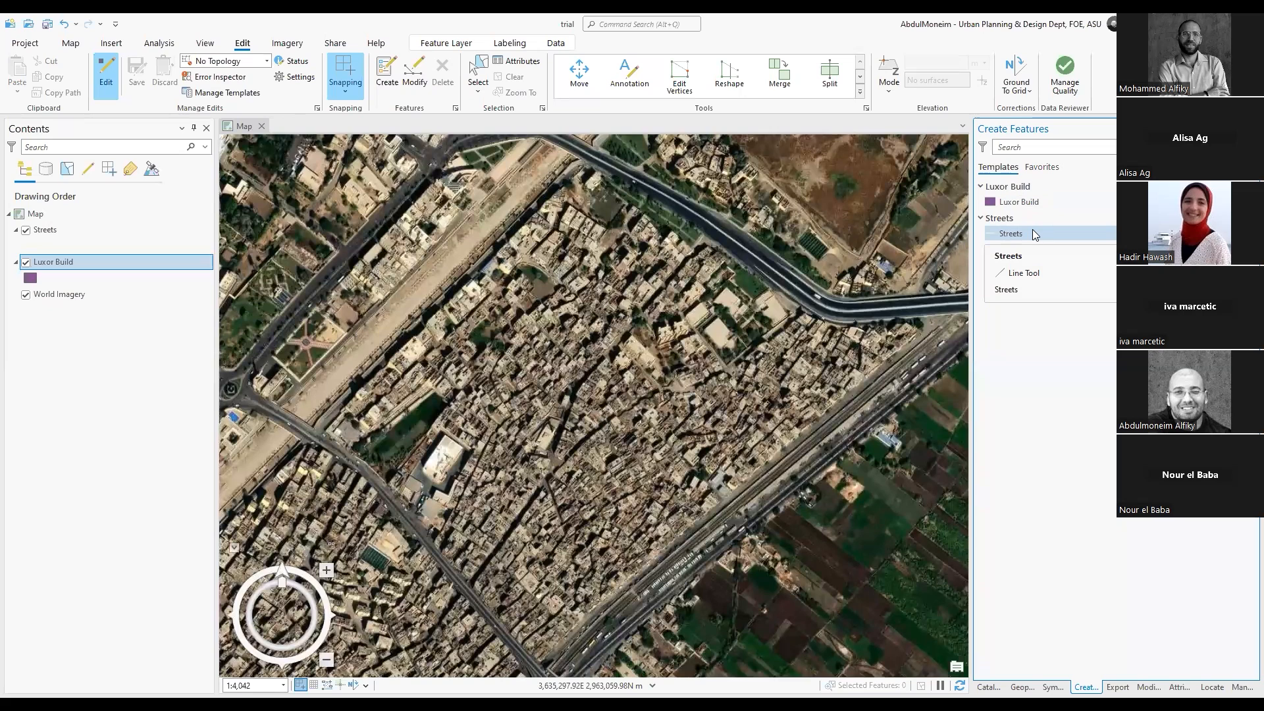
left_click(1033, 233)
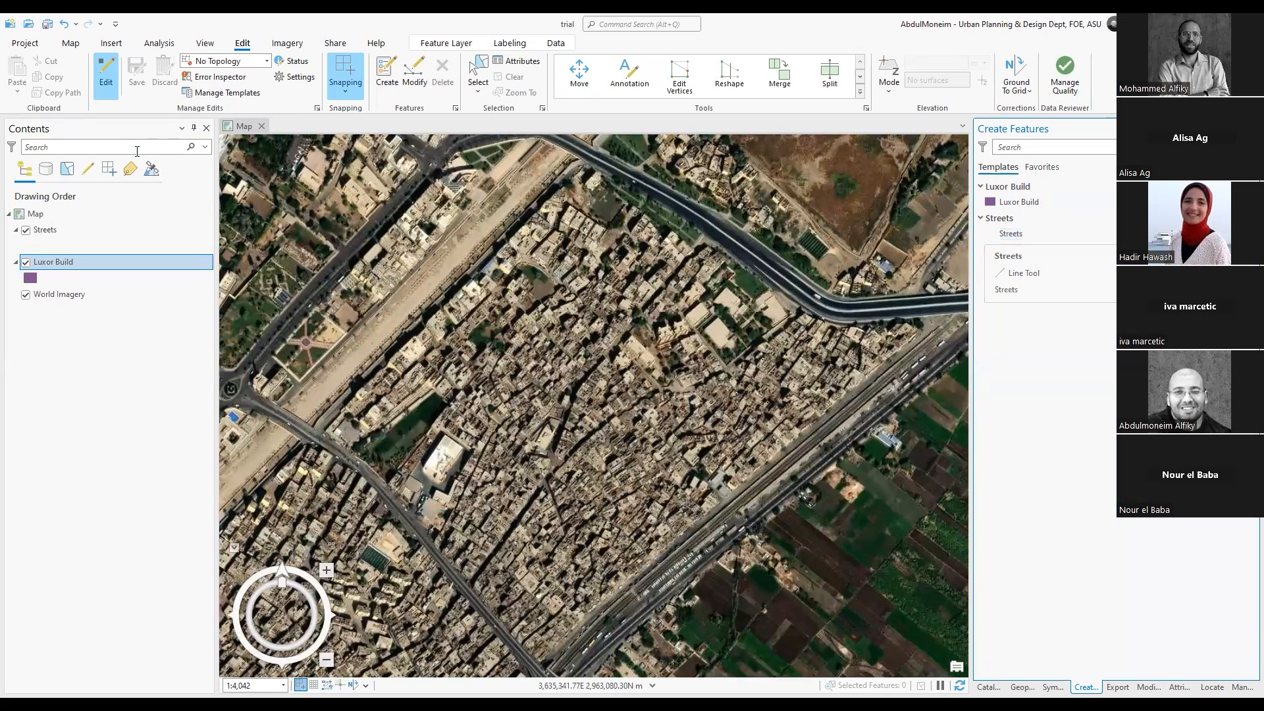
Step: Hide the Streets layer and activate the Luxor Build template for creating features
left_click(26, 232)
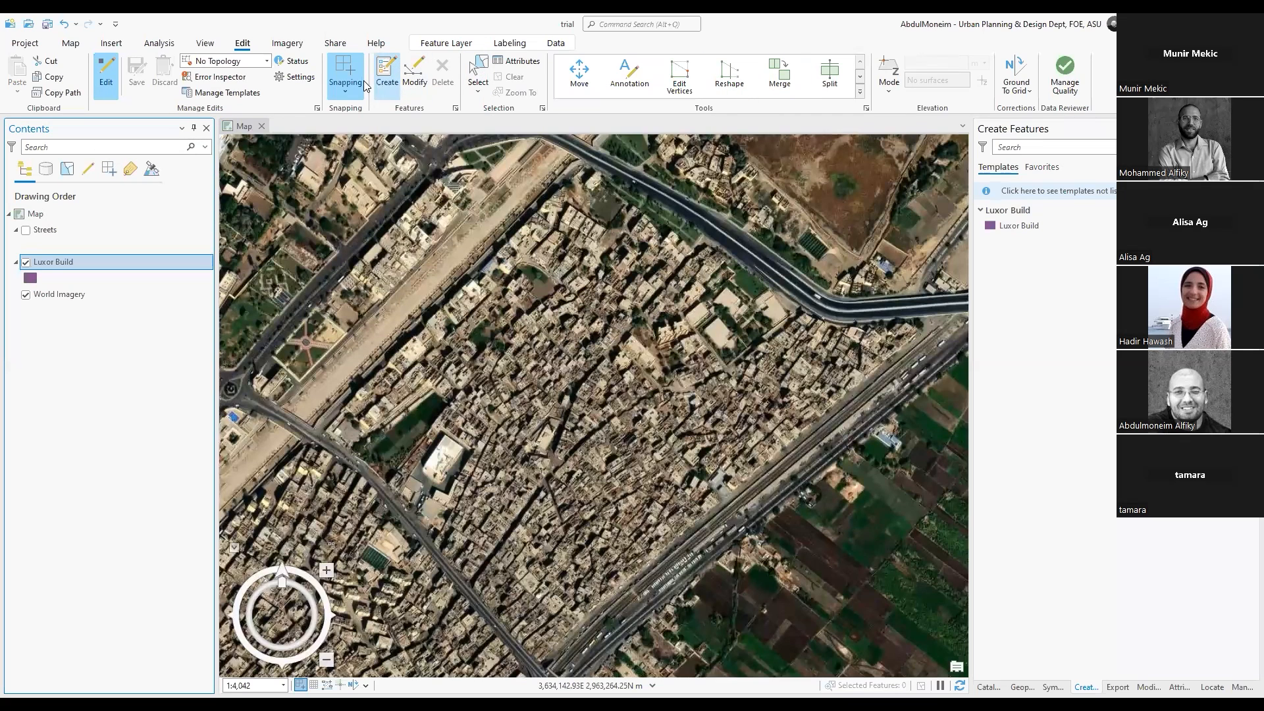
left_click(111, 73)
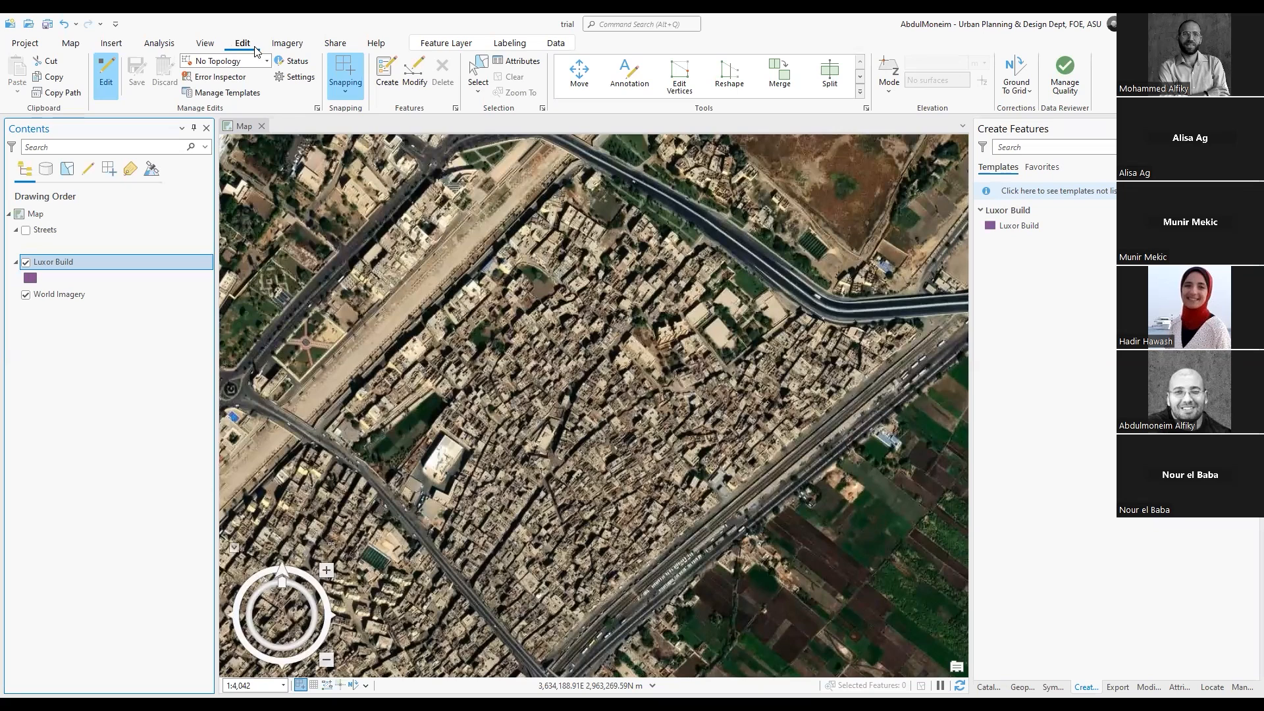
left_click(692, 92)
left_click(995, 226)
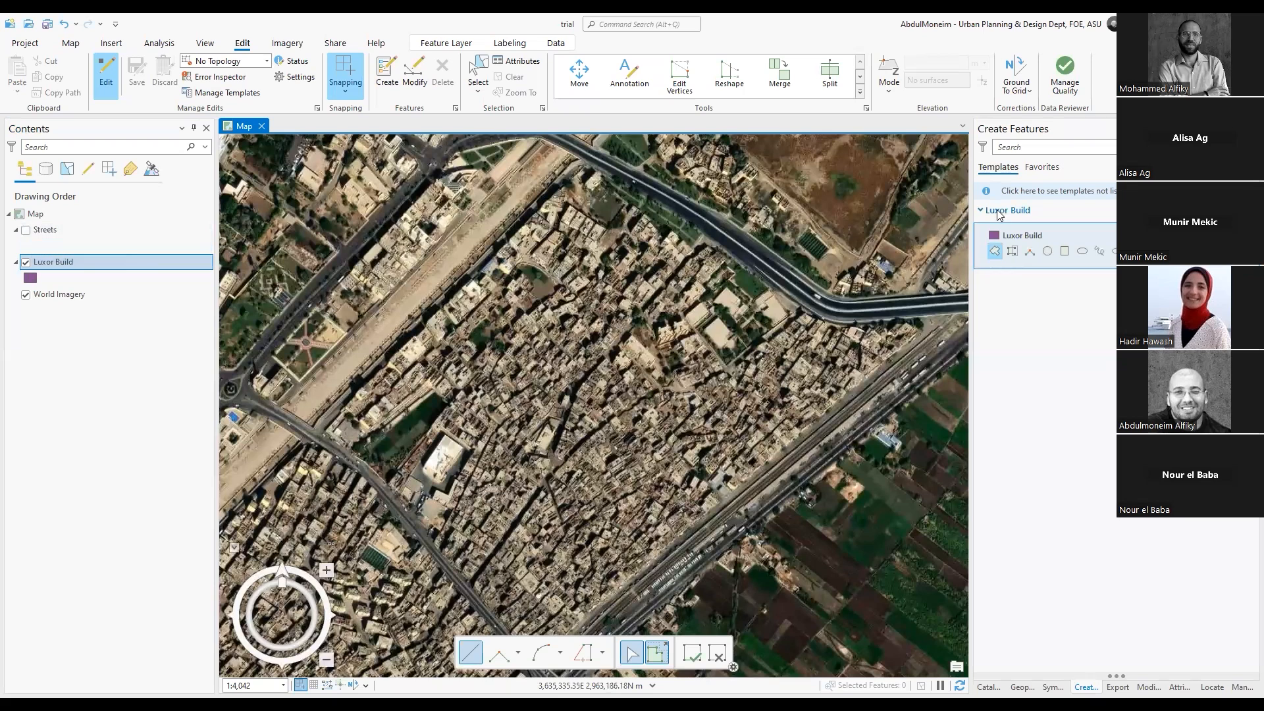
Step: Show the Streets layer, try its template, hide the layer again and reactivate the Luxor Build polygon tool
left_click(26, 230)
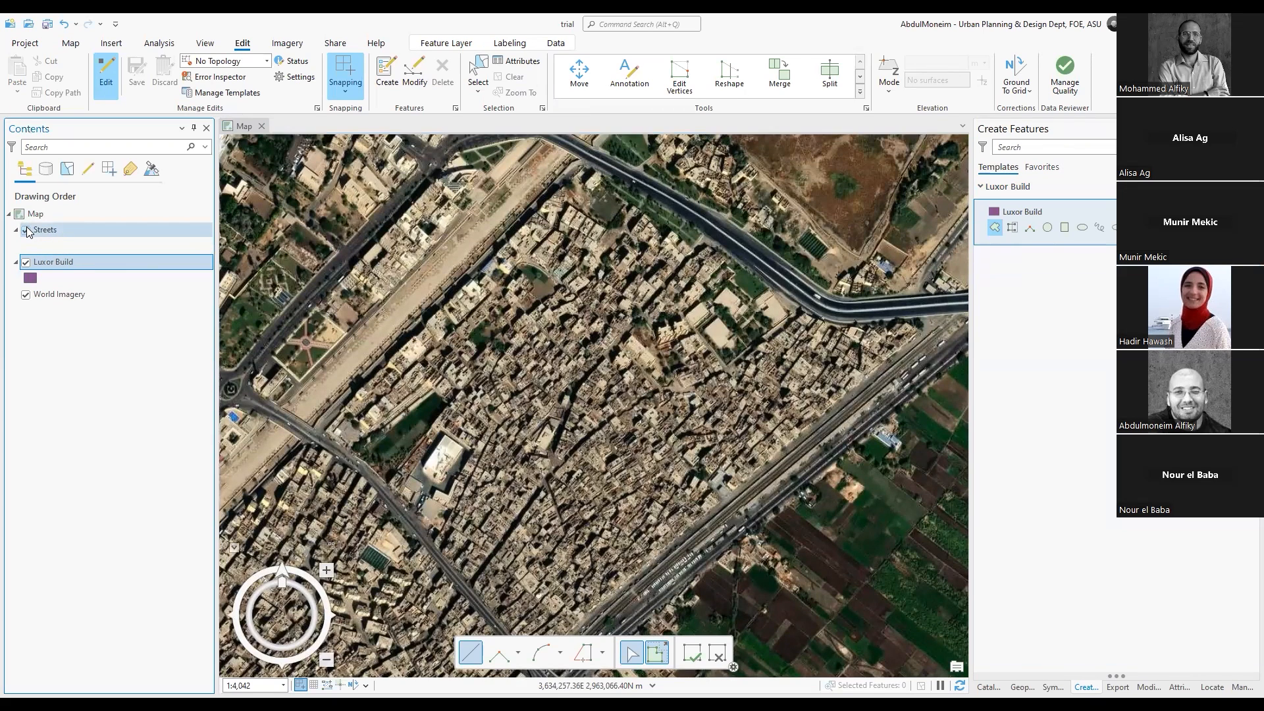
left_click(1042, 271)
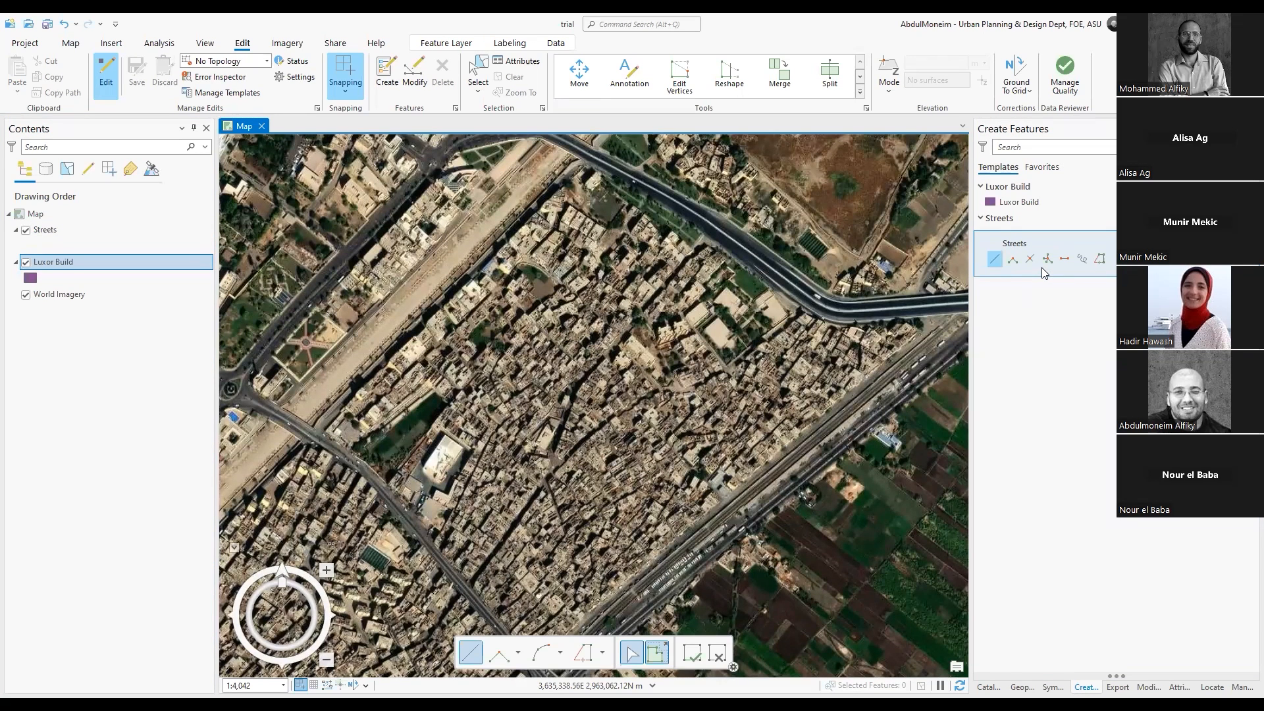
left_click(26, 231)
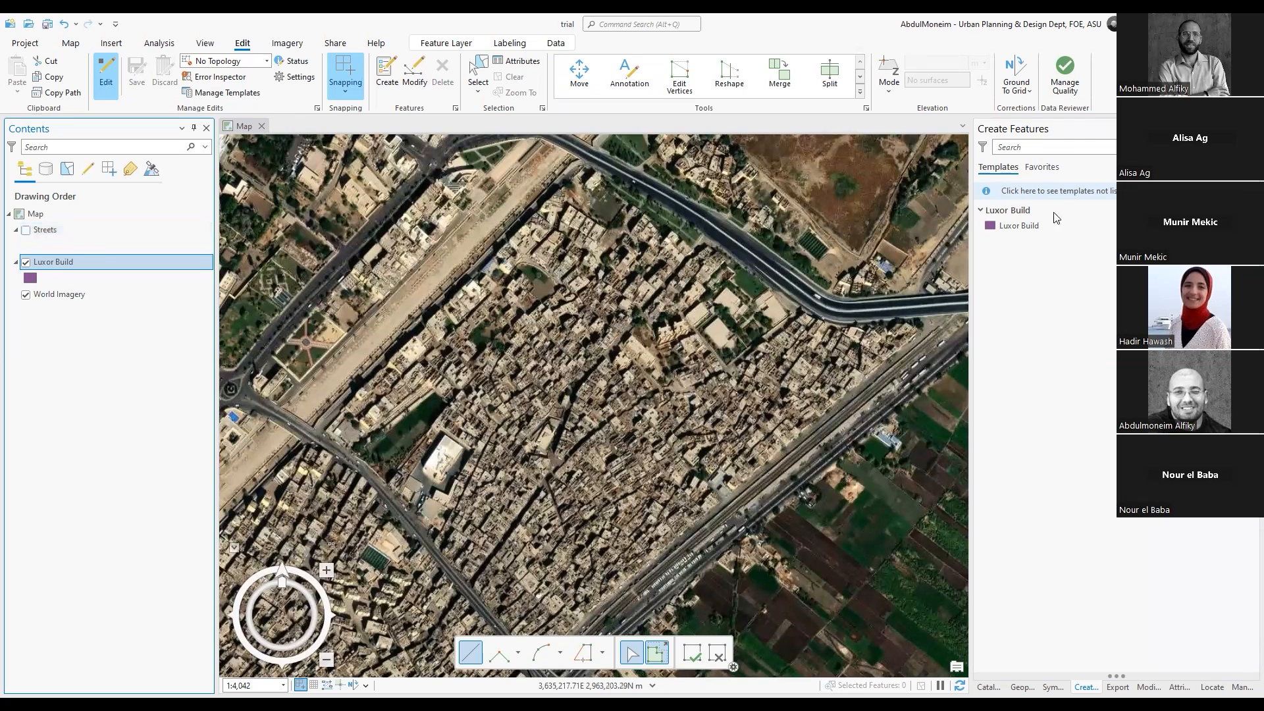
left_click(1104, 225)
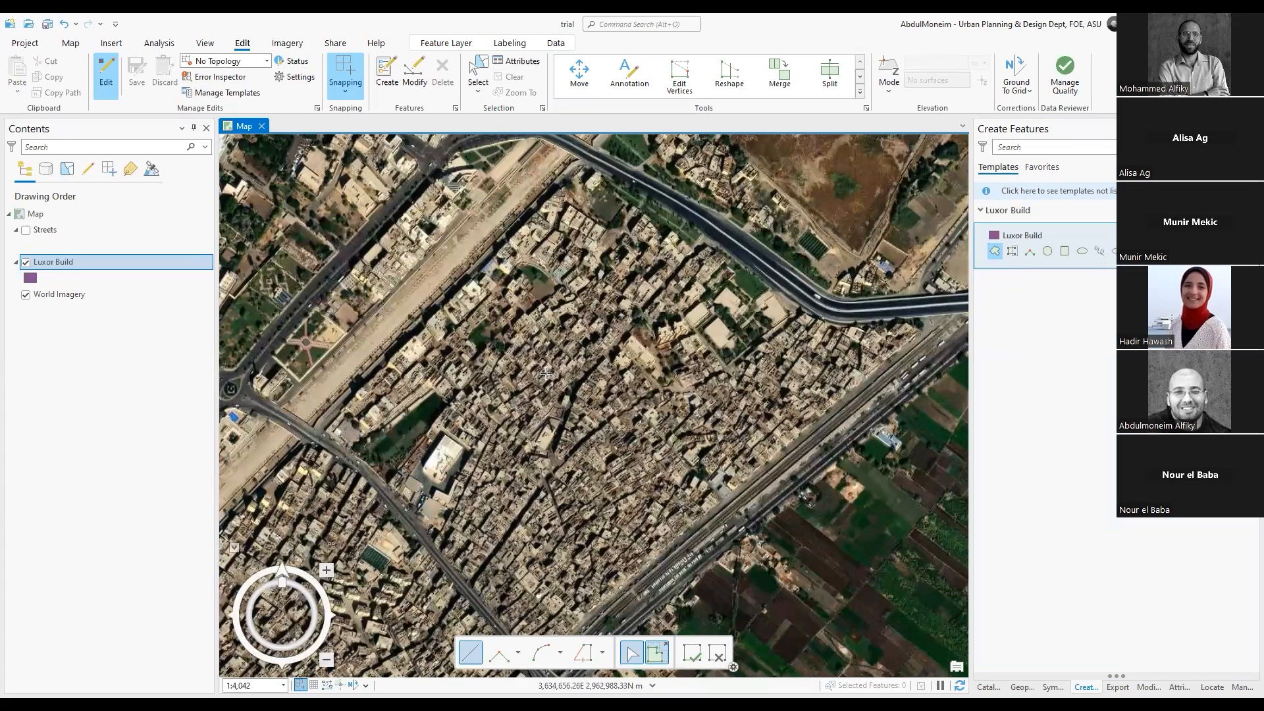
left_click(996, 251)
left_click(1064, 237)
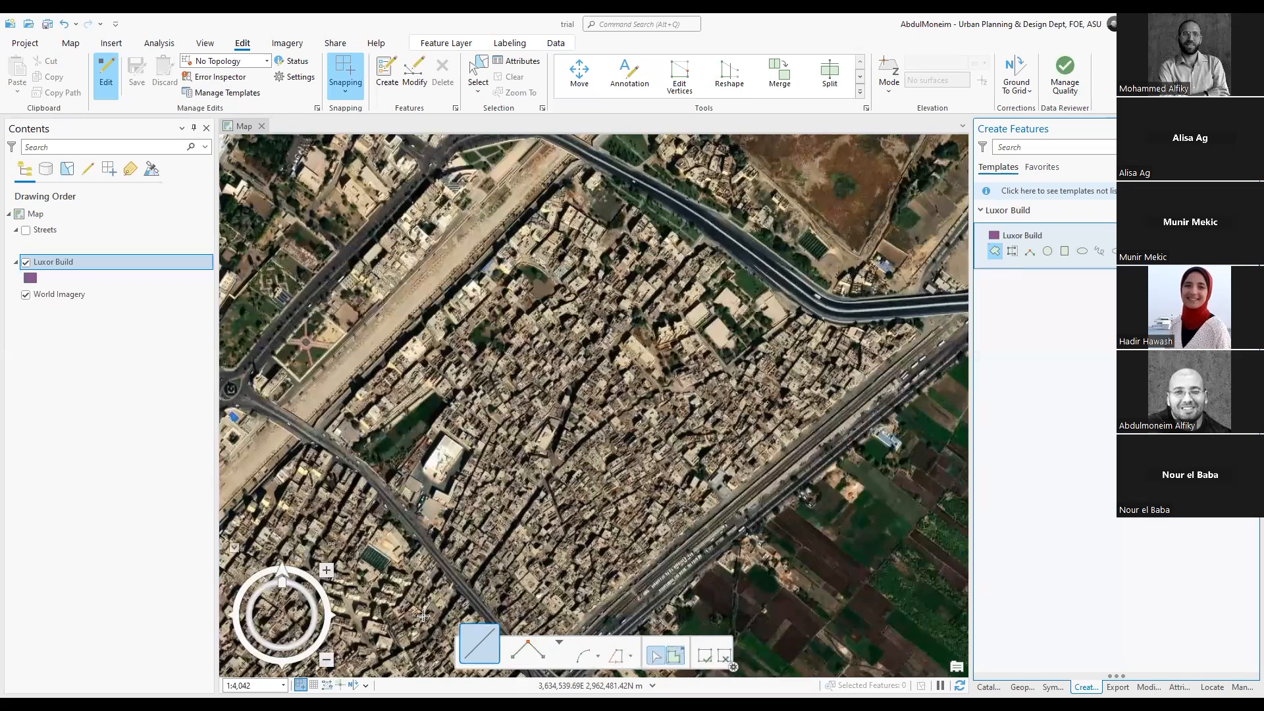
Step: Try switching the Magnify Toolbar option off and back on in the editor's User Interface settings
left_click(300, 77)
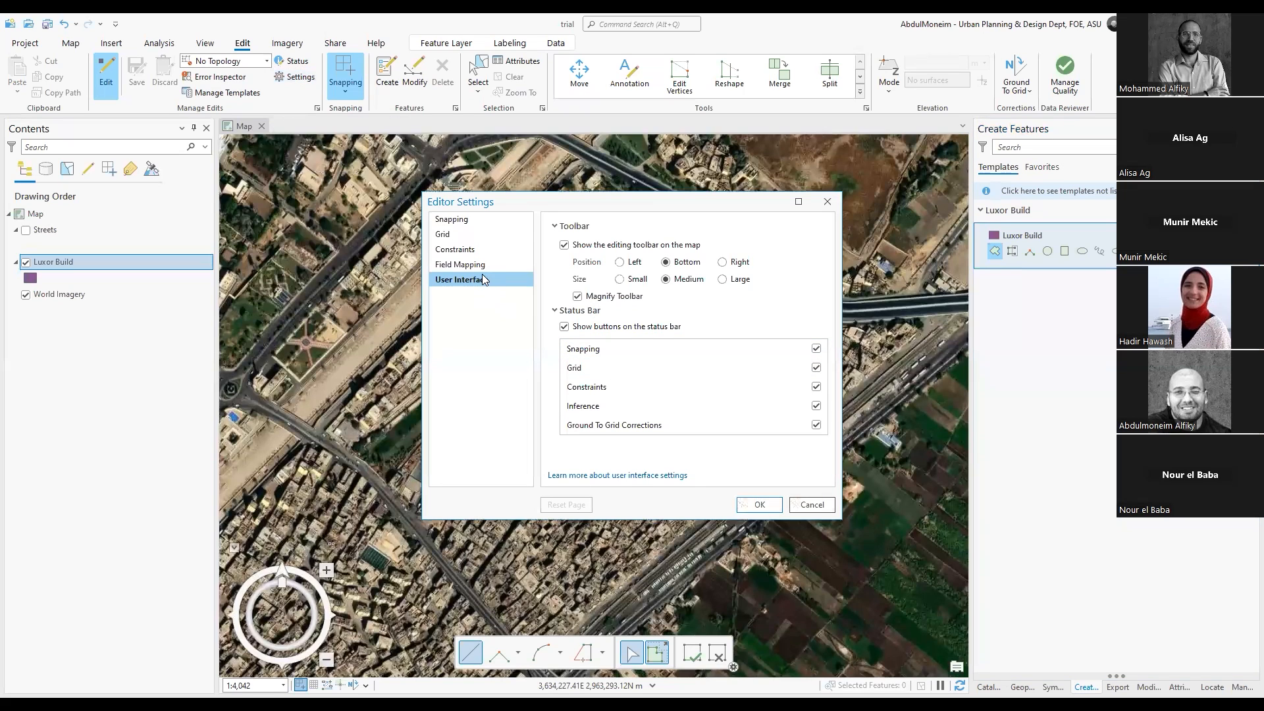
left_click(578, 297)
left_click(578, 296)
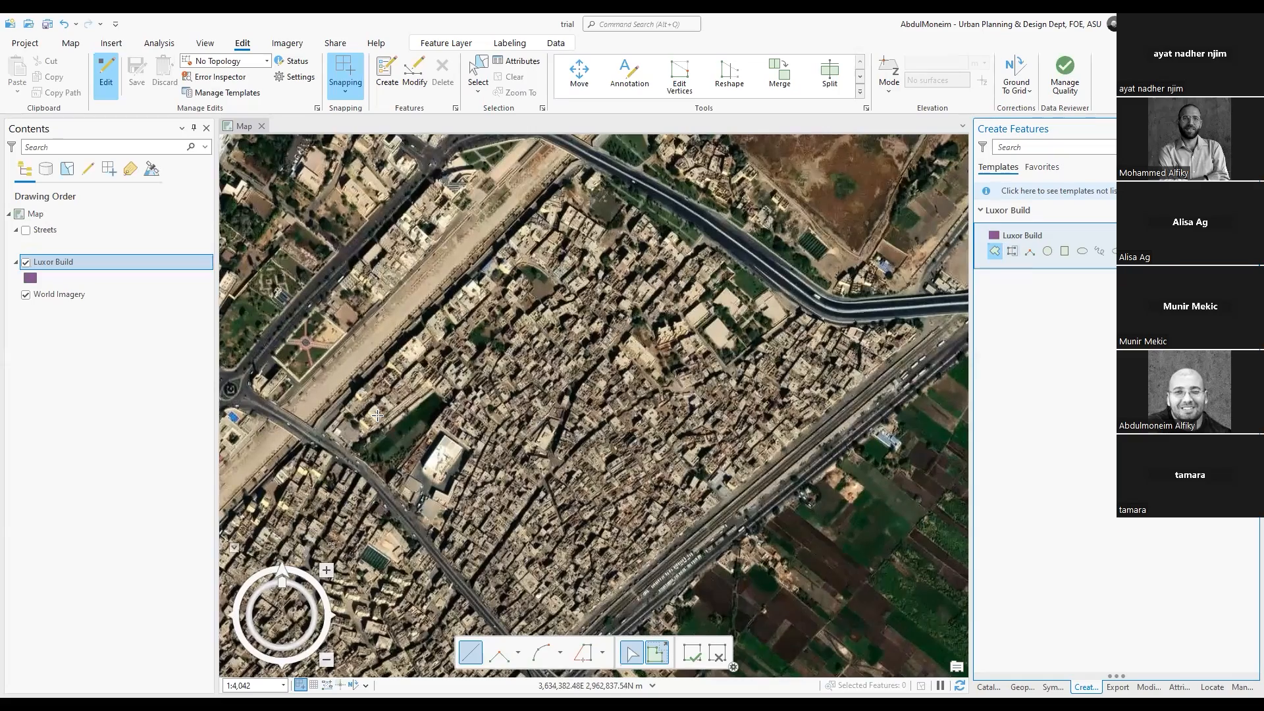
Step: Digitize the building beside the wide avenue, near its road corner, as a four-vertex Luxor Build polygon and finish the sketch
scroll(417, 378, "up", 5)
scroll(377, 416, "down", 3)
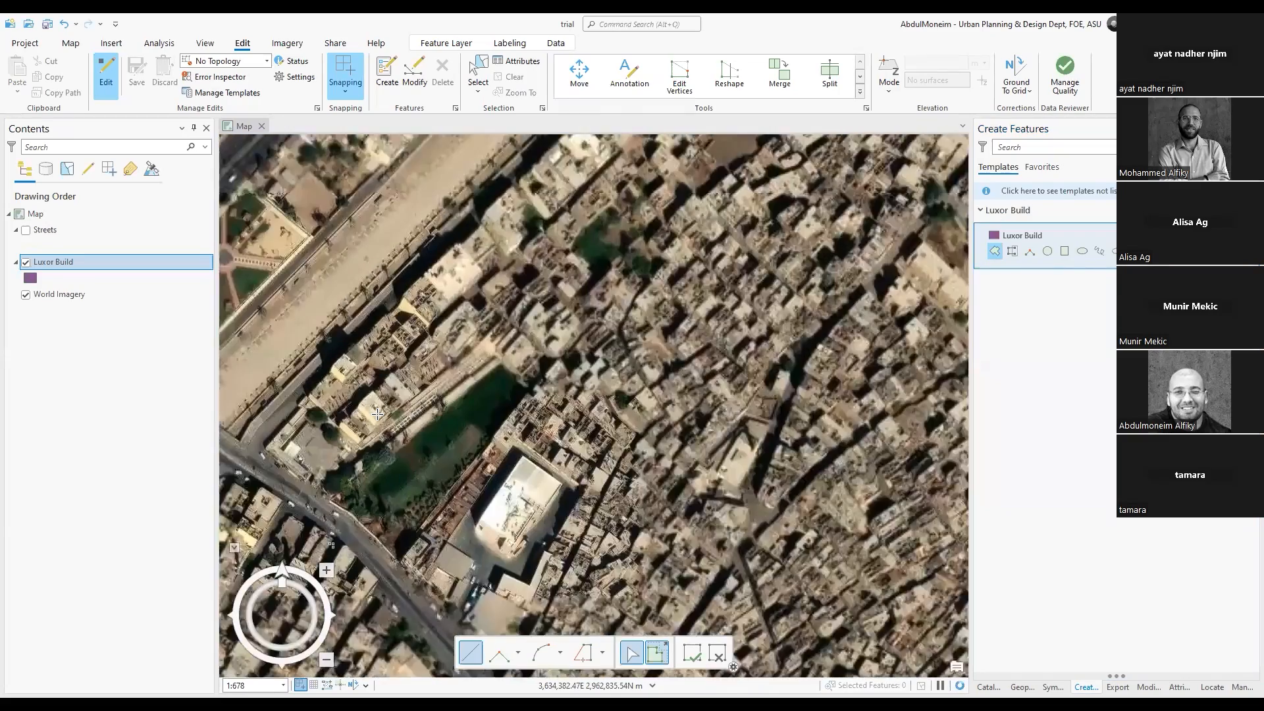
scroll(347, 377, "up", 1)
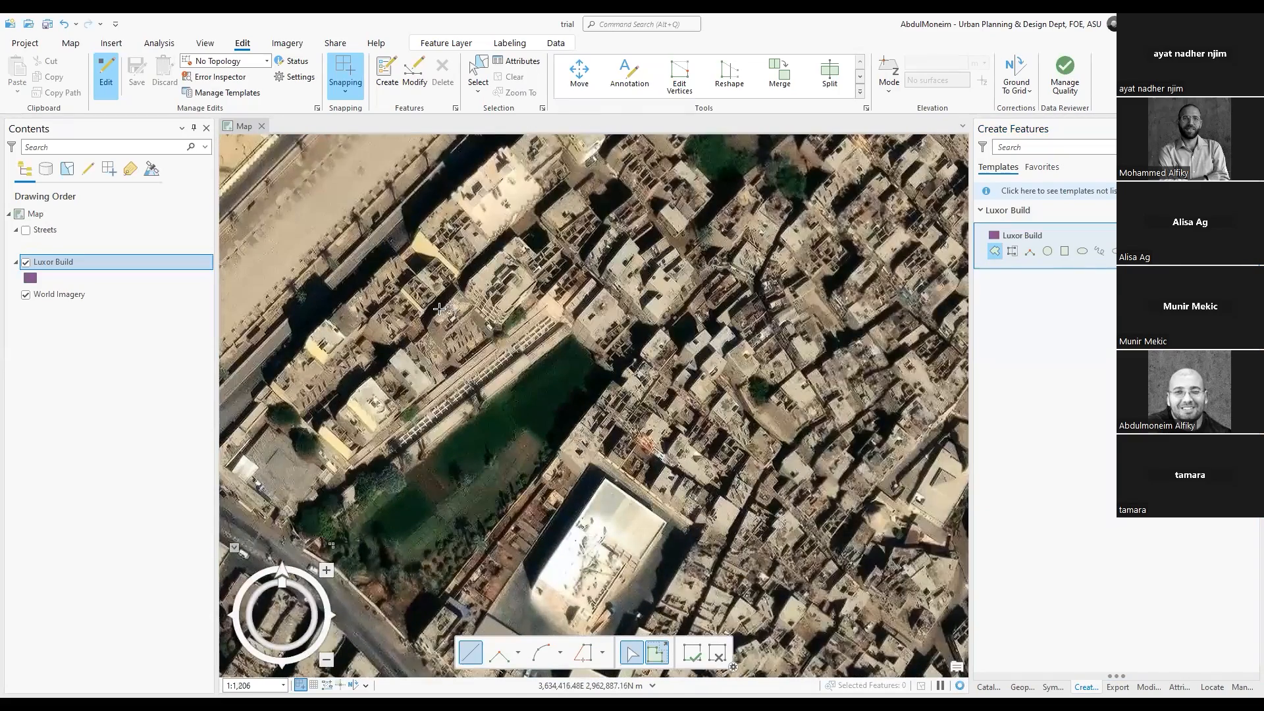
left_click_drag(436, 313, 540, 370)
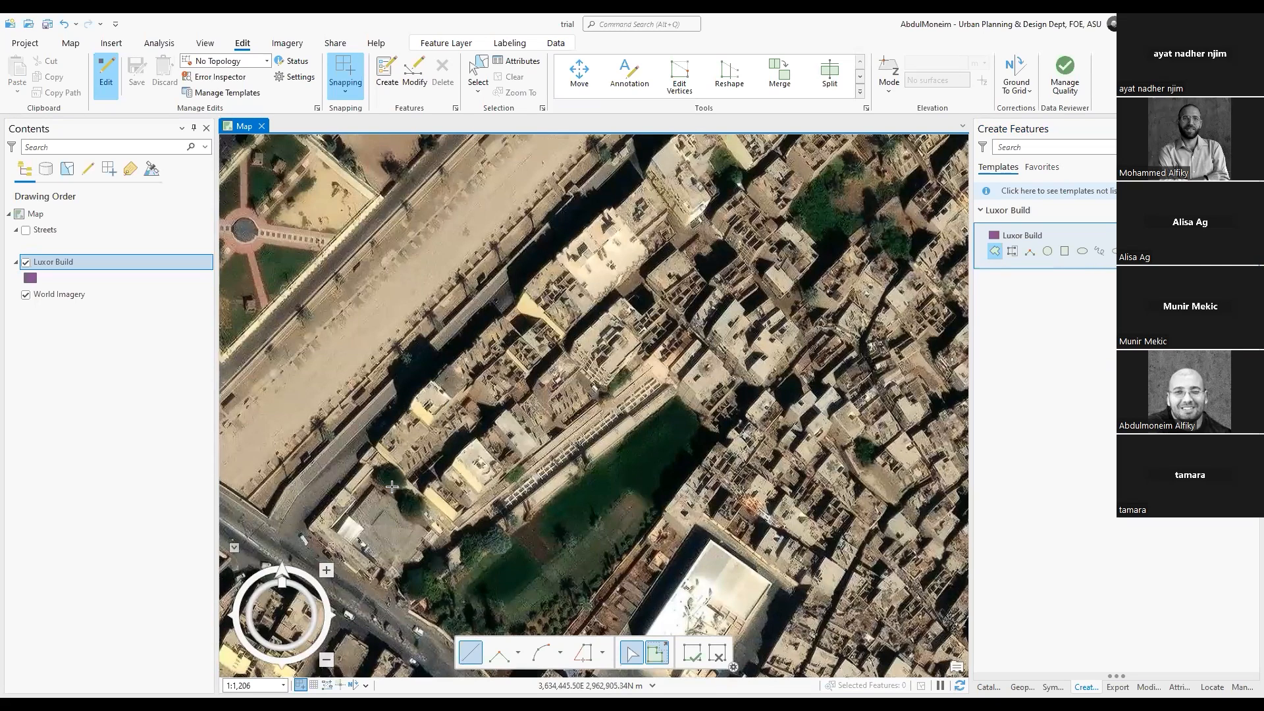
left_click(377, 442)
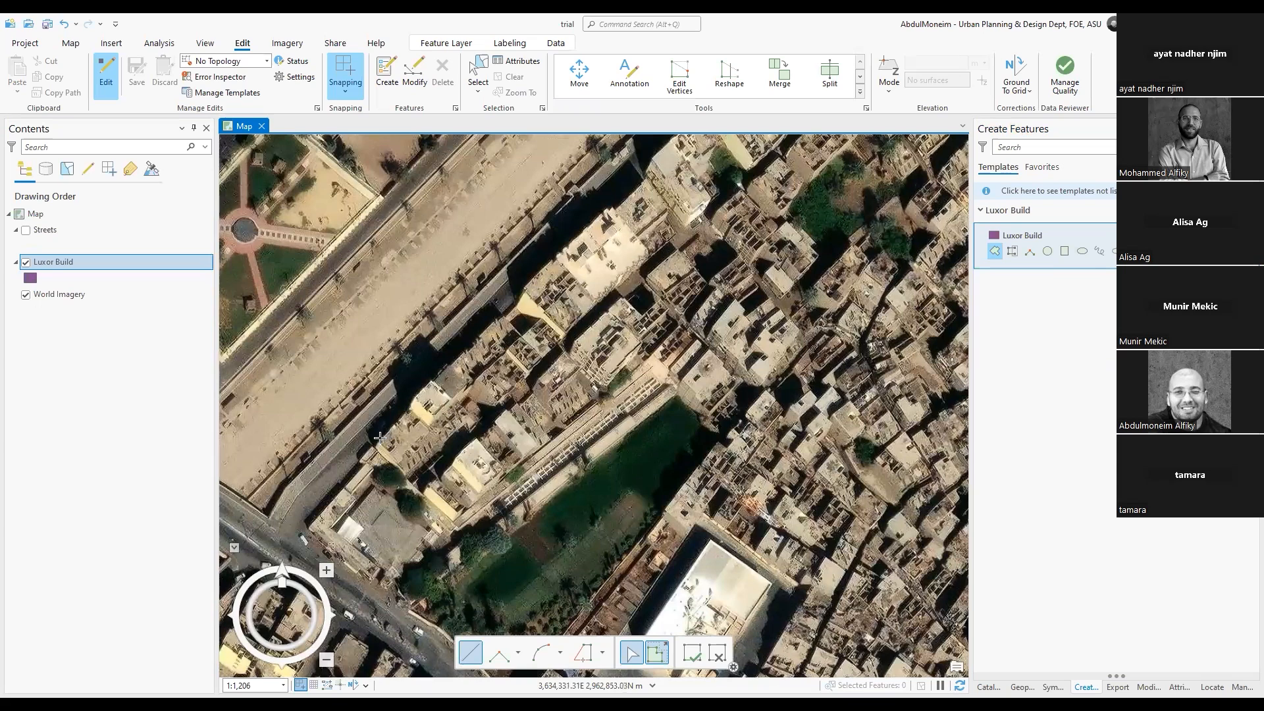
left_click(410, 407)
left_click(430, 429)
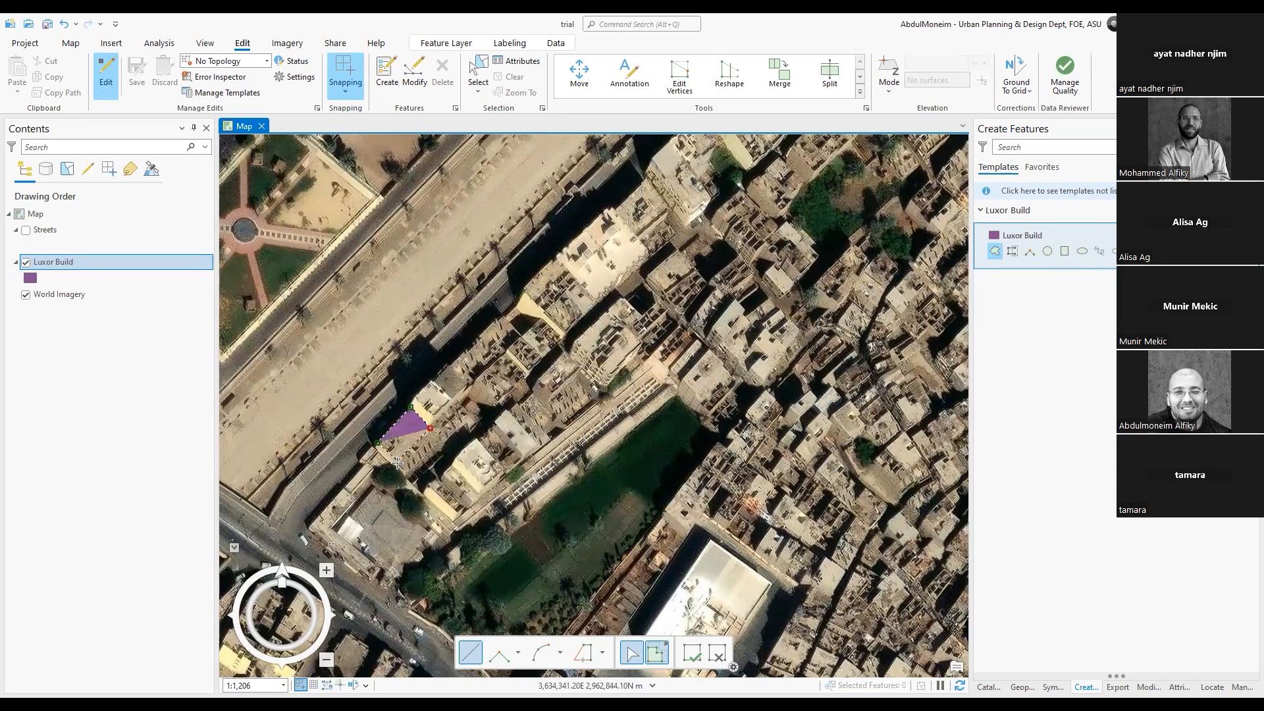
left_click(397, 463)
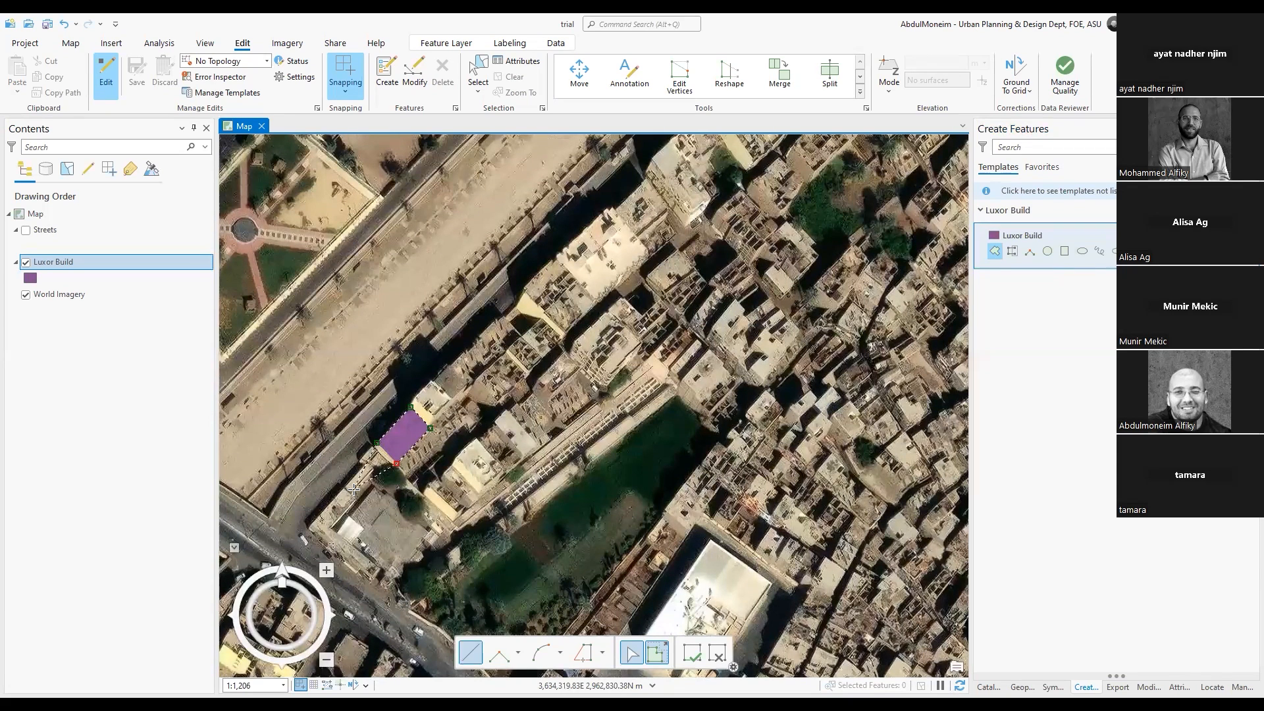
key("F2")
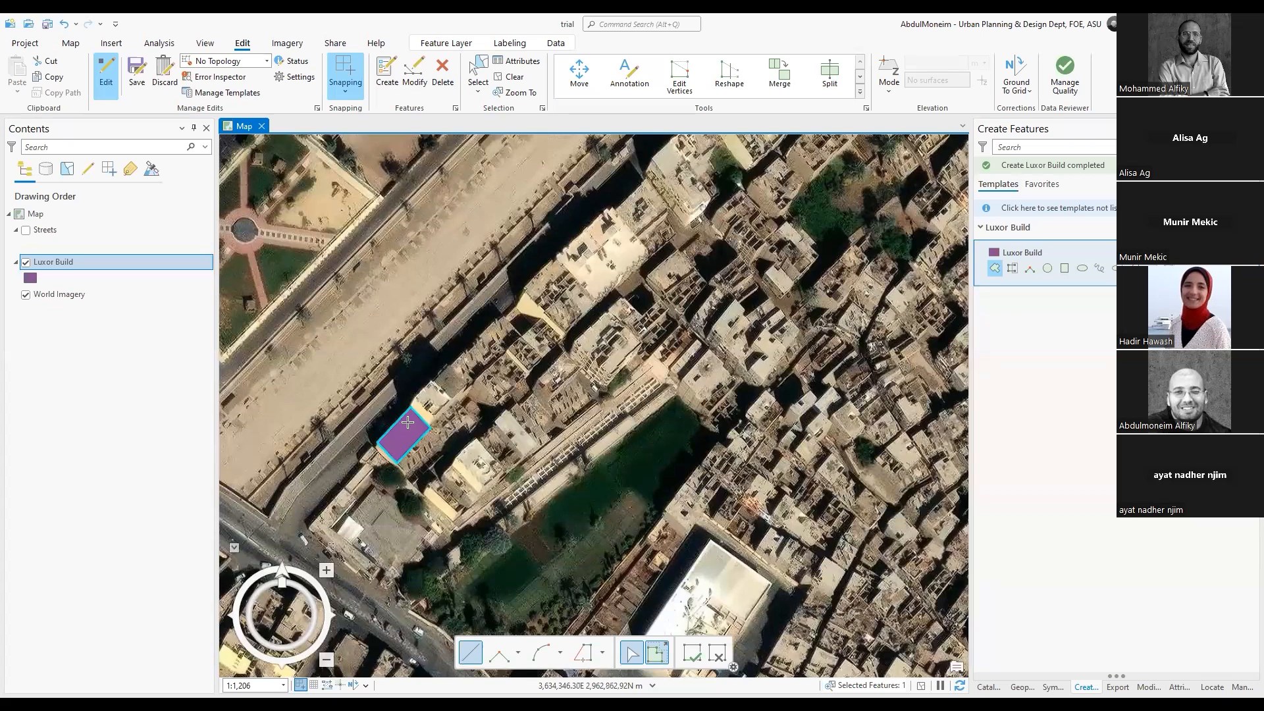
Step: Change the Luxor Build layer's symbol to the second, thicker unfilled Black Outline from the ArcGIS 2D gallery
left_click(56, 267)
right_click(57, 267)
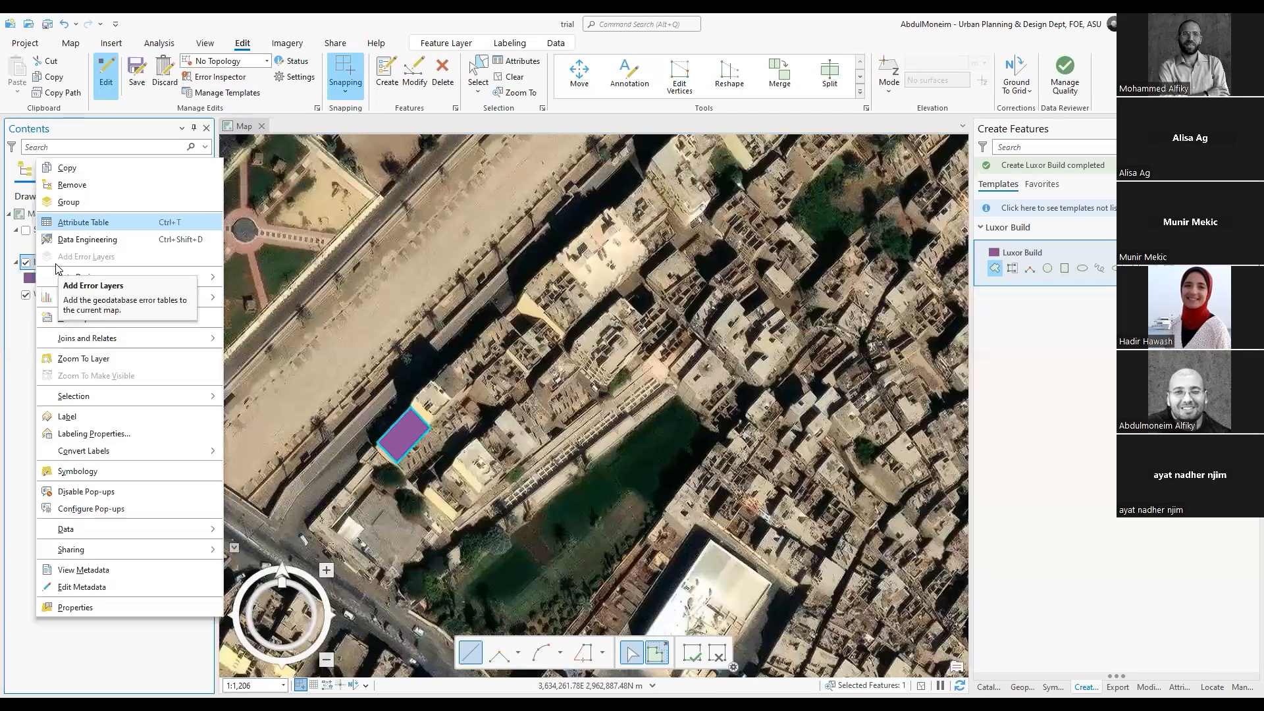
left_click(94, 472)
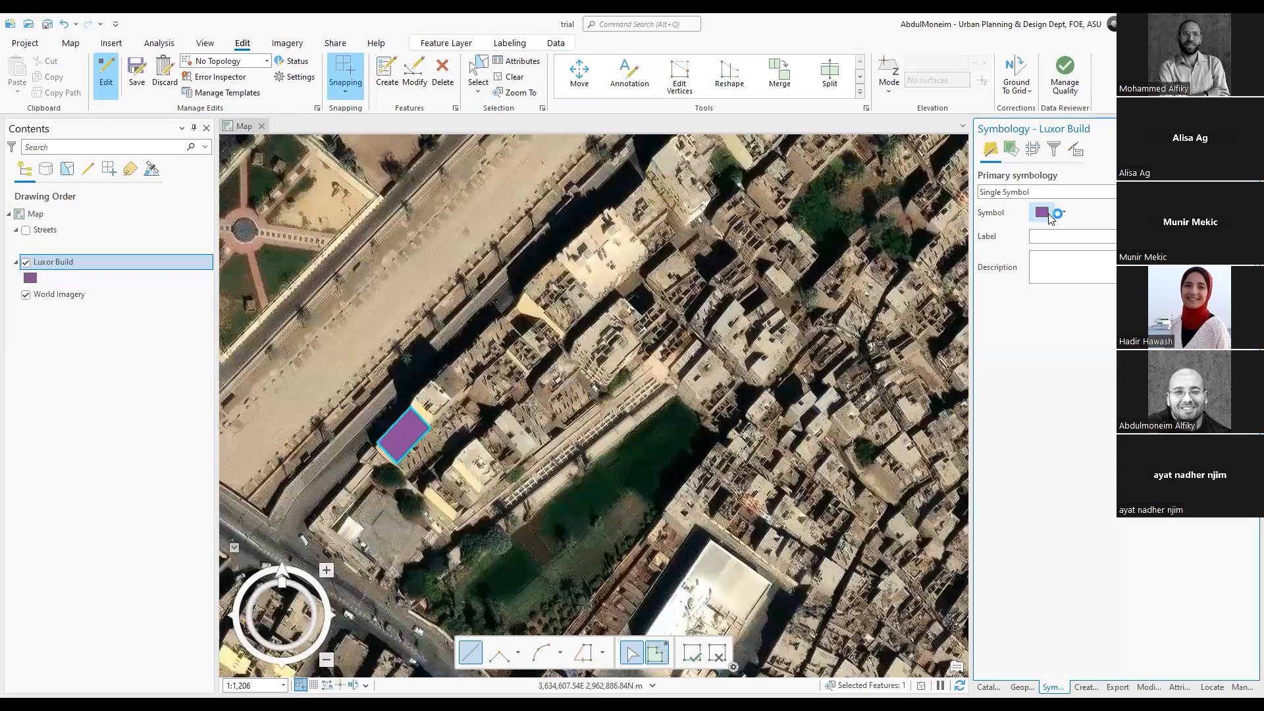
left_click(1050, 217)
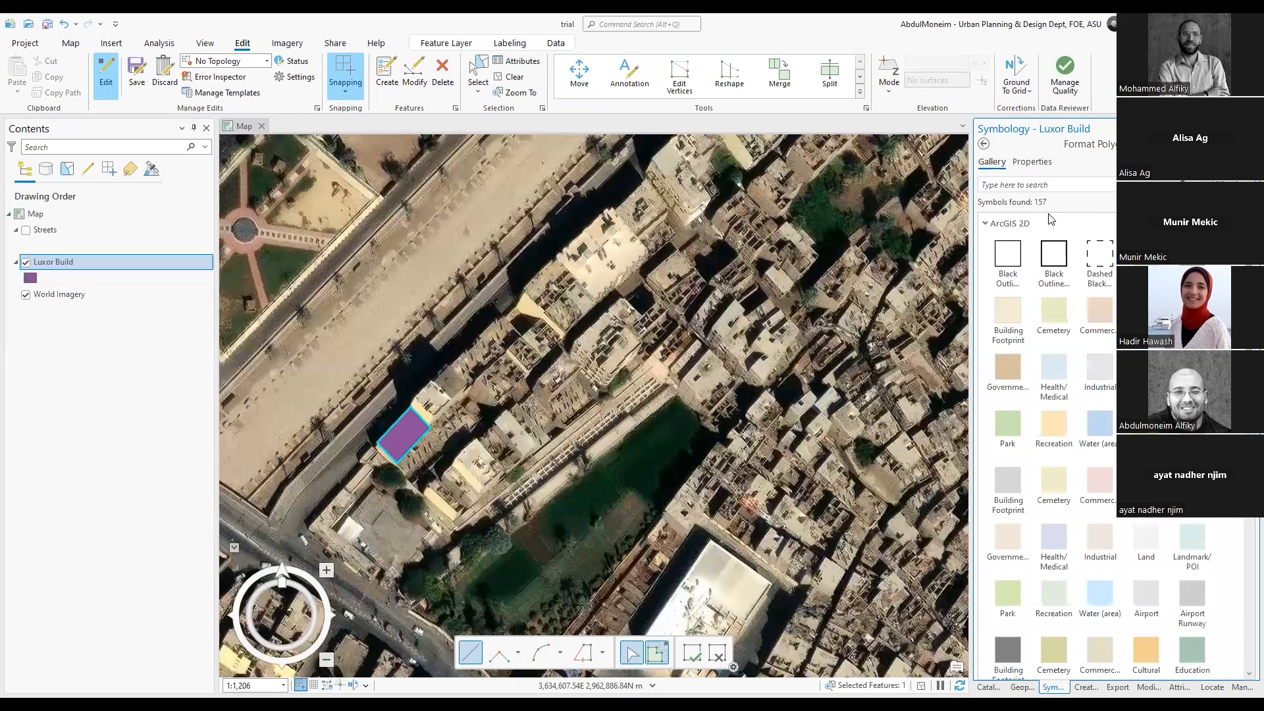
left_click(1065, 262)
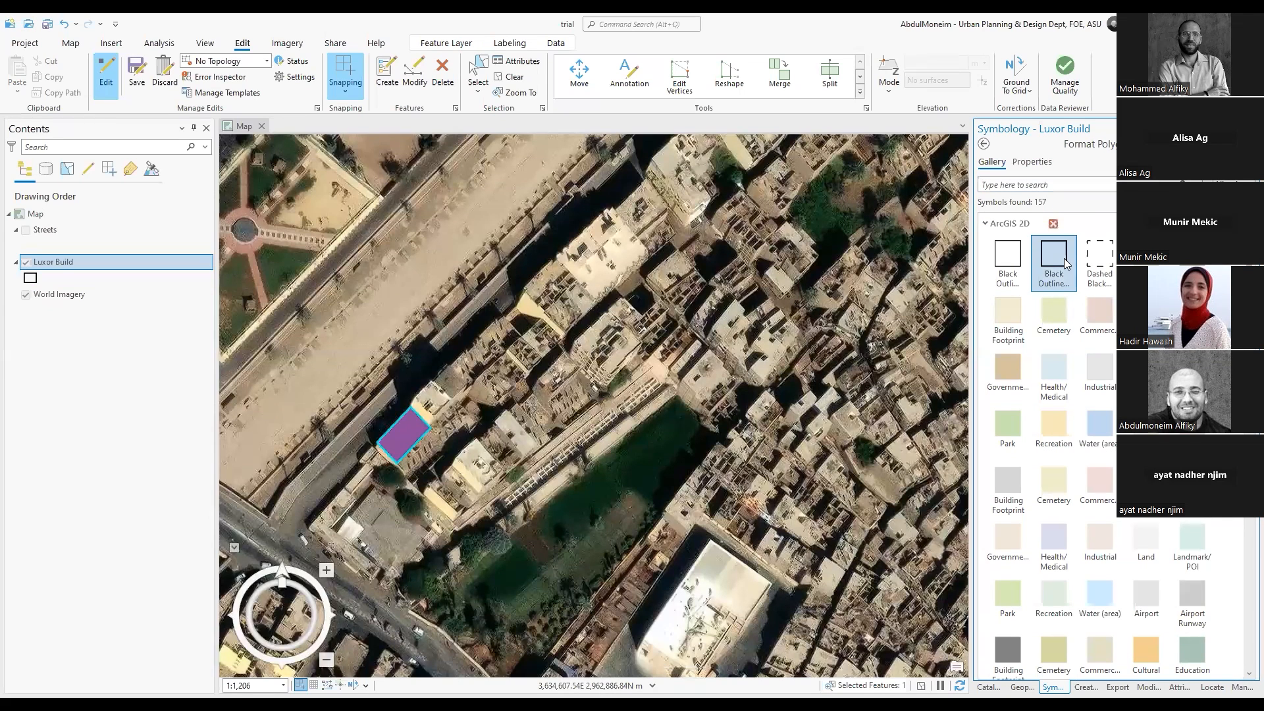
Step: Set the outline color of the Luxor Build symbol to red and apply it
left_click(1033, 162)
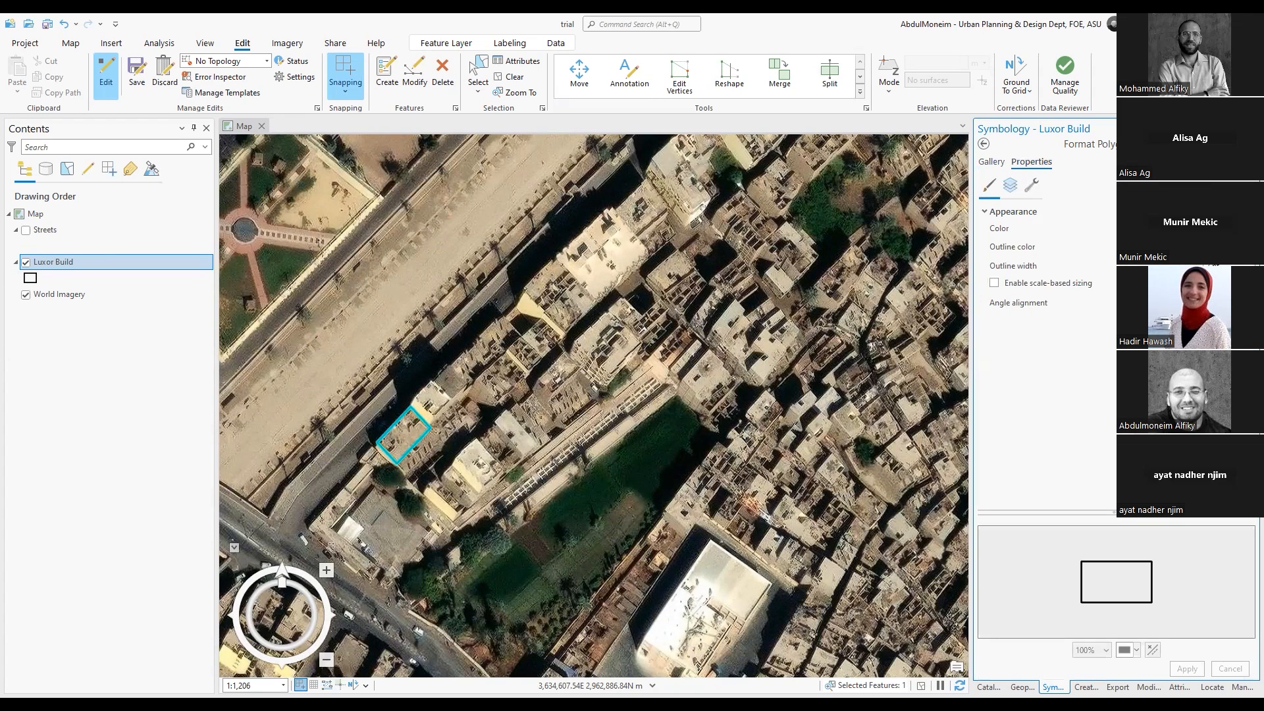
left_click(1242, 247)
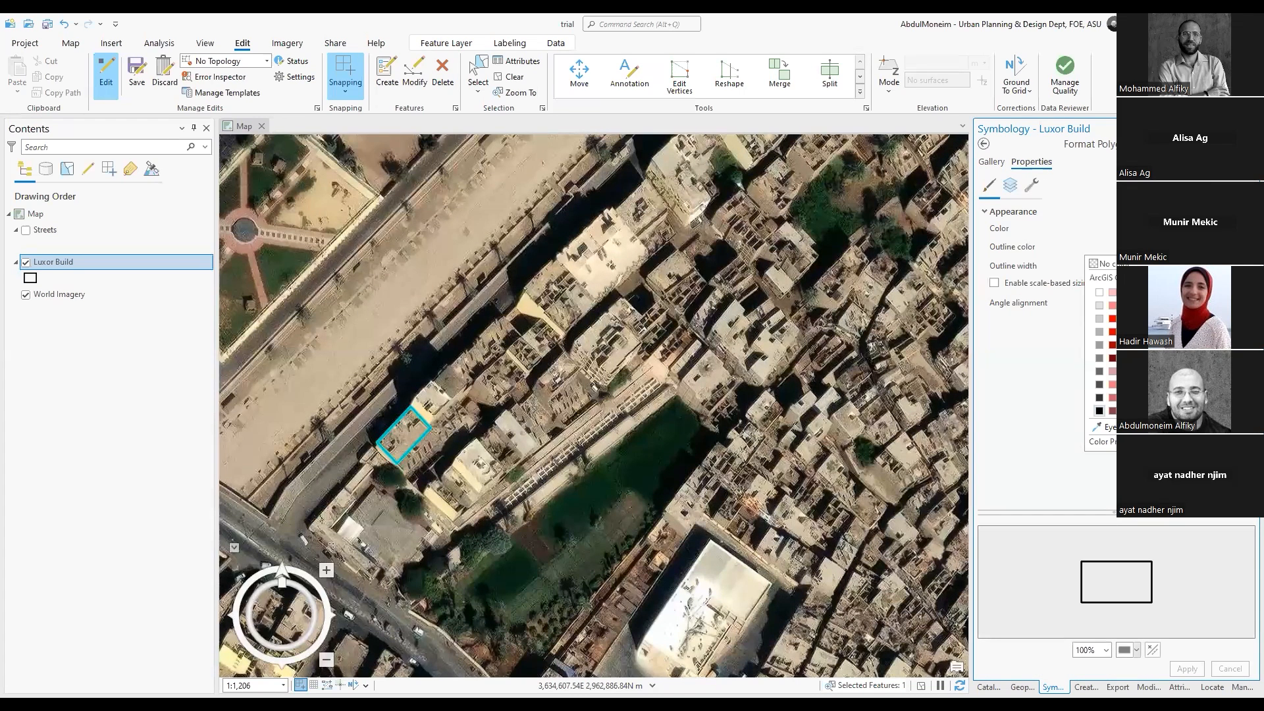
left_click(1112, 319)
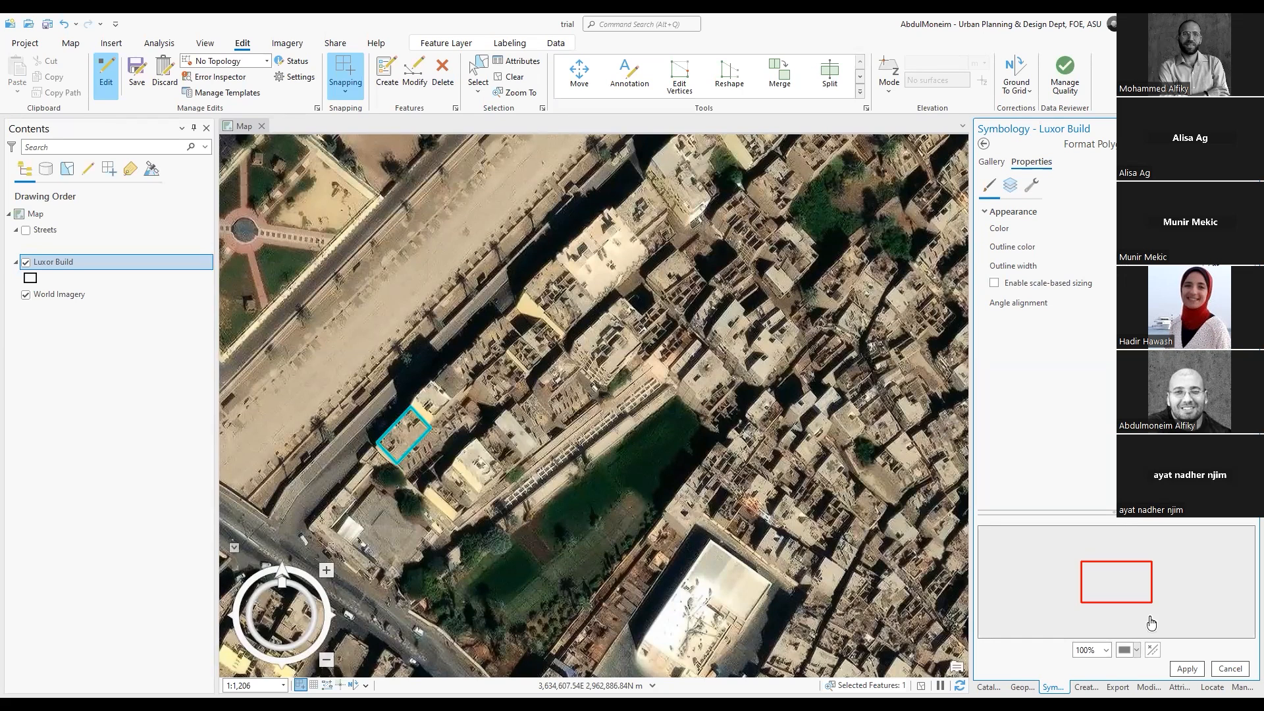
left_click(1200, 668)
Step: Reopen the Luxor Build symbol's formatting and look through the polygon symbols in the ArcGIS 2D gallery
left_click(984, 143)
right_click(176, 262)
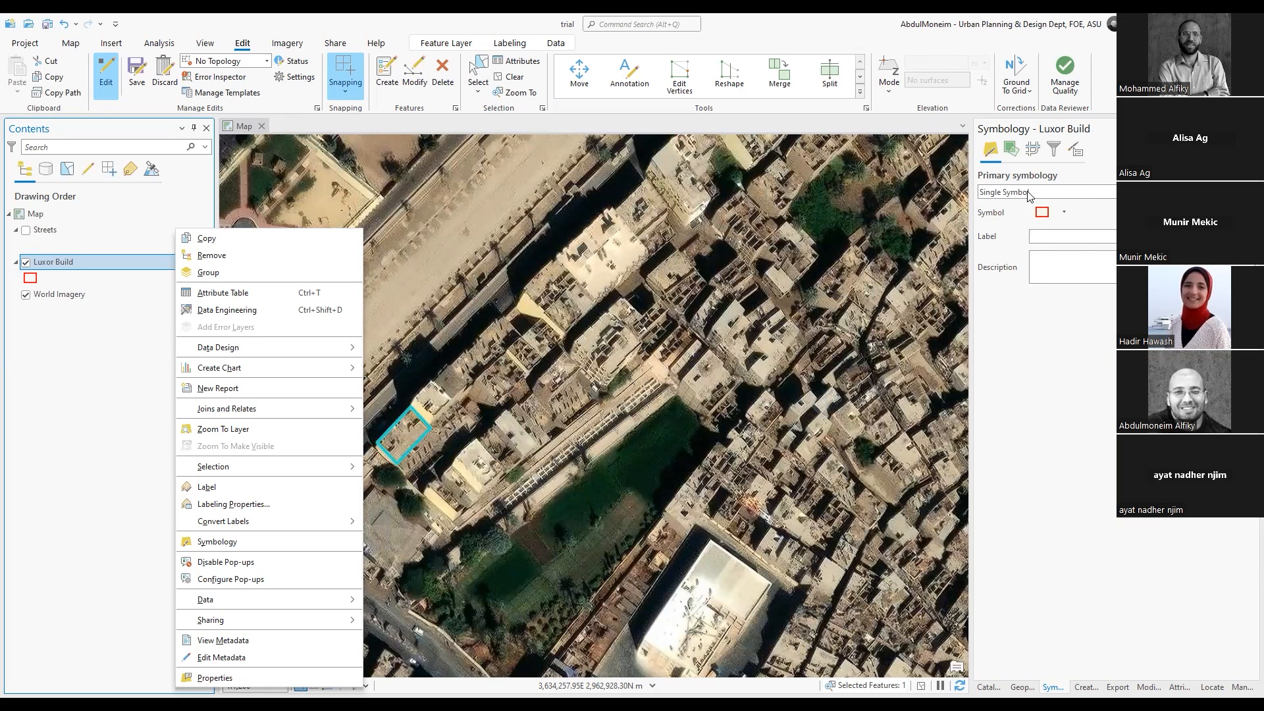
left_click(1040, 370)
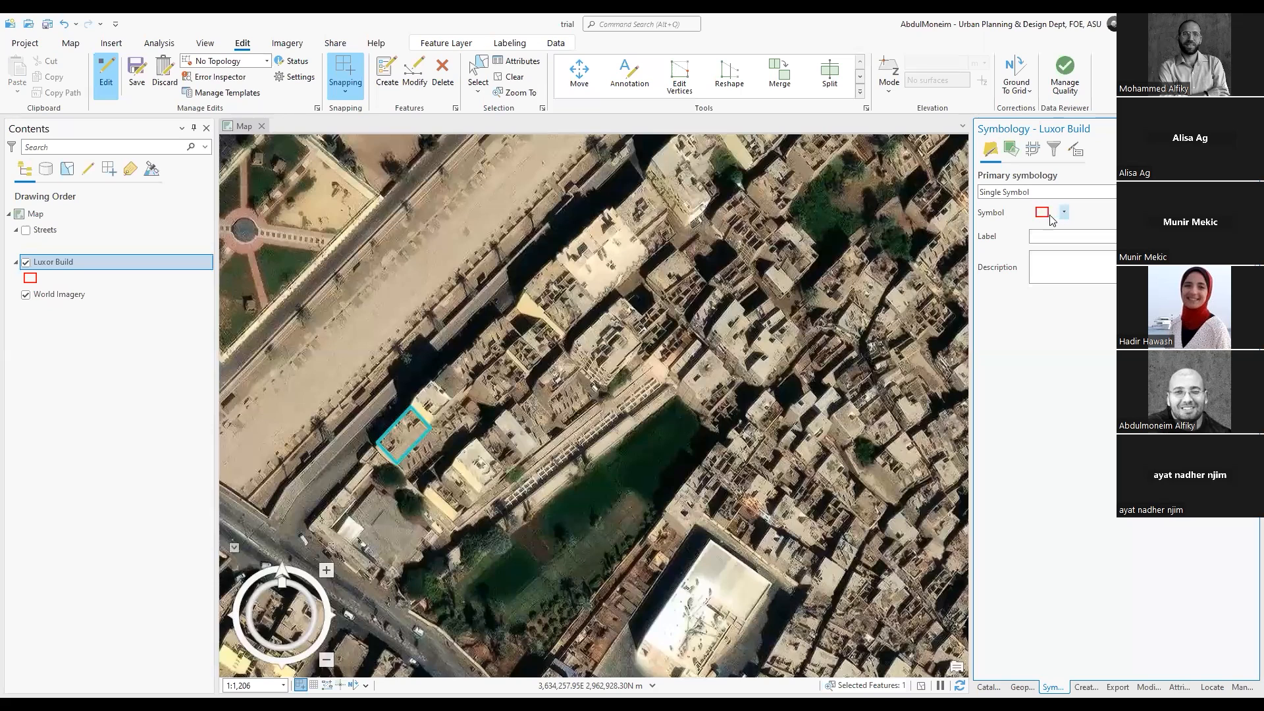
left_click(1045, 214)
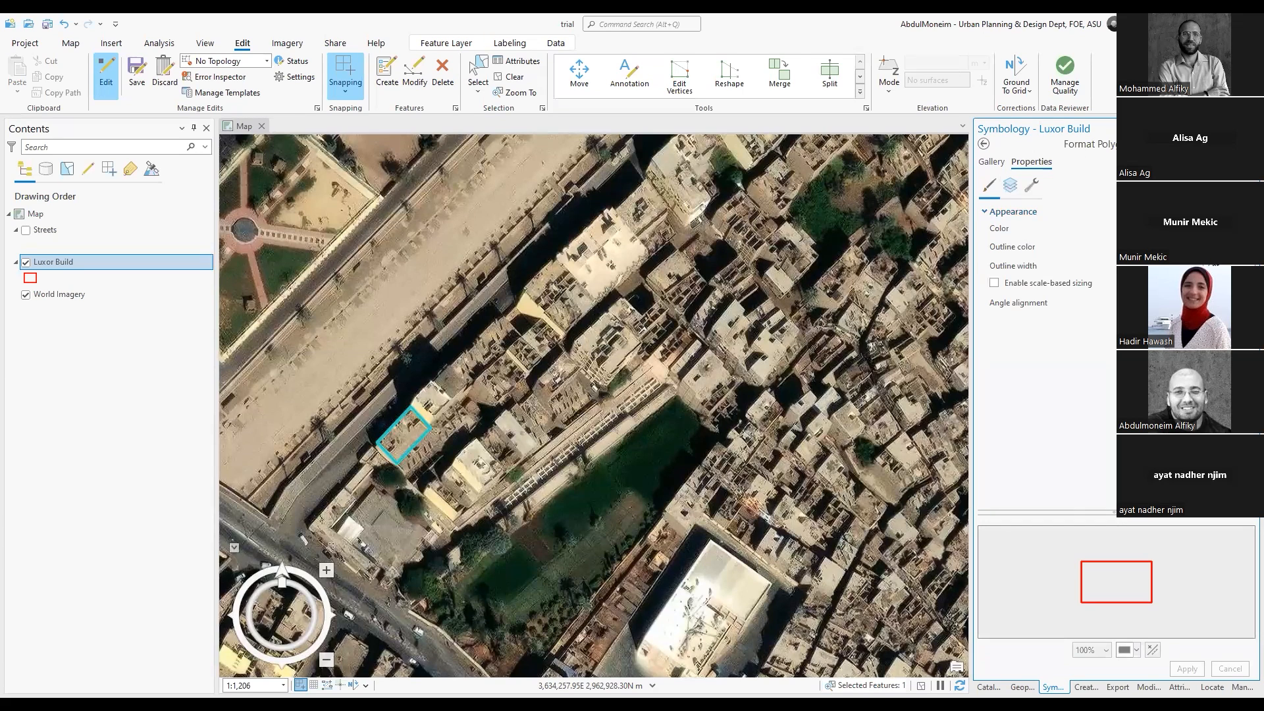
left_click(1003, 164)
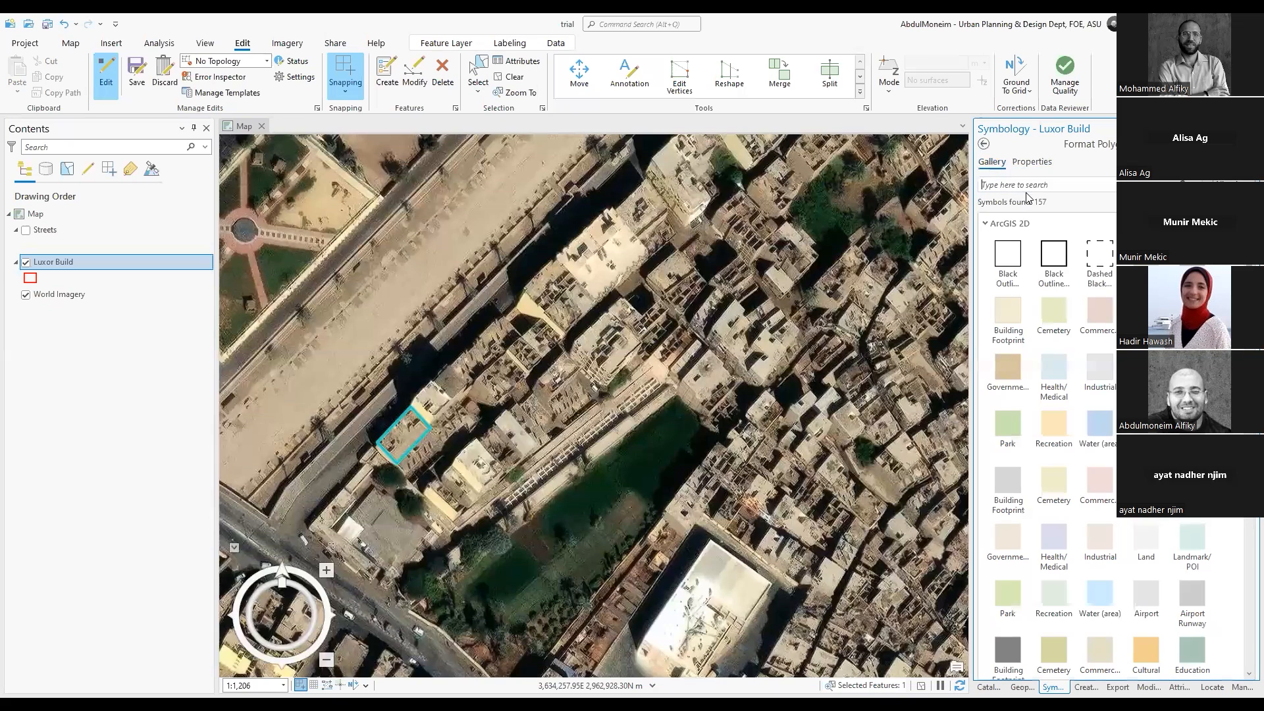
scroll(1069, 395, "down", 5)
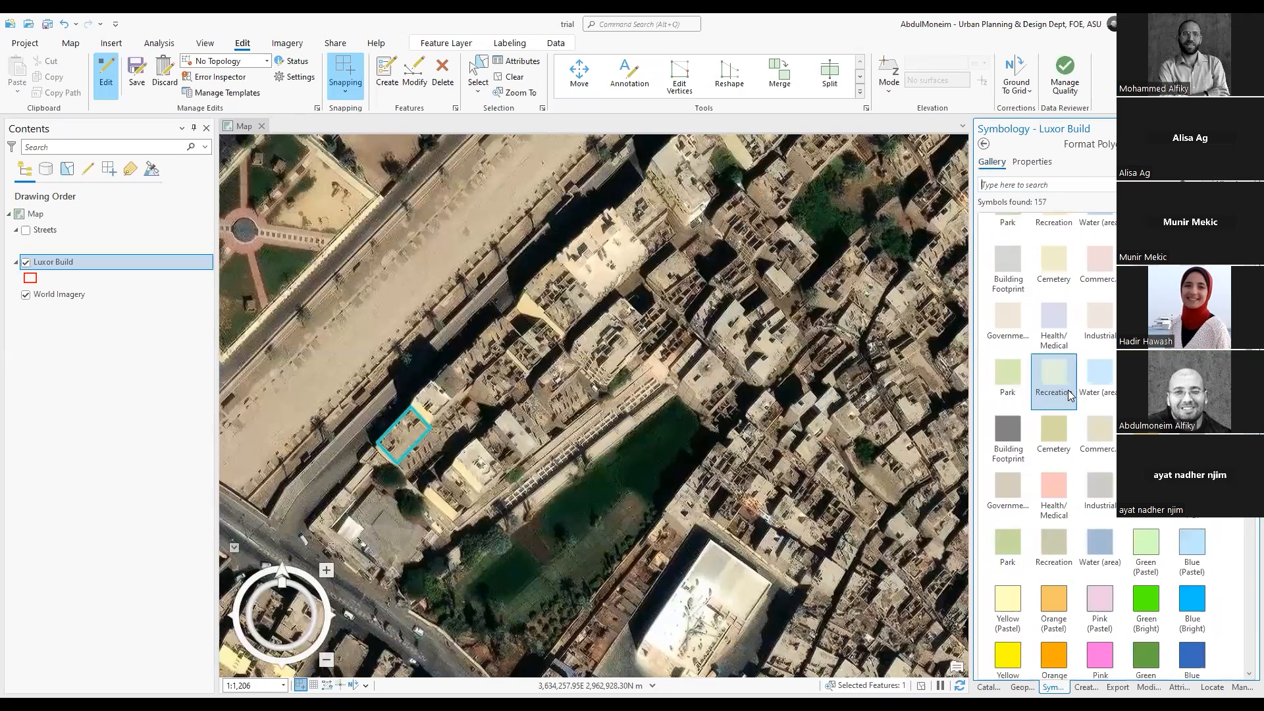
scroll(1070, 395, "down", 10)
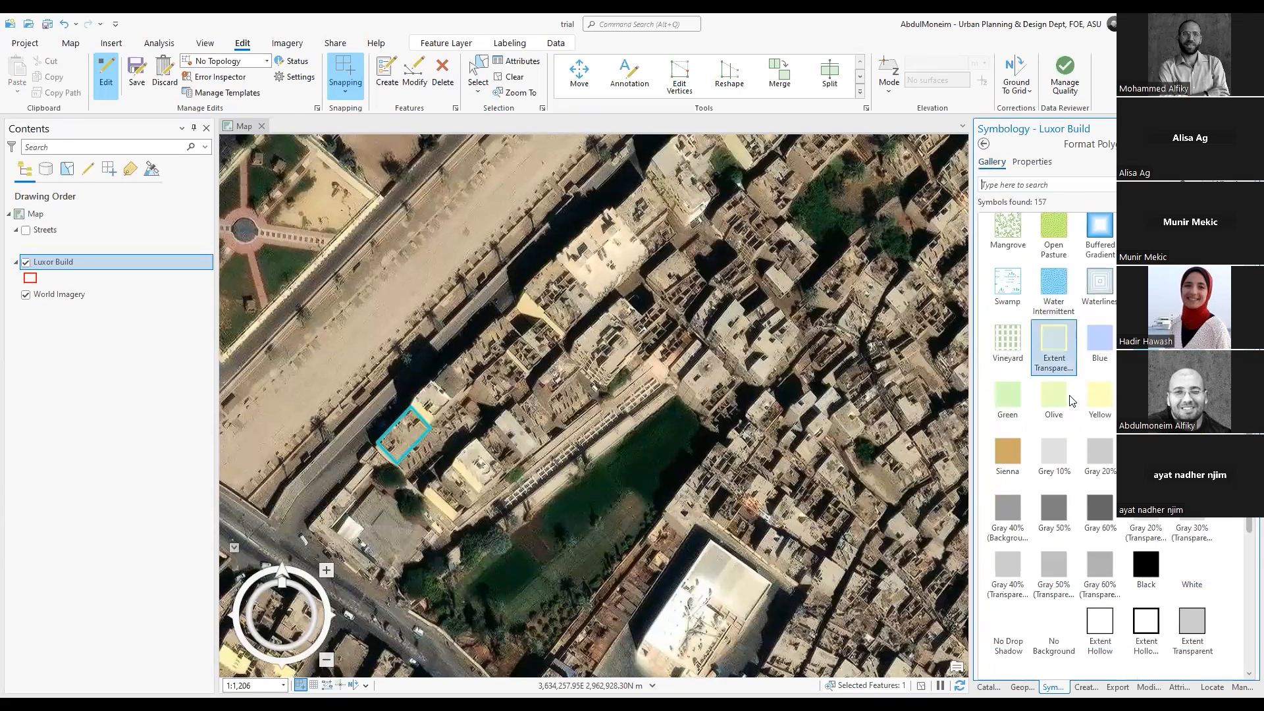
scroll(1070, 403, "down", 3)
scroll(1070, 403, "up", 9)
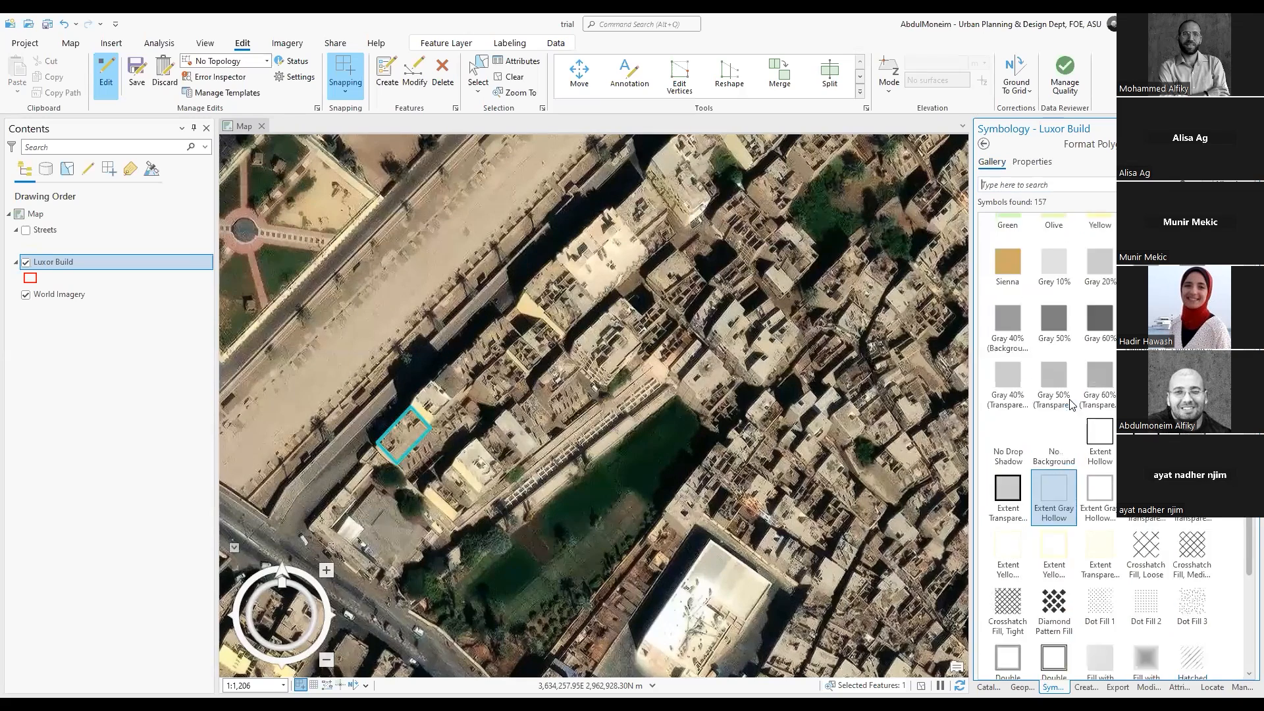
scroll(1070, 404, "up", 10)
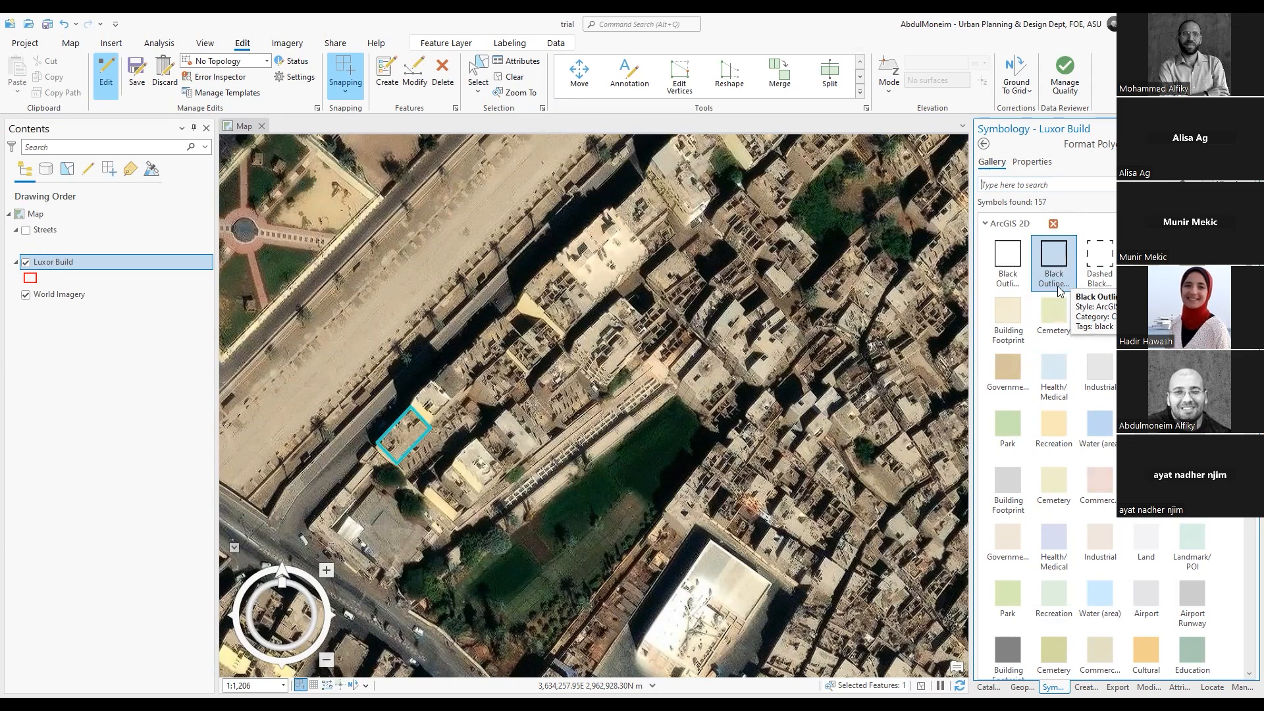
Step: Examine the outline color choices in the Luxor Build symbol's appearance properties and close the palette
left_click(1032, 162)
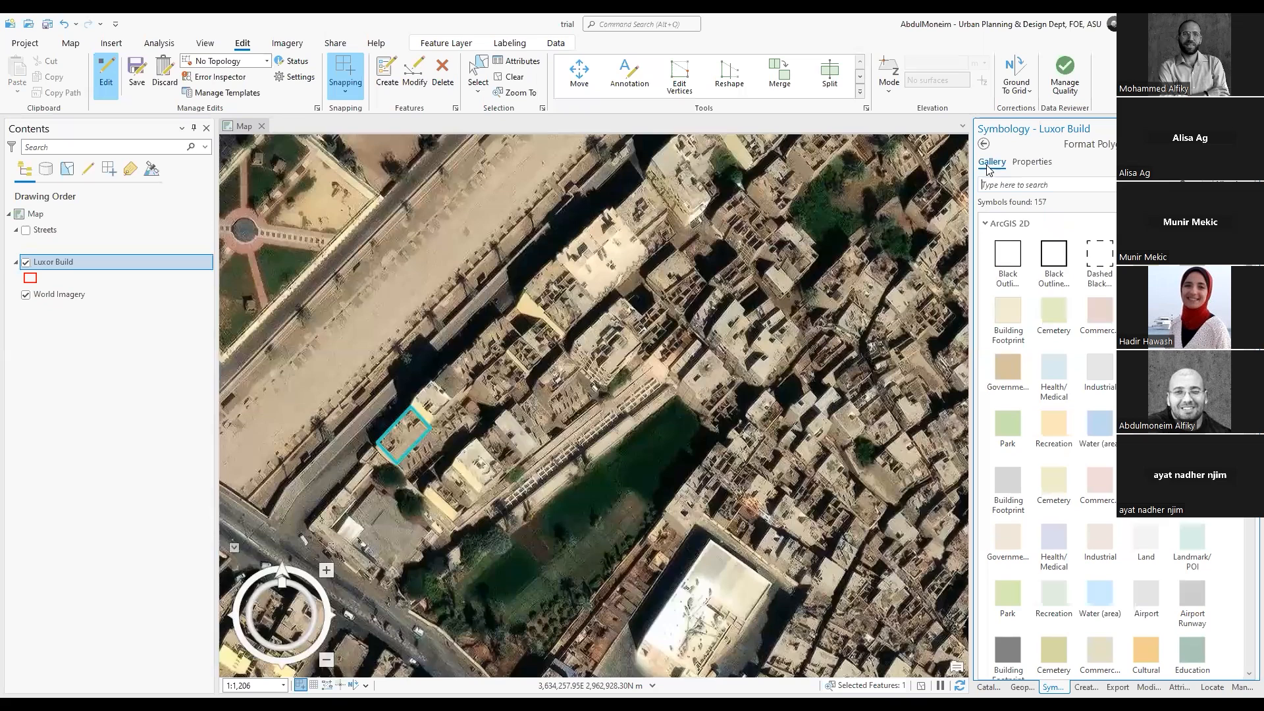
left_click(1027, 165)
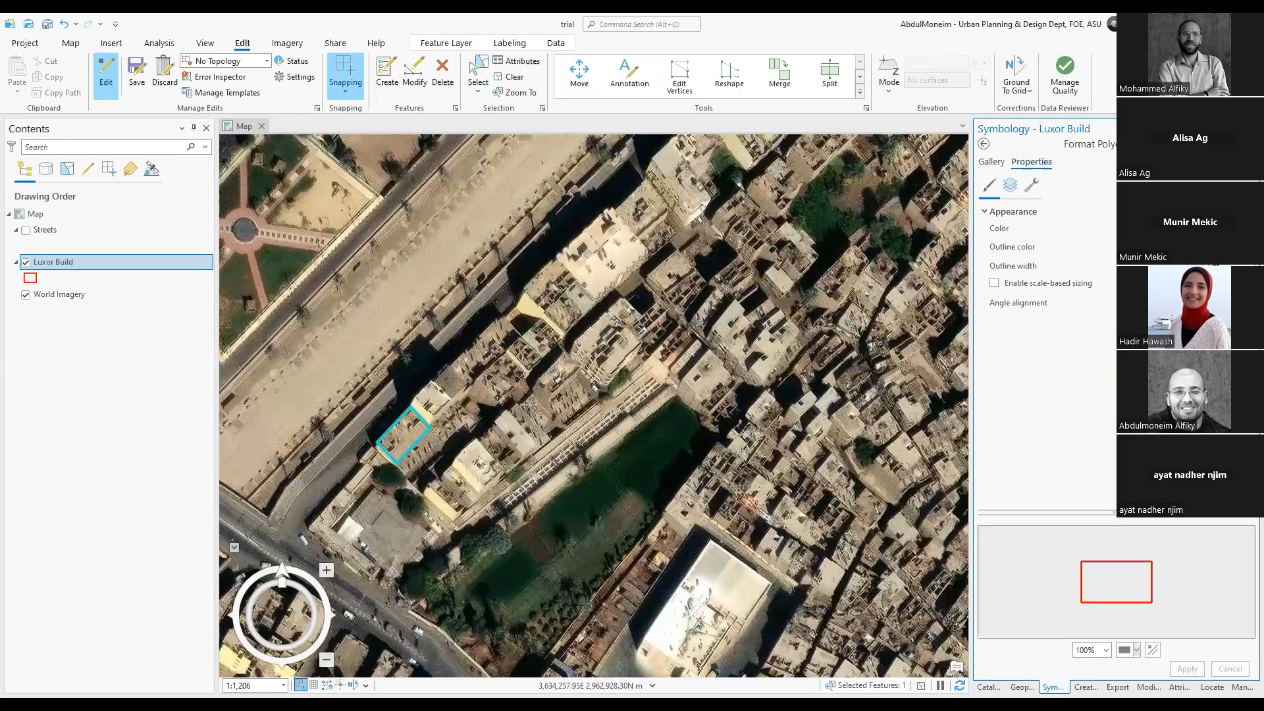
left_click(1236, 247)
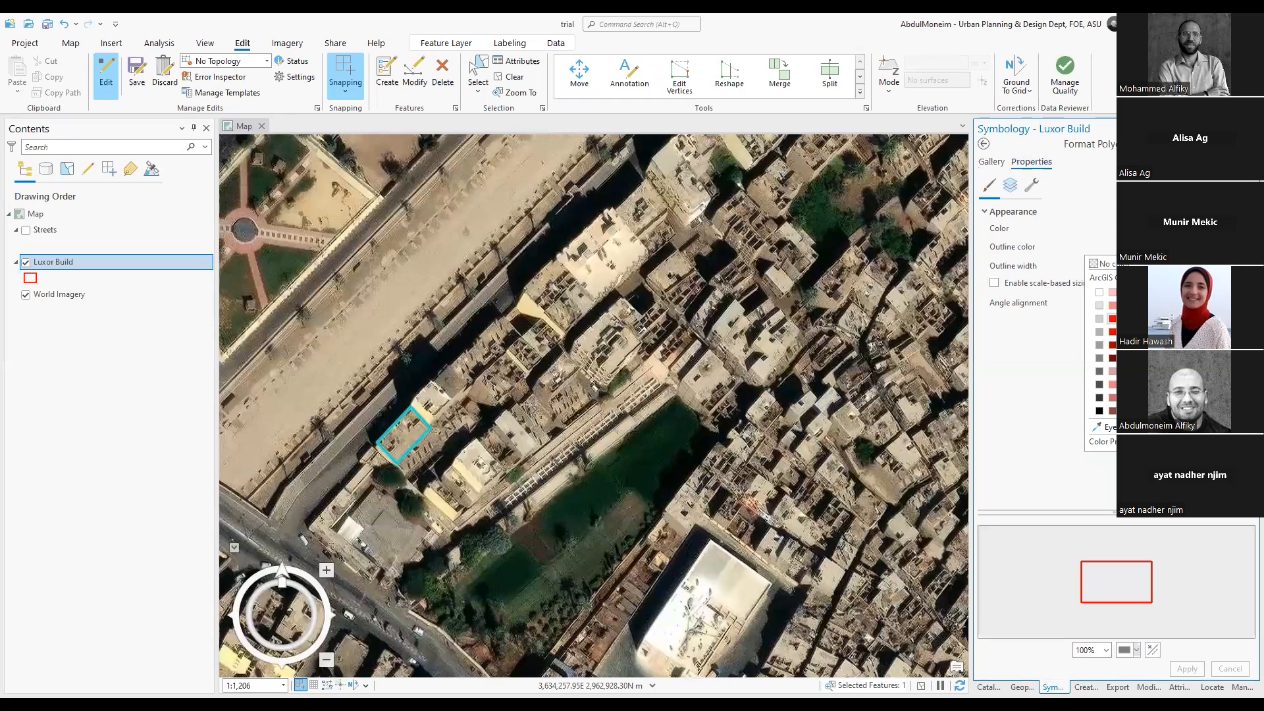
left_click(1146, 264)
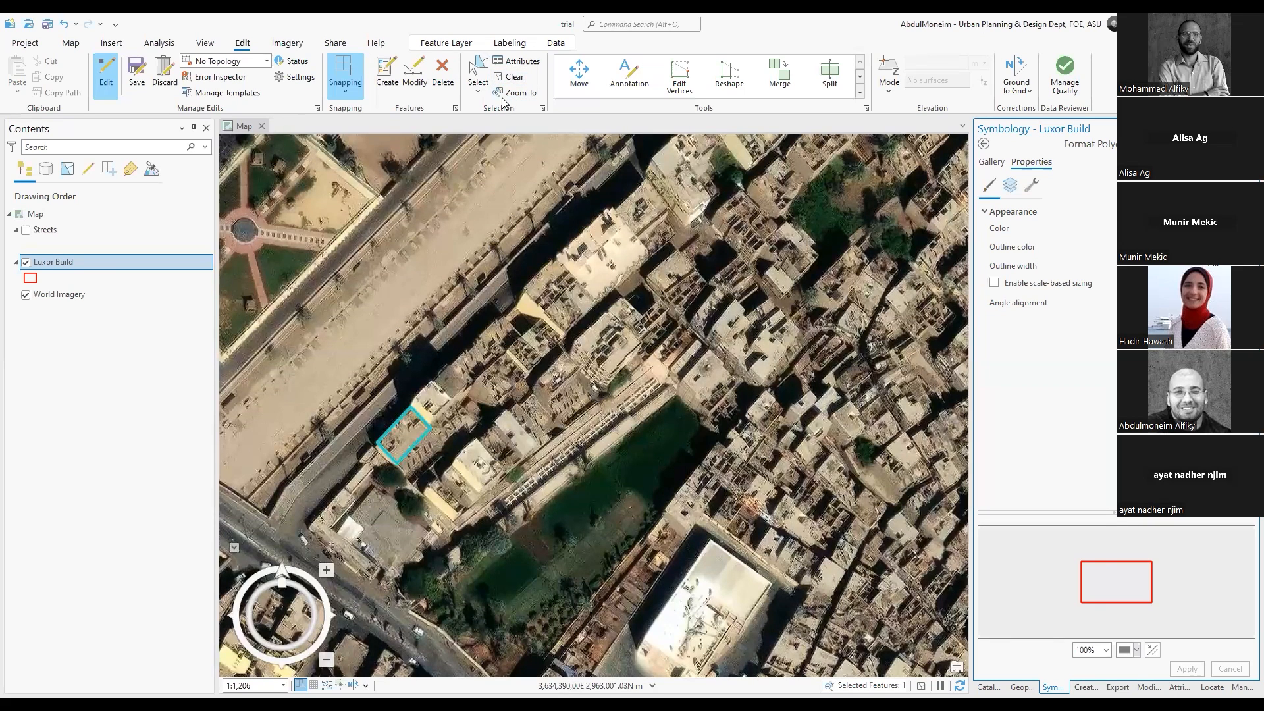
Step: Clear the current selection, then select the digitized building beside the avenue with its attributes open for editing
left_click(512, 78)
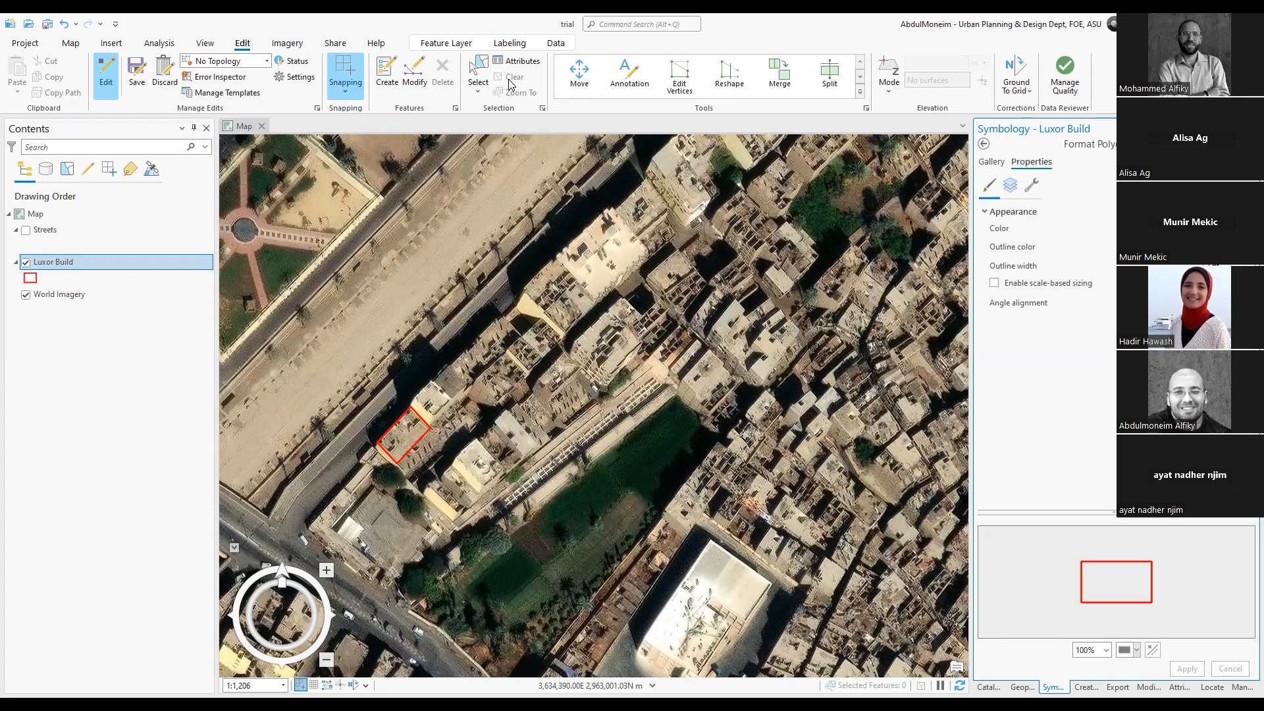
left_click(1084, 685)
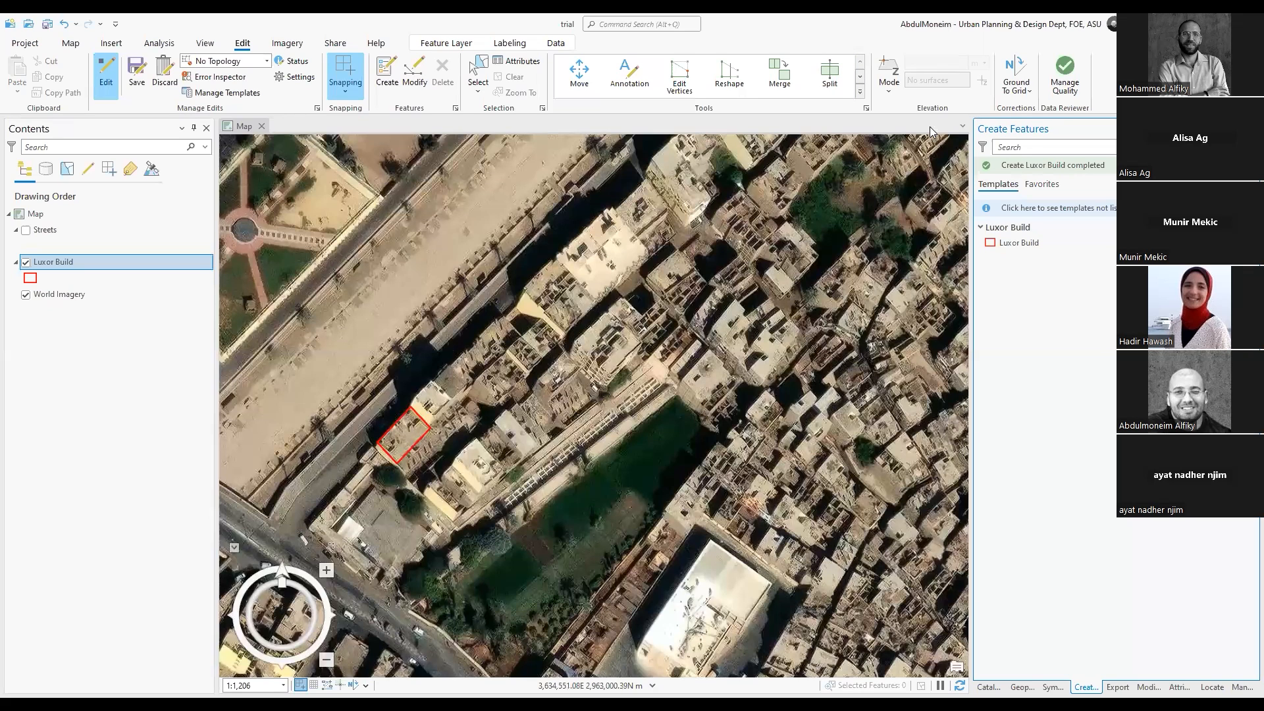
left_click(535, 64)
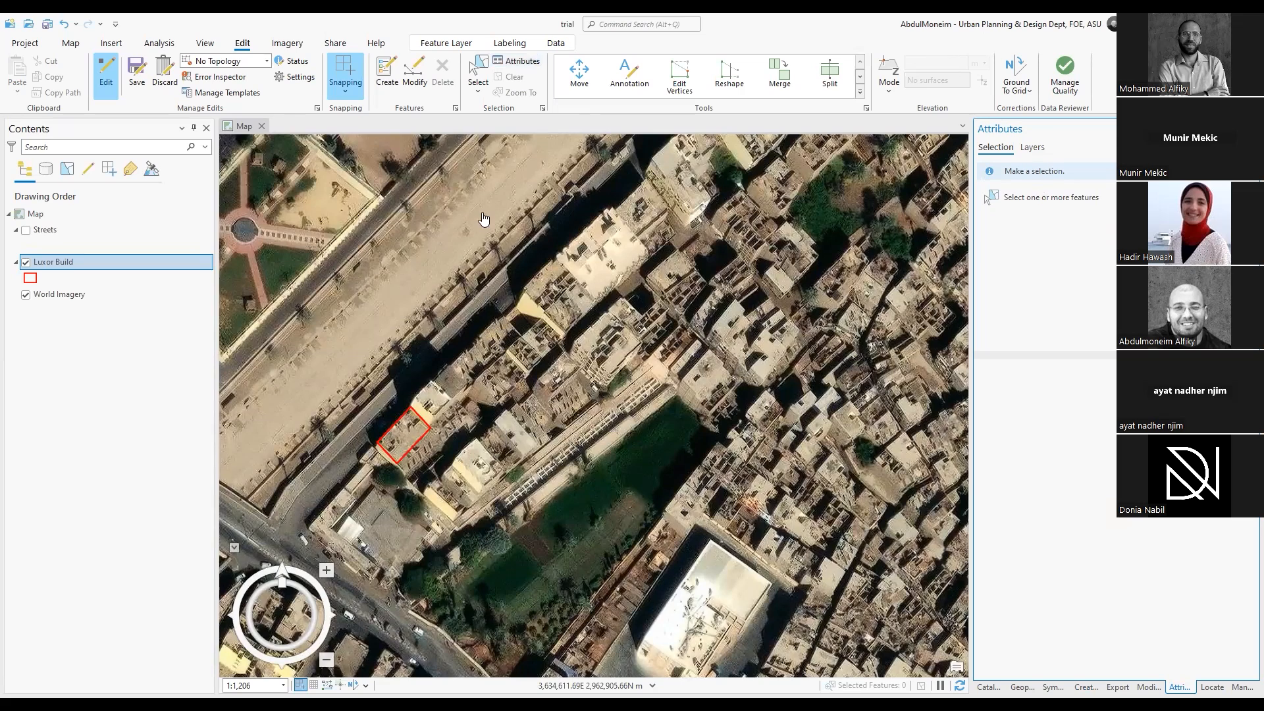
left_click(484, 69)
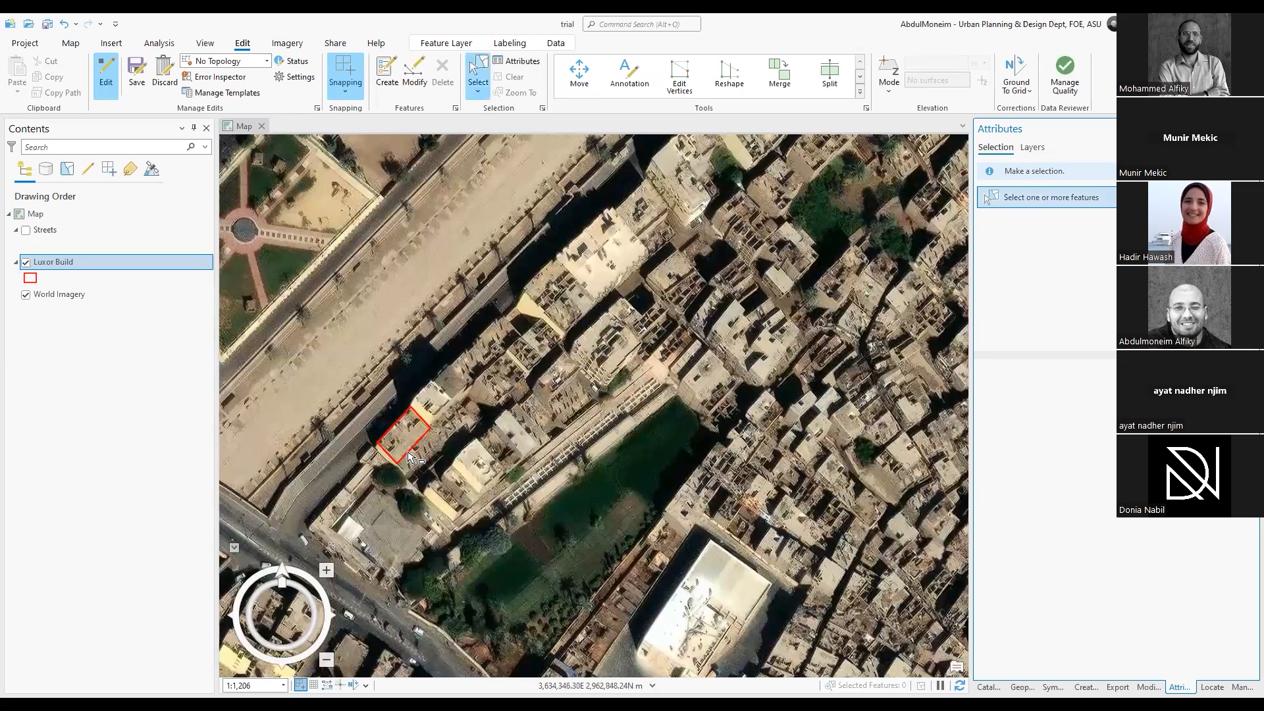
left_click(411, 454)
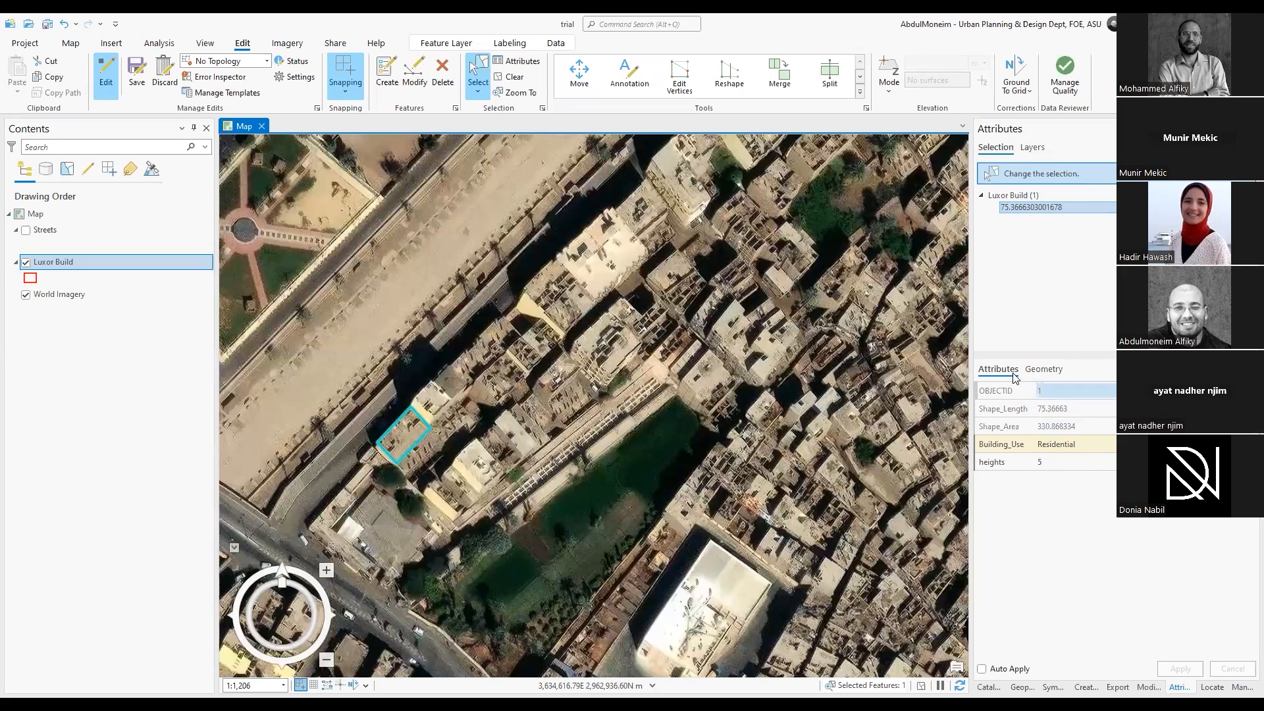
Step: Set the selected building's heights attribute to 3
left_click(1047, 446)
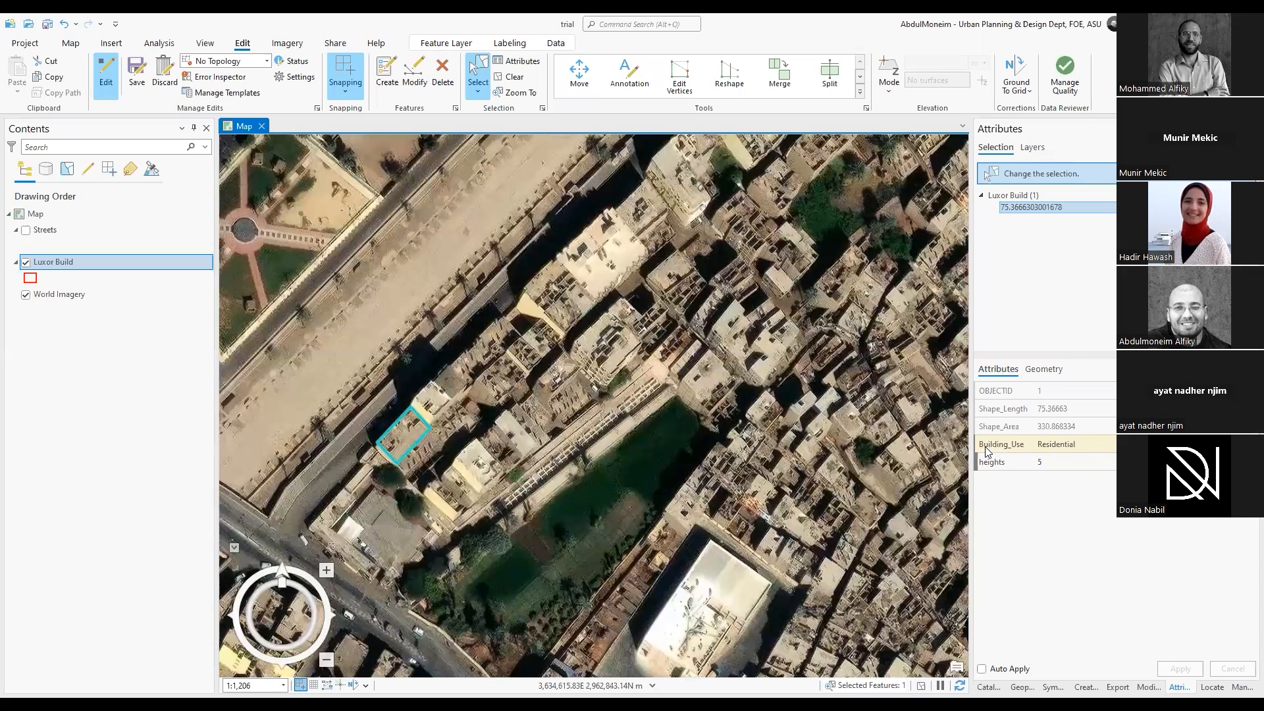
left_click(1075, 444)
left_click(1057, 463)
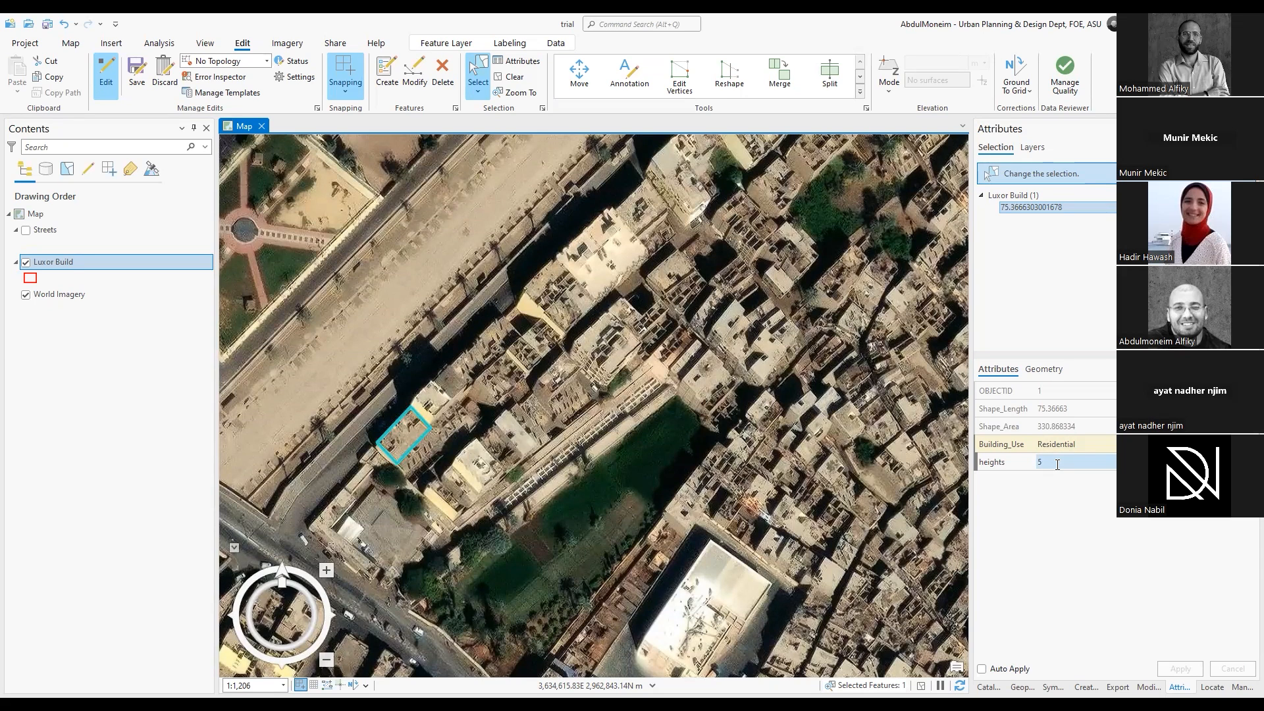
left_click(1058, 463)
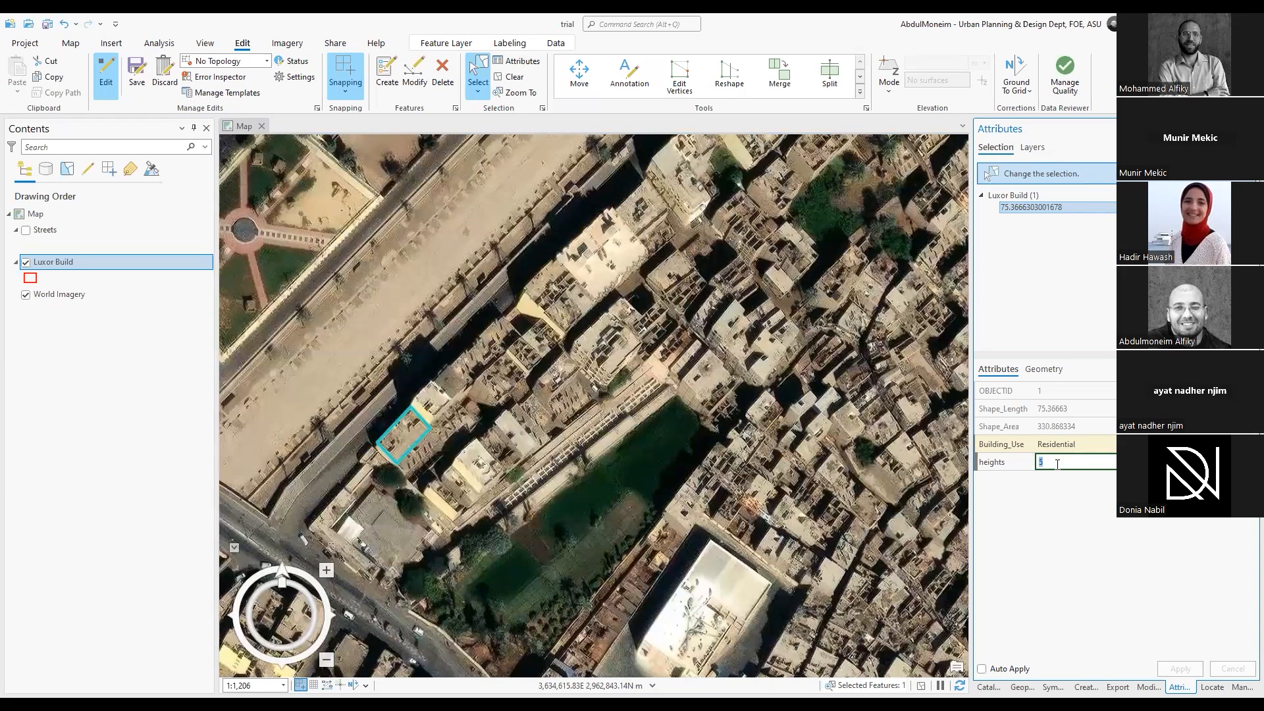
type("3")
key("Return")
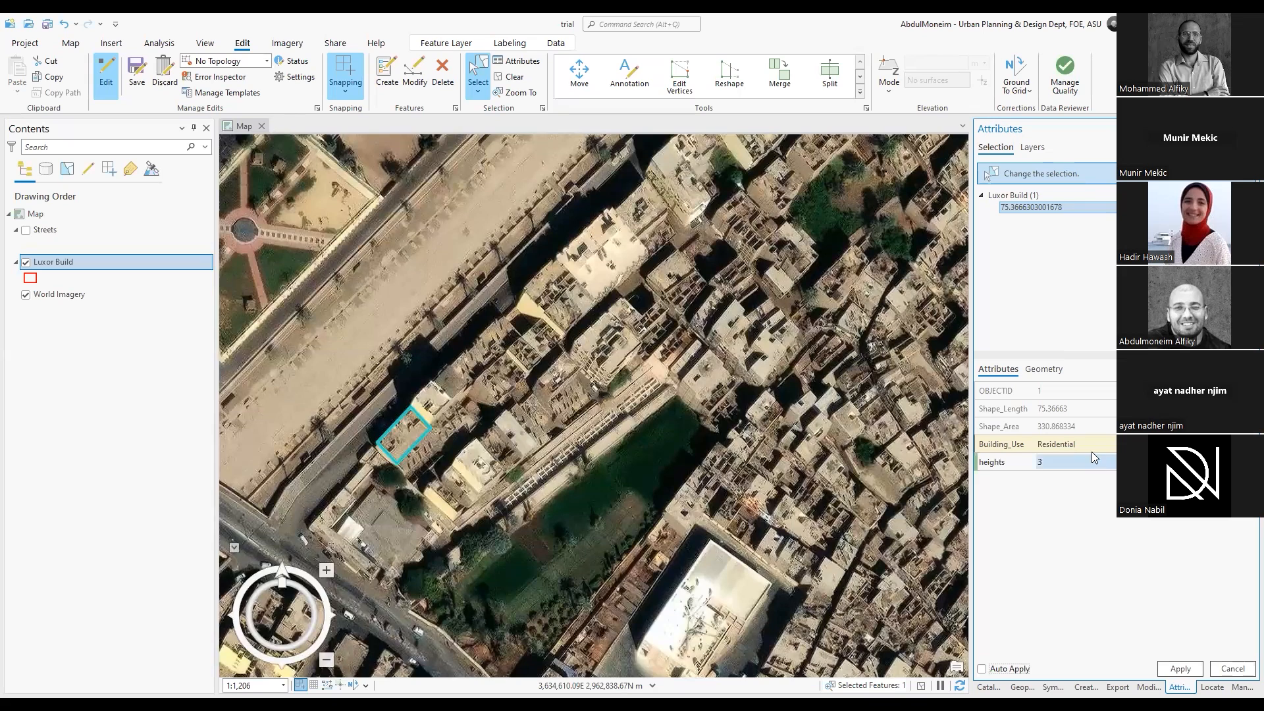
Step: Set the building's Building_Use attribute to mixed and apply the attribute edits
left_click(1084, 444)
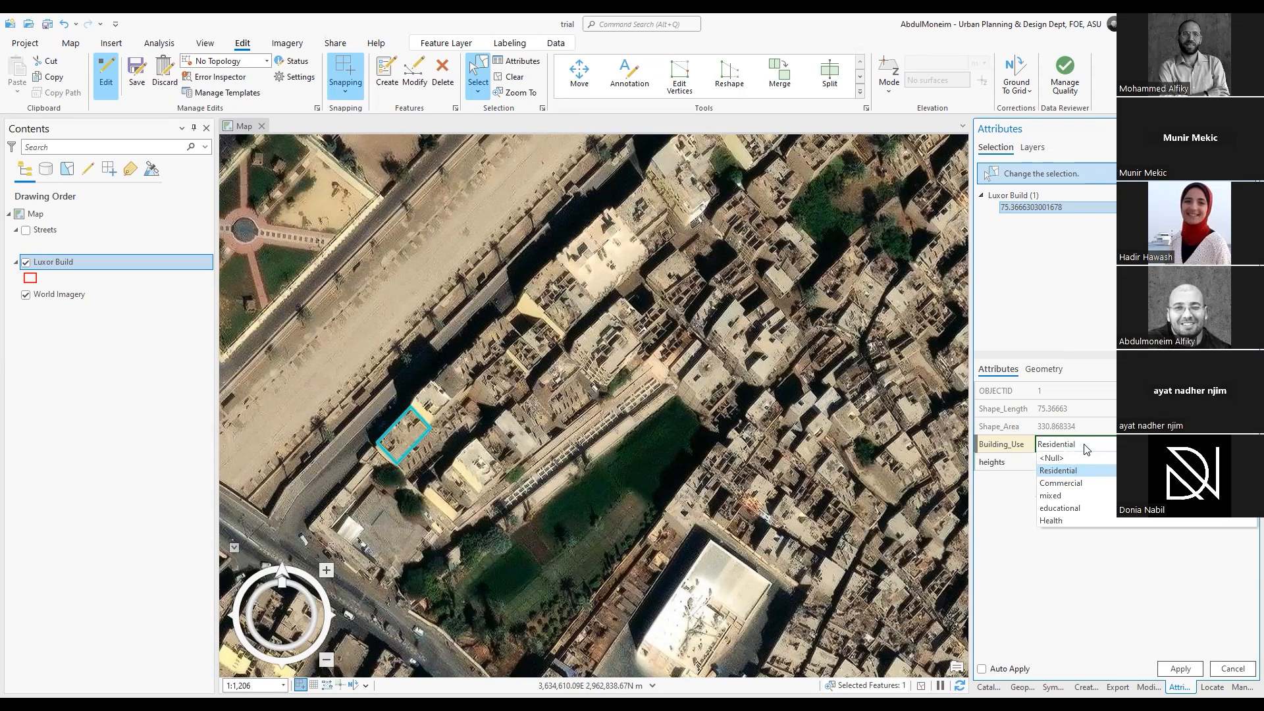
left_click(1080, 499)
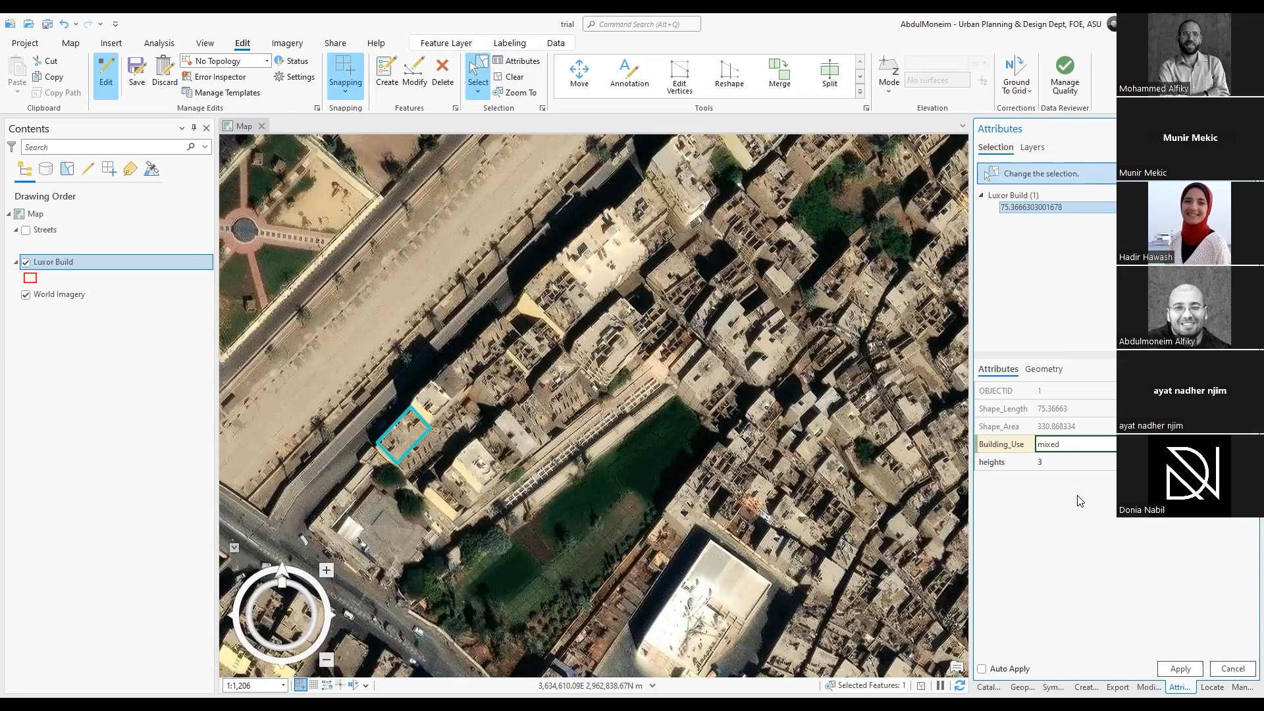
left_click(1184, 667)
left_click(1184, 668)
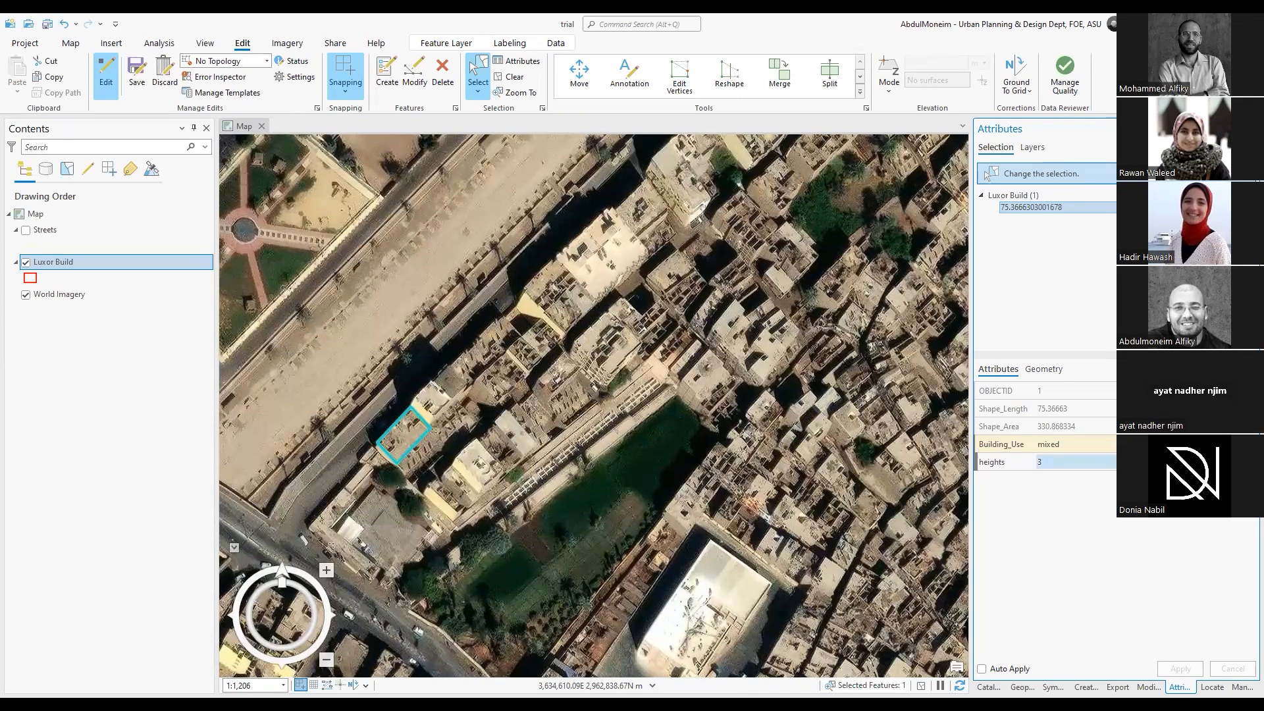
Step: Examine the selected building's Building_Use choices, its vertex coordinates and the heights field's details
left_click(1179, 444)
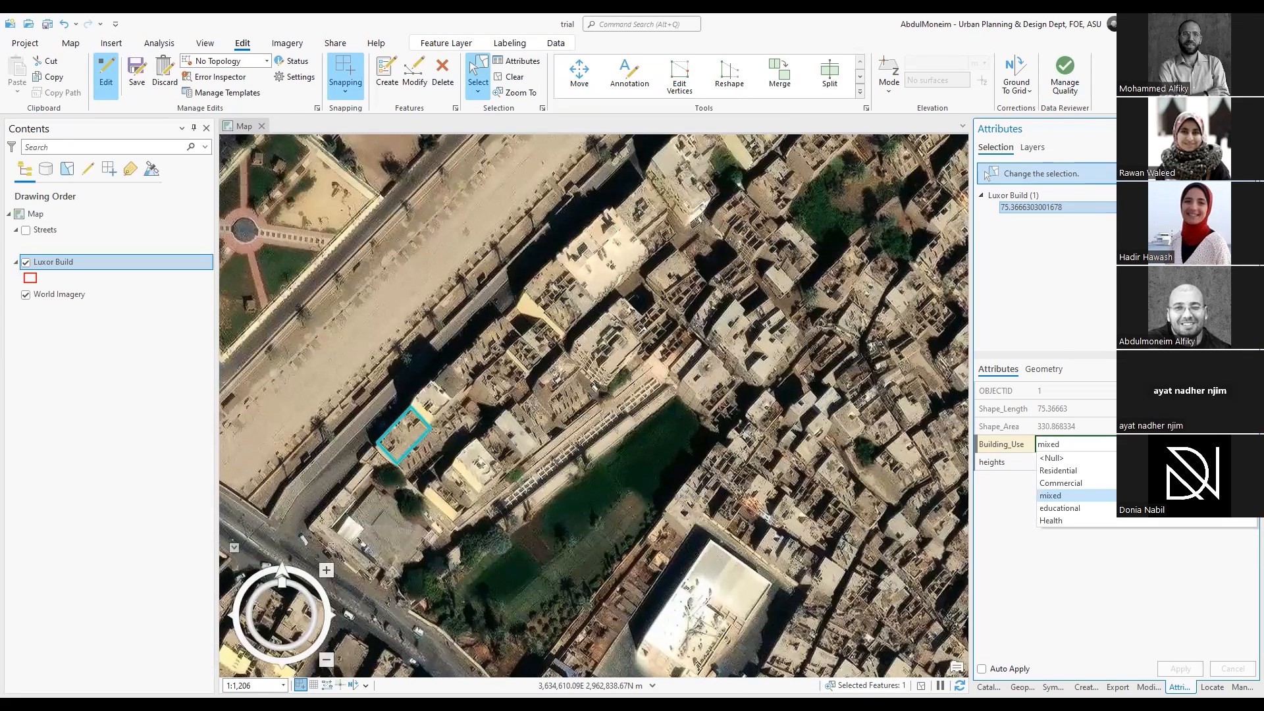
left_click(1212, 445)
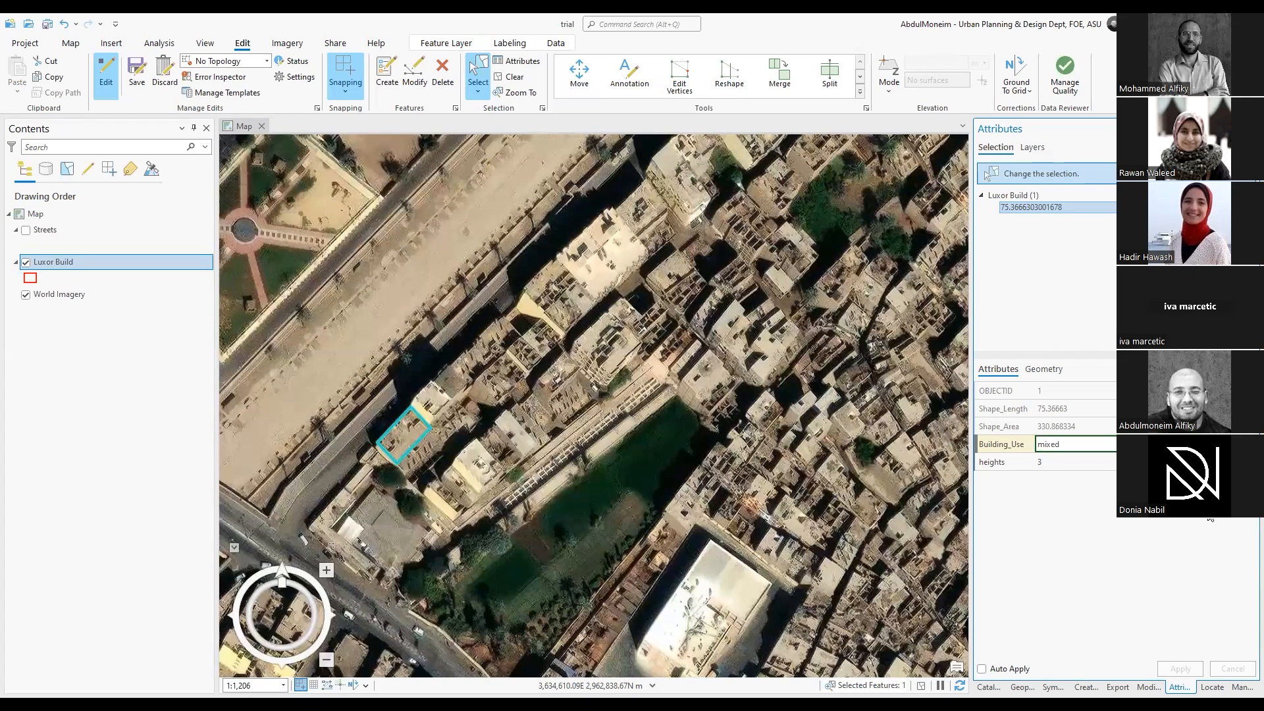
left_click(1056, 370)
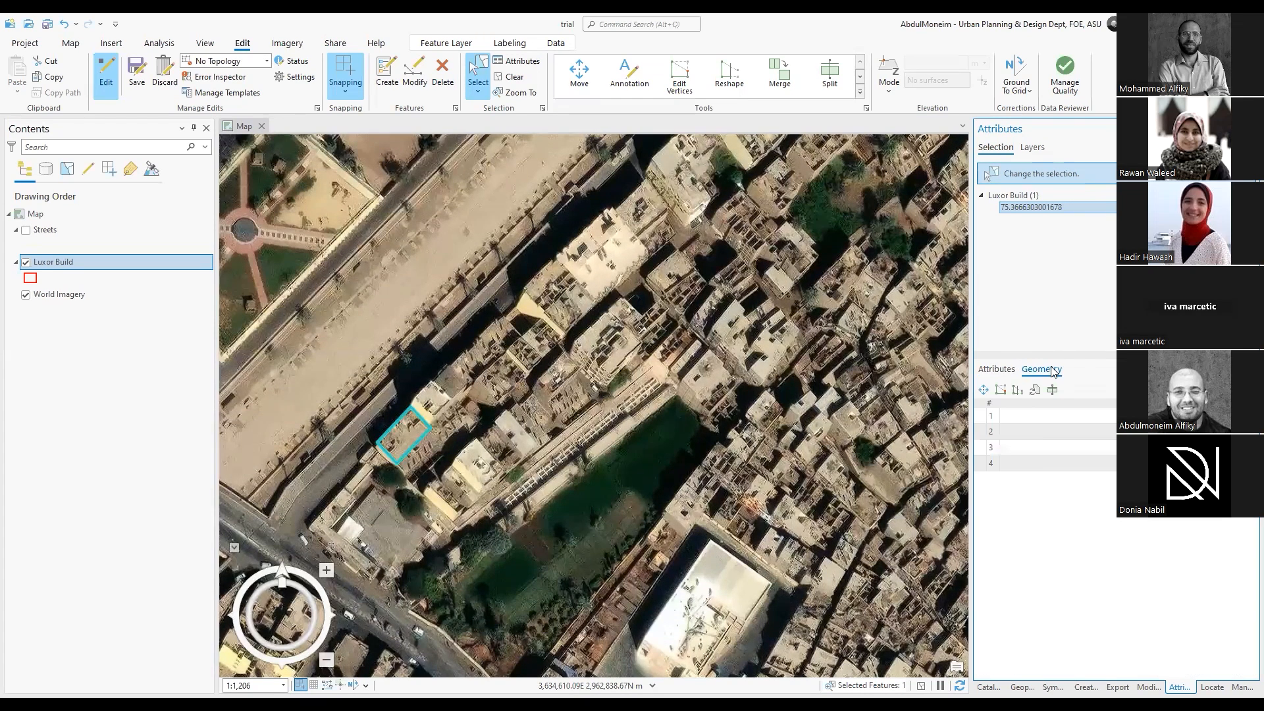
left_click(1003, 371)
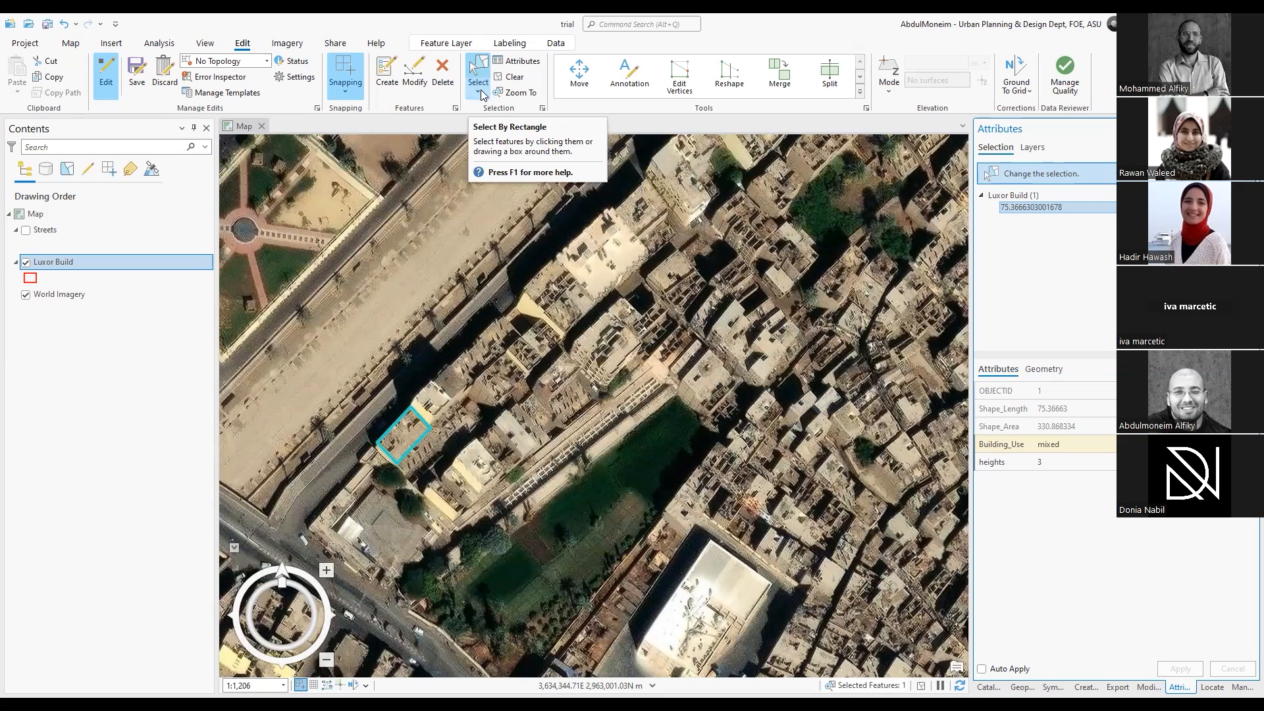
left_click(484, 96)
left_click(484, 64)
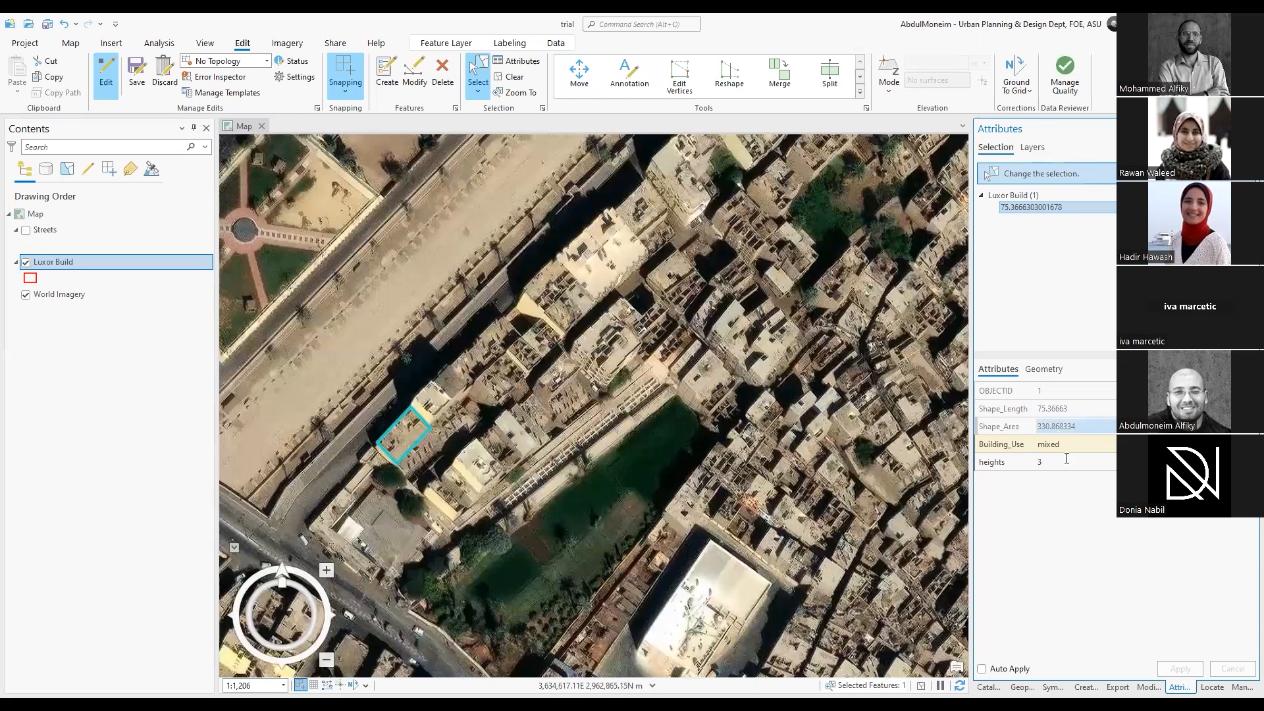
mouse_move(996, 472)
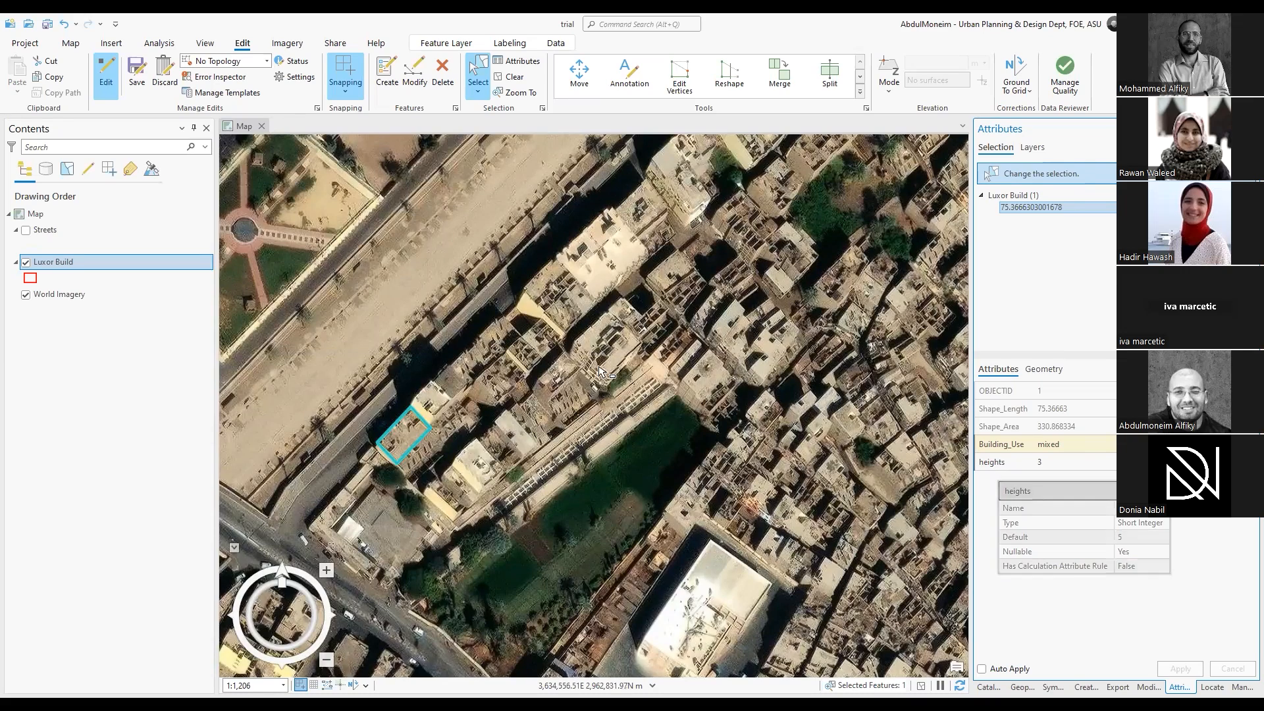
Step: Start an Autocomplete Polygon in the Luxor Build layer and sketch the outer corners of the light-roofed building northeast of the selected footprint
left_click_drag(604, 373, 546, 468)
scroll(622, 346, "up", 2)
scroll(652, 245, "down", 2)
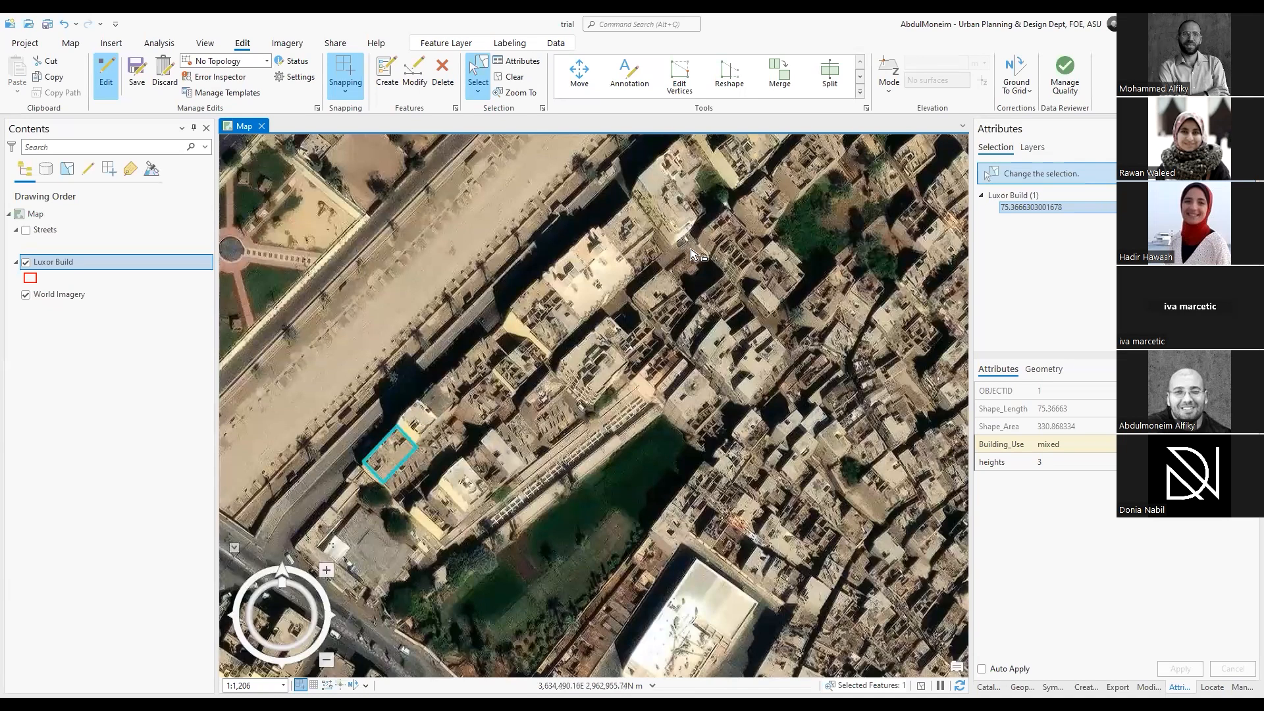
left_click(391, 72)
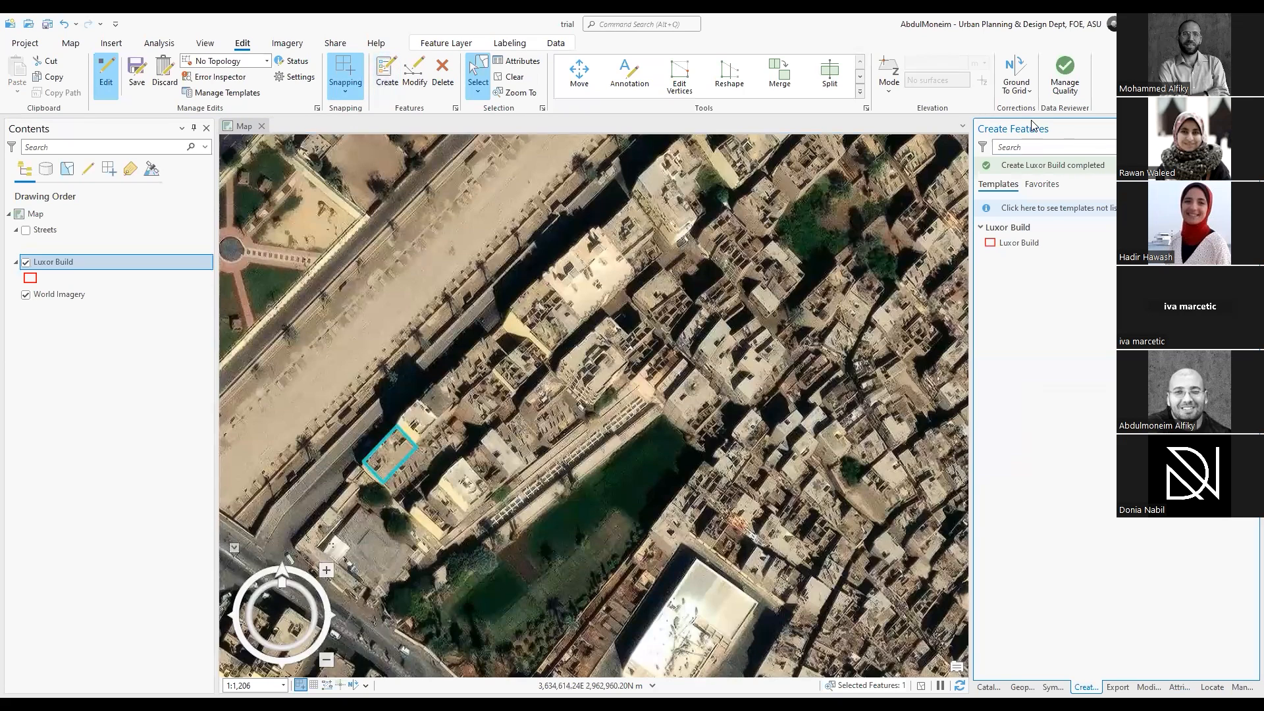
left_click(1032, 243)
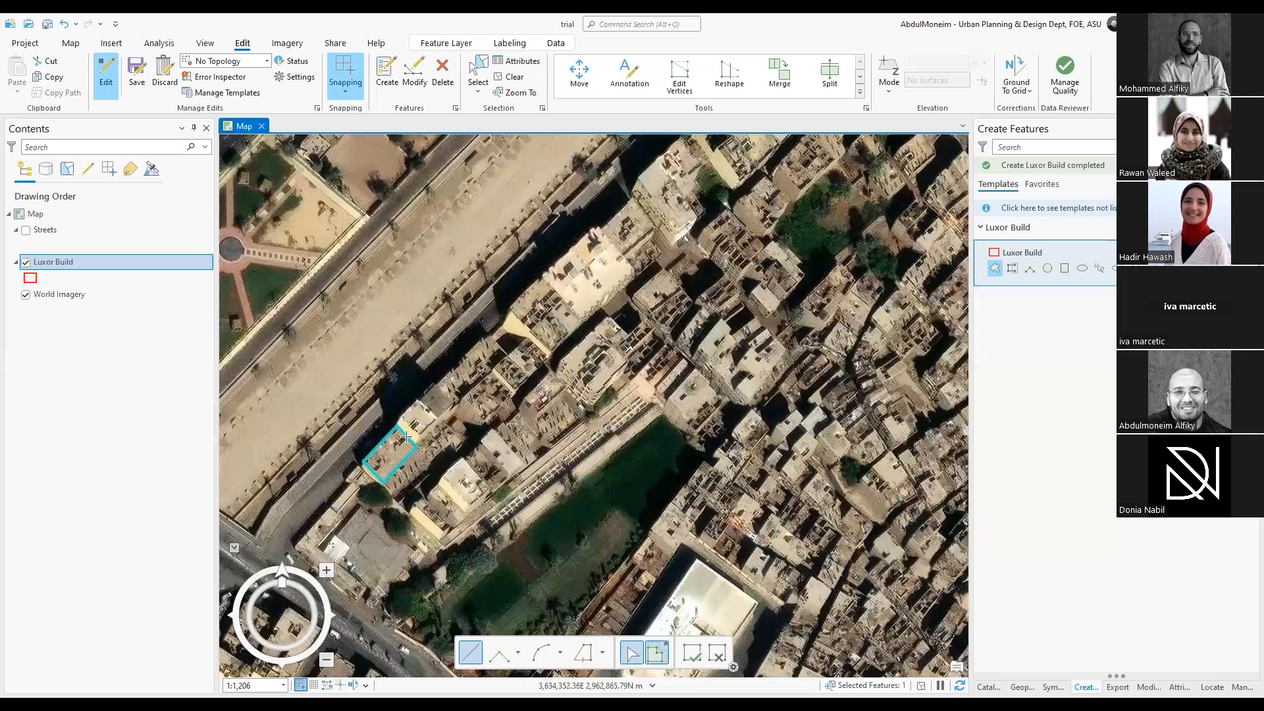
left_click(1012, 271)
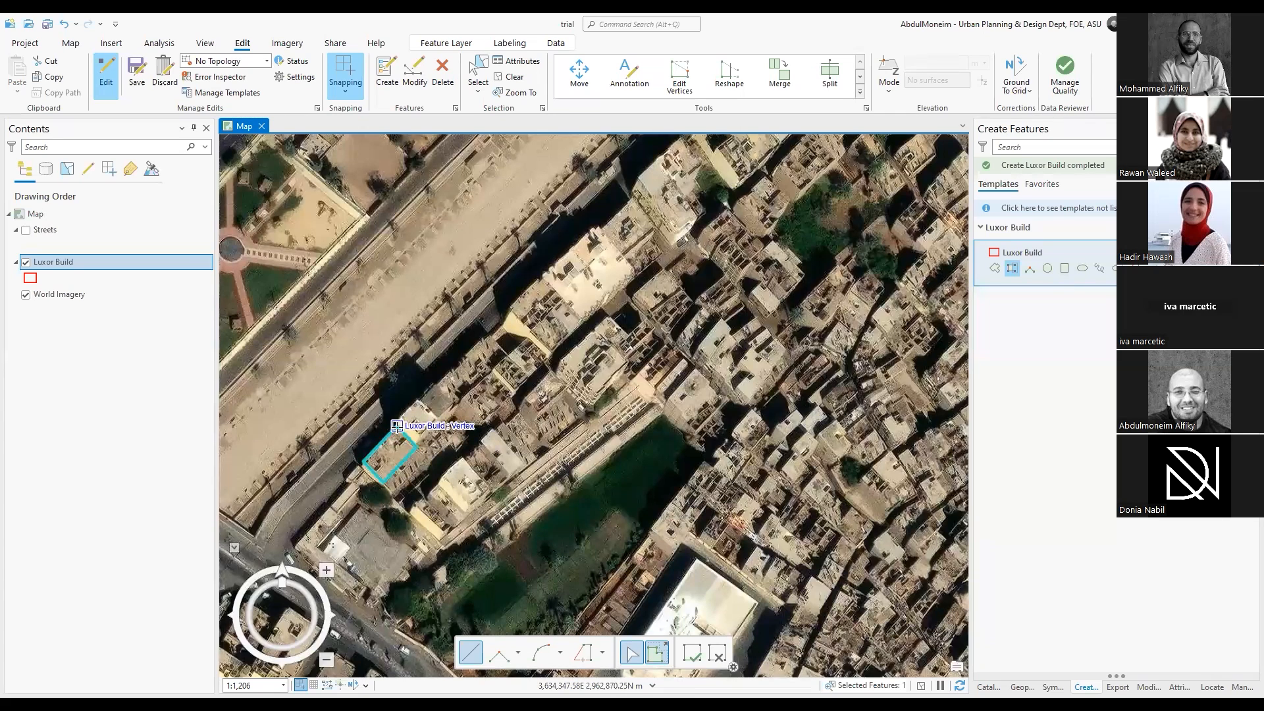
left_click(394, 426)
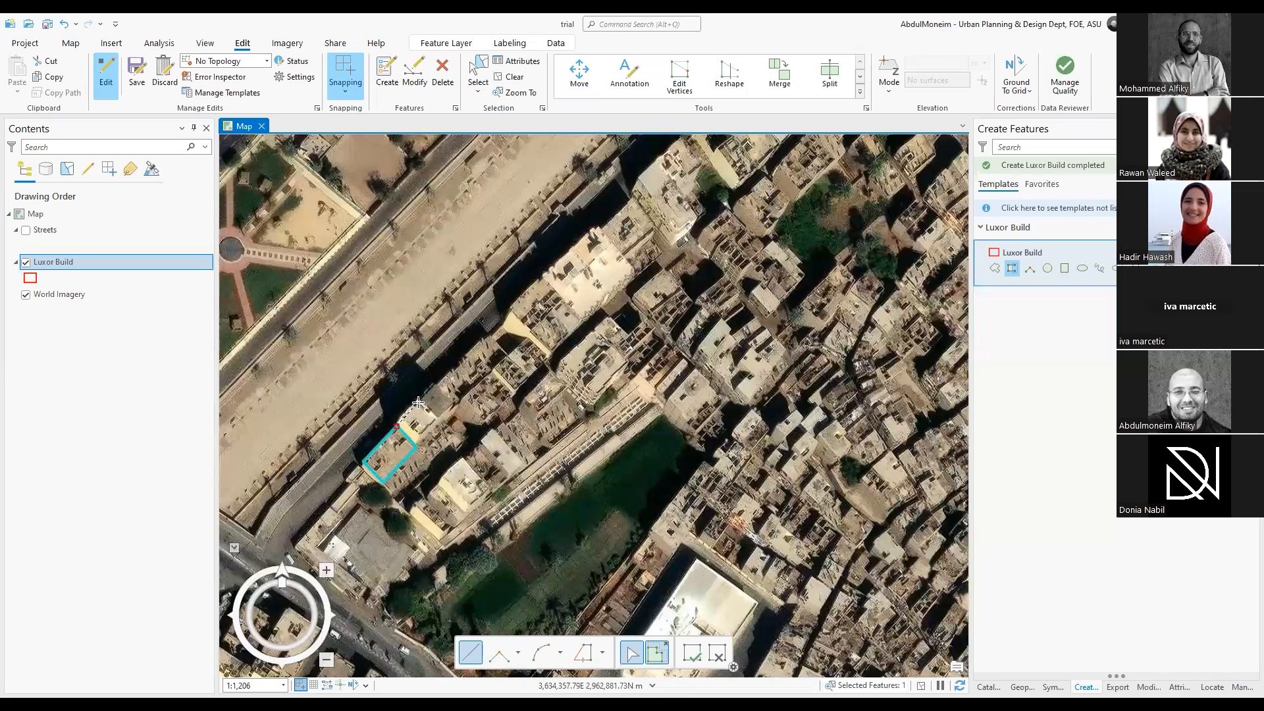
left_click(417, 402)
left_click(436, 420)
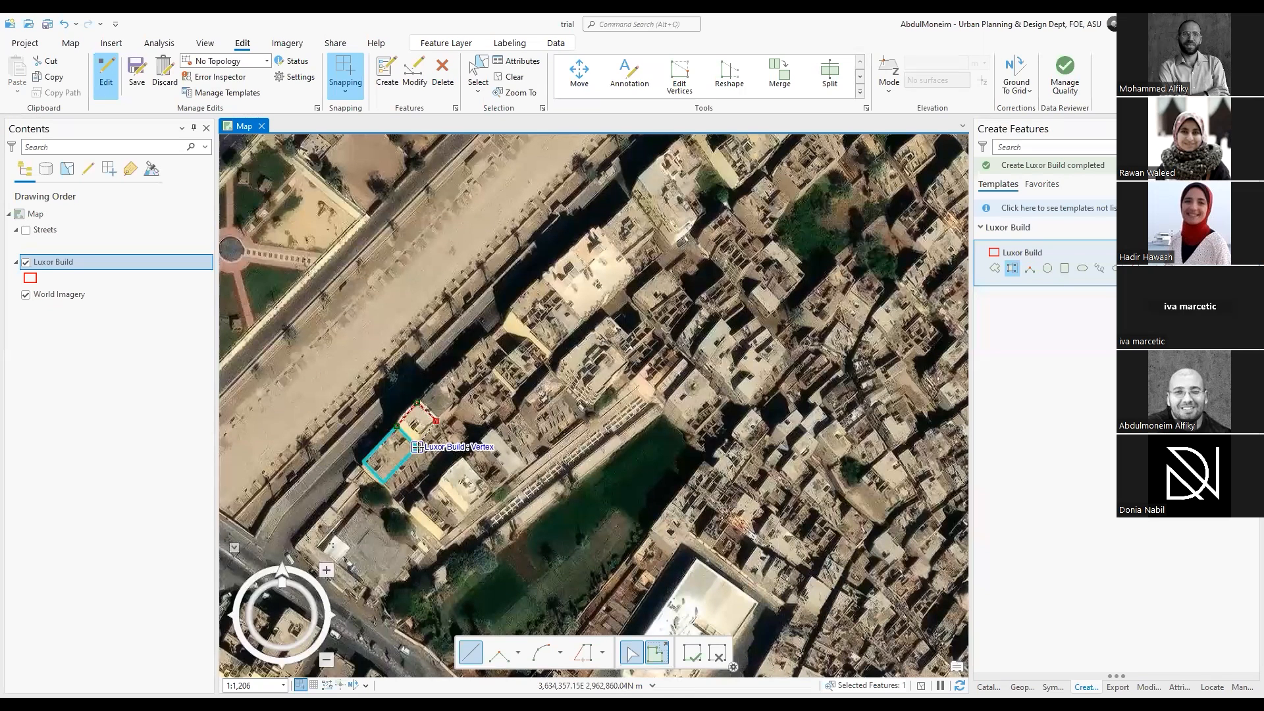
Step: Turn on edge snapping for the footprint sketch in progress
scroll(417, 447, "up", 3)
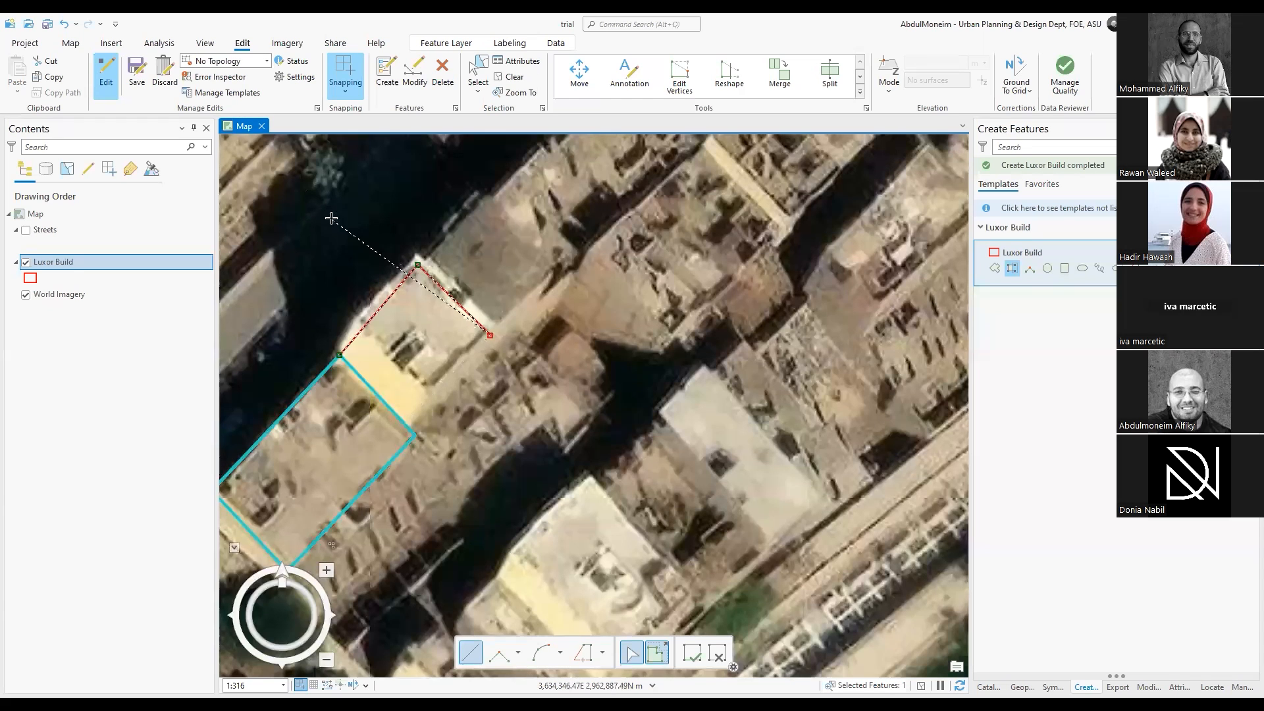
left_click(345, 99)
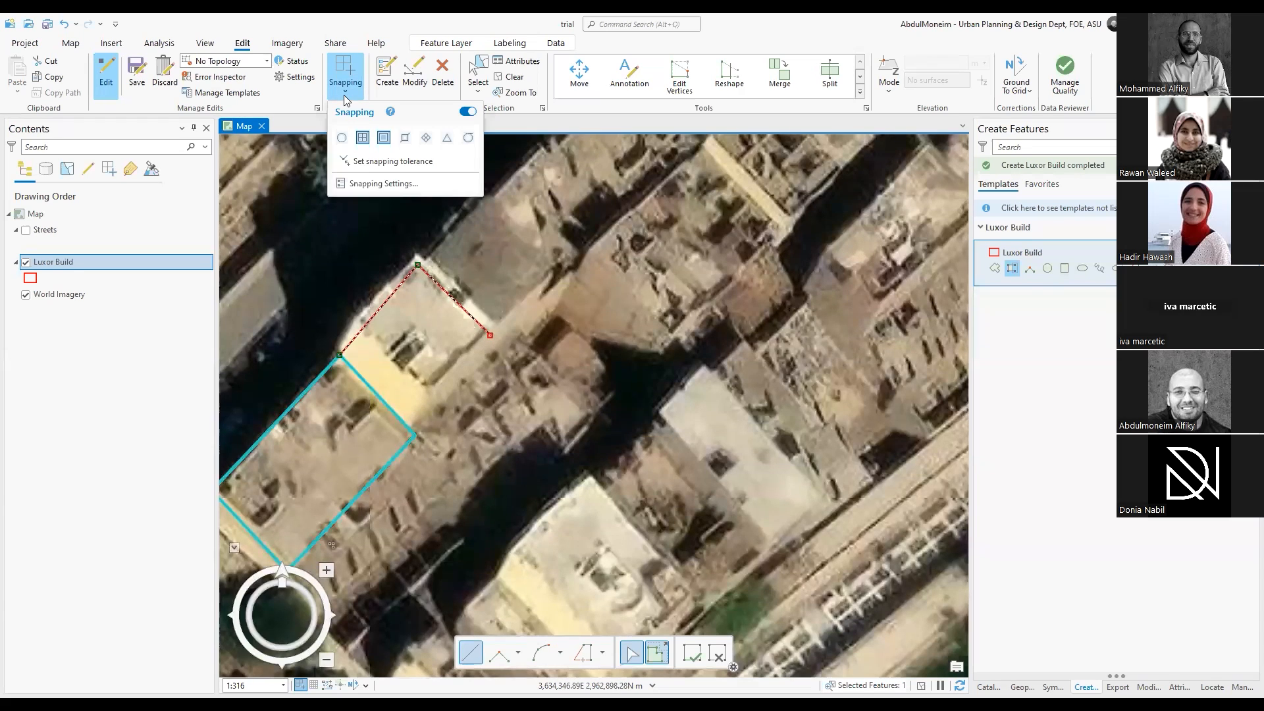
left_click(408, 136)
key("Escape")
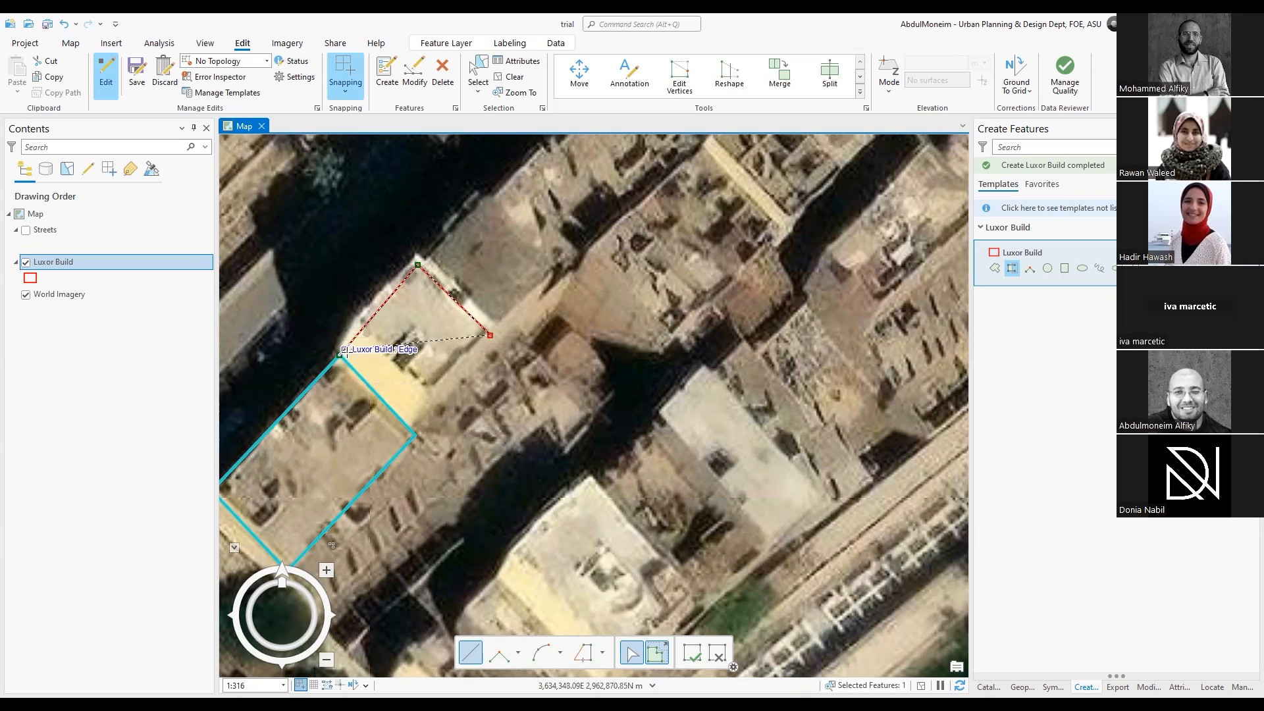
Step: Complete the light-roofed building's footprint by snapping its last corner onto the existing footprint's shared edge
left_click(417, 264)
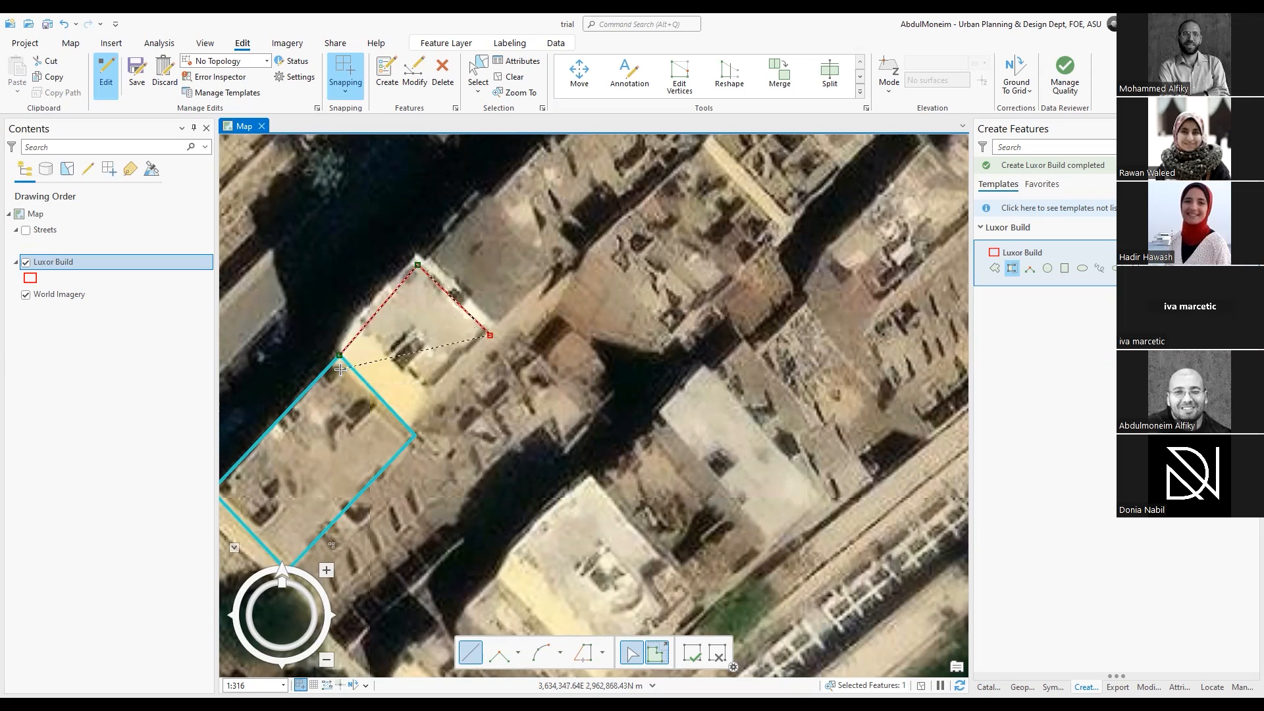
double_click(403, 422)
right_click(403, 420)
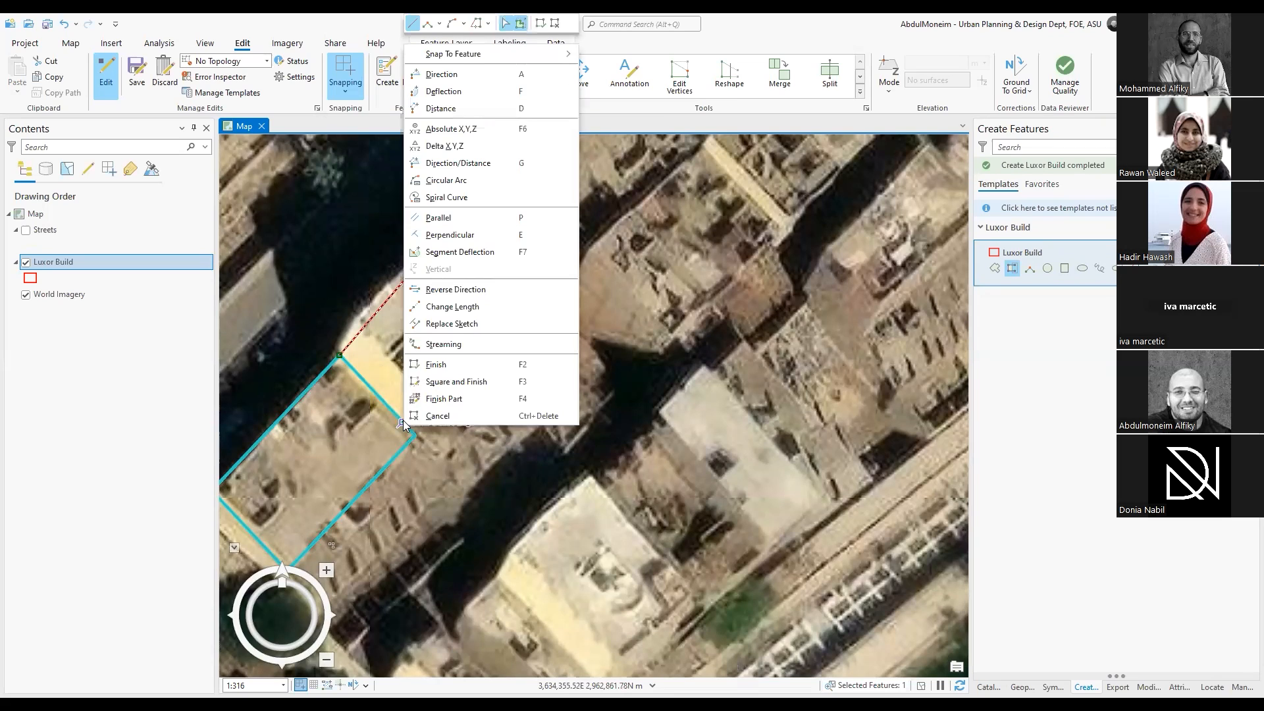
left_click(480, 234)
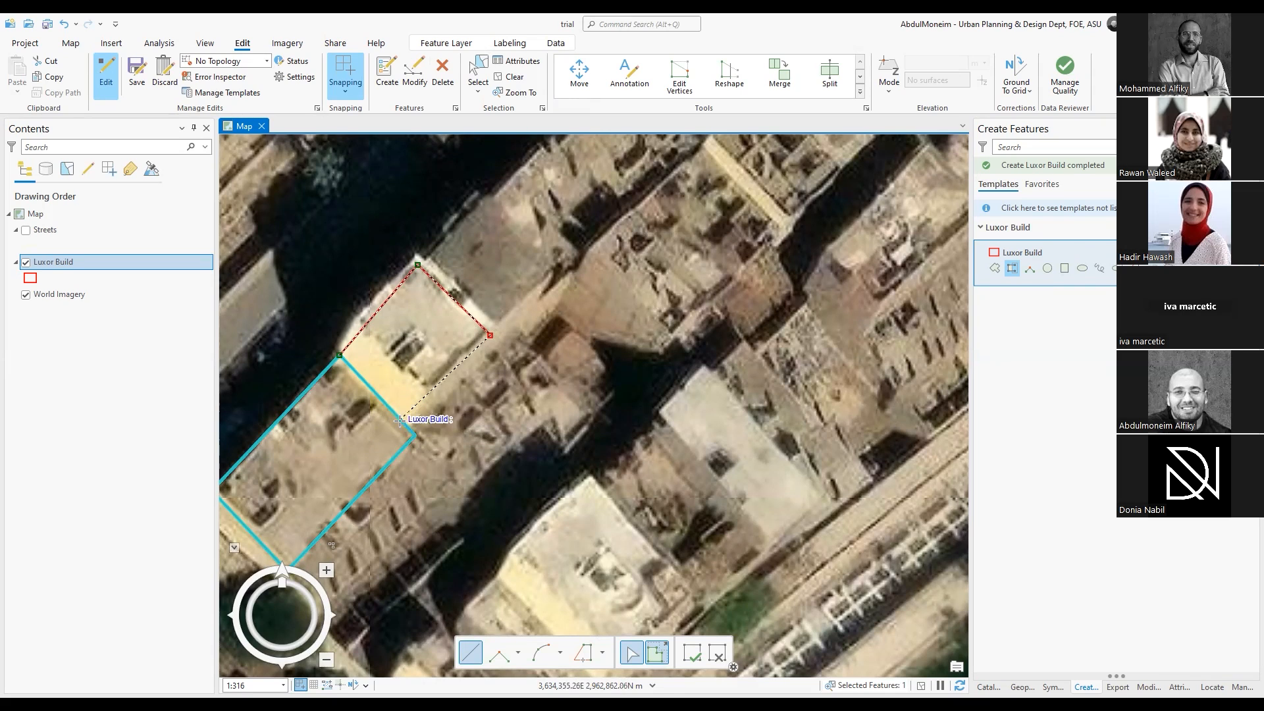
left_click(400, 417)
key("F2")
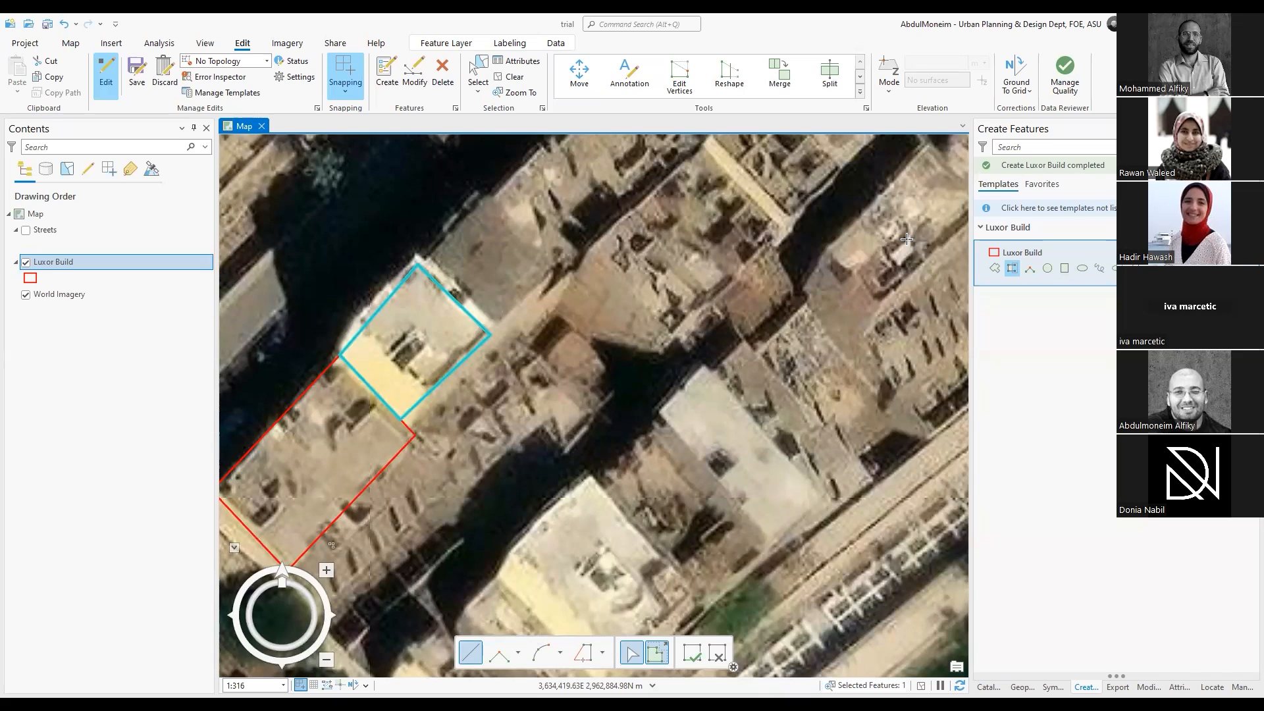
Step: Autocomplete the grey-roofed building northeast of the light-roofed one, snapping its first and last corners to the shared edge
scroll(516, 301, "down", 3)
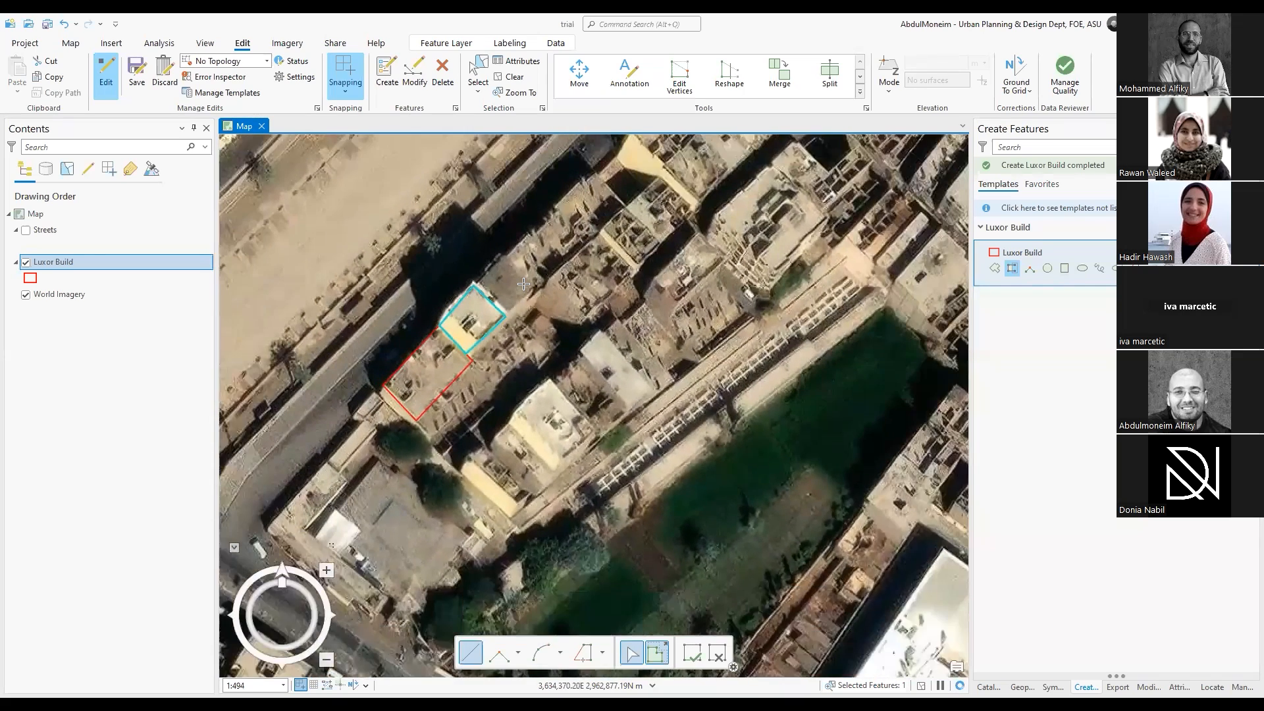
left_click_drag(524, 284, 472, 408)
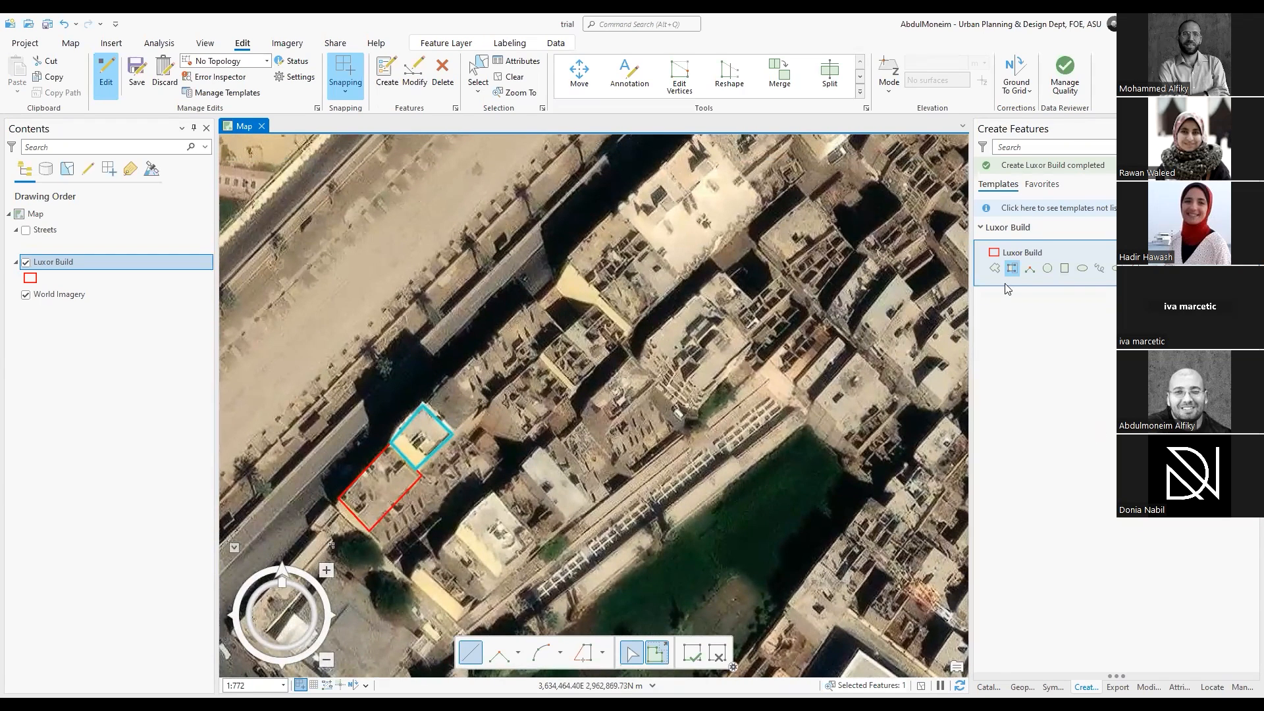
left_click(423, 406)
left_click(451, 376)
left_click(480, 405)
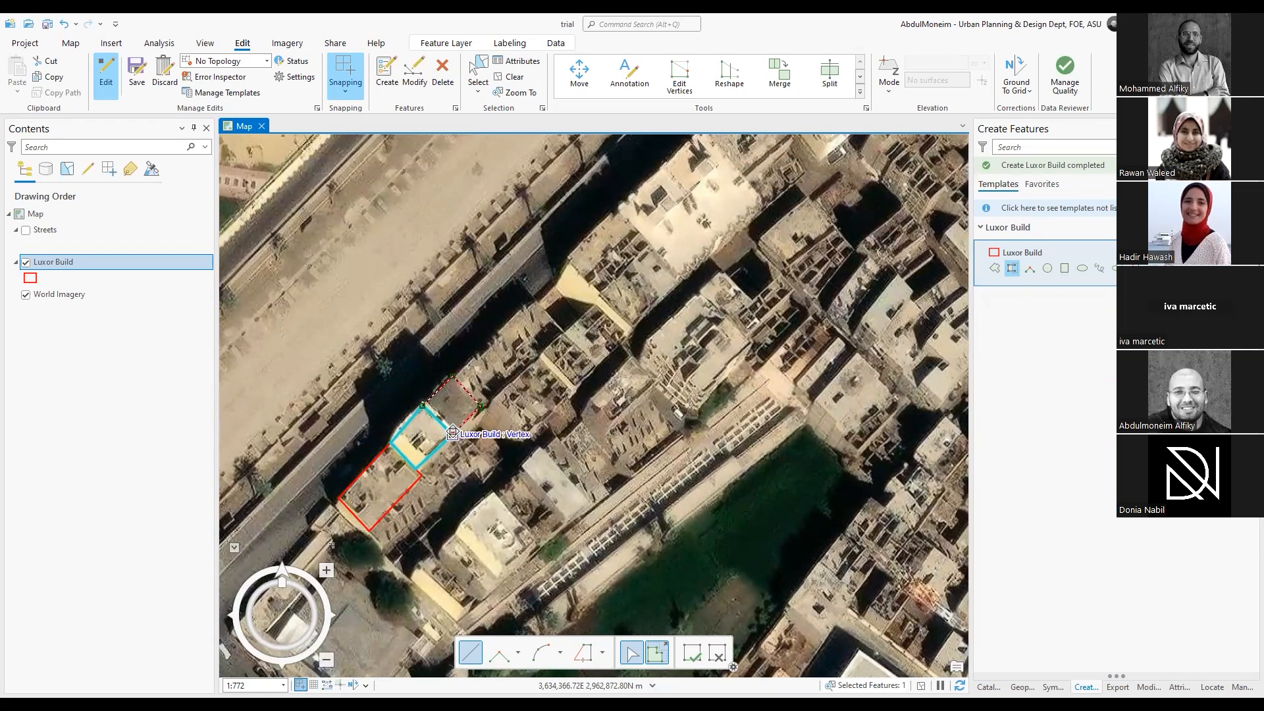
double_click(453, 434)
Step: Autocomplete the elongated building adjoining the grey-roofed footprint's northeast side, closing it at the shared corner
left_click(453, 370)
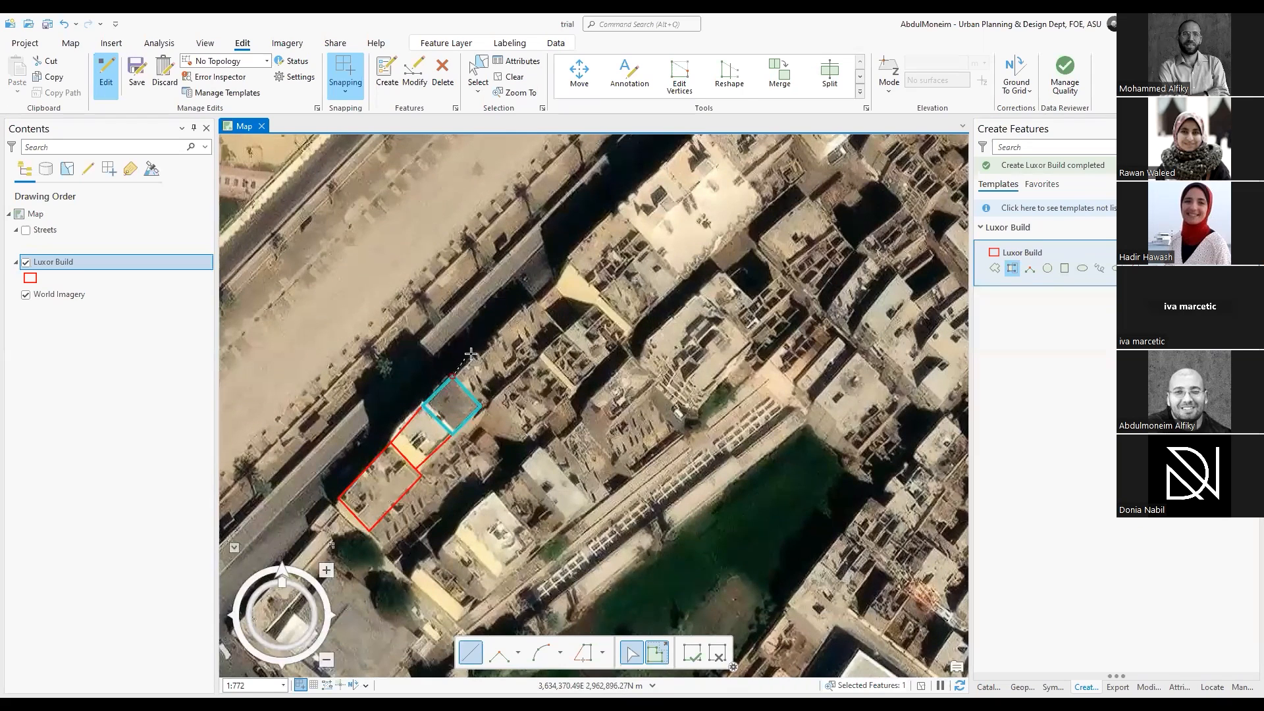
left_click(500, 332)
left_click(527, 362)
double_click(482, 406)
Step: Autocomplete the roughly square building northeast of the elongated footprint, along the same avenue frontage
left_click(501, 330)
left_click(534, 299)
left_click(563, 330)
double_click(530, 361)
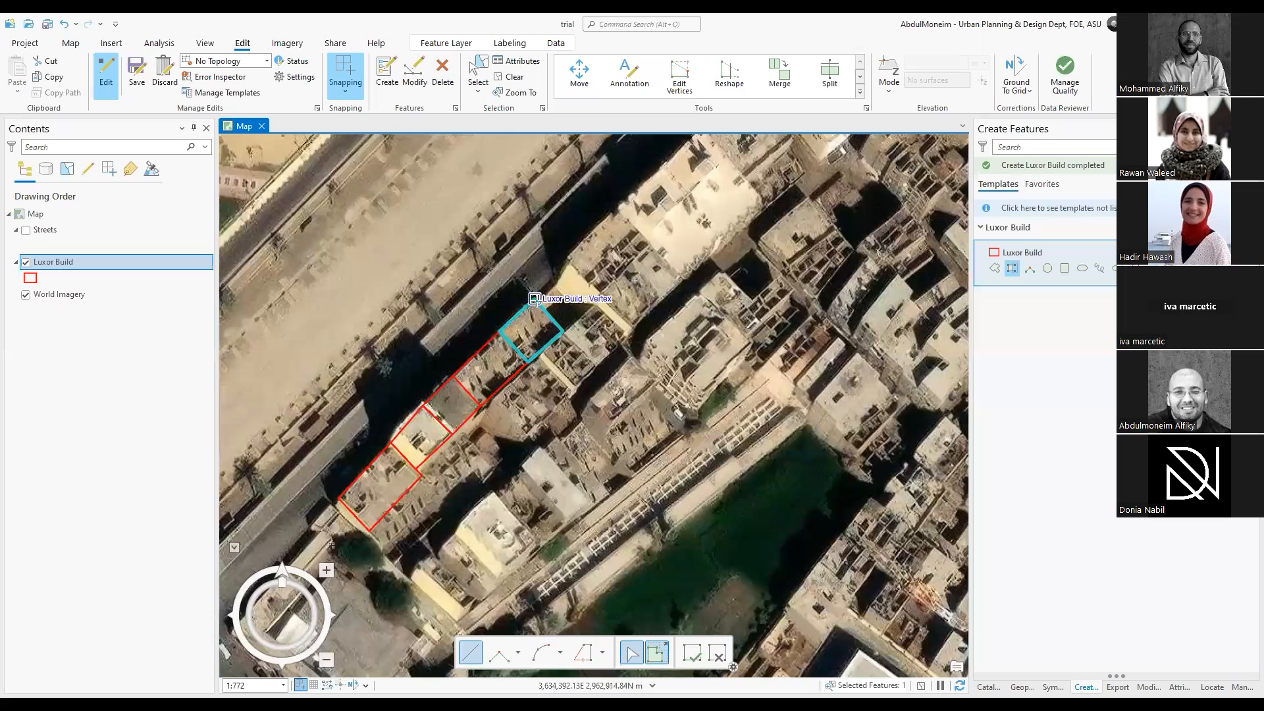
Step: Autocomplete the small shaded plot between the roughly square footprint and the pale yellow wall
scroll(547, 296, "up", 4)
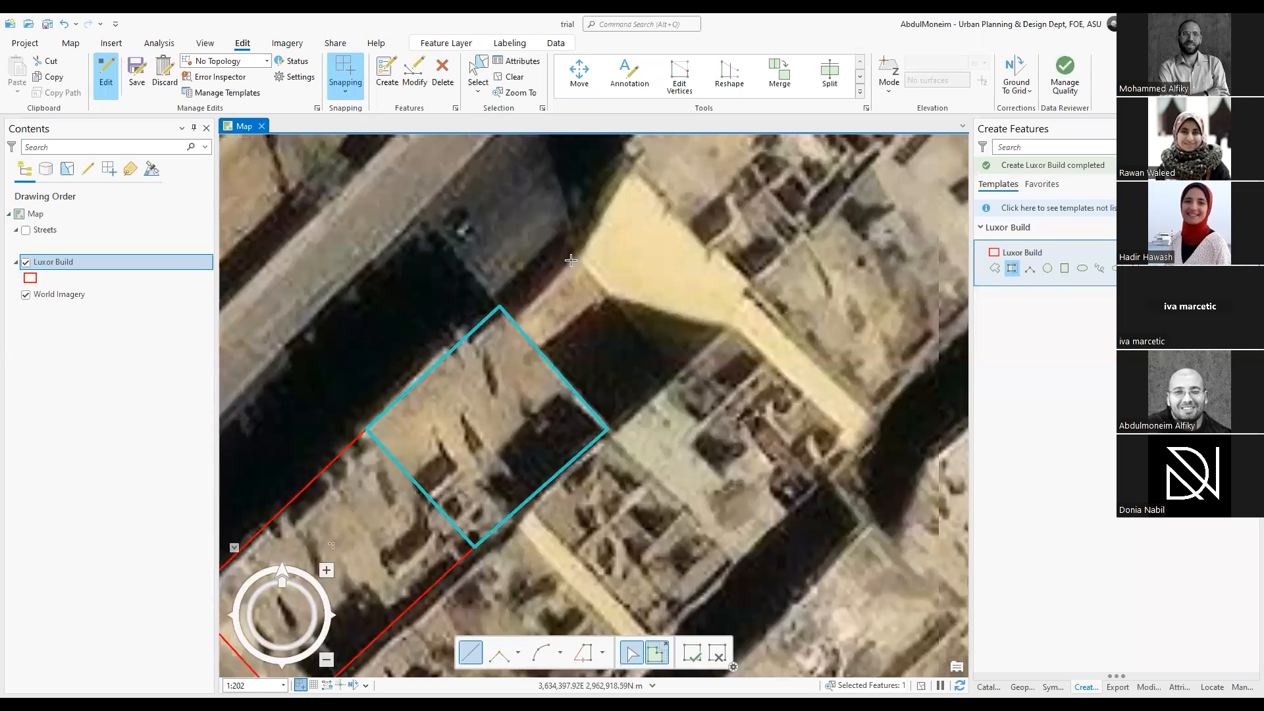
scroll(517, 322, "down", 2)
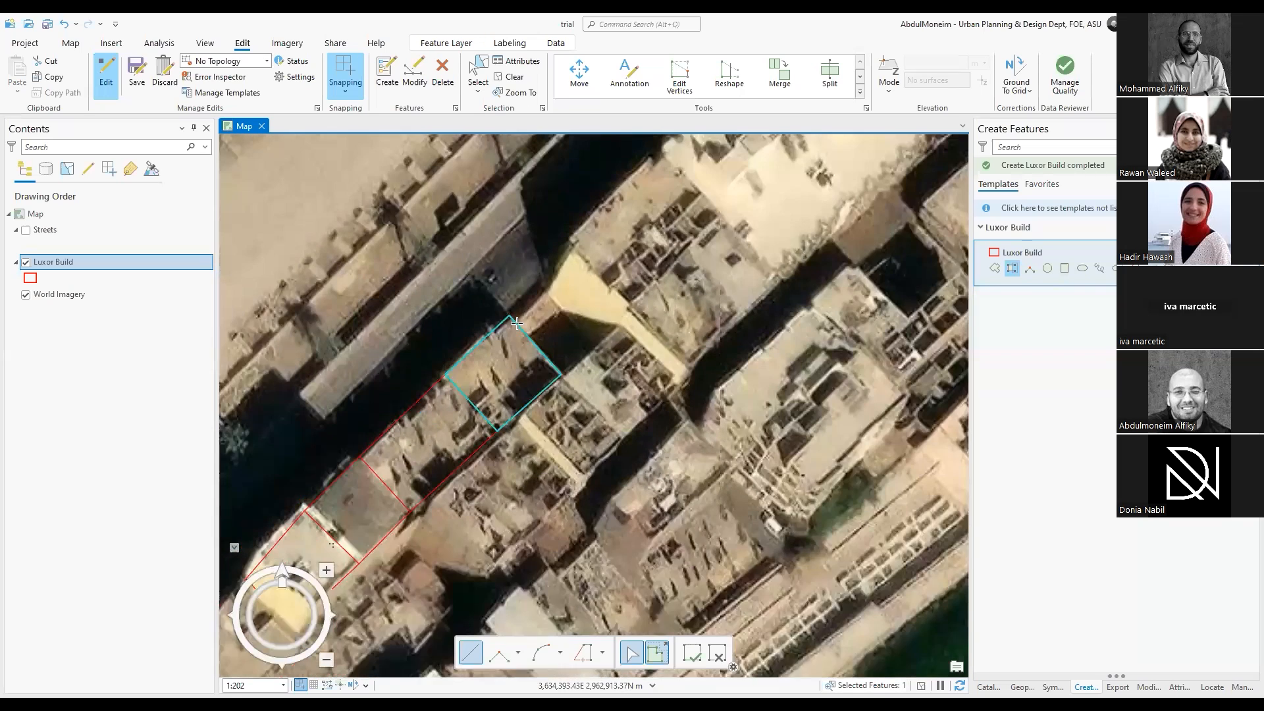
left_click(566, 358)
left_click(582, 341)
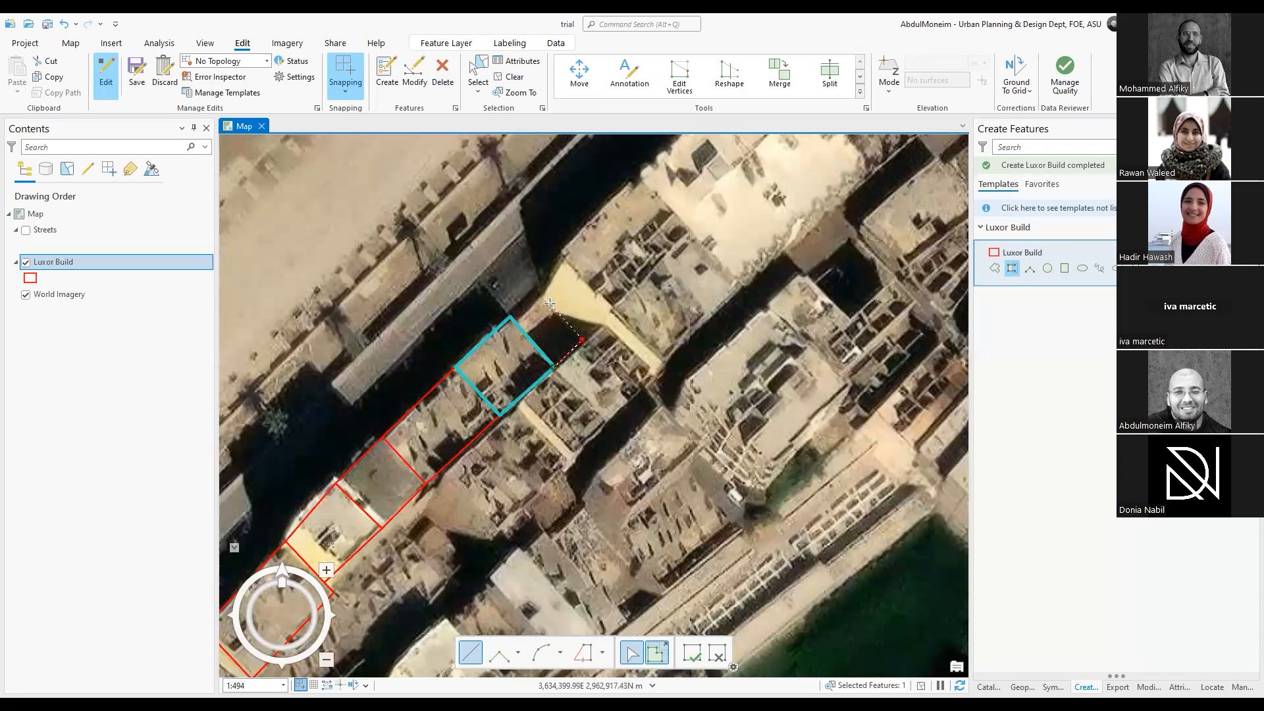
left_click(543, 294)
double_click(515, 320)
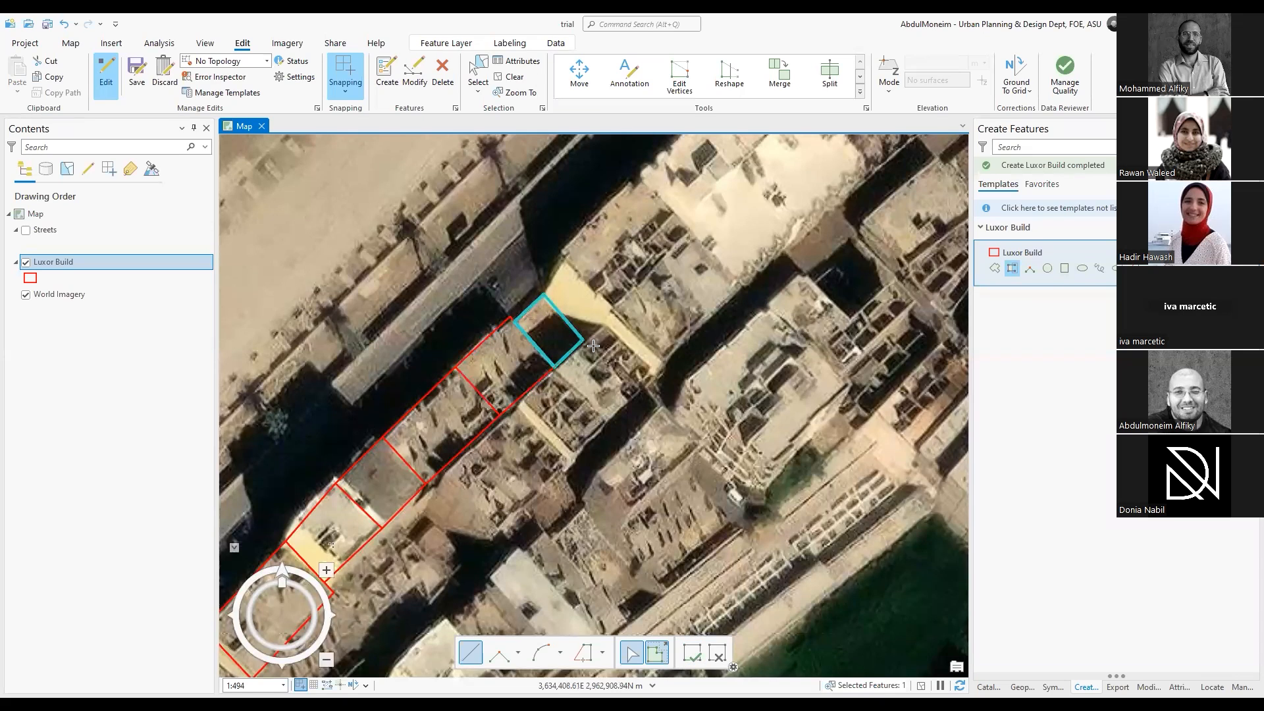
scroll(593, 346, "down", 4)
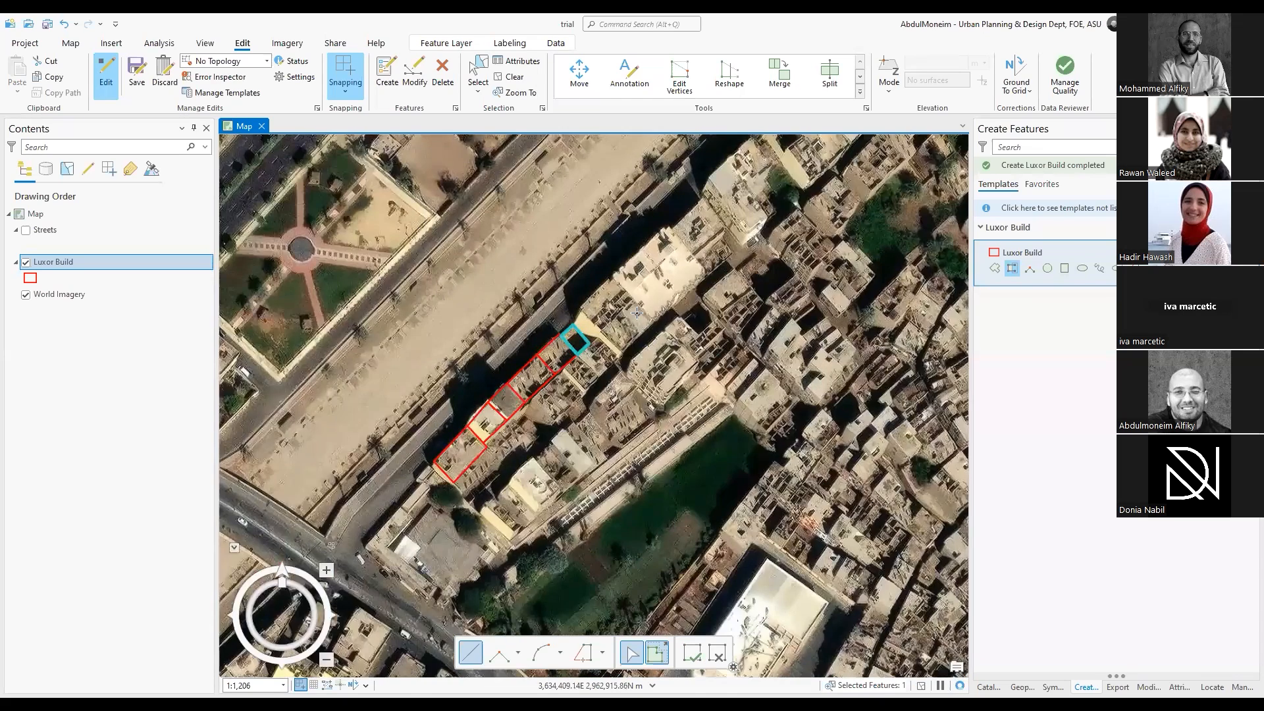
scroll(638, 335, "up", 2)
scroll(638, 335, "up", 2)
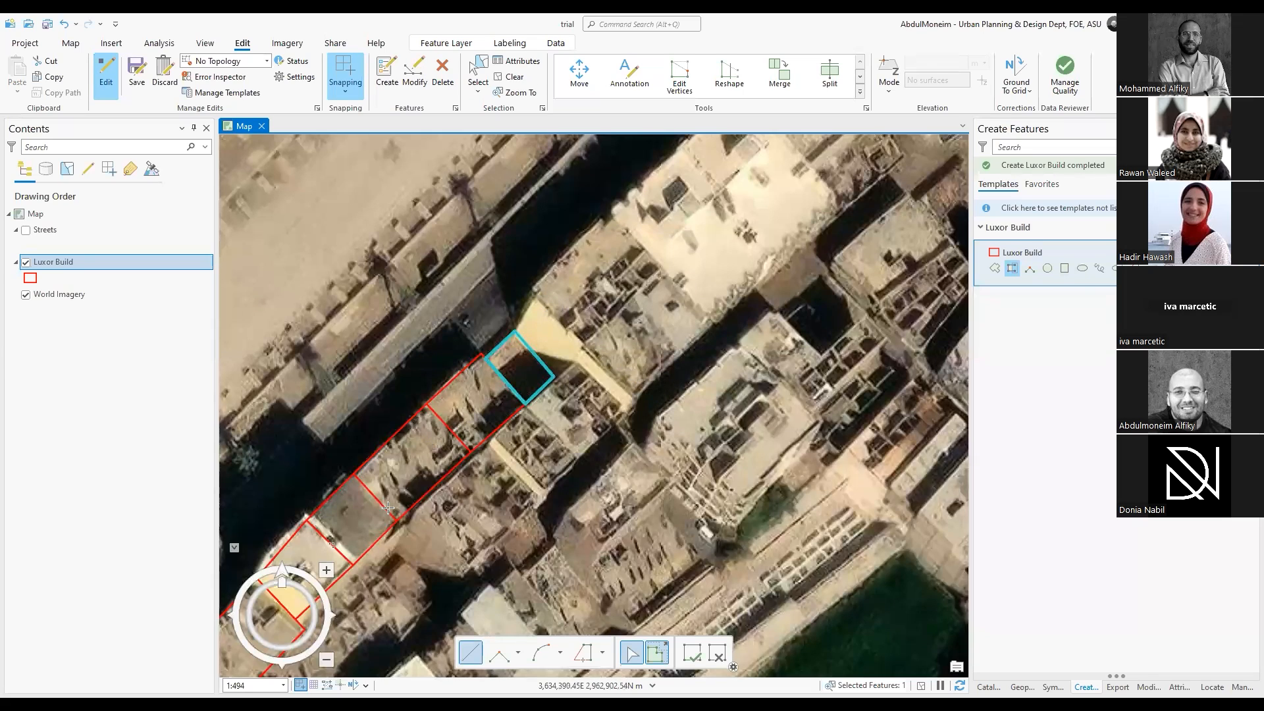
left_click(536, 291)
left_click(632, 398)
left_click(714, 324)
left_click(613, 217)
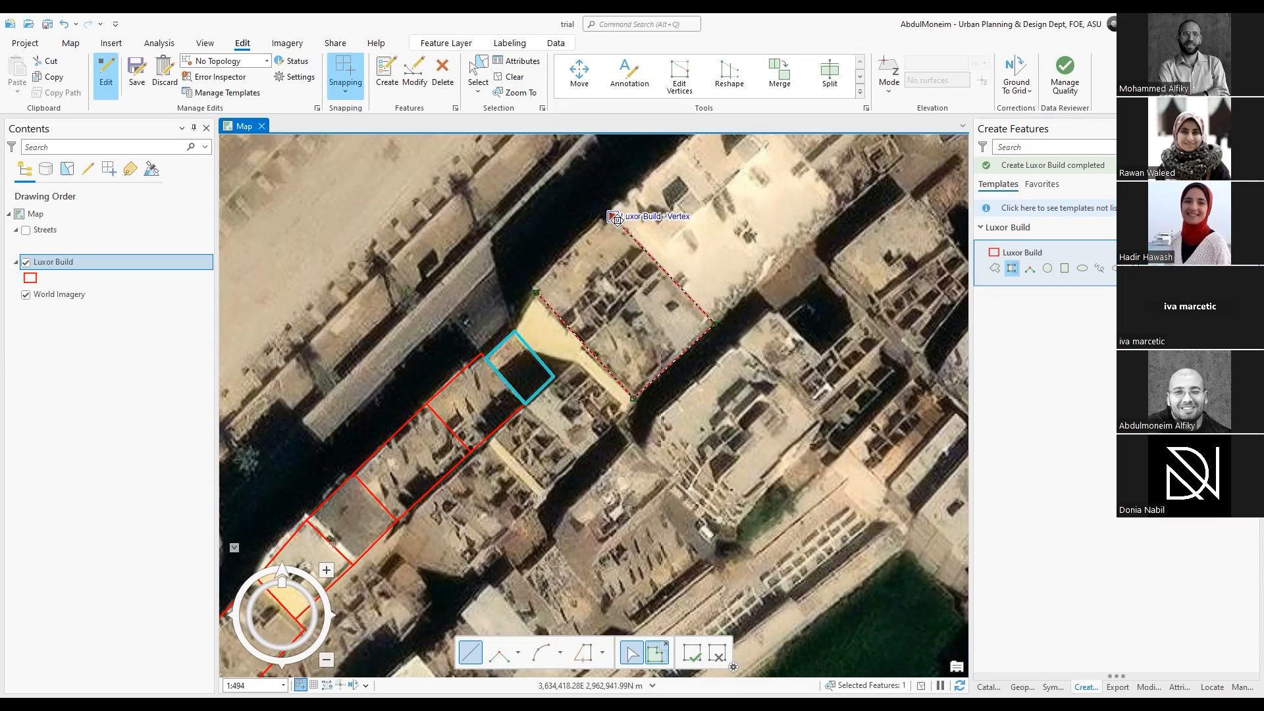
key("Escape")
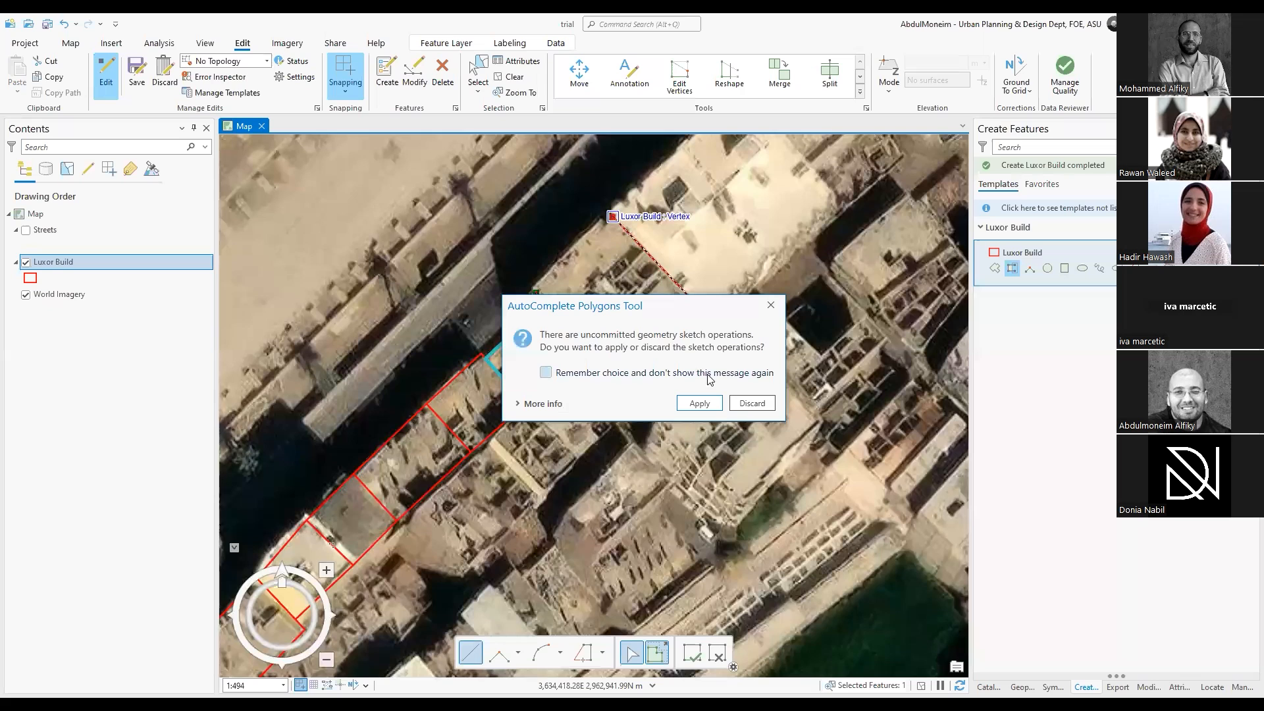
left_click(758, 404)
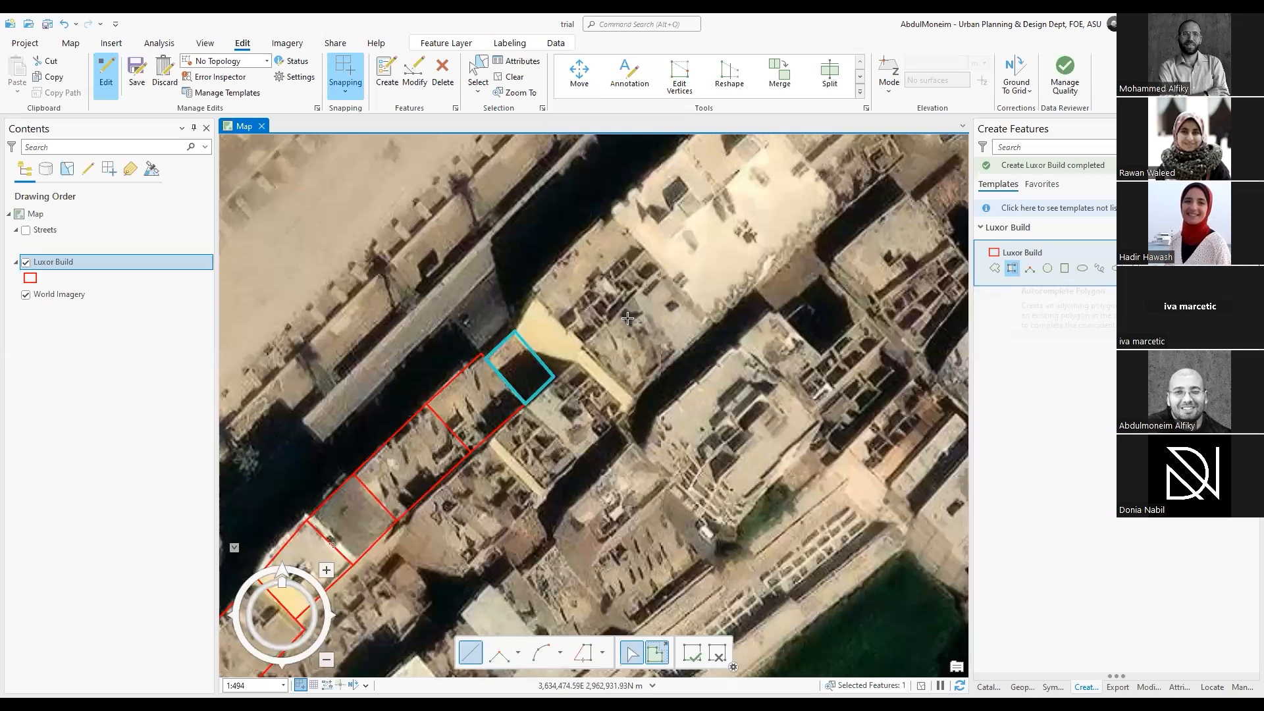
Step: Digitize the detached building beyond the pale yellow wall as a standalone four-cornered footprint with the Polygon tool
left_click(996, 270)
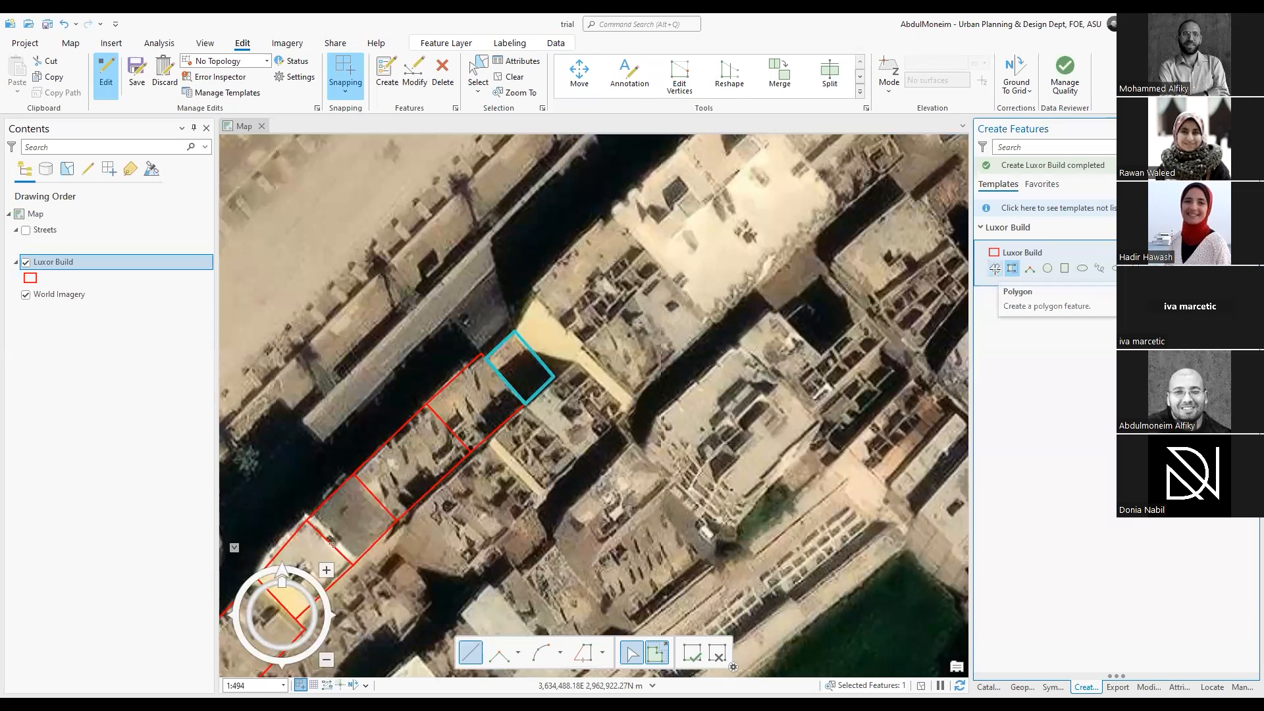
left_click(535, 293)
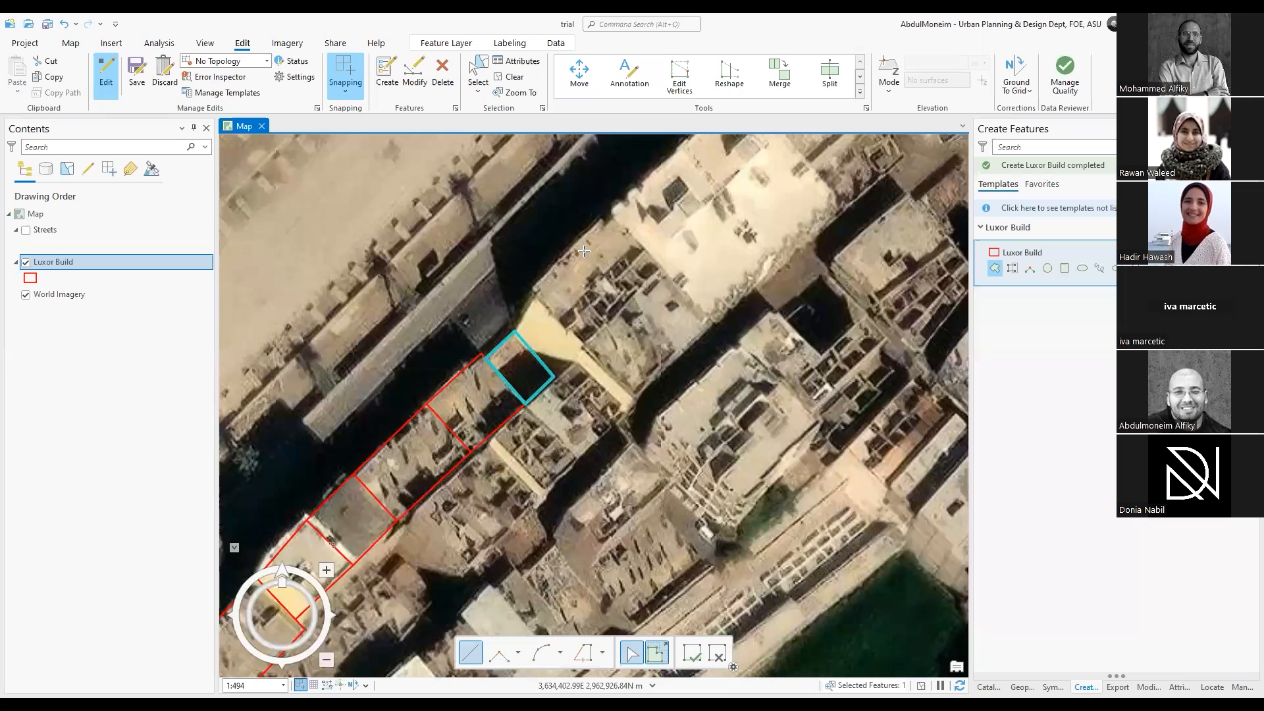
left_click(614, 214)
left_click(714, 321)
left_click(632, 396)
key("F2")
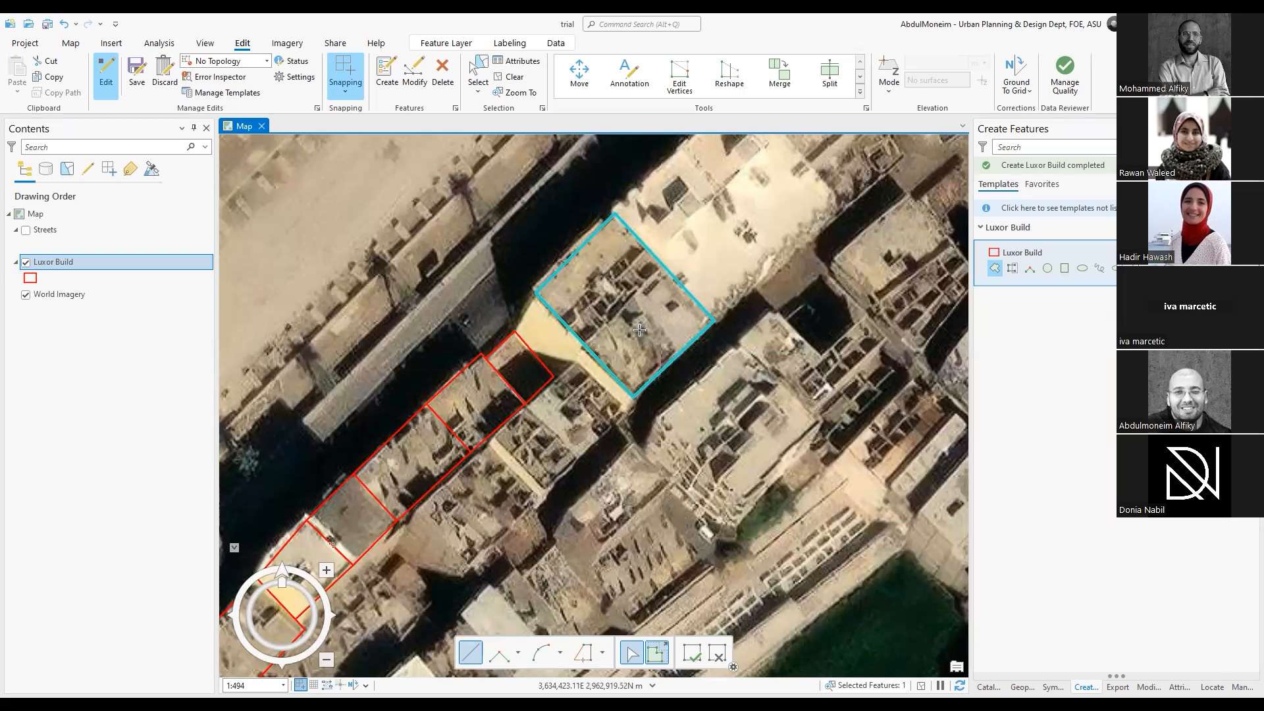
Step: Switch back to Autocomplete Polygon and add the large white-roofed building adjoining the detached footprint's northeast edge
left_click_drag(639, 330, 553, 400)
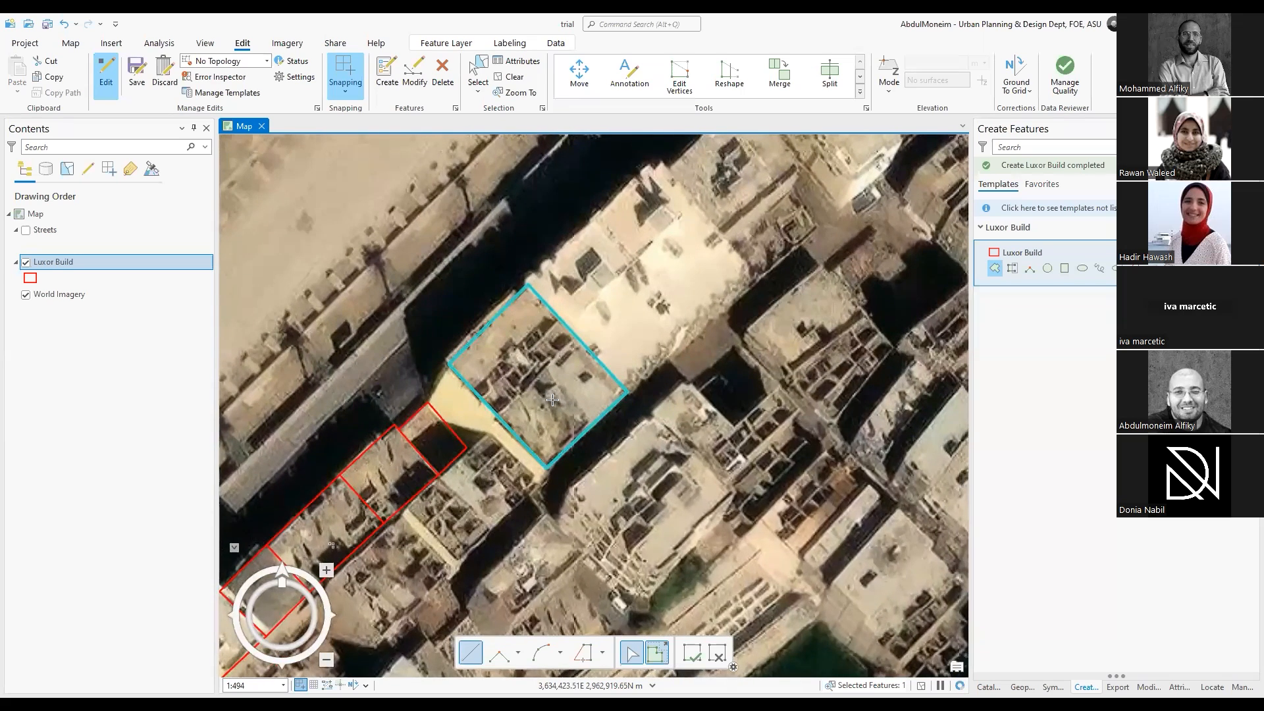
scroll(552, 400, "down", 2)
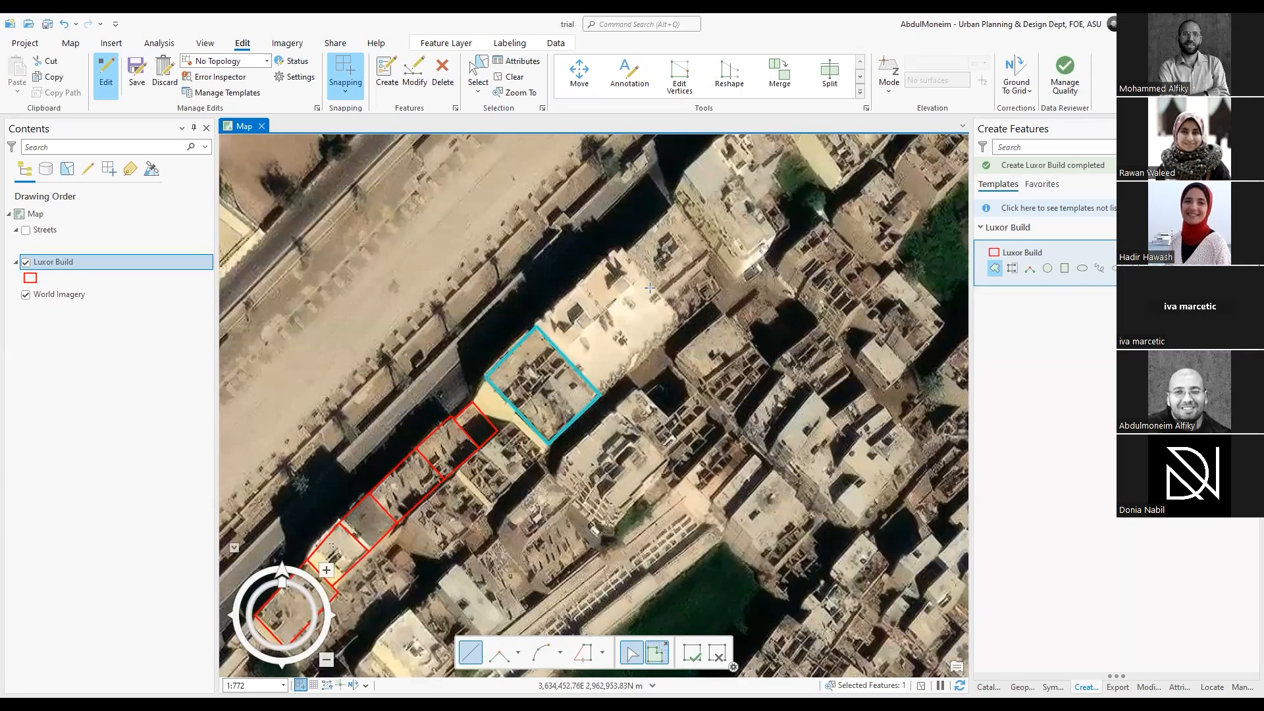
left_click(1012, 269)
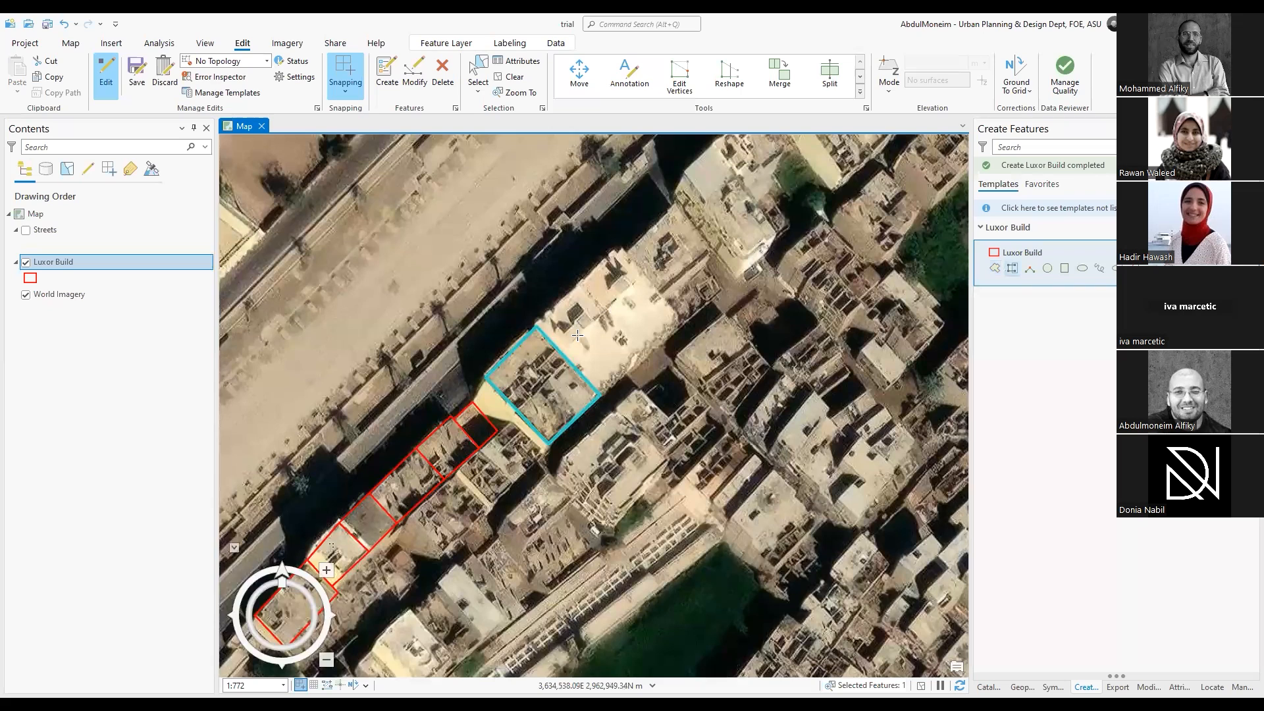
left_click(537, 326)
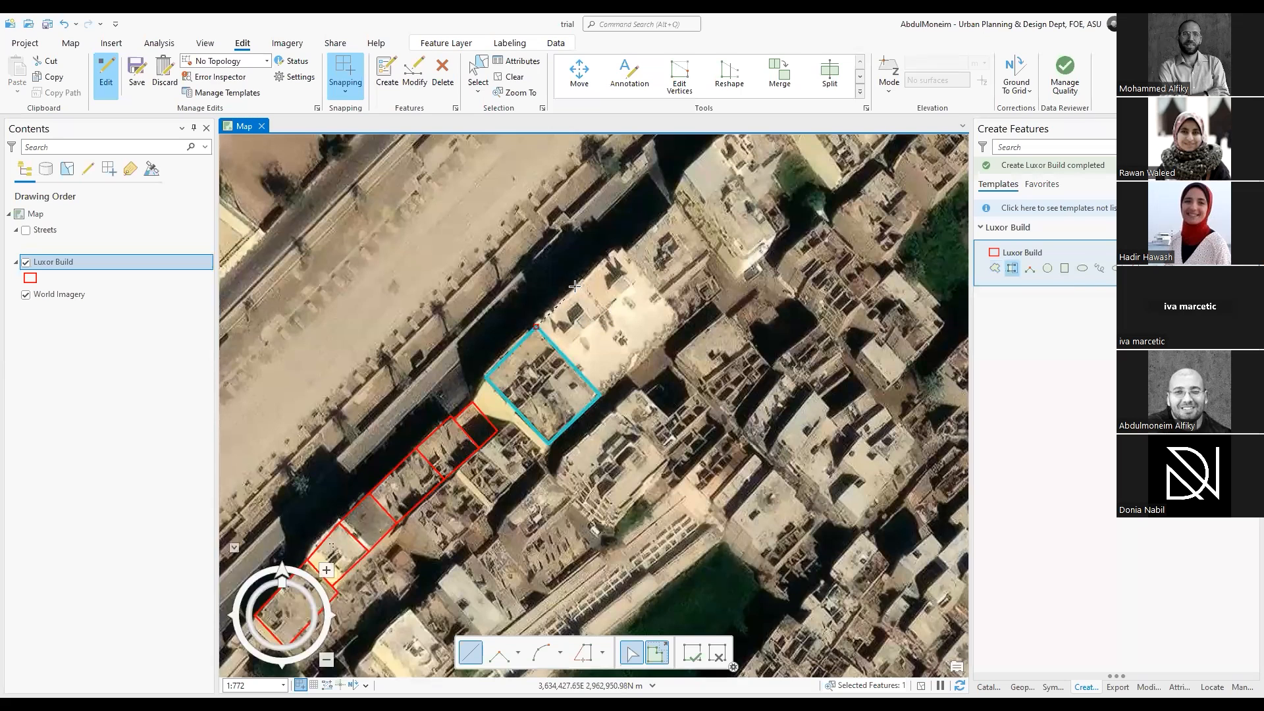
left_click(621, 246)
left_click(680, 321)
left_click(601, 394)
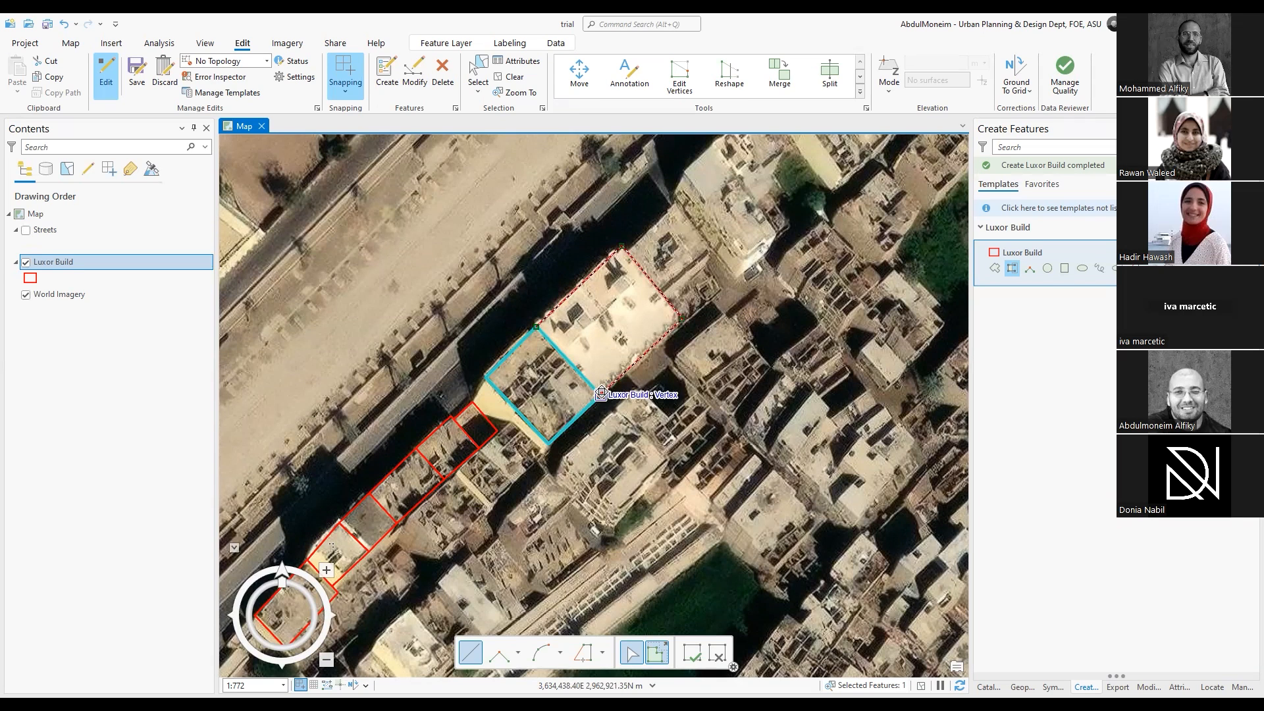
key("F2")
Step: Autocomplete the smaller building adjoining the white-roofed footprint's northeast edge
left_click(625, 250)
left_click(675, 205)
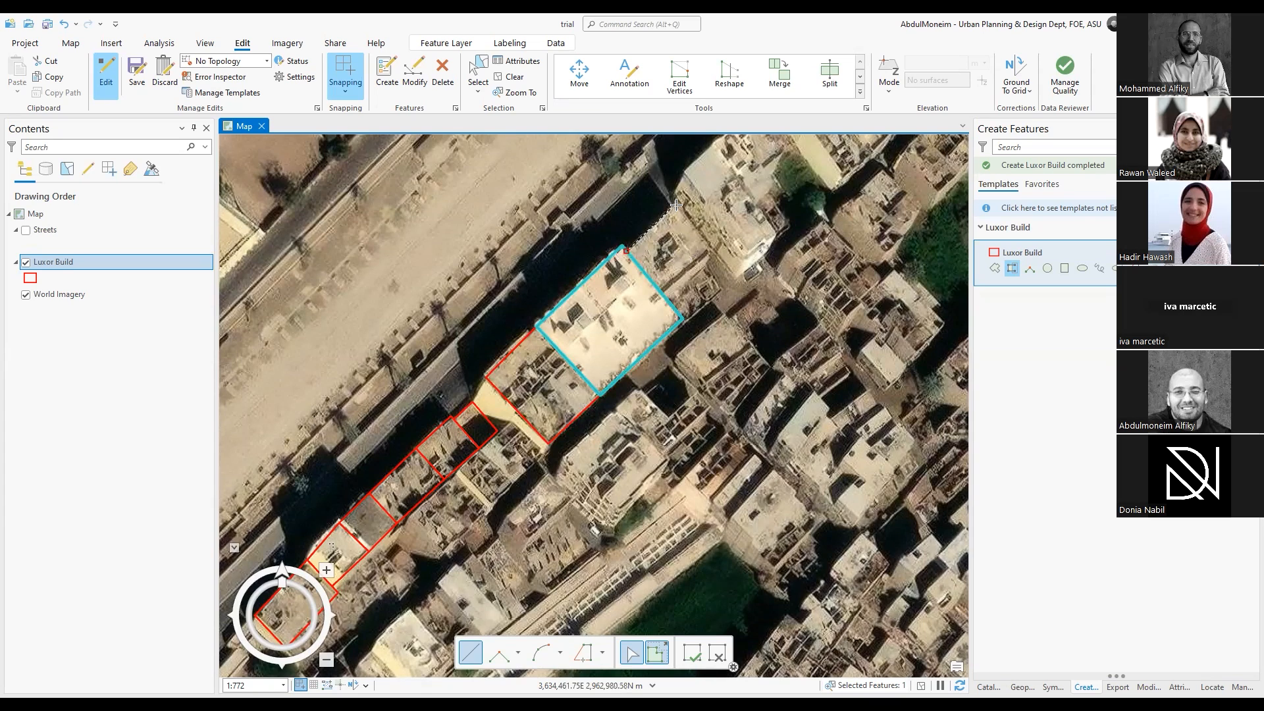
left_click(713, 251)
double_click(662, 292)
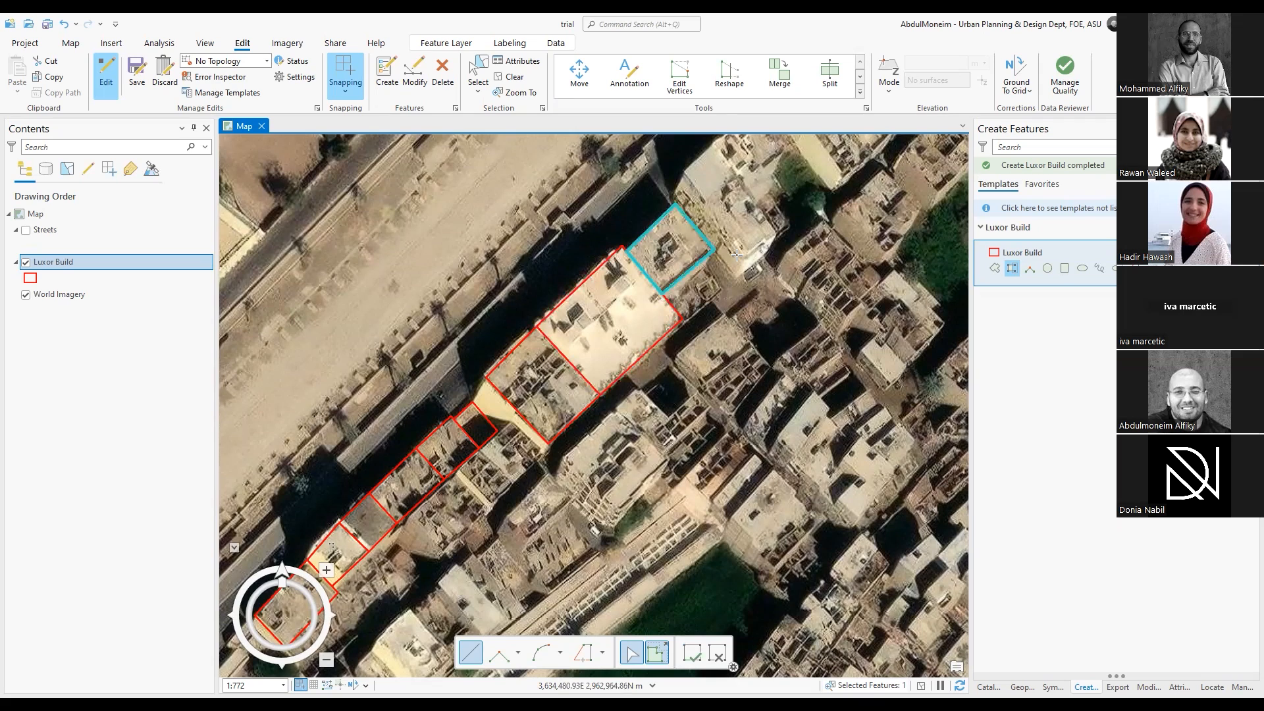
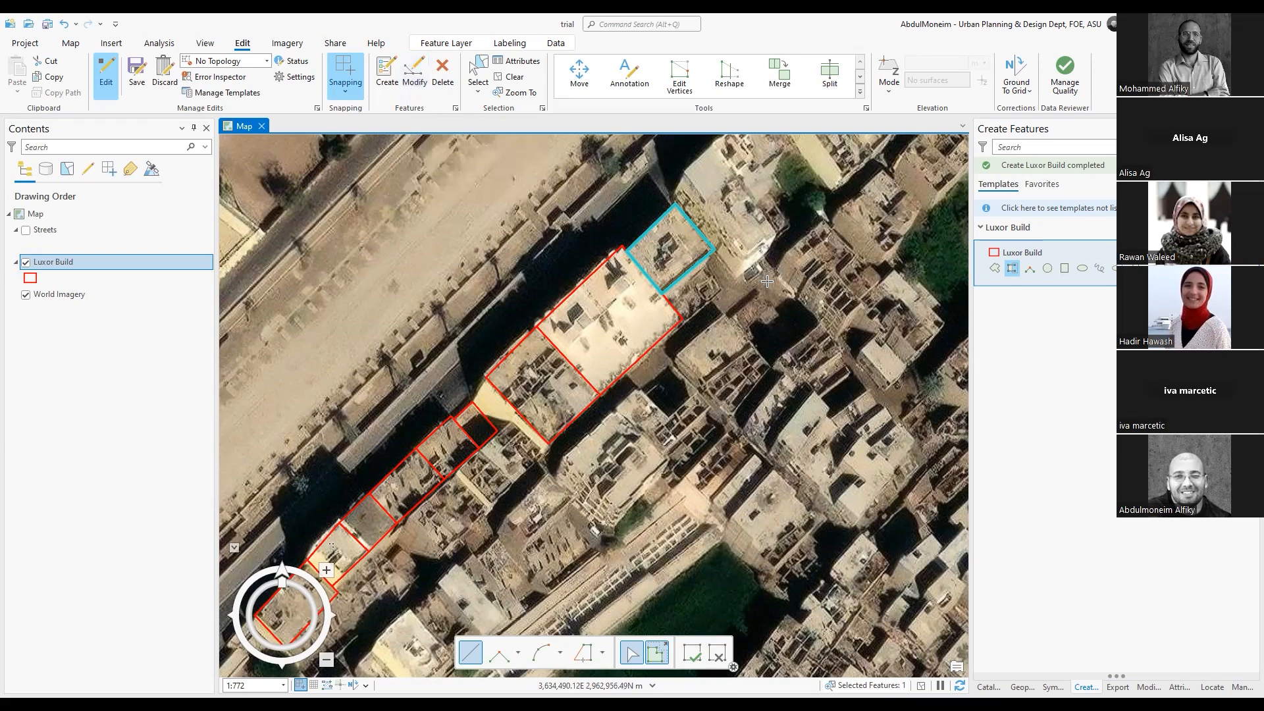
Step: Autocomplete the narrow plot along the selected footprint's southeast edge, closing it against the white-roofed footprint's edge
left_click(714, 250)
left_click(735, 278)
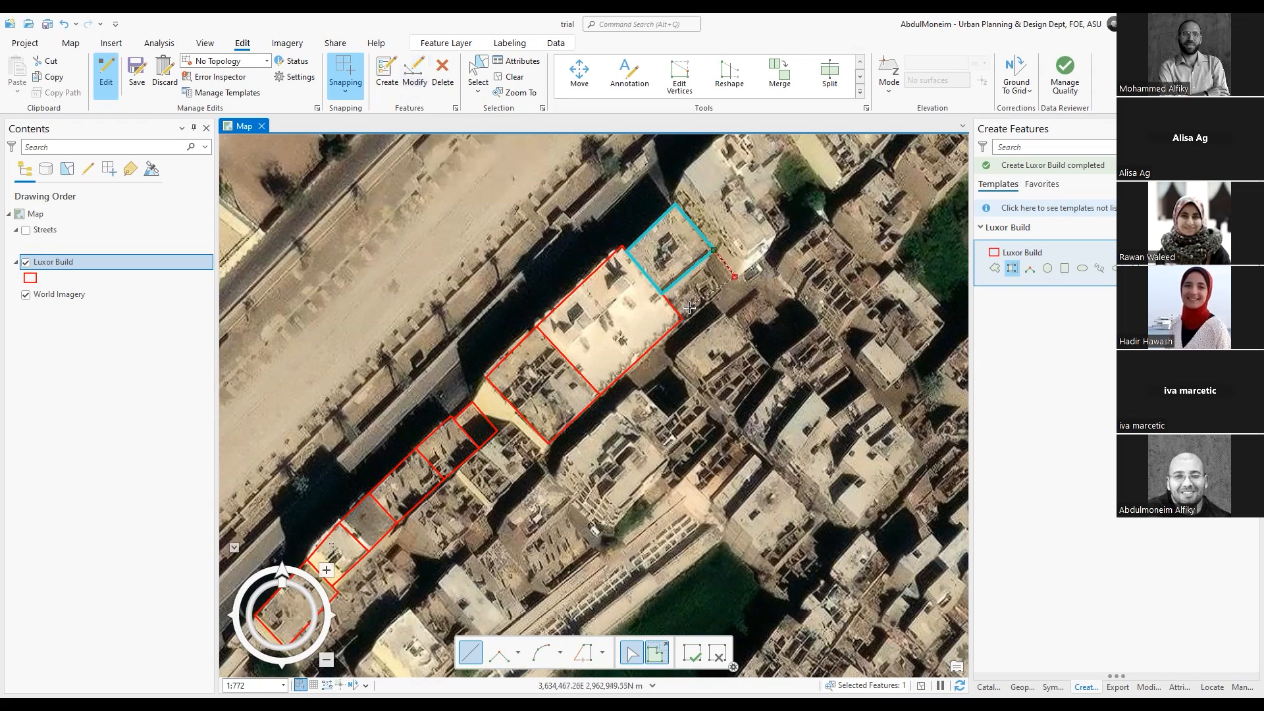
left_click(660, 291)
right_click(692, 285)
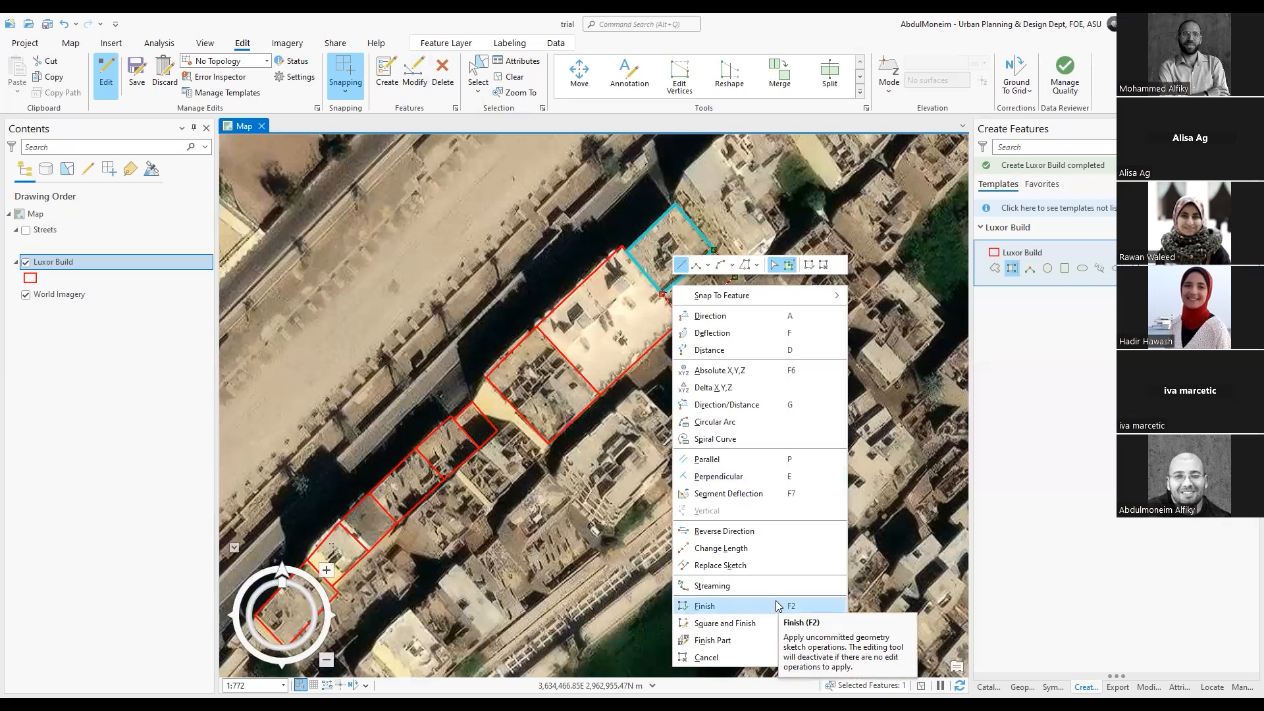
left_click(717, 608)
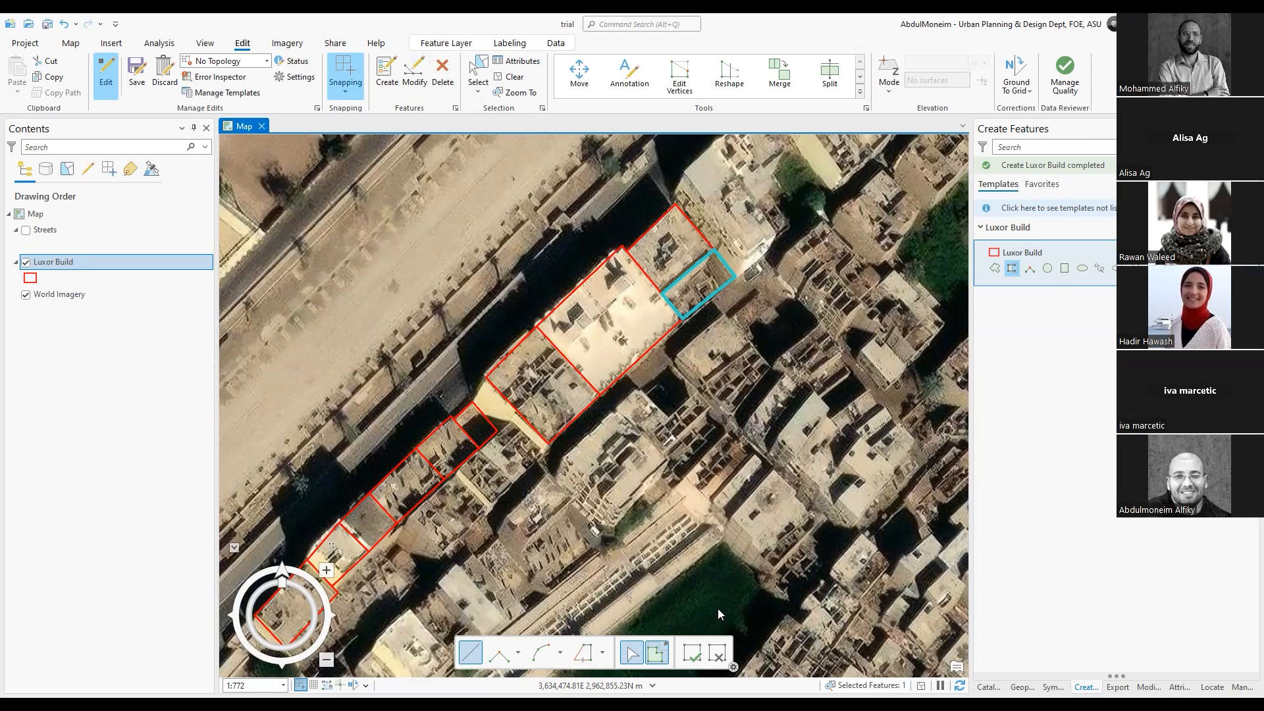
Step: Autocomplete the roughly square building southeast of the narrow plot, ending its outline at the corner shared with the white-roofed footprint
left_click(736, 276)
left_click(781, 333)
left_click(732, 380)
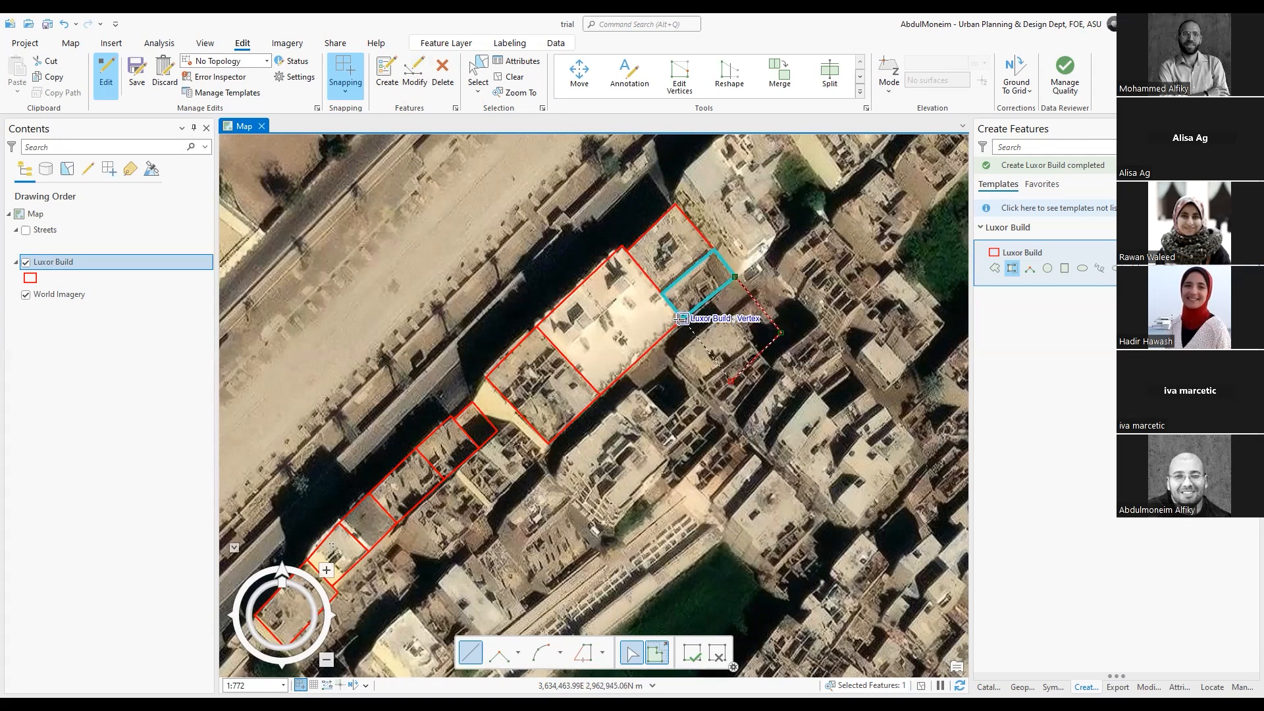
left_click(698, 341)
key("F2")
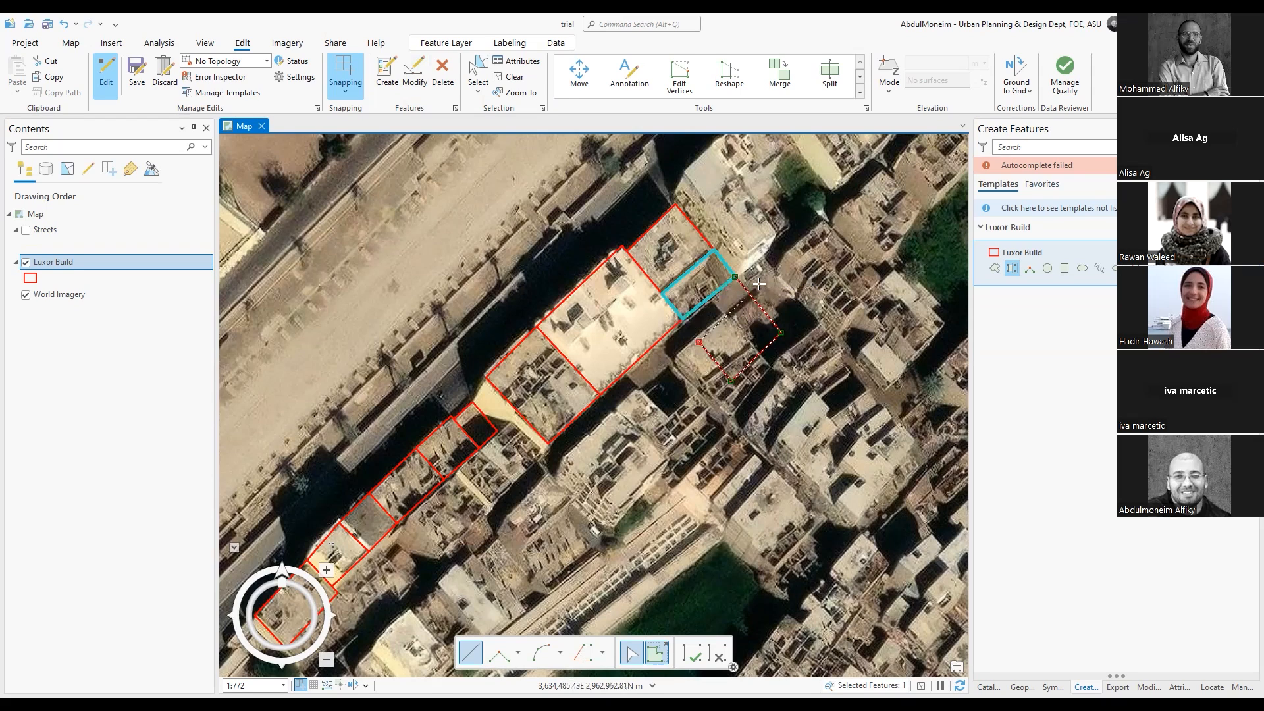
left_click(682, 318)
key("F2")
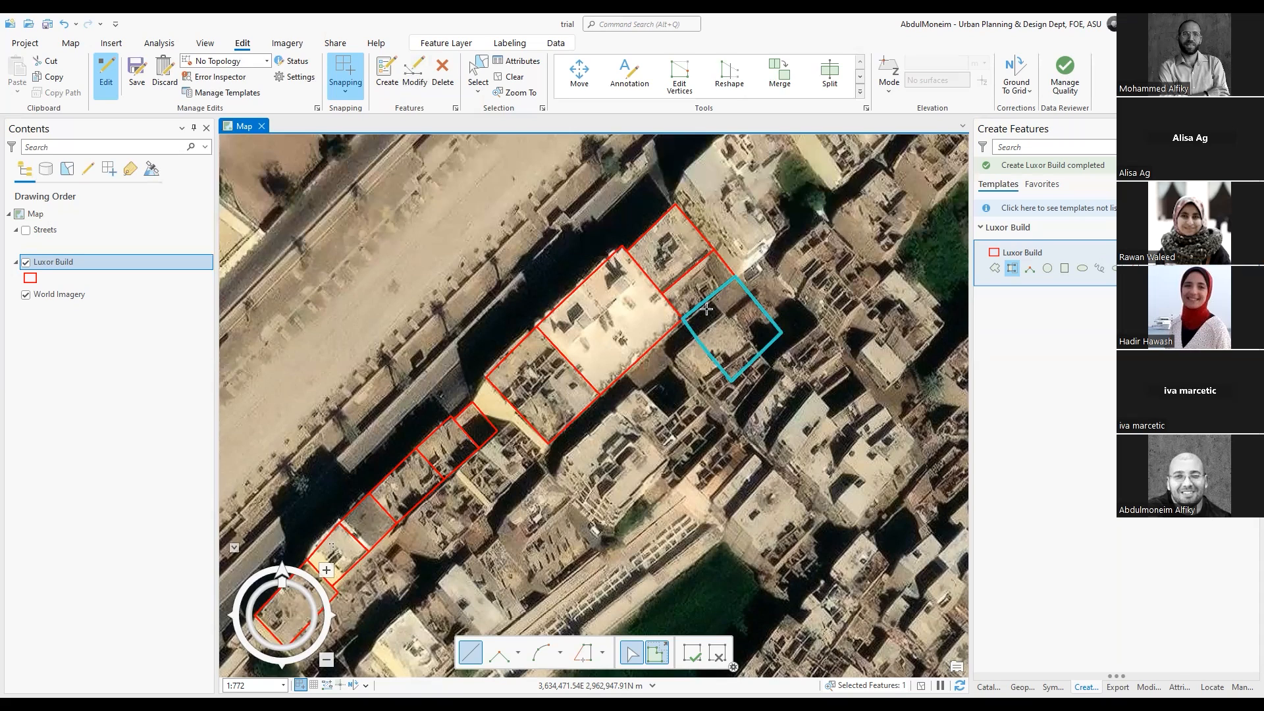
Step: Review the available feature modification tools, from alignment and reshape to topographic, including the favorites collection
left_click(415, 72)
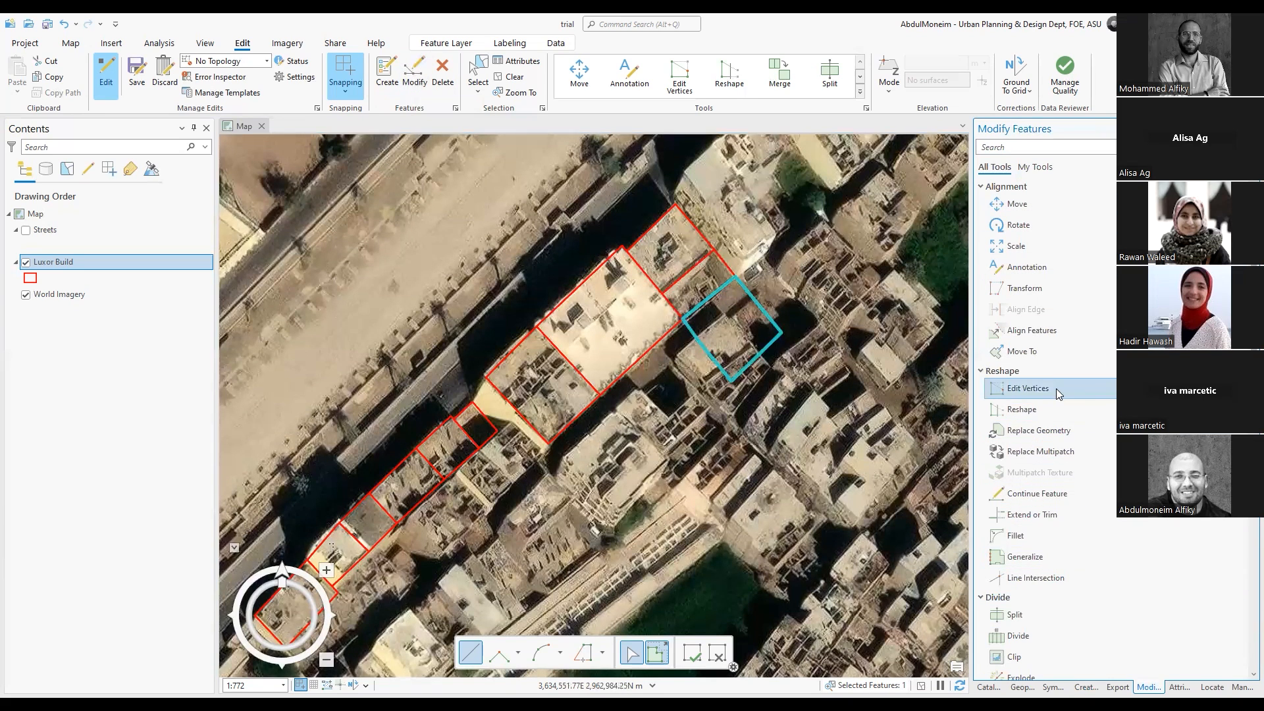
scroll(1105, 304, "down", 2)
scroll(1105, 305, "down", 6)
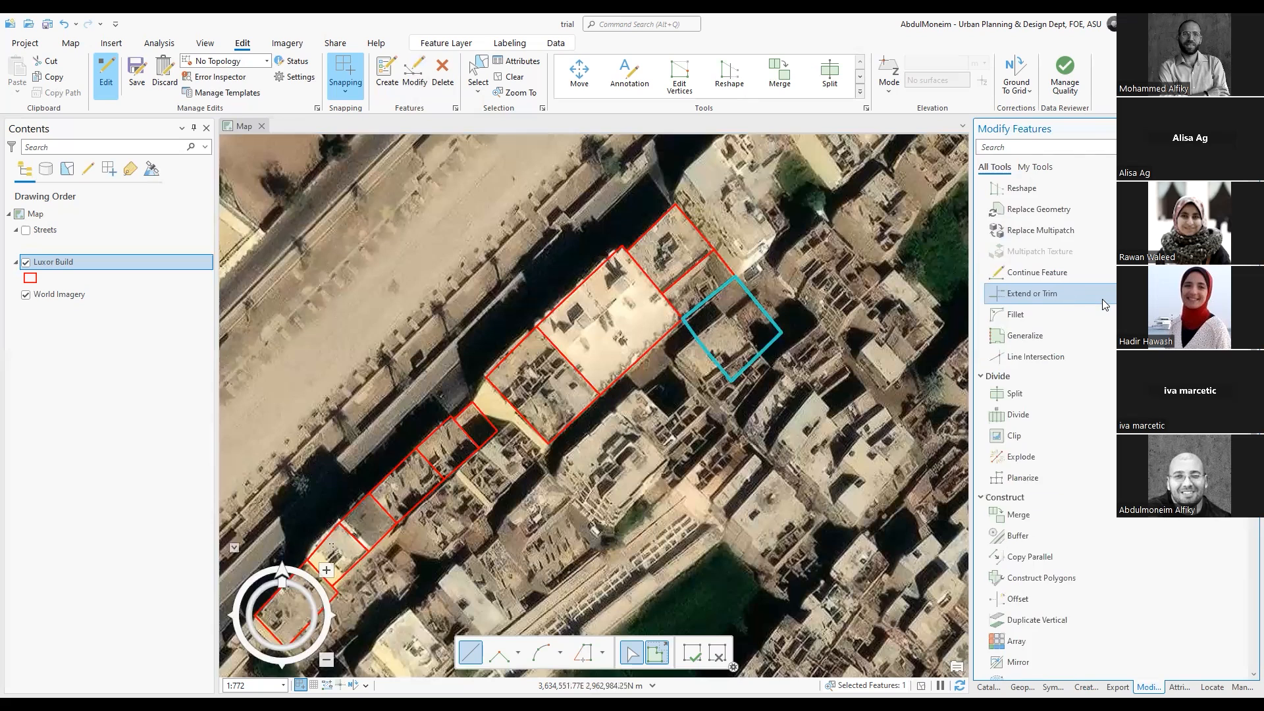
scroll(1105, 304, "down", 2)
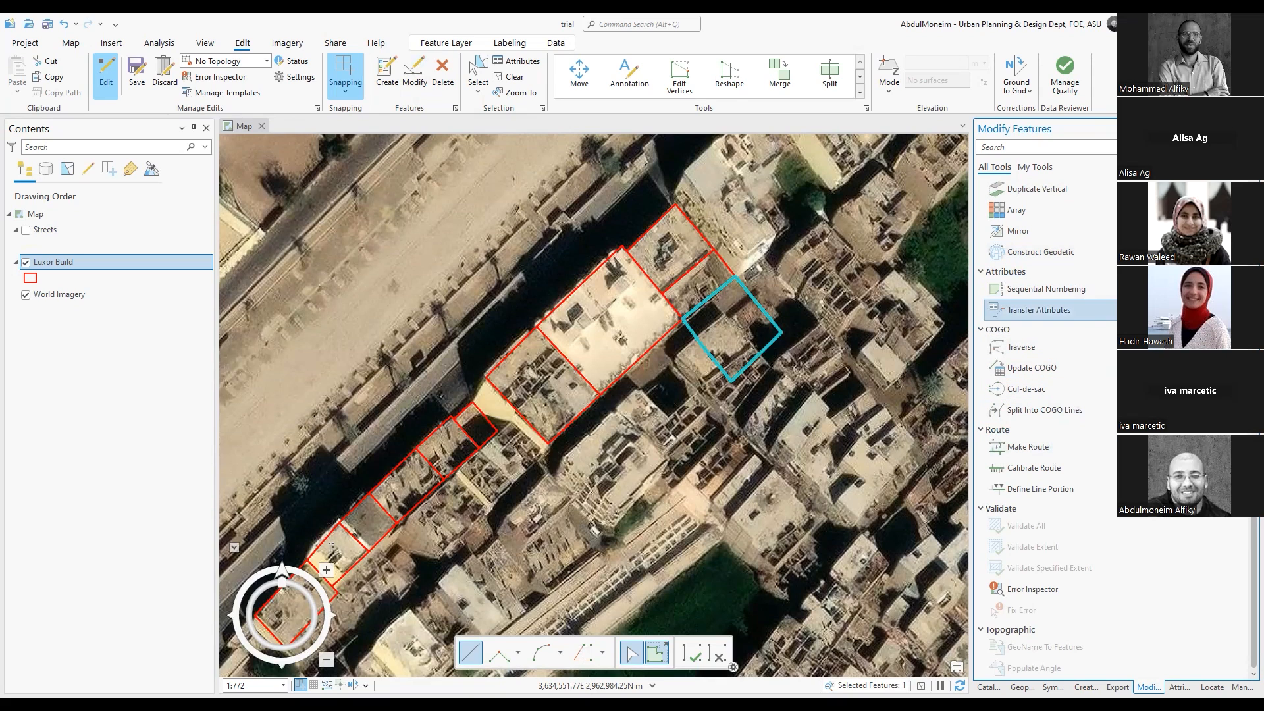
scroll(1058, 279, "up", 10)
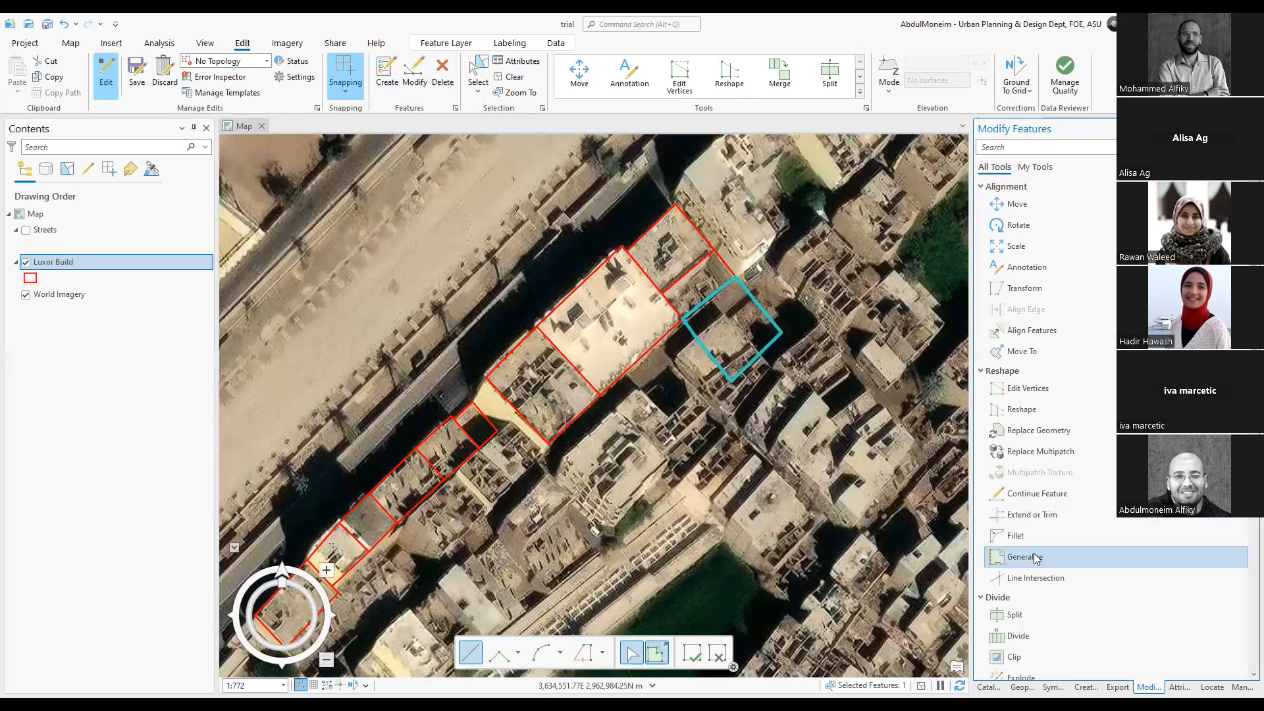
scroll(1108, 417, "down", 8)
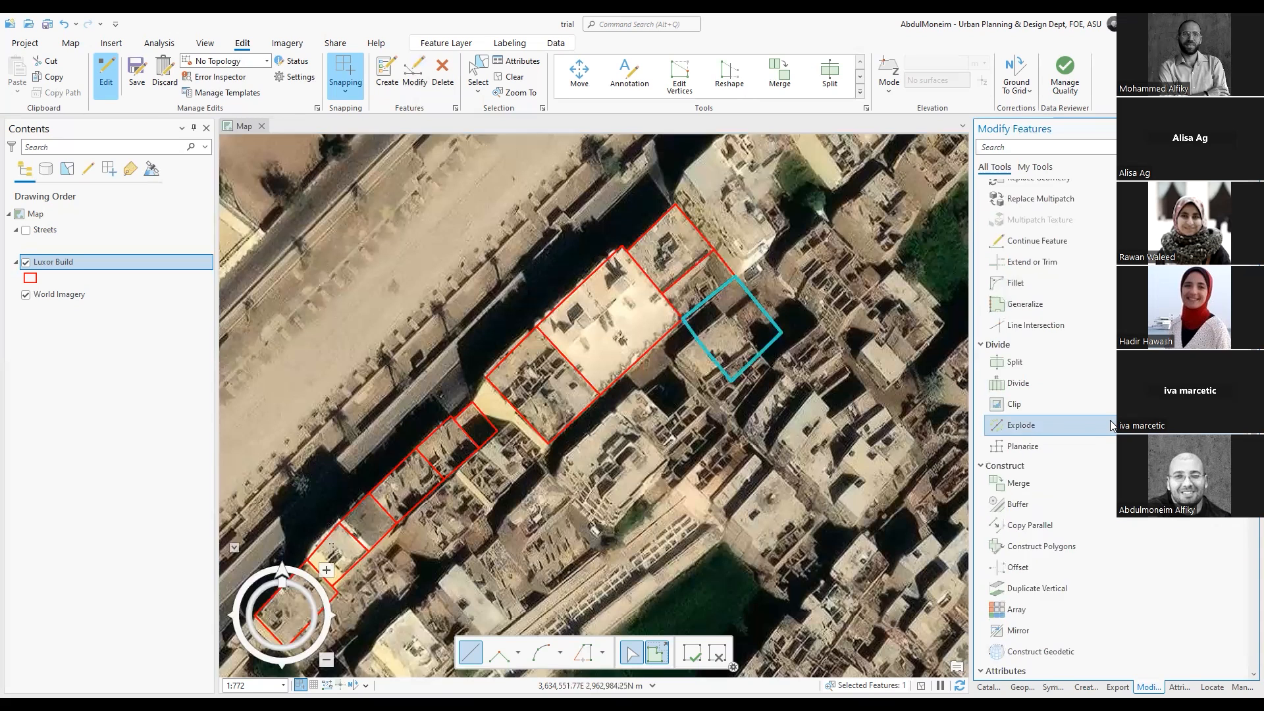
scroll(1083, 423, "down", 2)
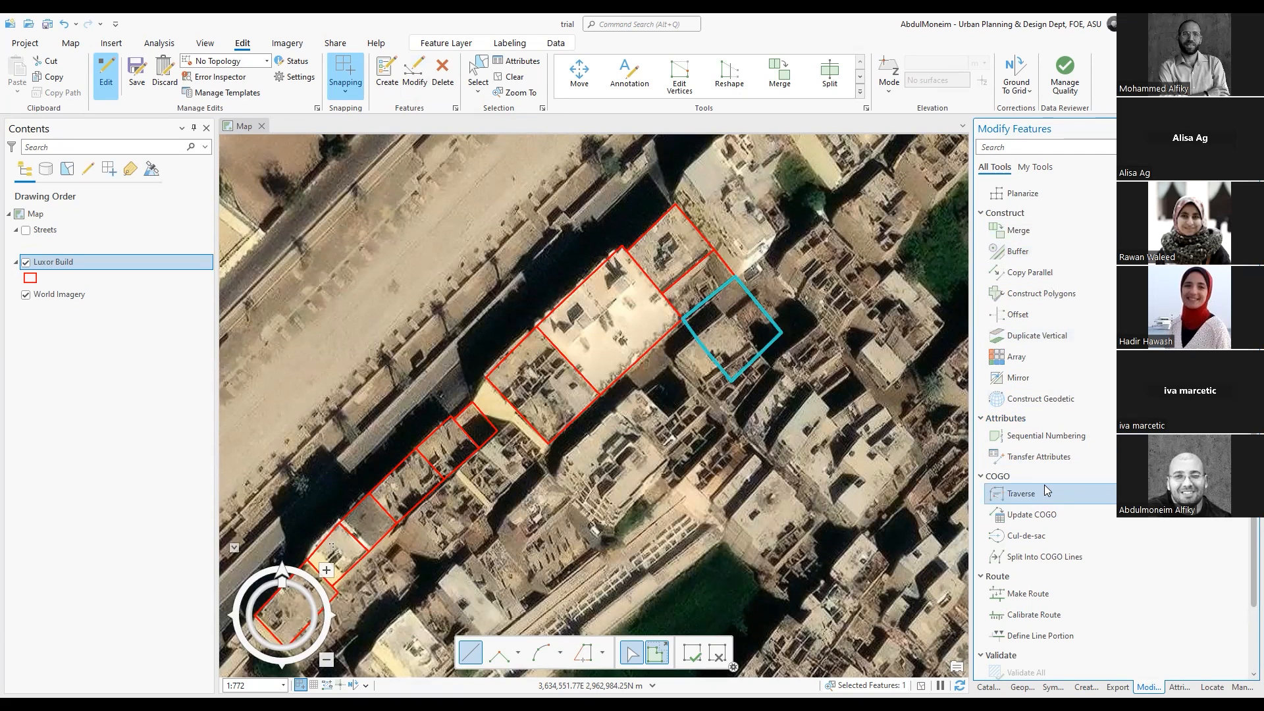
scroll(1043, 617, "down", 5)
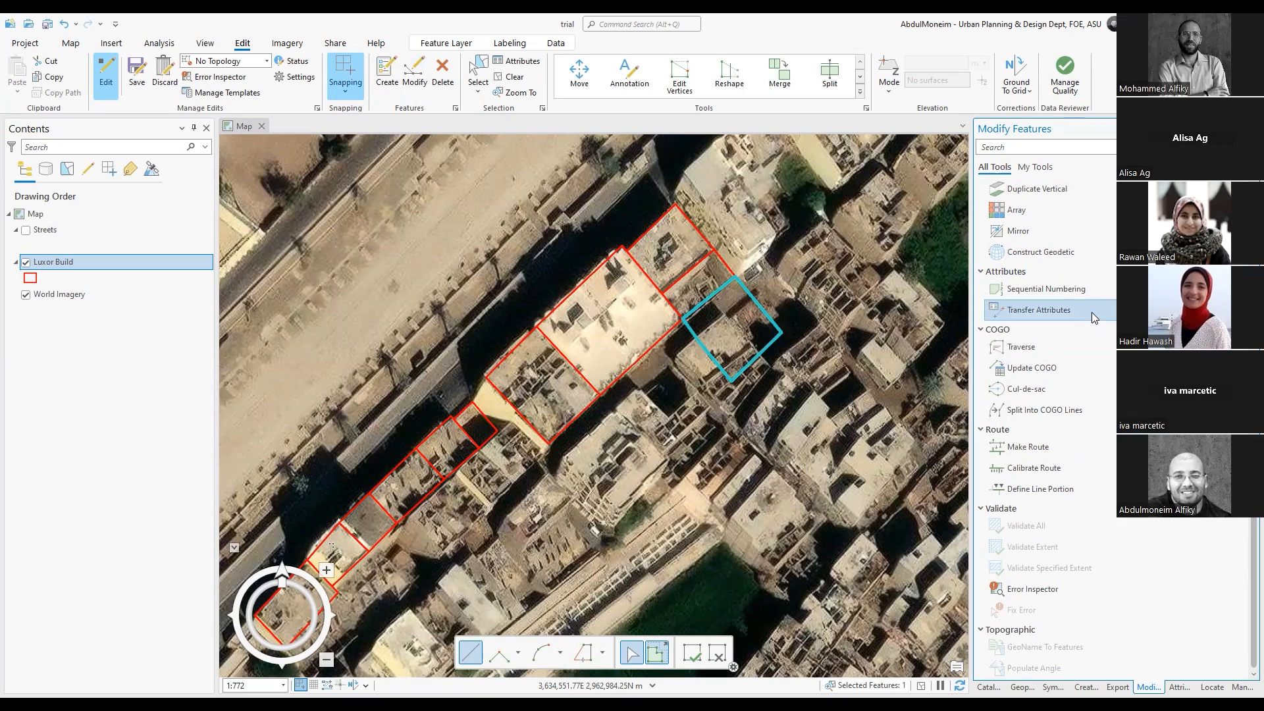
scroll(1103, 314, "up", 10)
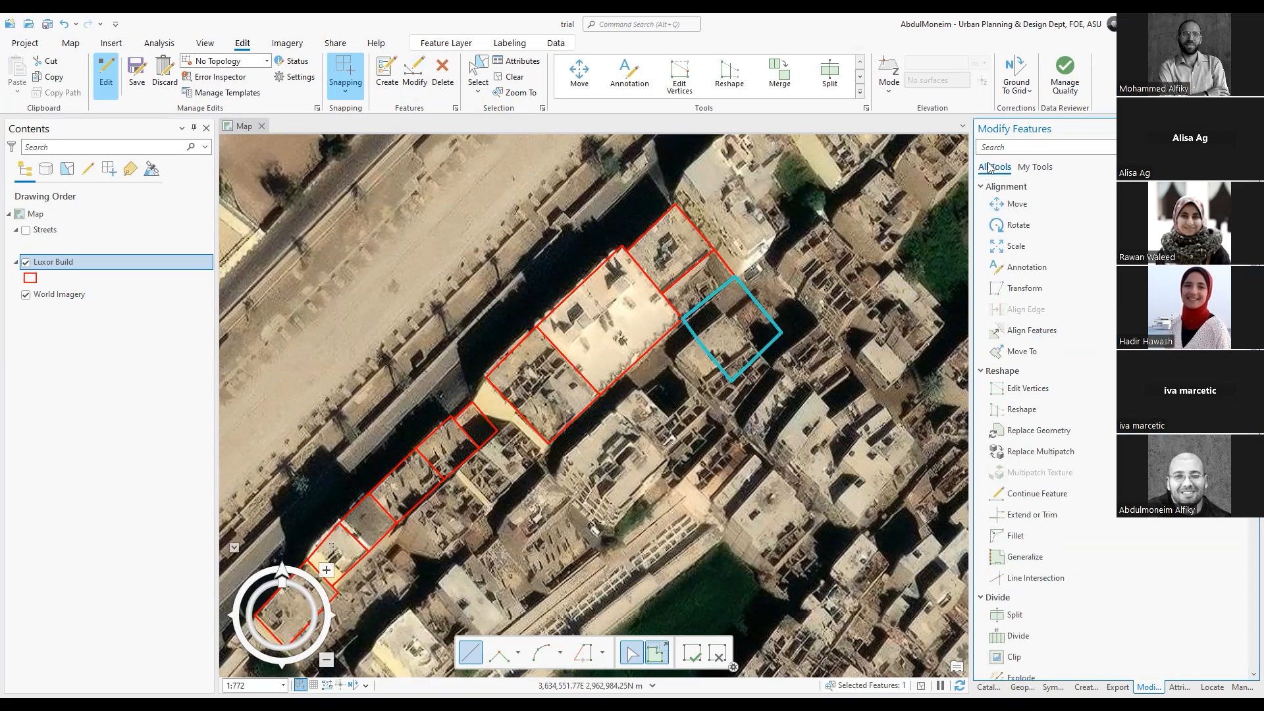
left_click(1035, 168)
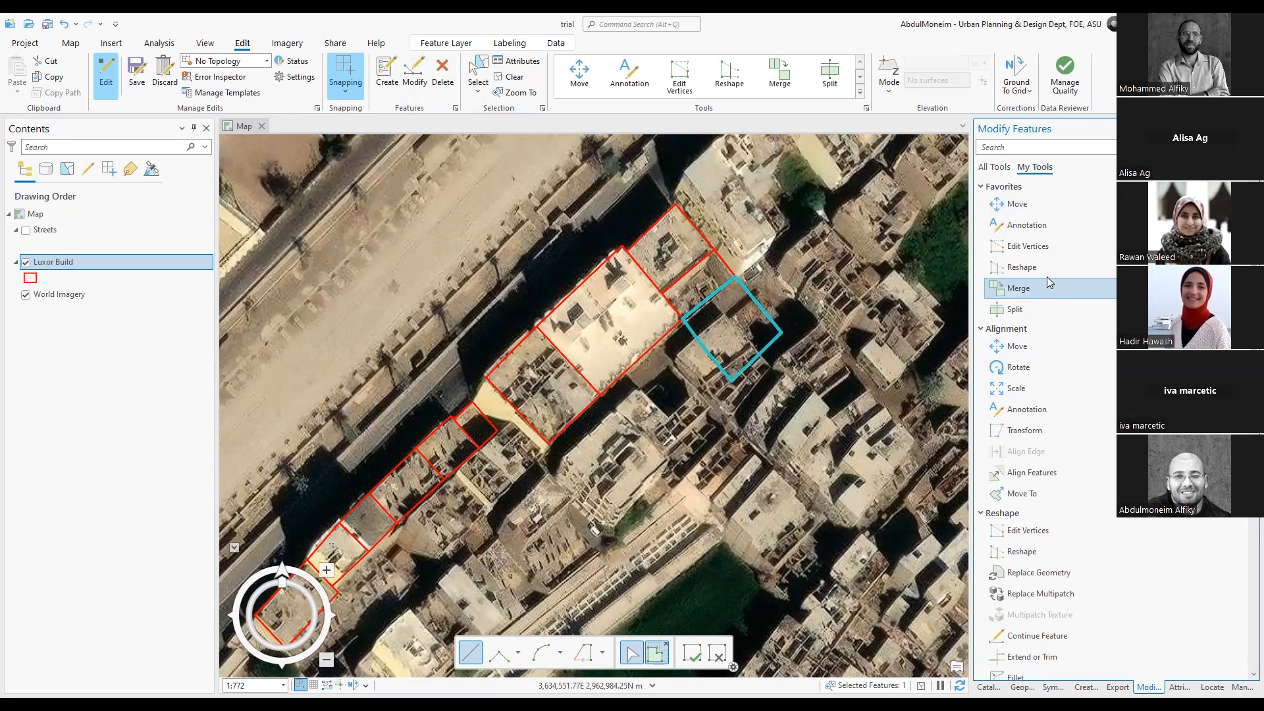
left_click(993, 168)
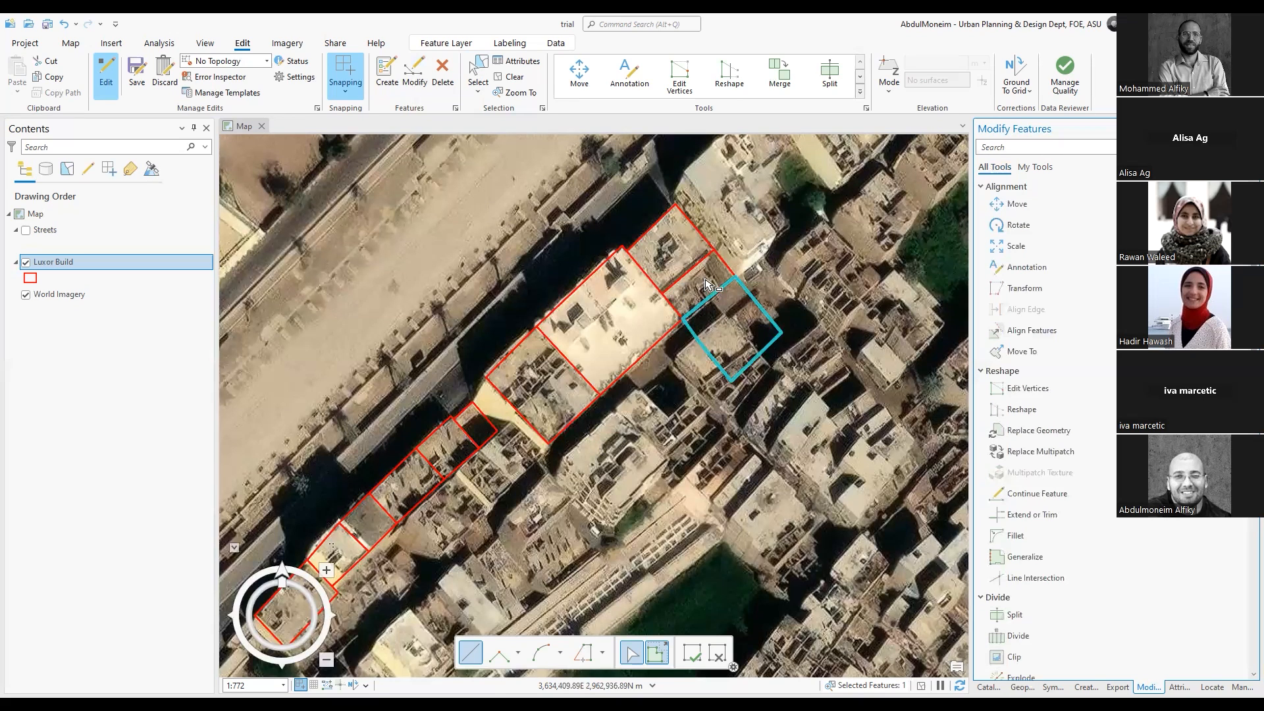
Step: Select the five northeastern footprints and move them together southwest across the pale yellow wall to the neighbouring row's end
mouse_move(709, 271)
left_mouse_down()
mouse_move(663, 322)
mouse_move(550, 398)
left_mouse_up()
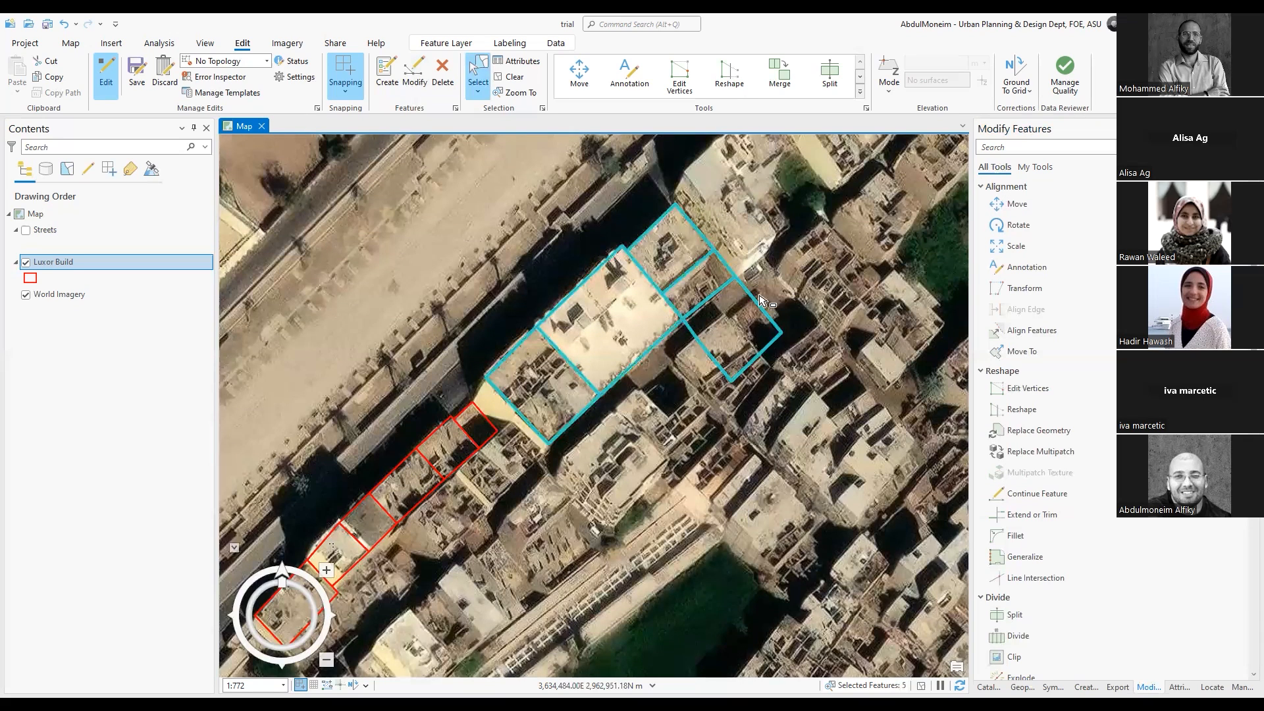
left_click(1019, 204)
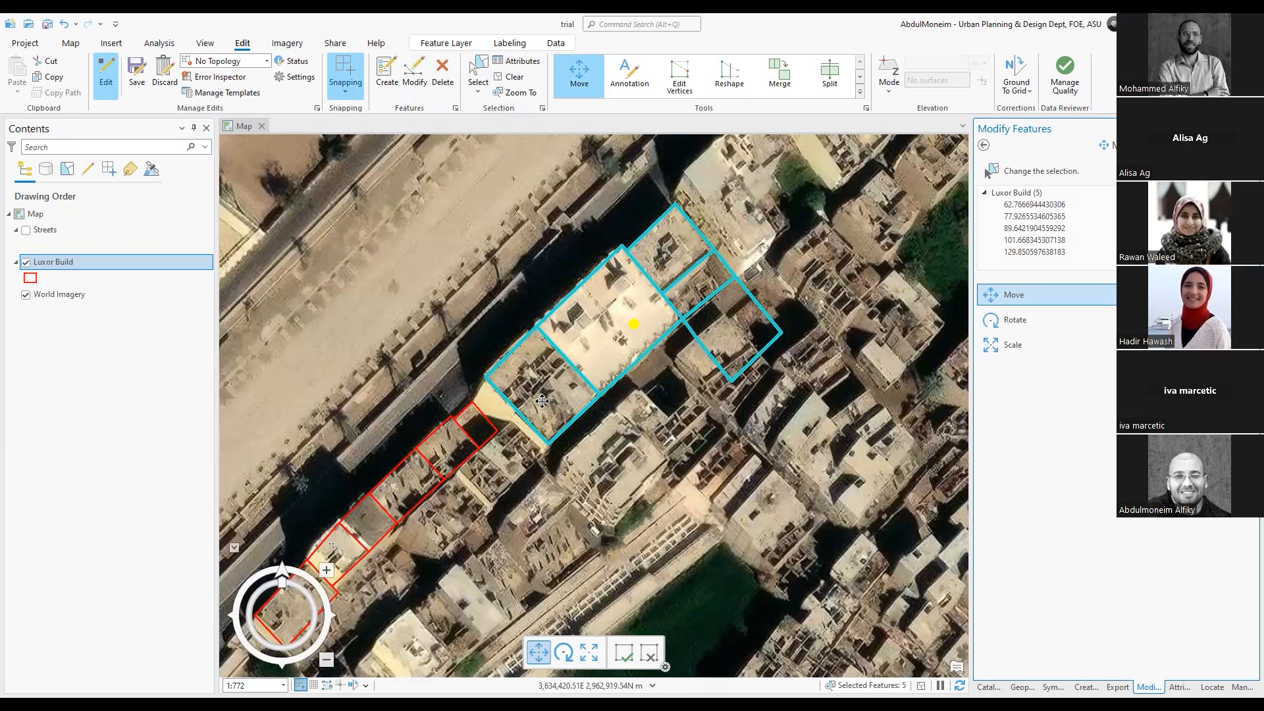
left_click_drag(533, 406, 488, 426)
scroll(489, 427, "up", 5)
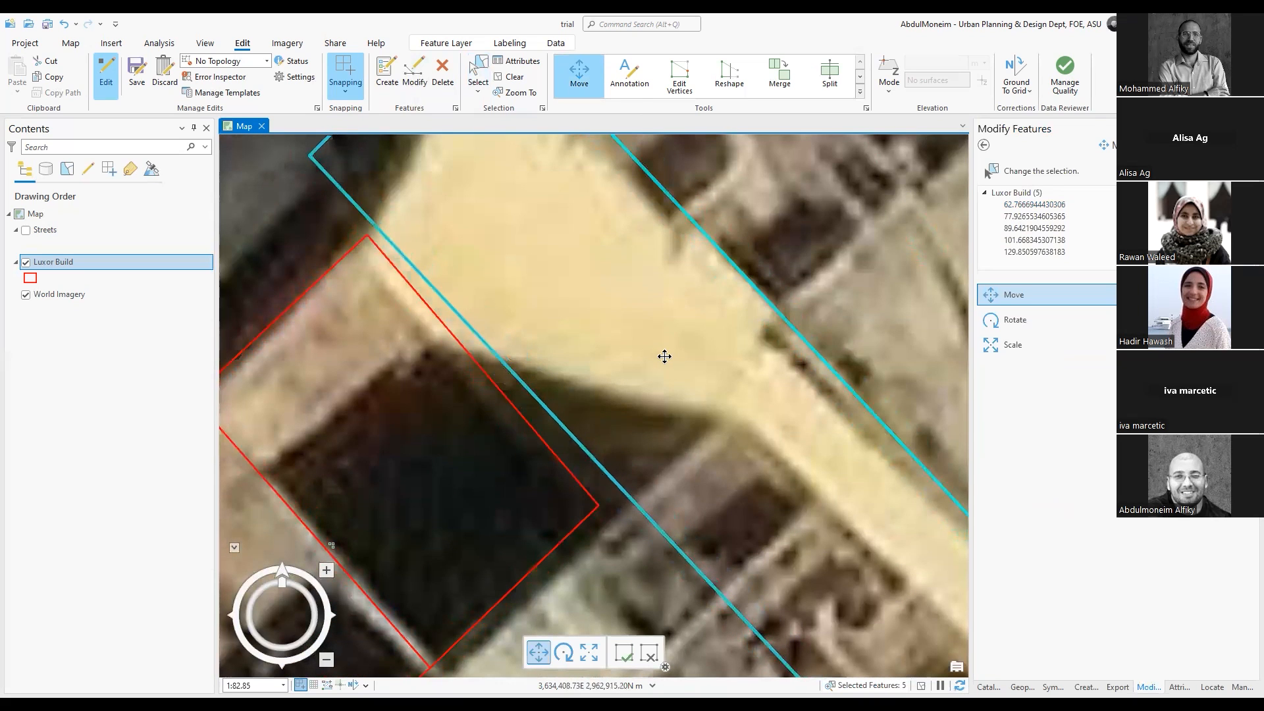
mouse_move(655, 365)
left_mouse_down()
mouse_move(638, 378)
mouse_move(655, 363)
left_mouse_up()
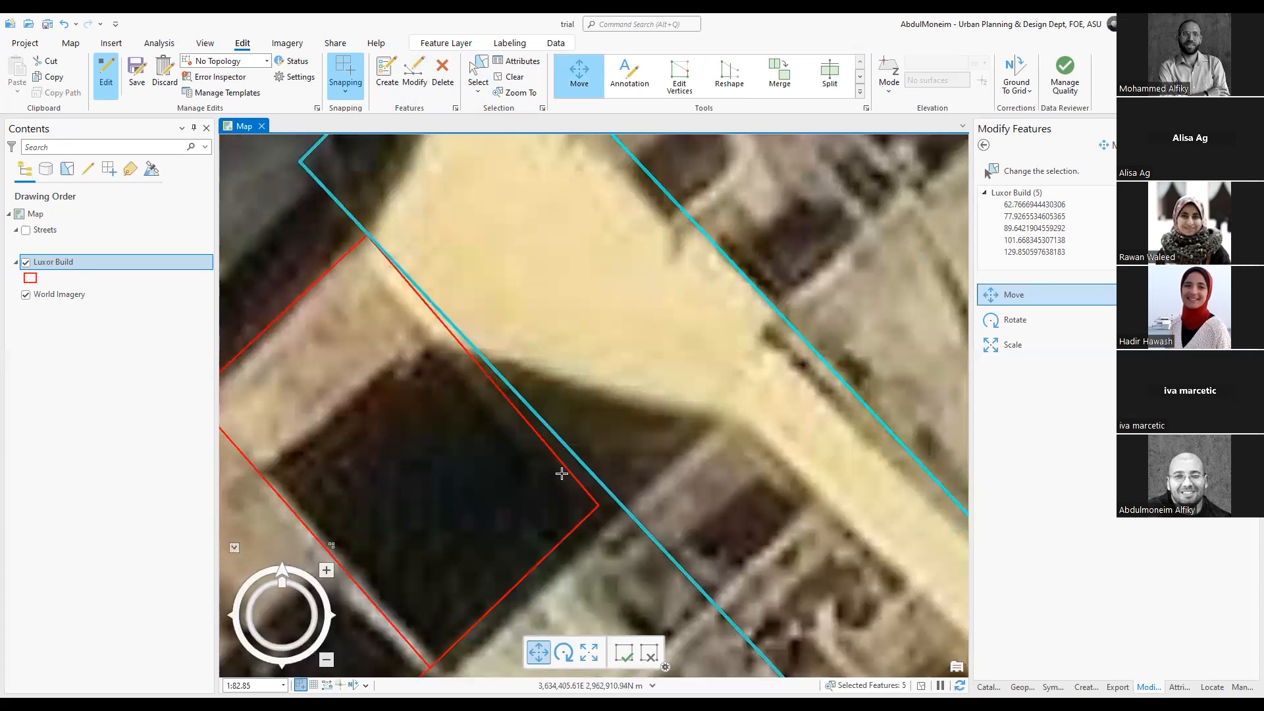
mouse_move(503, 307)
left_mouse_down()
mouse_move(509, 295)
mouse_move(500, 302)
left_mouse_up()
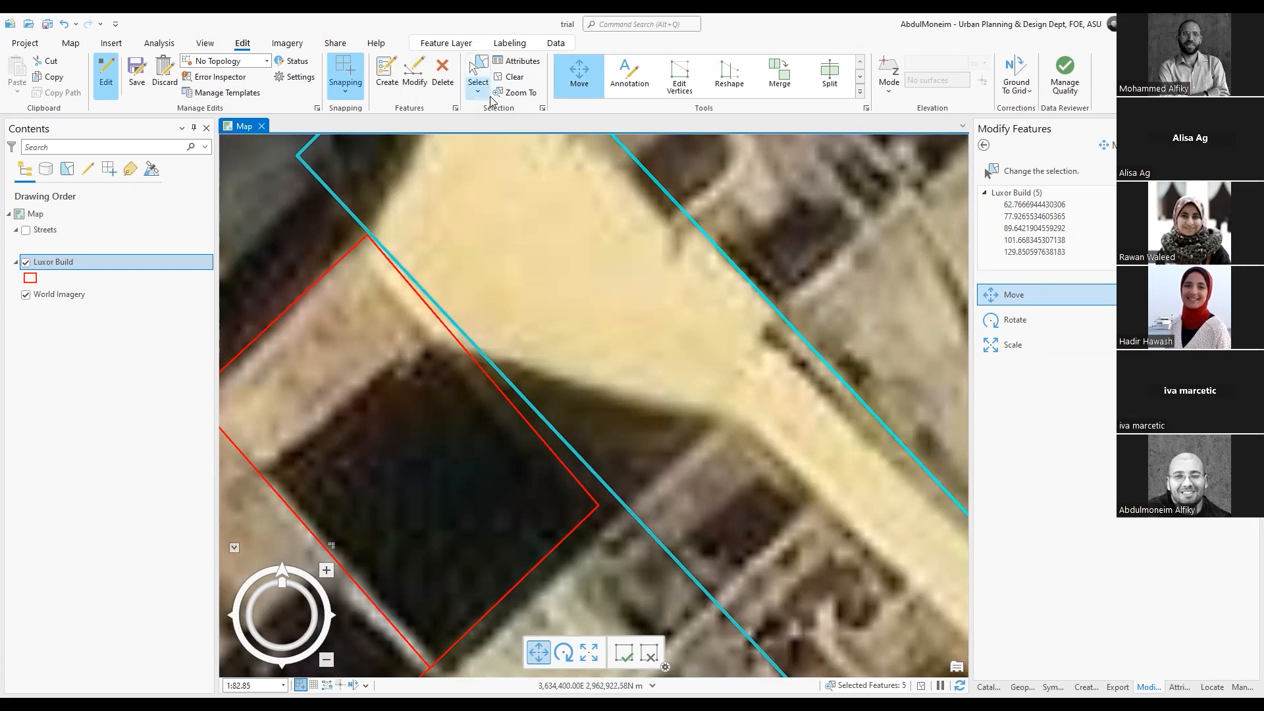
left_click(421, 84)
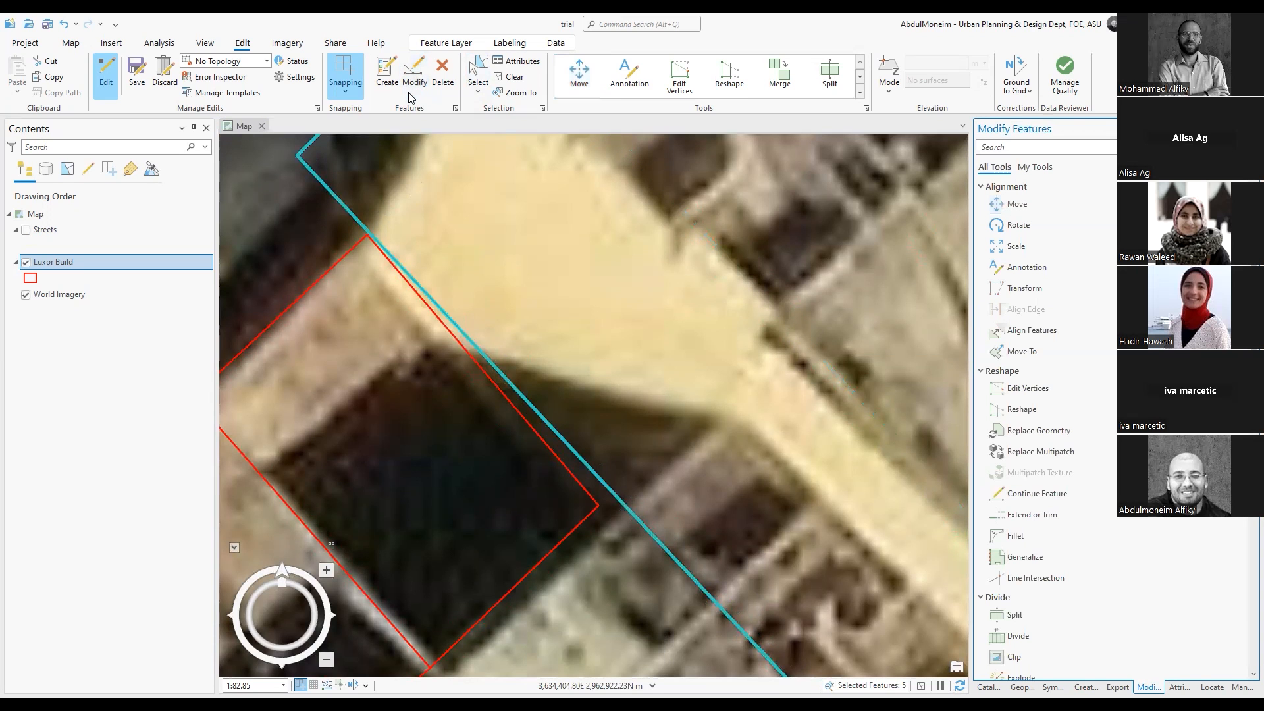
Step: Select only the footprint covering the pale yellow wall and start Edit Vertices on it
scroll(495, 251, "down", 4)
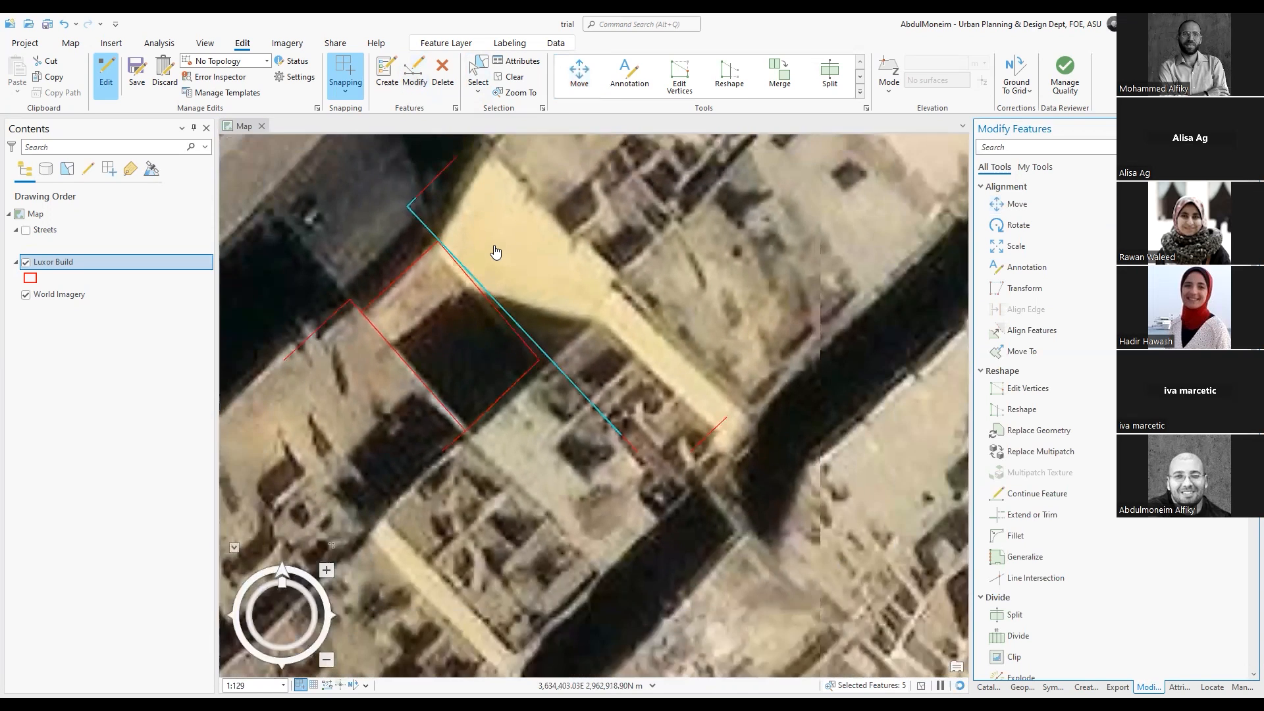
scroll(495, 251, "down", 3)
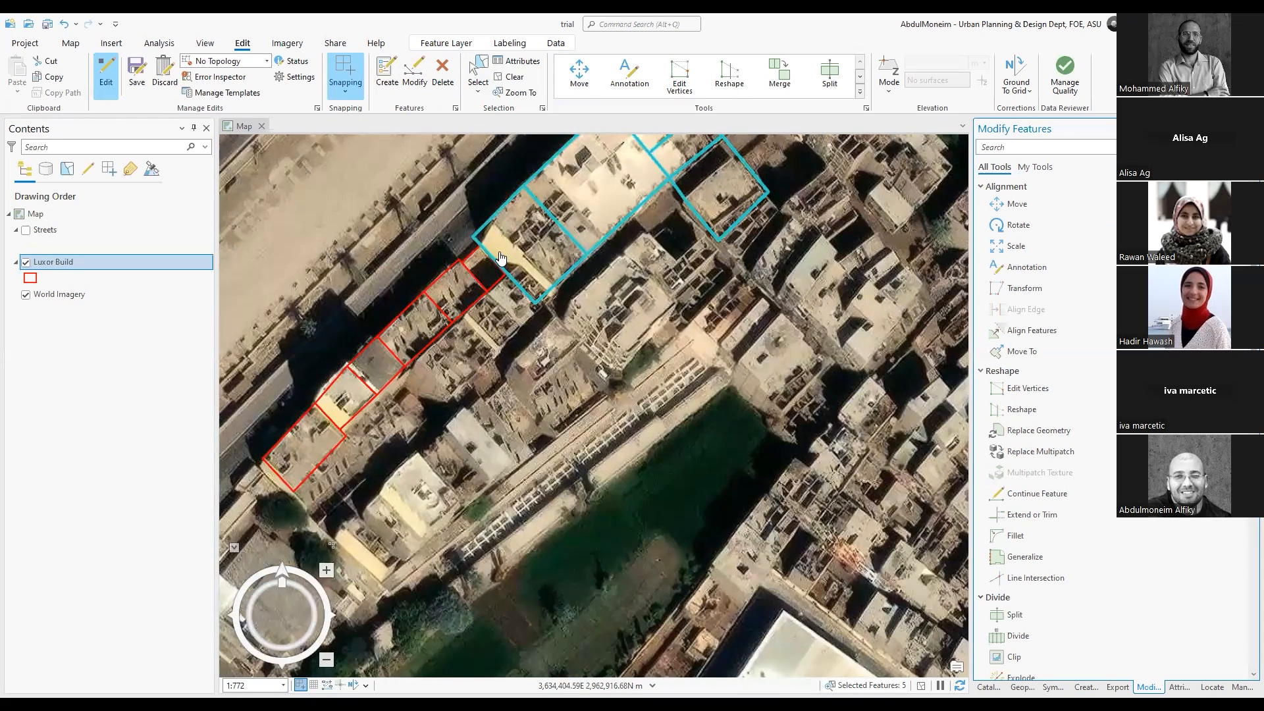
scroll(500, 257, "up", 2)
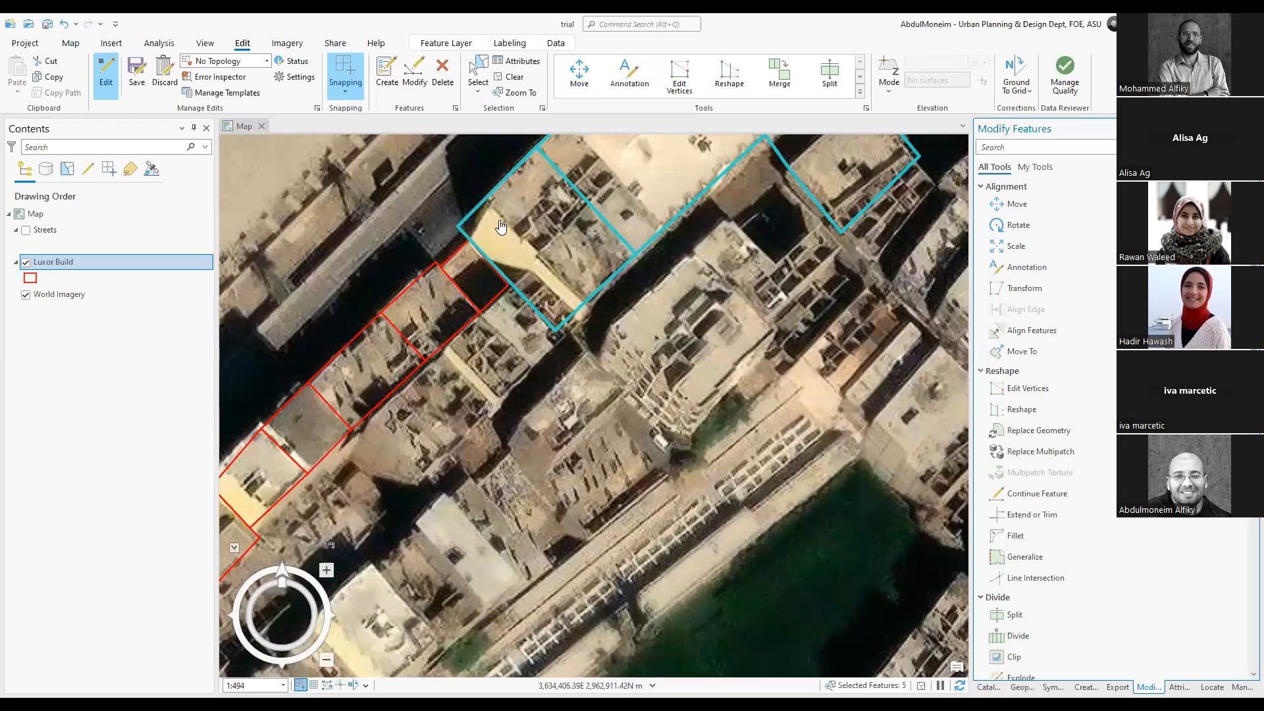
left_click(478, 73)
left_click(434, 226)
left_click(459, 226)
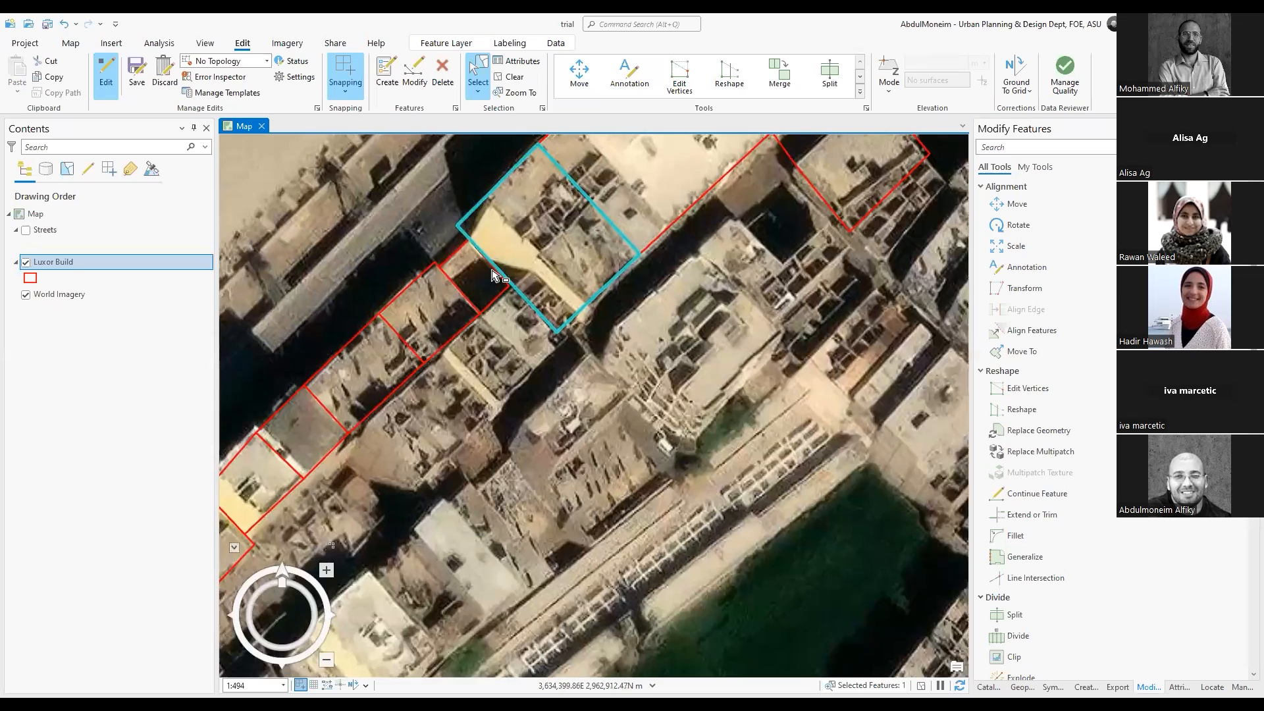
scroll(494, 275, "up", 4)
left_click(1084, 225)
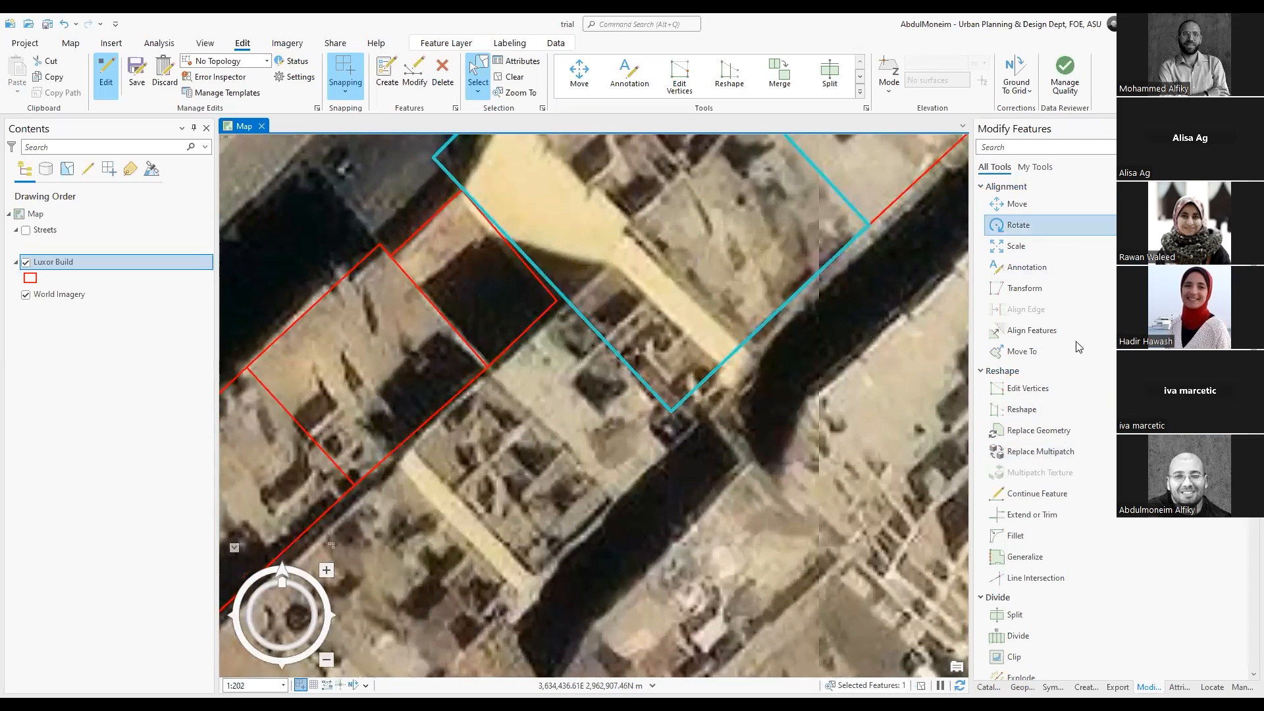
left_click(1077, 342)
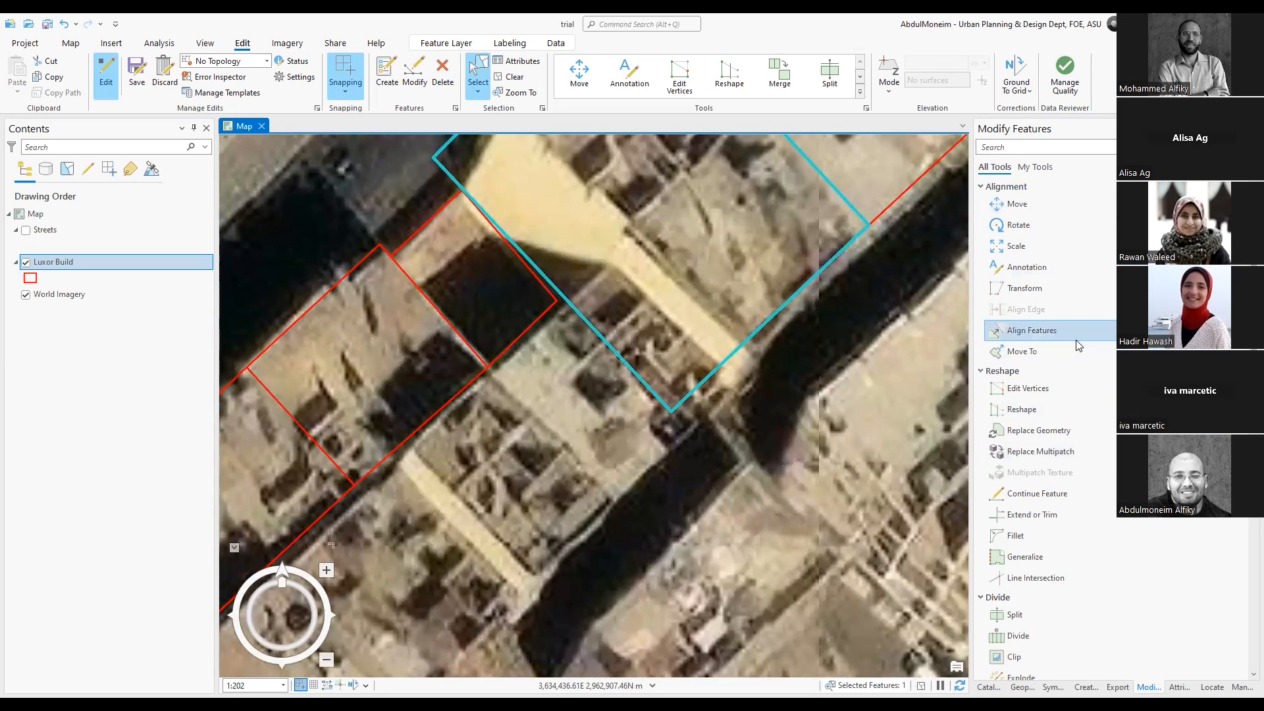
left_click(1031, 397)
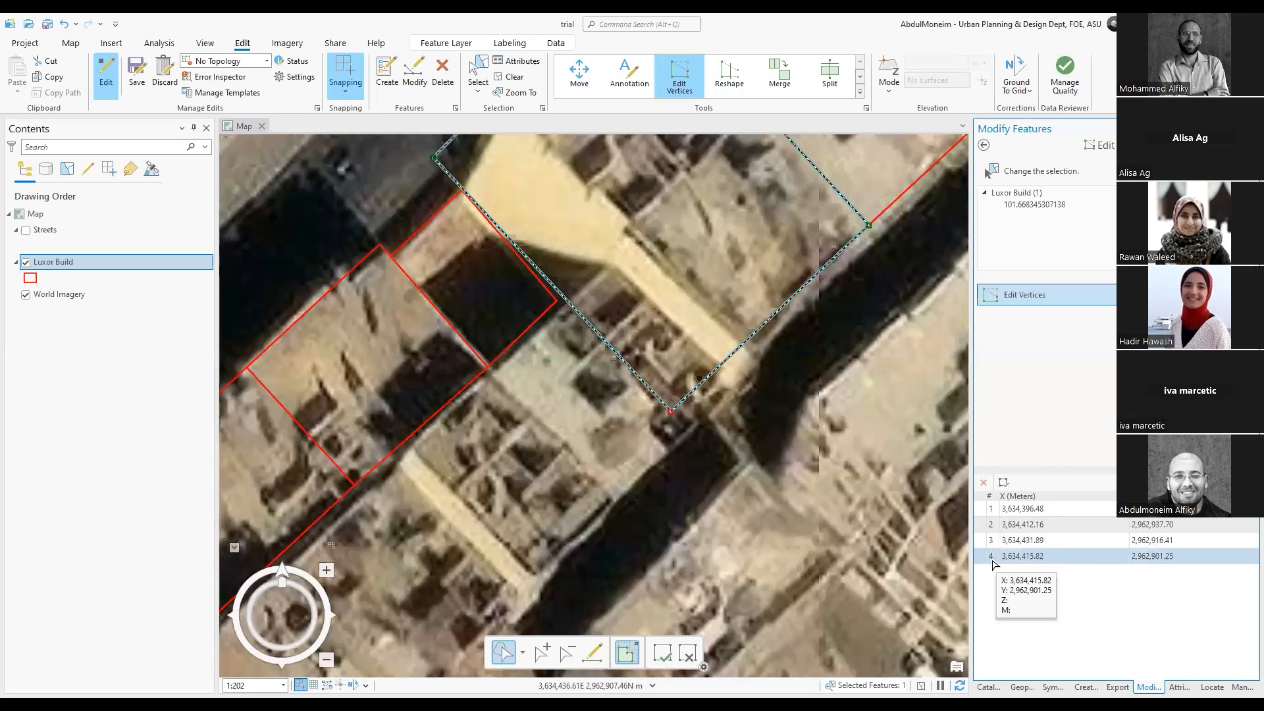
Step: Add a vertex on the southwestern edge of the pale-wall footprint and snap it to the adjoining footprint's northern corner
left_click(457, 187)
right_click(457, 185)
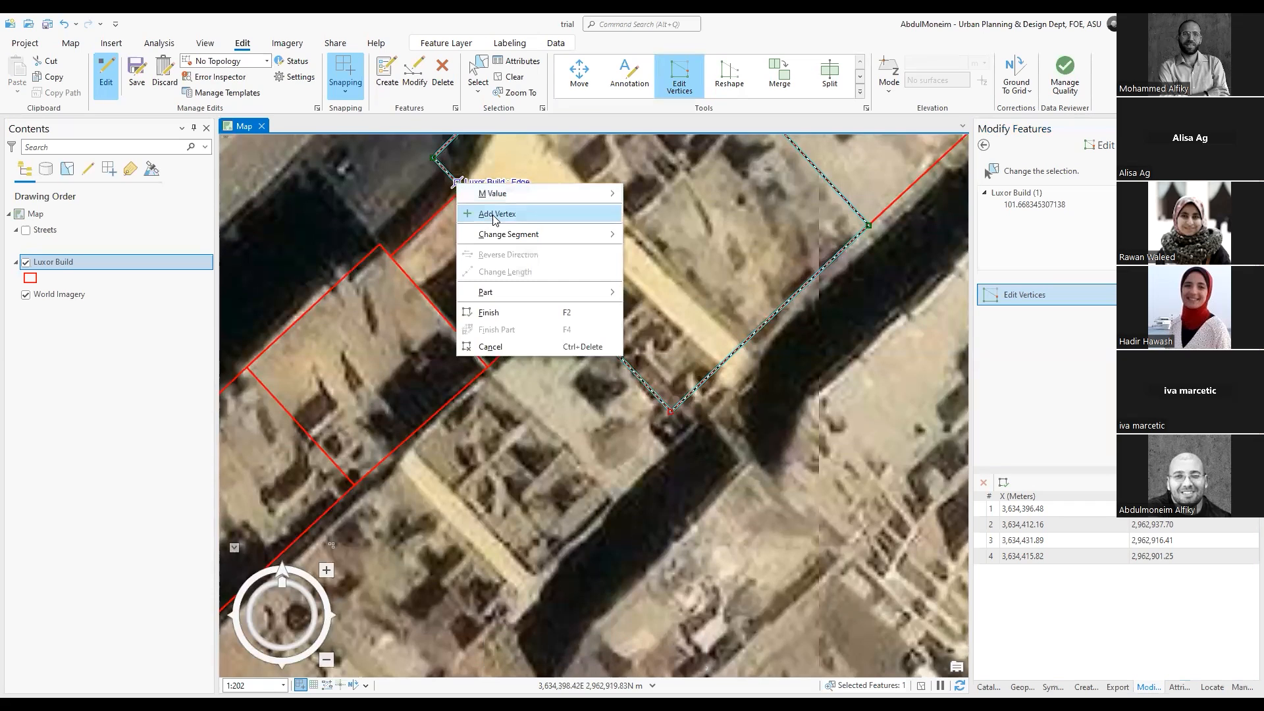
left_click(496, 216)
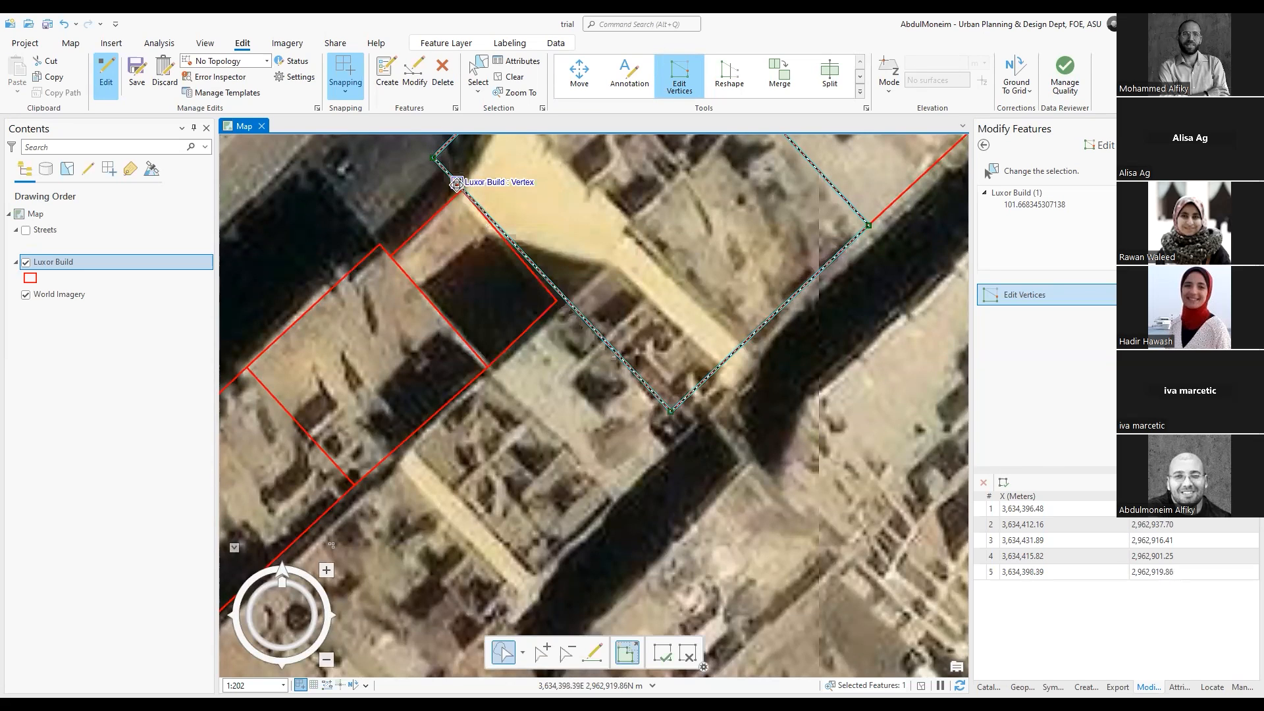
left_click_drag(457, 184, 461, 190)
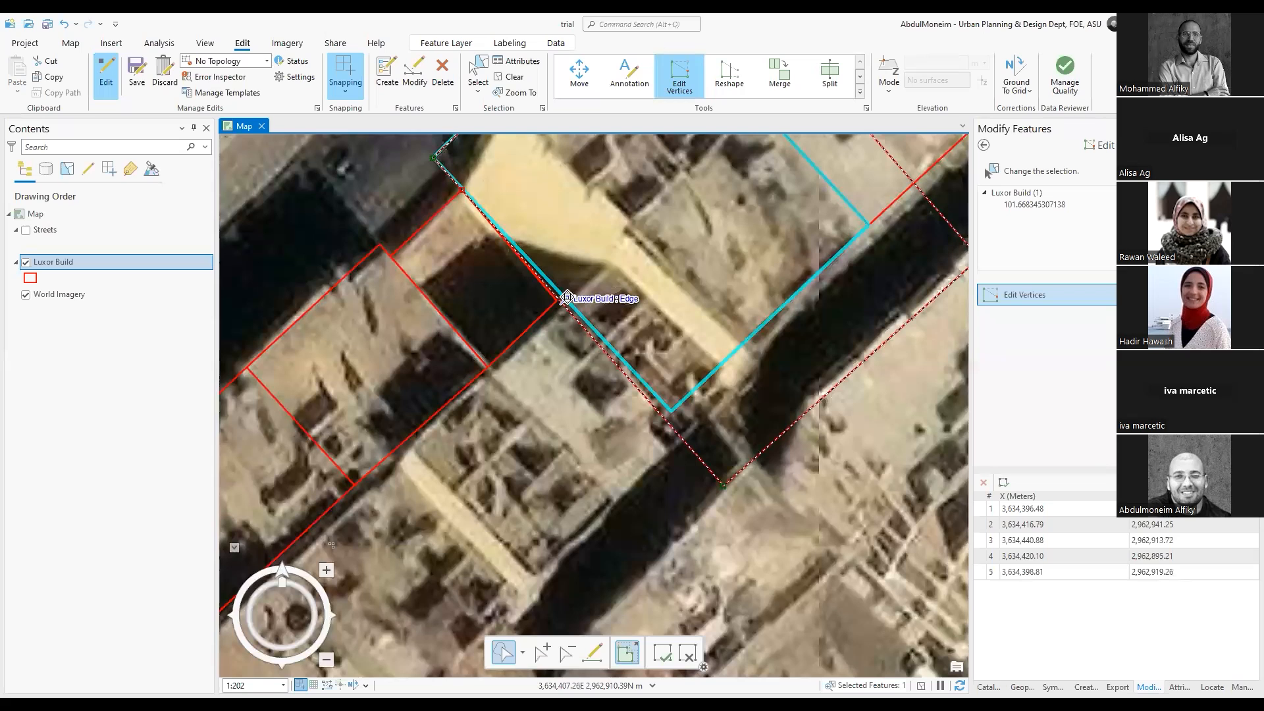
right_click(567, 300)
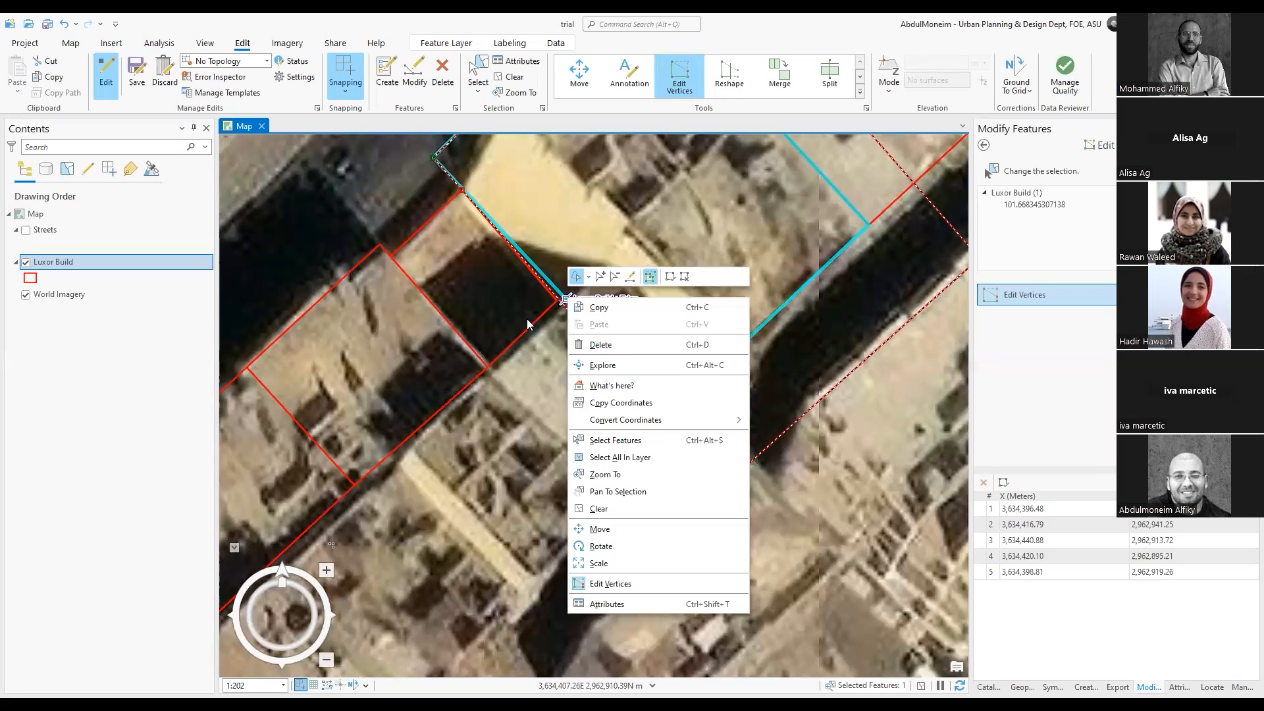
left_click(851, 35)
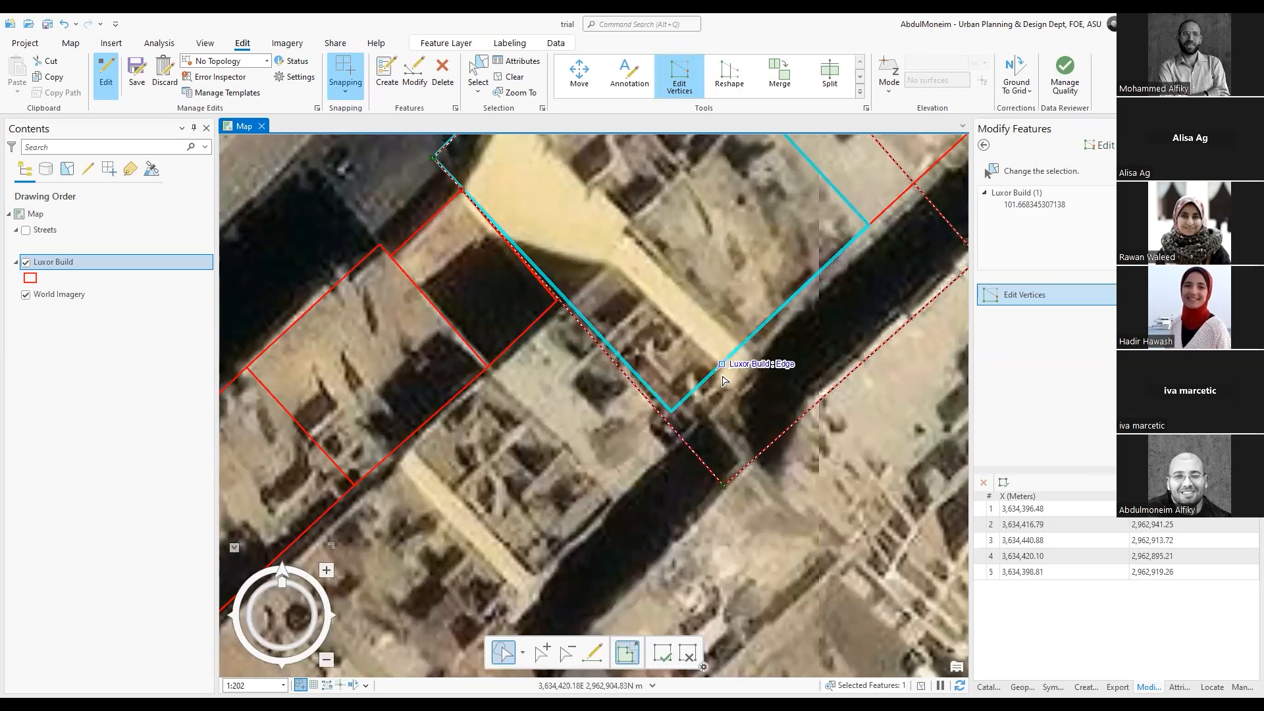
left_click(658, 405)
mouse_move(602, 357)
left_mouse_down()
mouse_move(580, 331)
mouse_move(624, 412)
left_mouse_up()
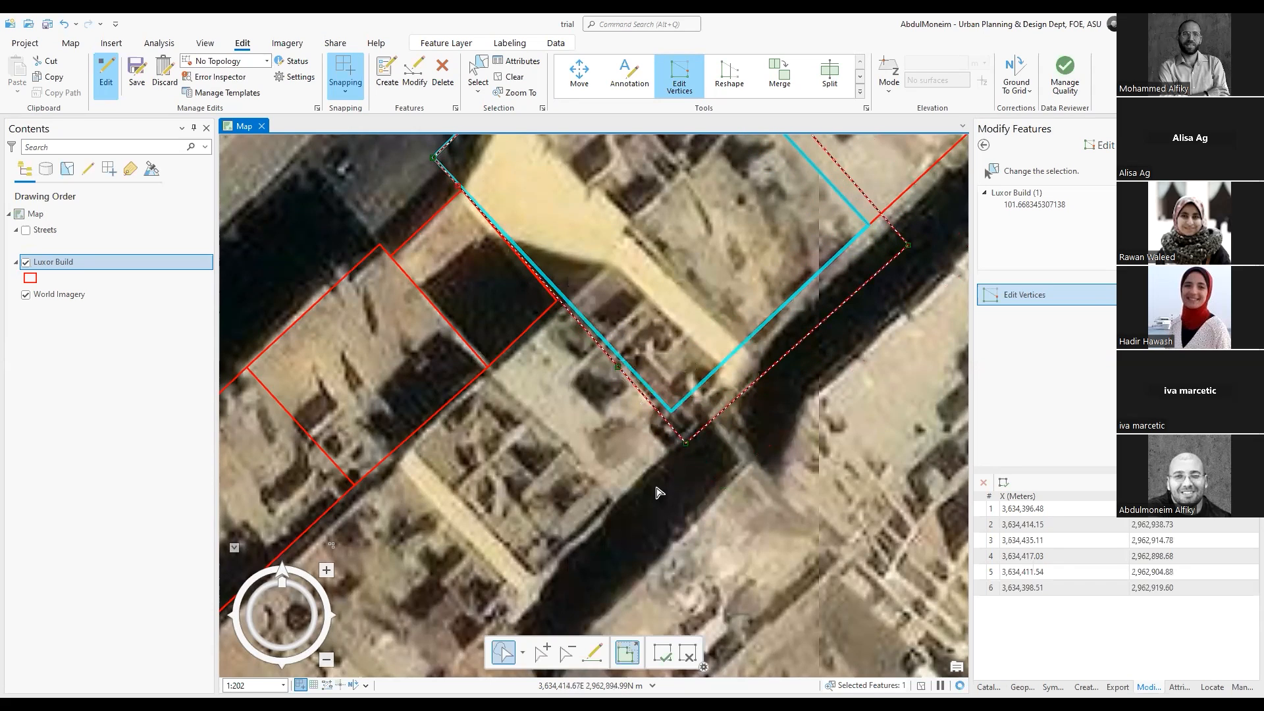
key("ctrl+z")
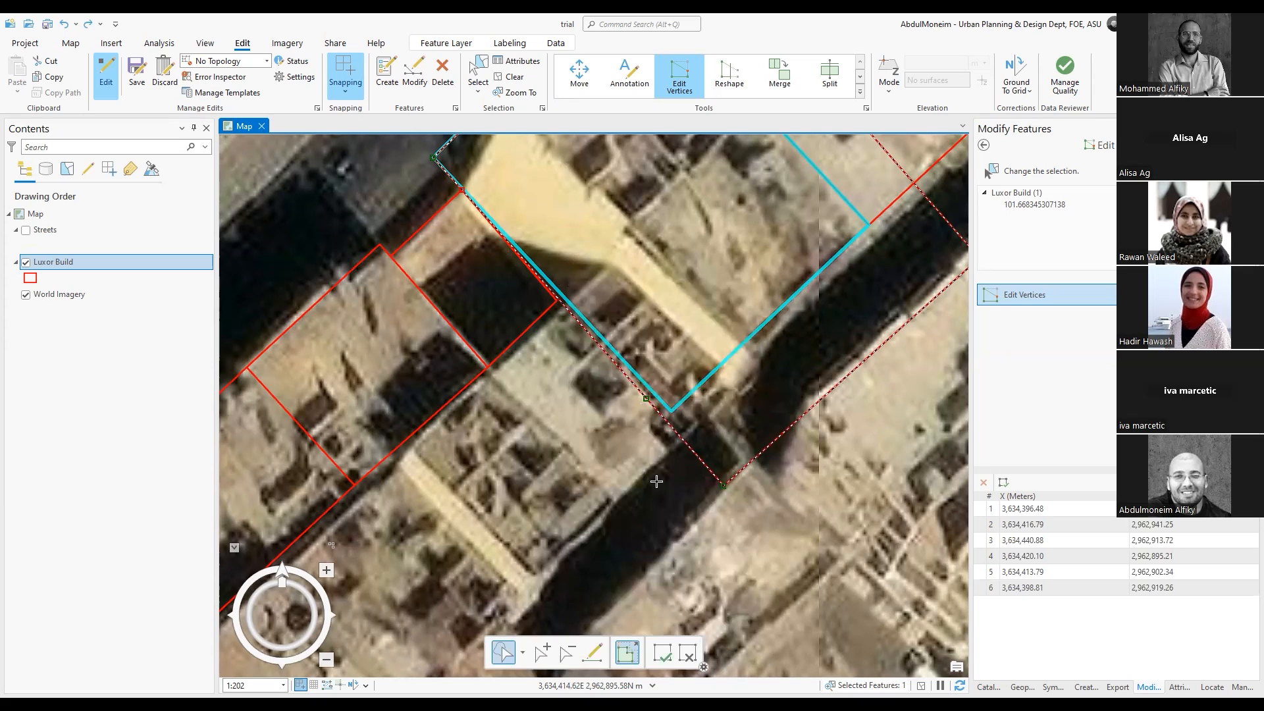
key("Delete")
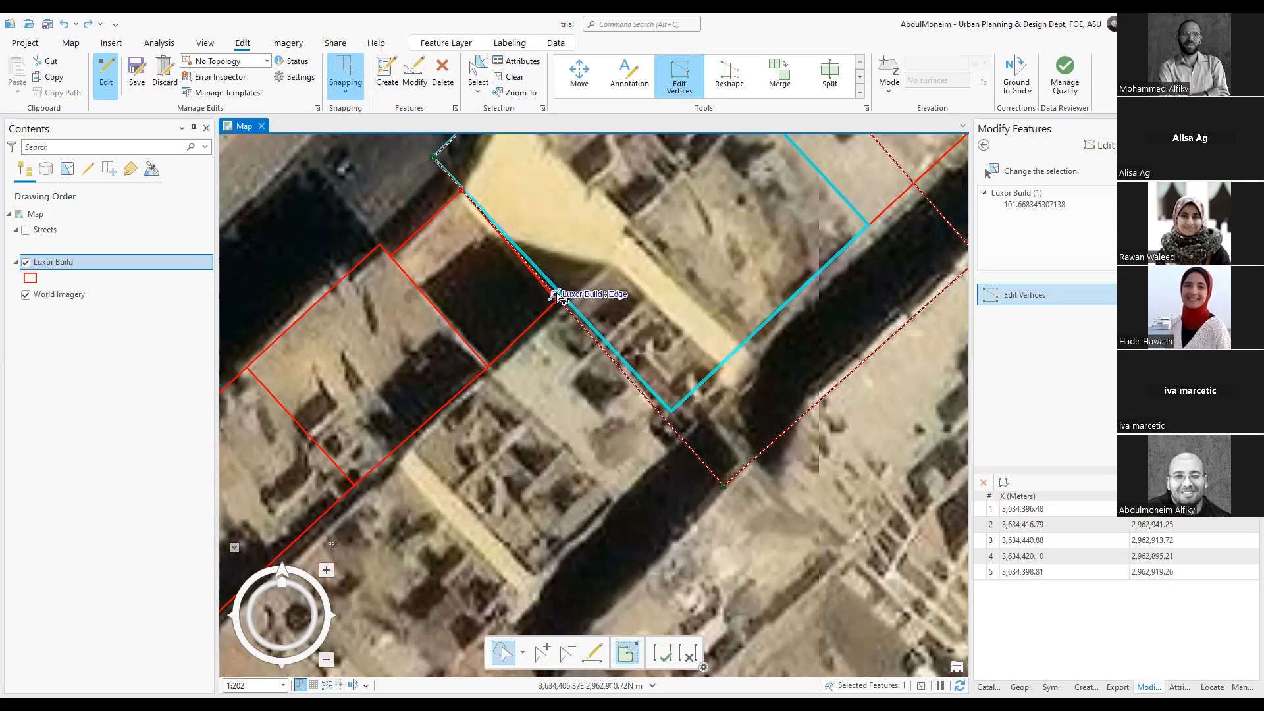
Step: Add another vertex on the same edge, snap it to the adjoining footprint's eastern corner, and finish the vertex edit
scroll(558, 302, "up", 2)
scroll(558, 302, "up", 4)
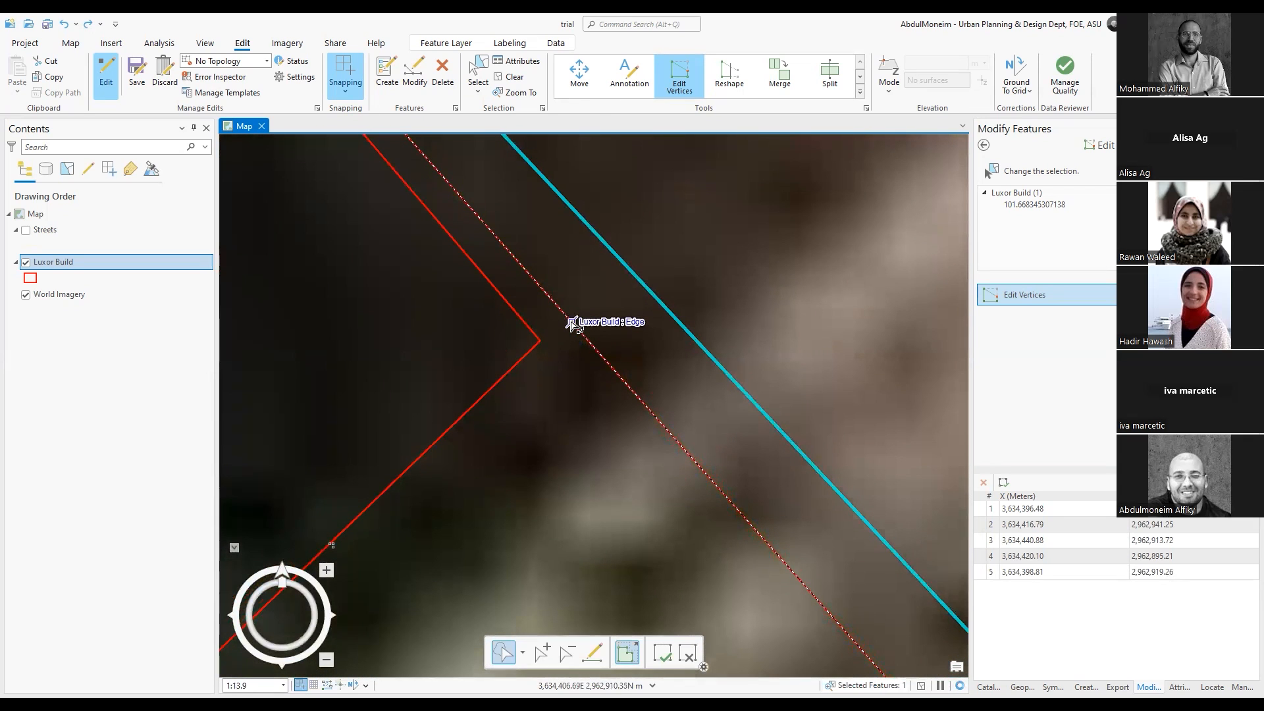
right_click(572, 324)
left_click(586, 322)
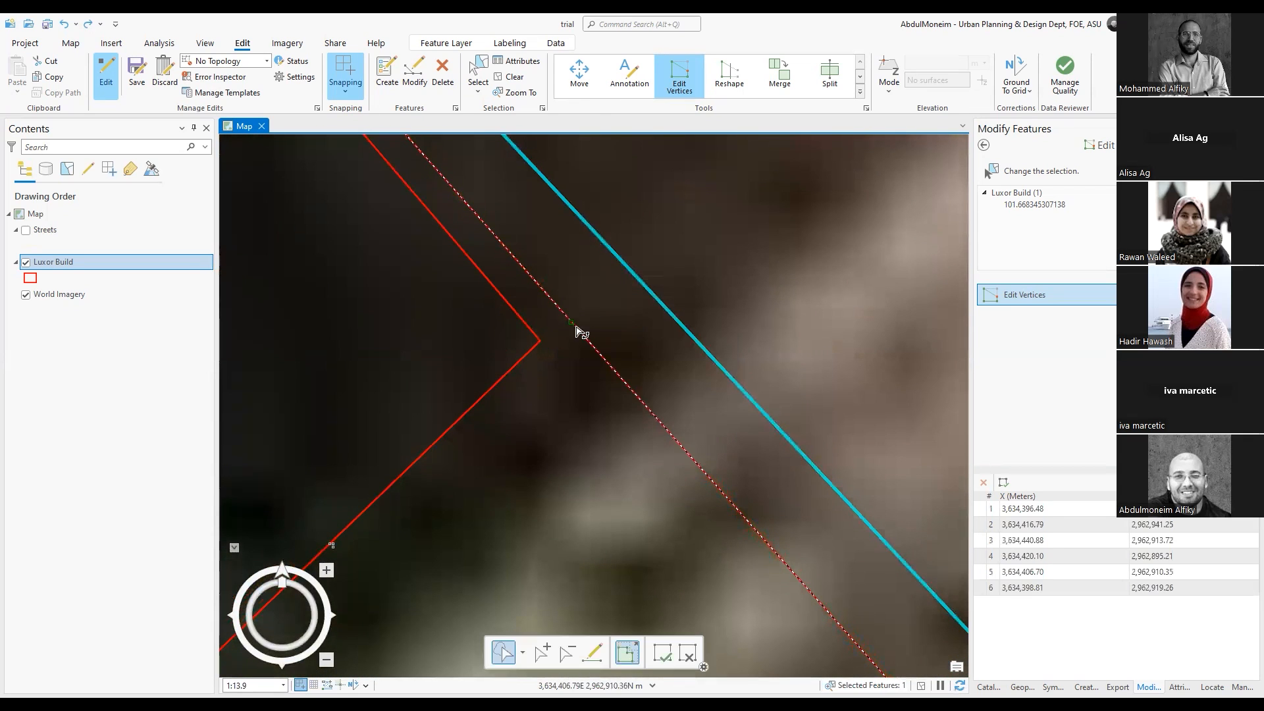
left_click_drag(564, 327, 540, 341)
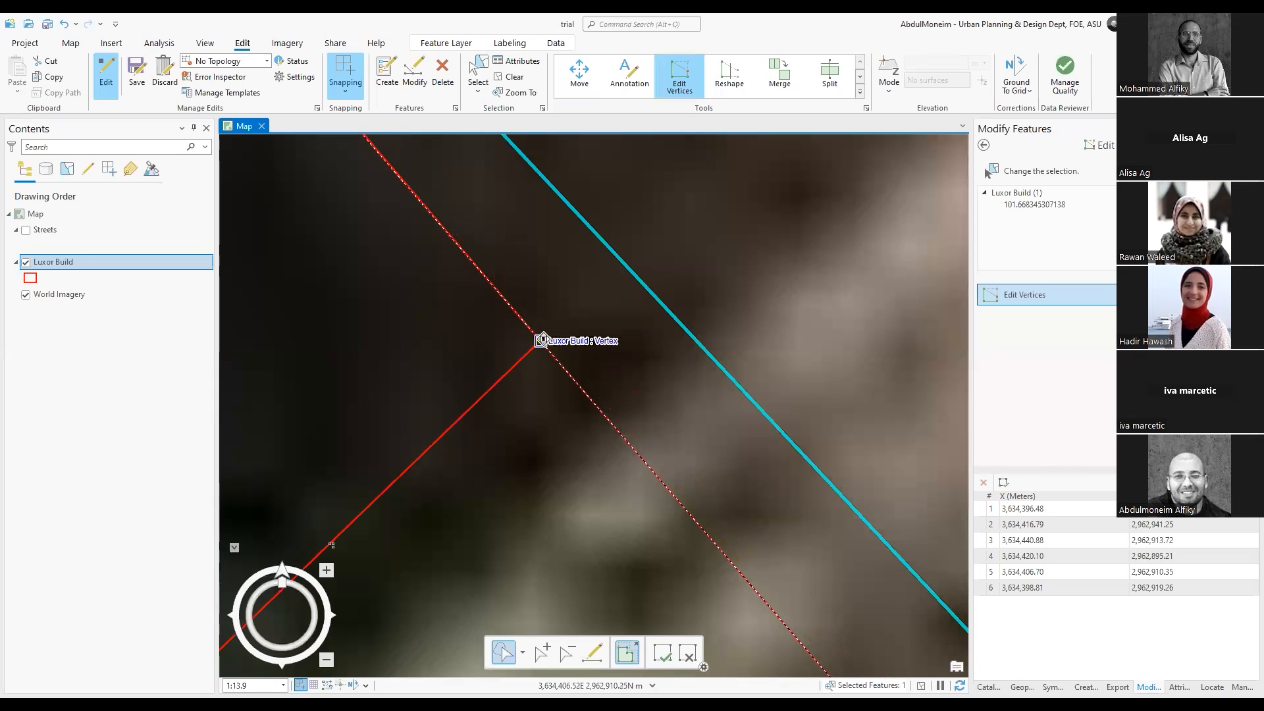
scroll(576, 323, "down", 3)
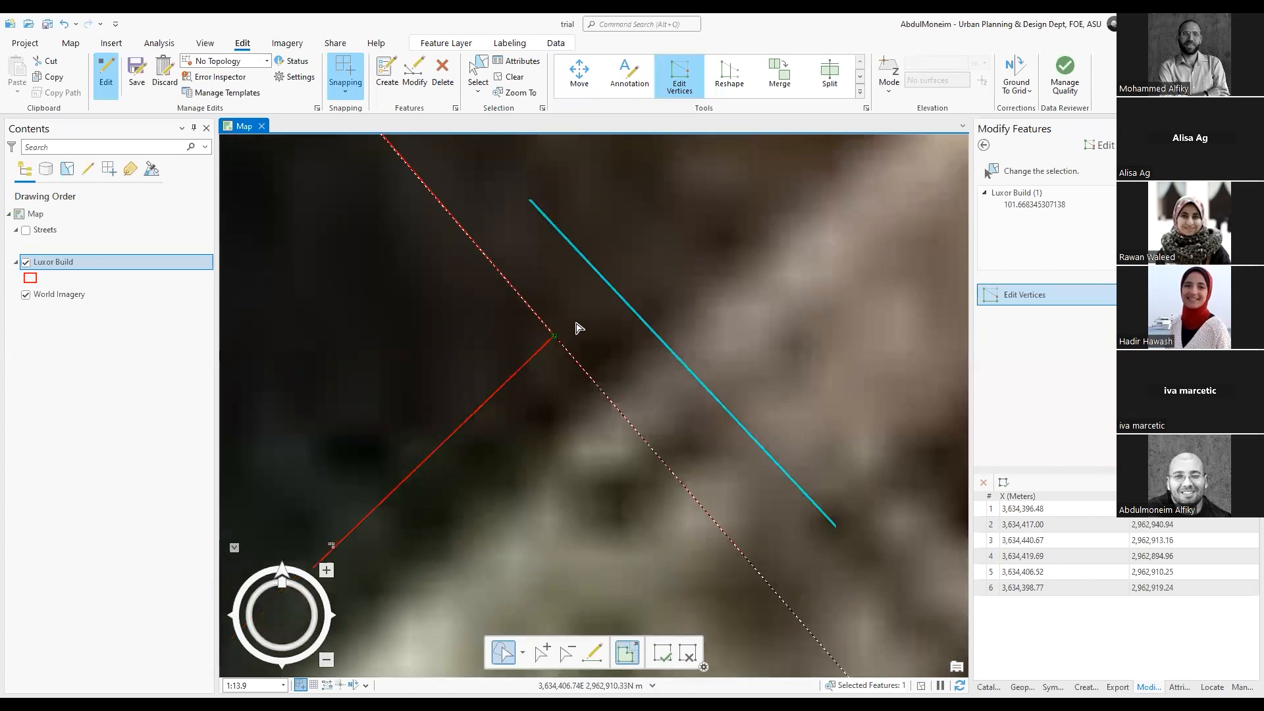
scroll(576, 328, "down", 4)
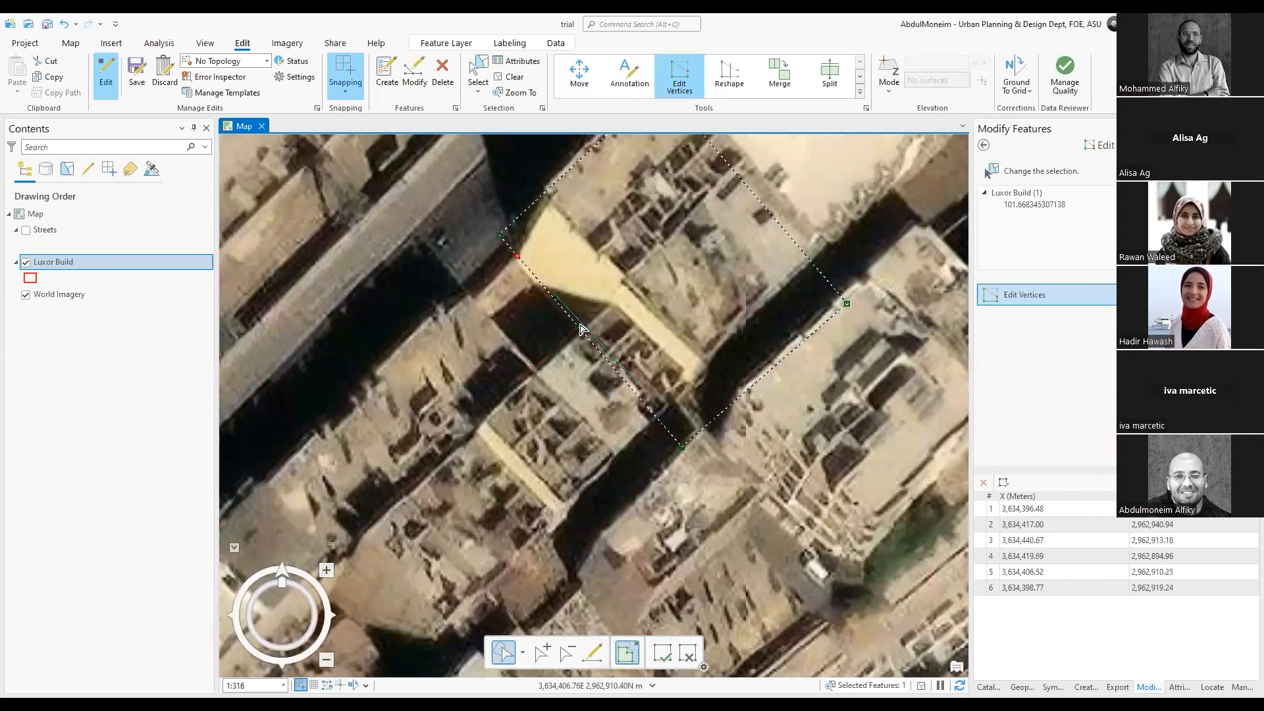
key("F2")
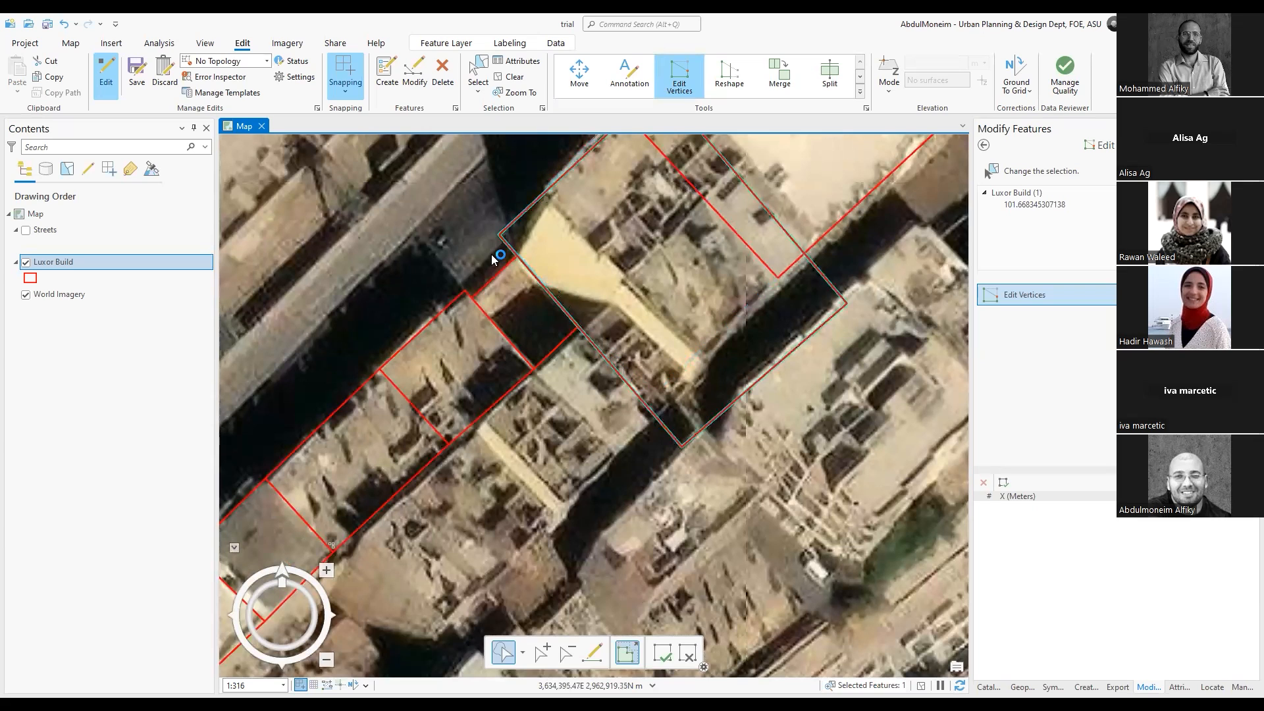
Step: Leave Edit Vertices with no footprint selected and save all edits
scroll(709, 298, "down", 2)
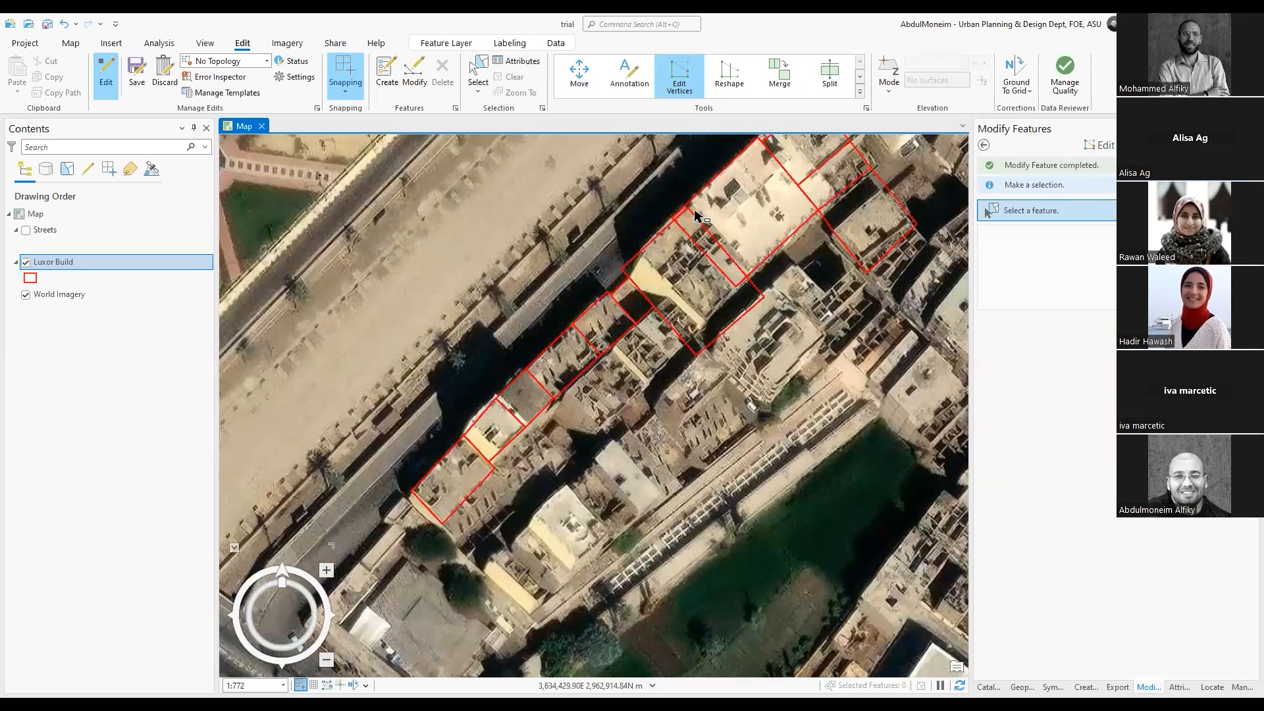
left_click(715, 243)
left_click(657, 237)
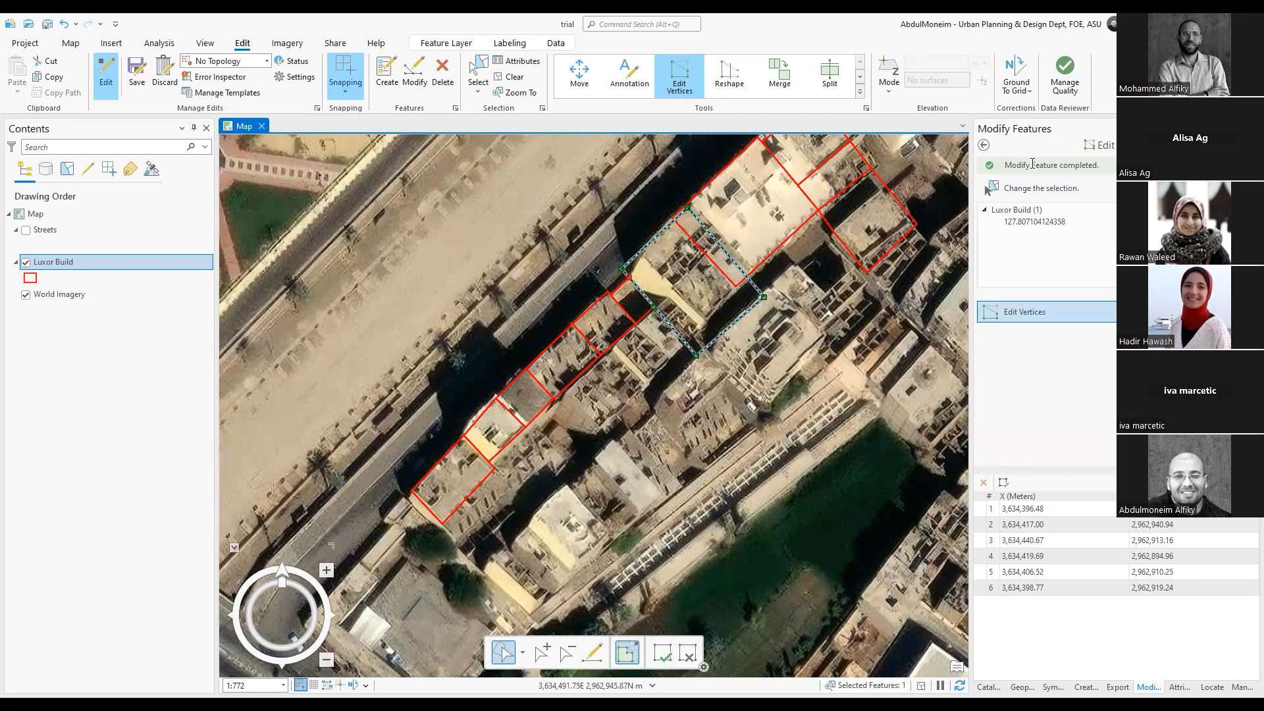
left_click(984, 145)
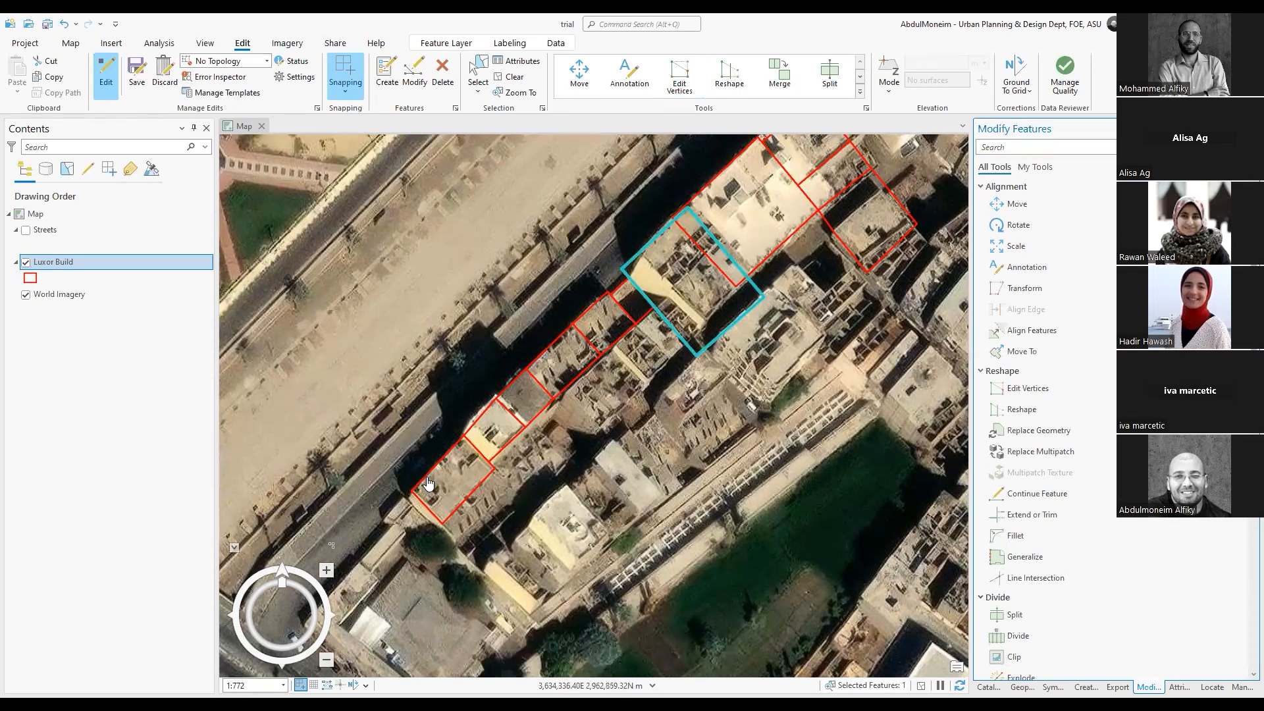
left_click(639, 370)
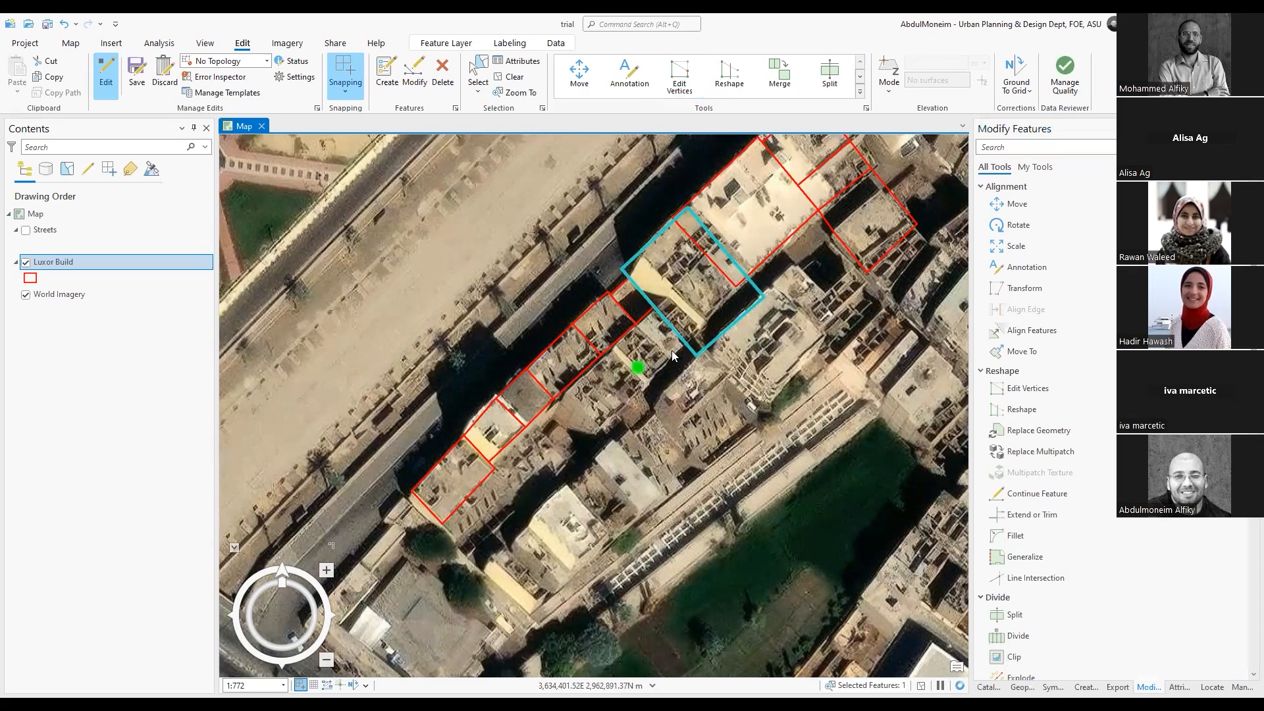
left_click(1104, 211)
left_click(511, 77)
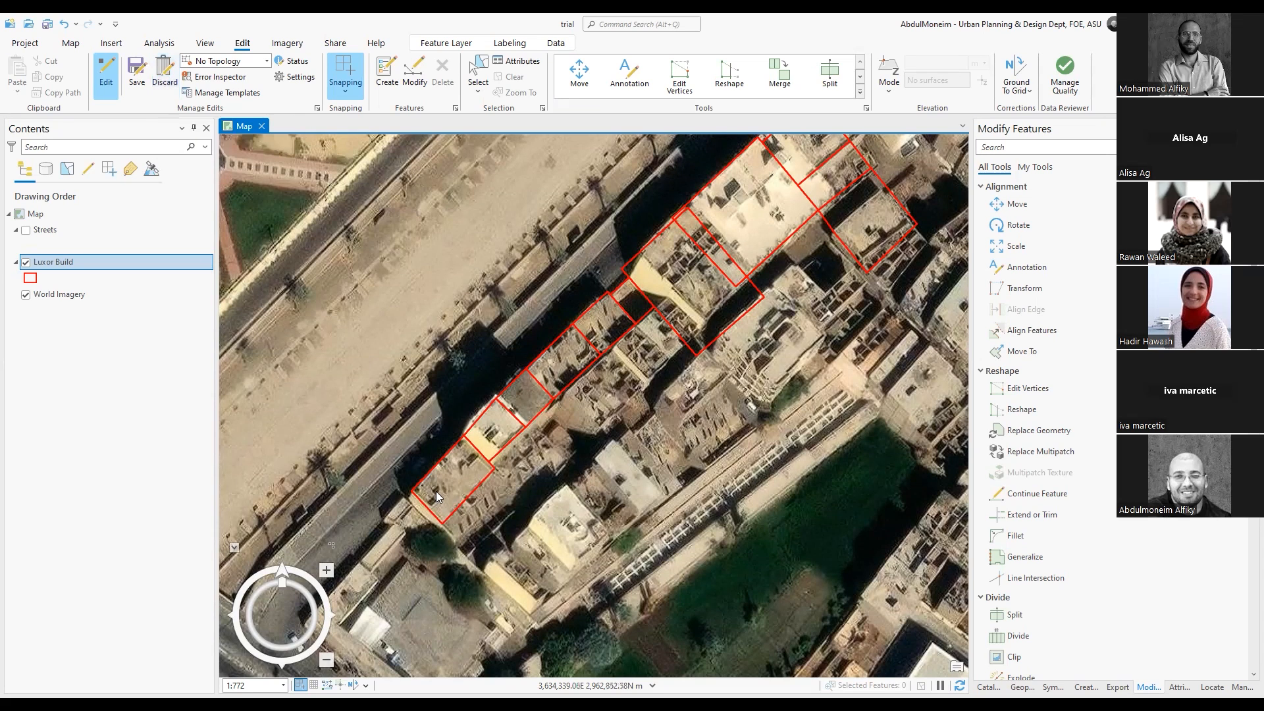
left_click(134, 74)
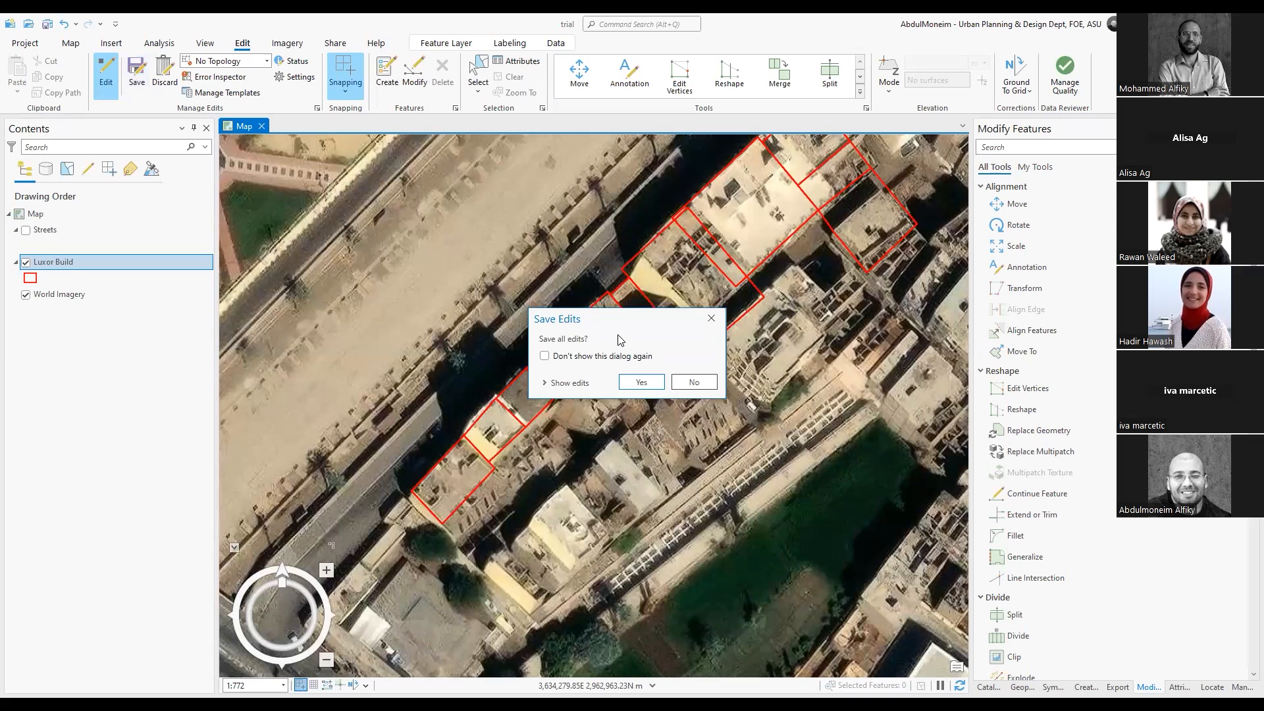
left_click(646, 384)
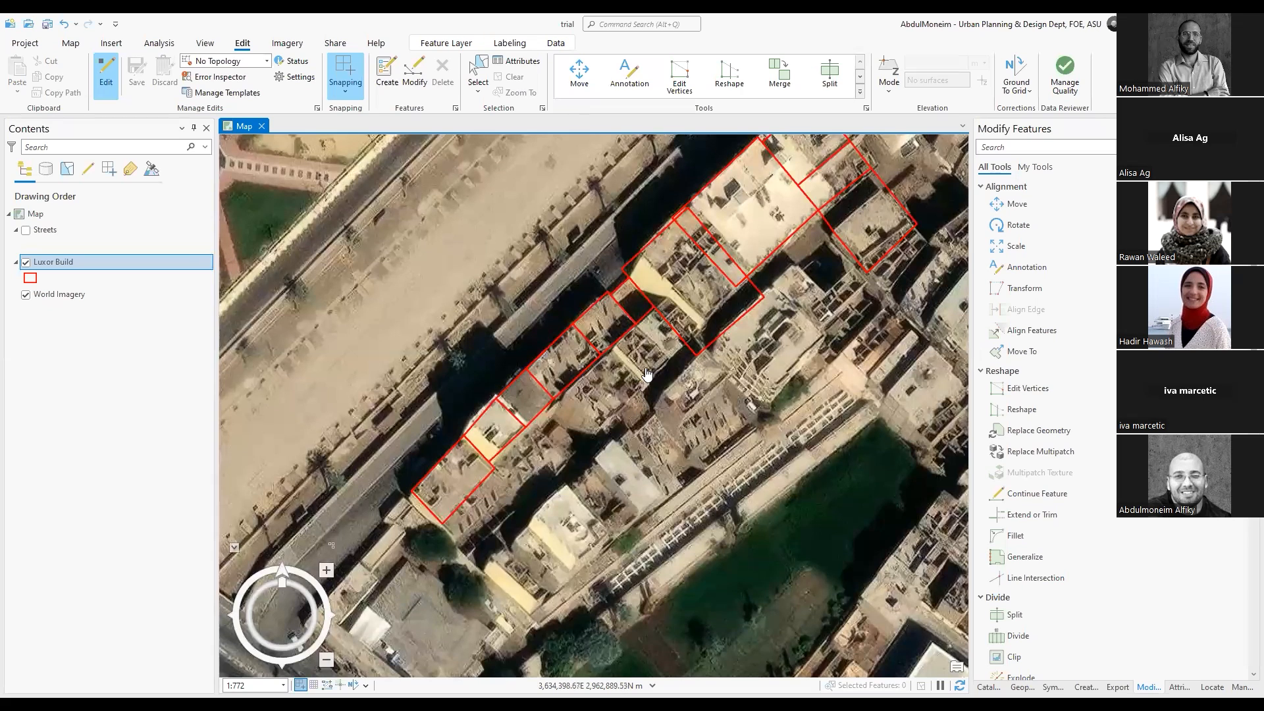
Step: For the small dark footprint southwest of the pale wall, set heights to 1 and Building_Use to Commercial, and apply the changes
left_click_drag(581, 425, 510, 488)
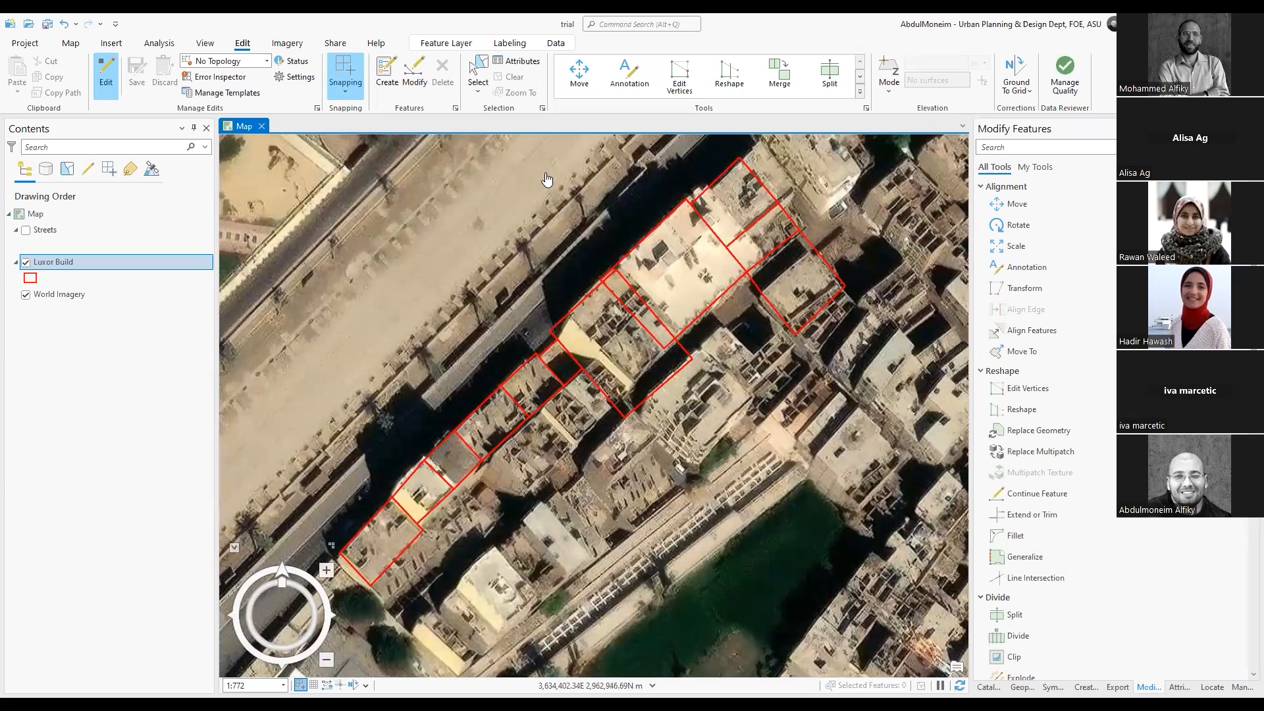
left_click(478, 69)
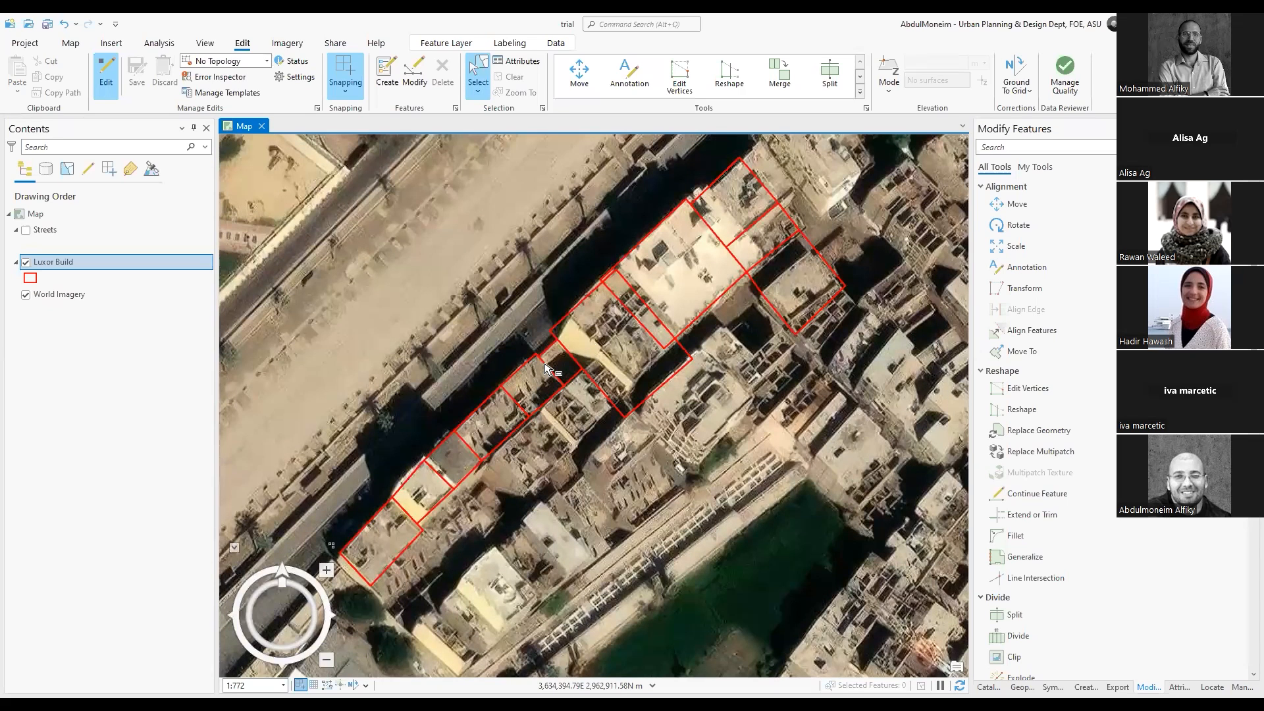
left_click(567, 359)
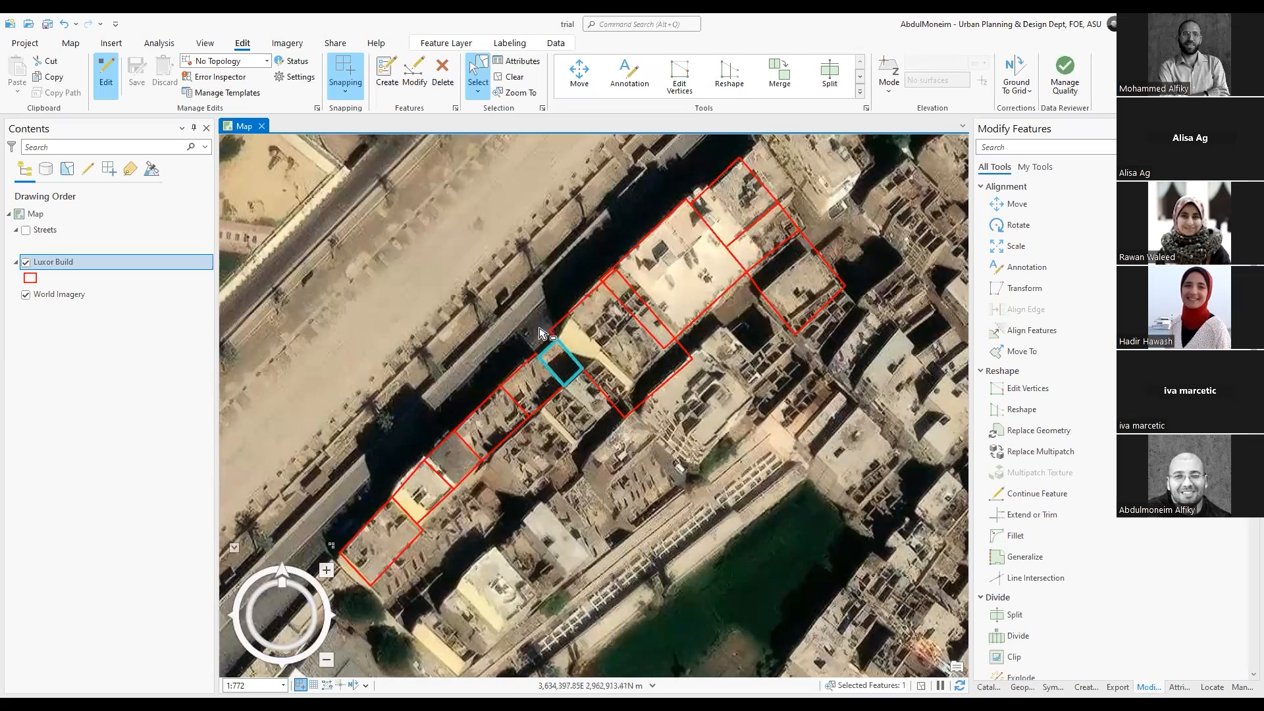
left_click(525, 62)
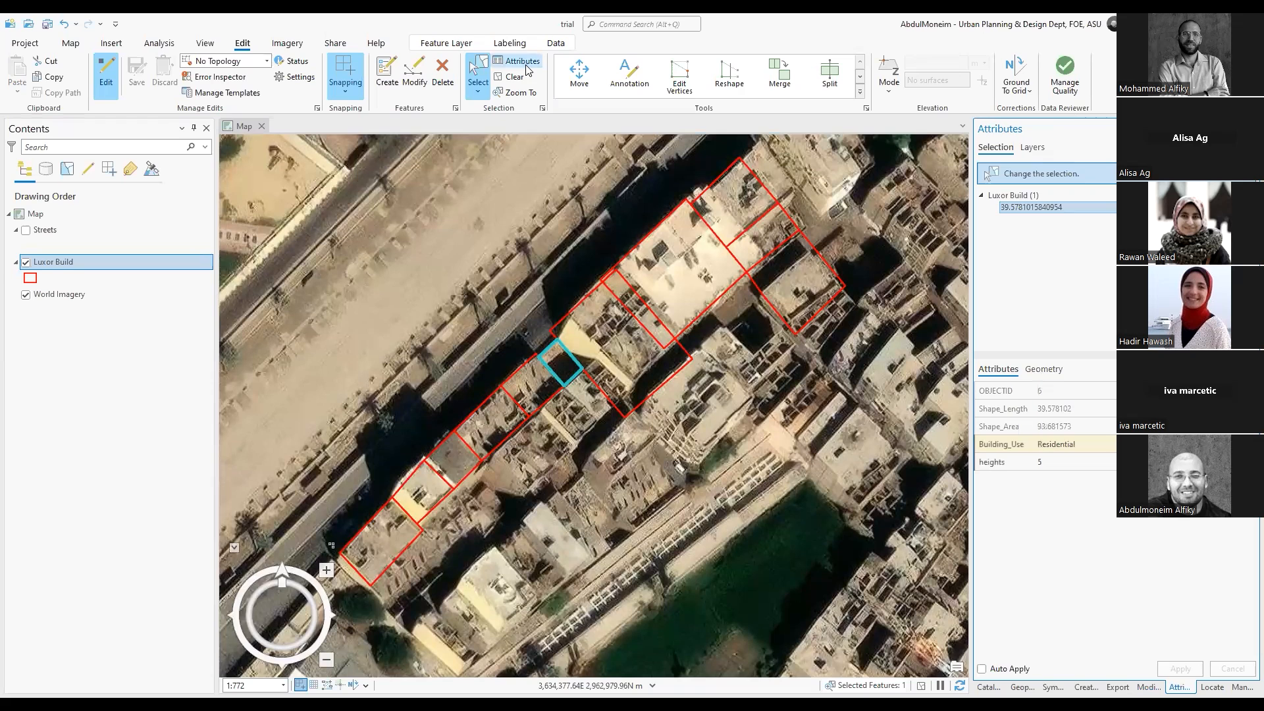
left_click(1061, 462)
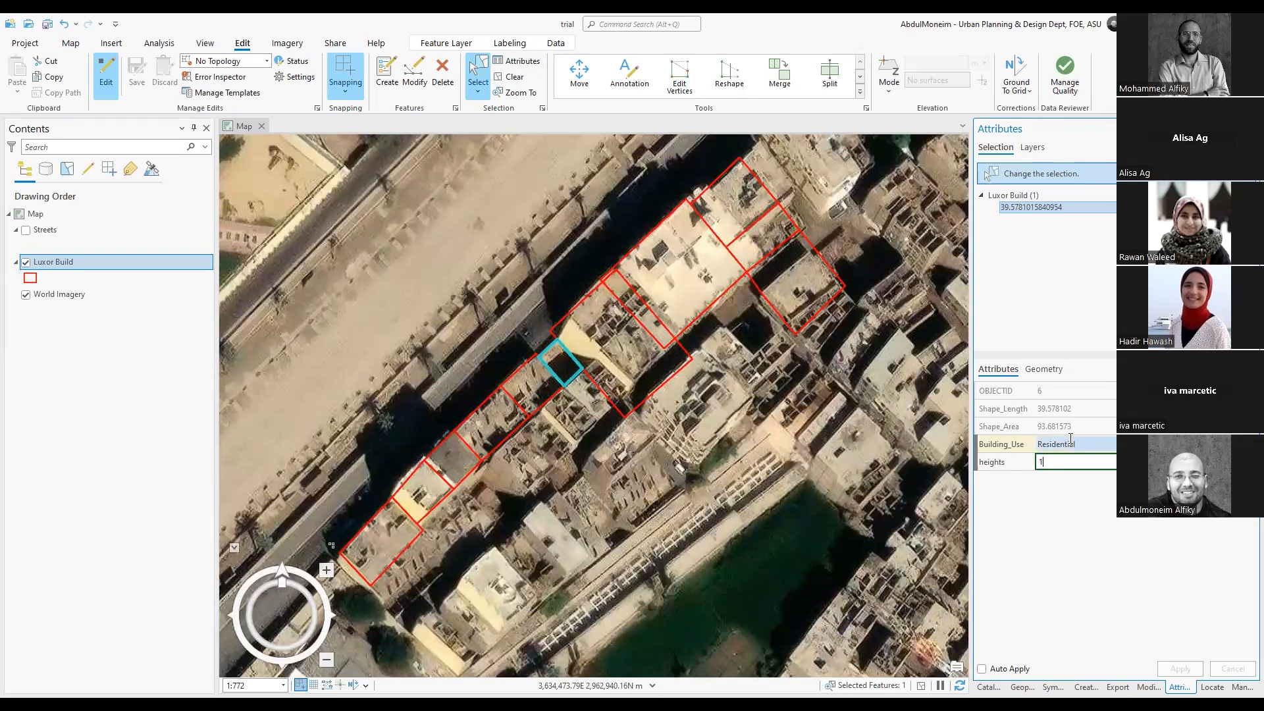
left_click(1085, 445)
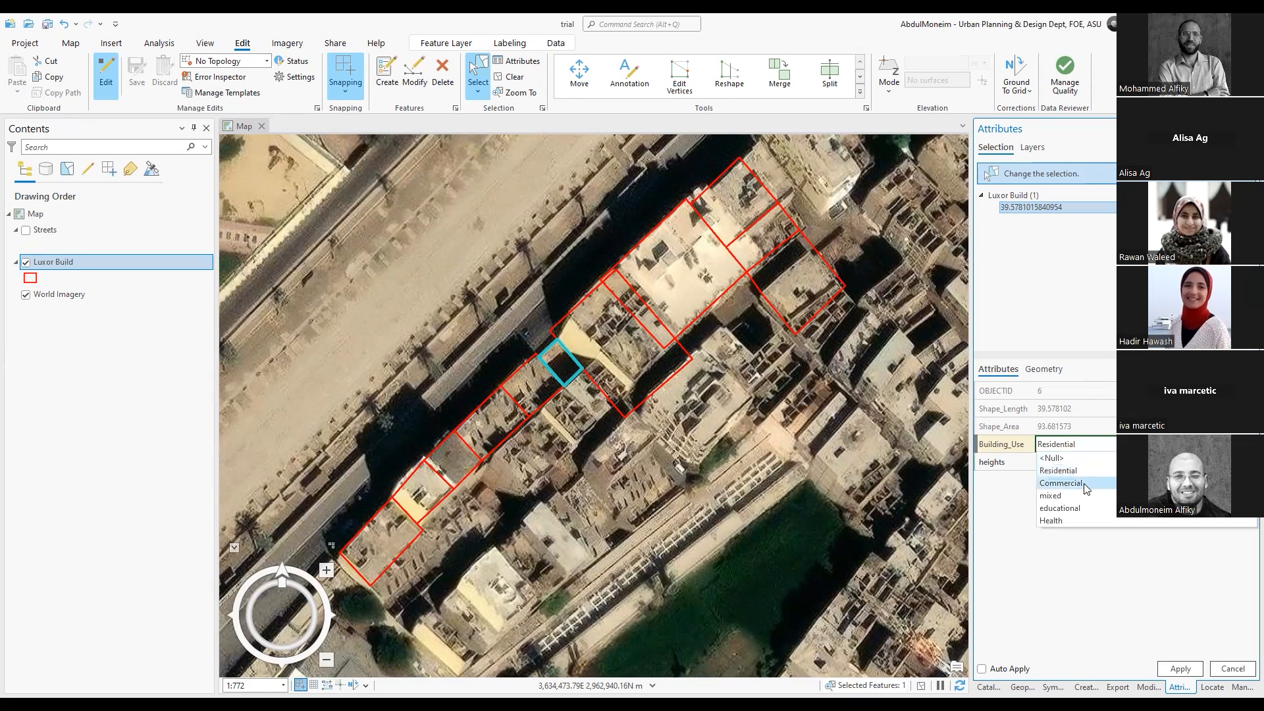
left_click(1061, 484)
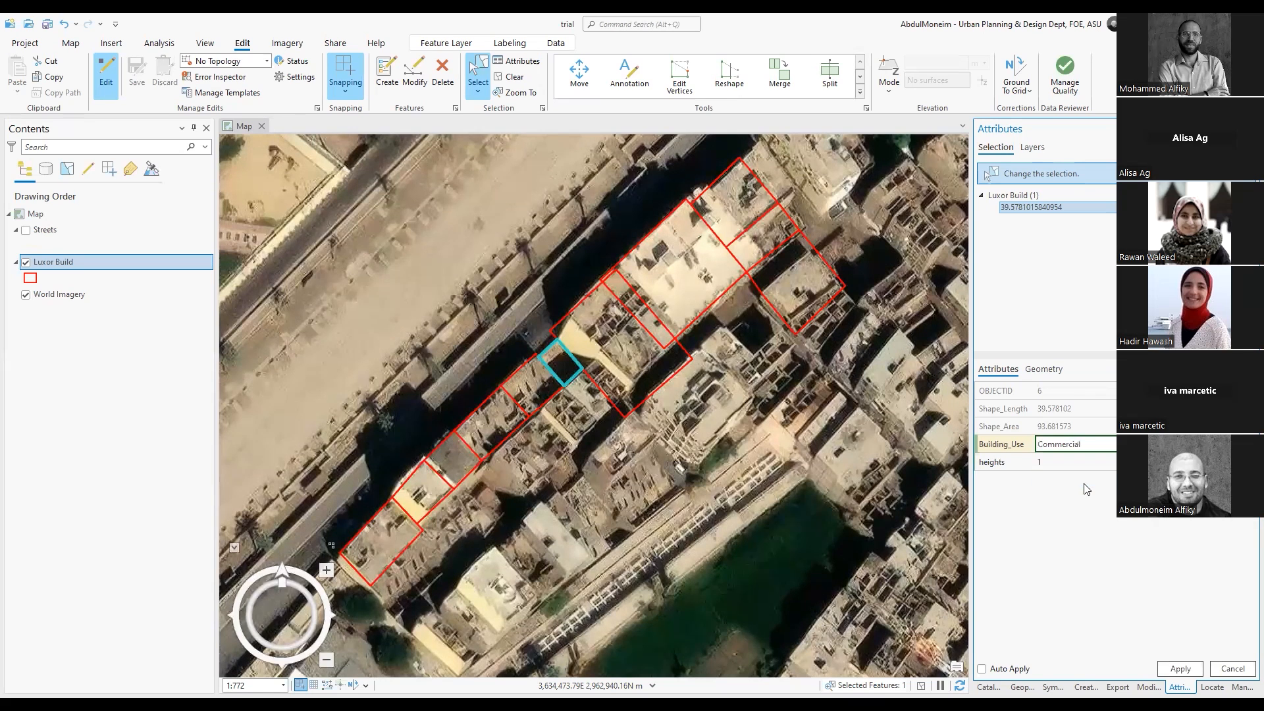
left_click(1185, 669)
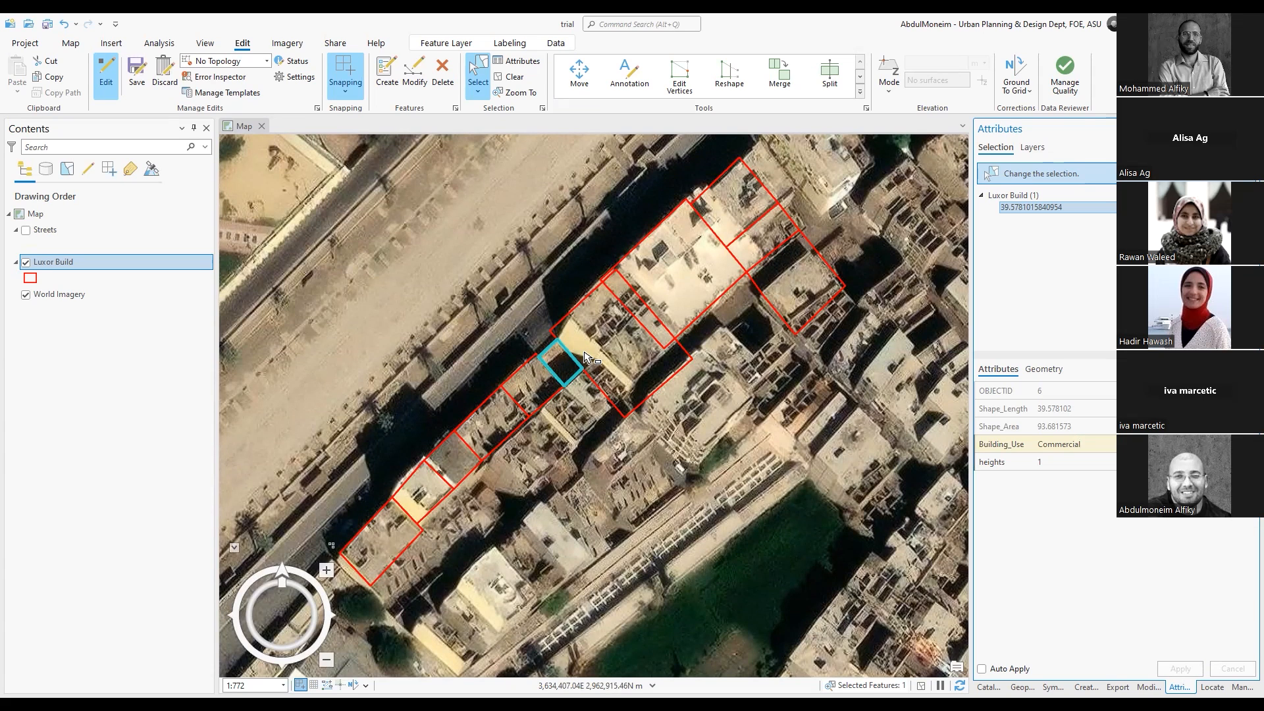
Step: Select the large white-roofed footprint together with the two footprints adjoining its northeastern side
left_click(692, 288)
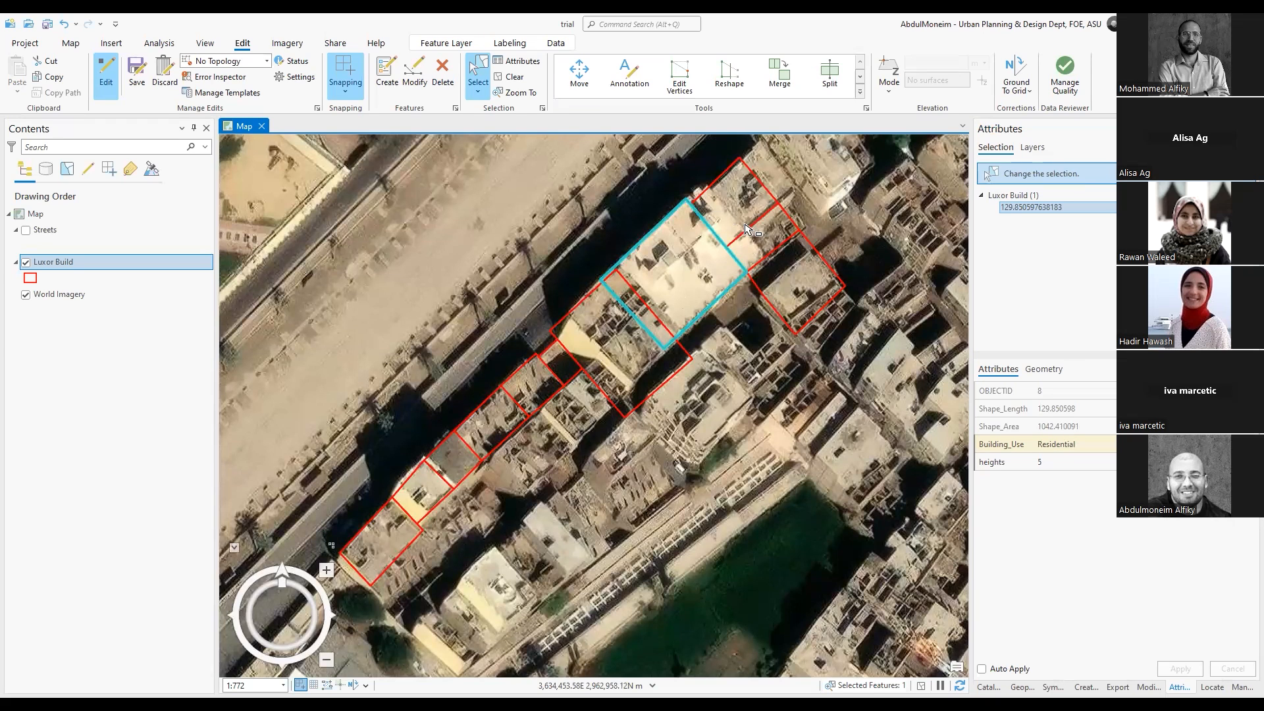
left_click(740, 212)
left_click_drag(742, 212, 712, 256)
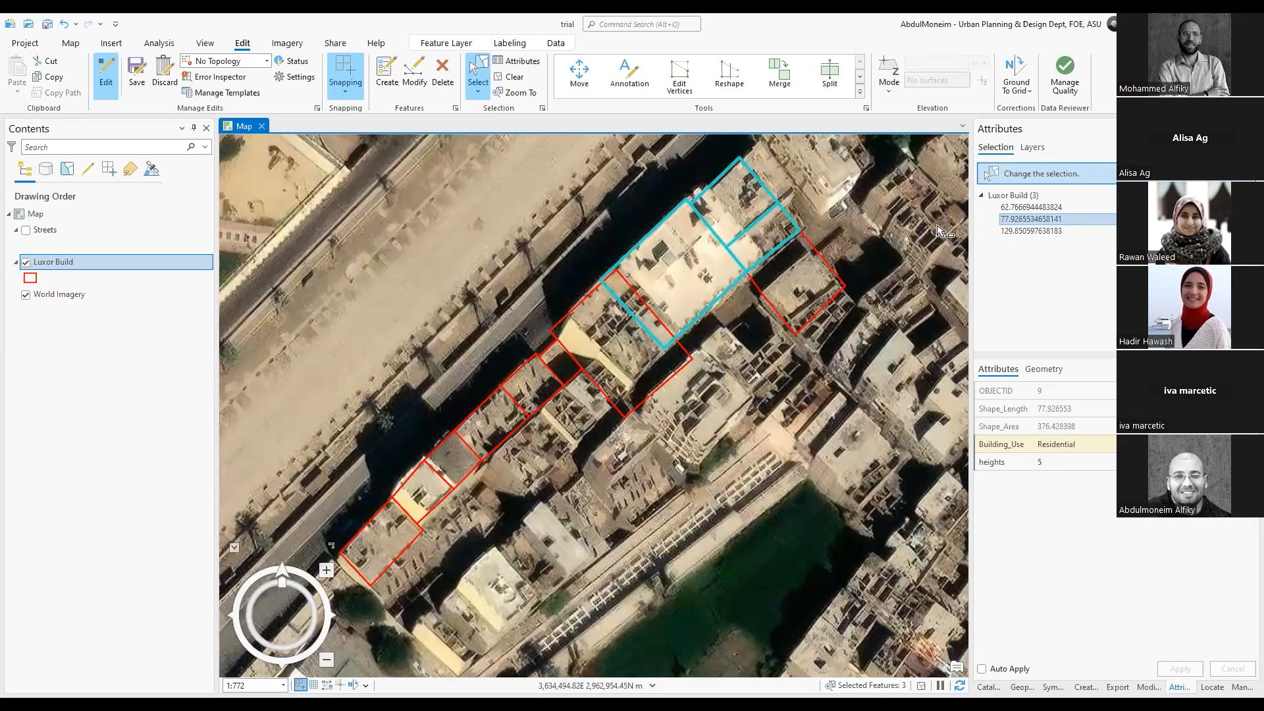
Step: Examine the attribute records of the three selected footprints one by one, ending on the large white-roofed building
left_click(1031, 208)
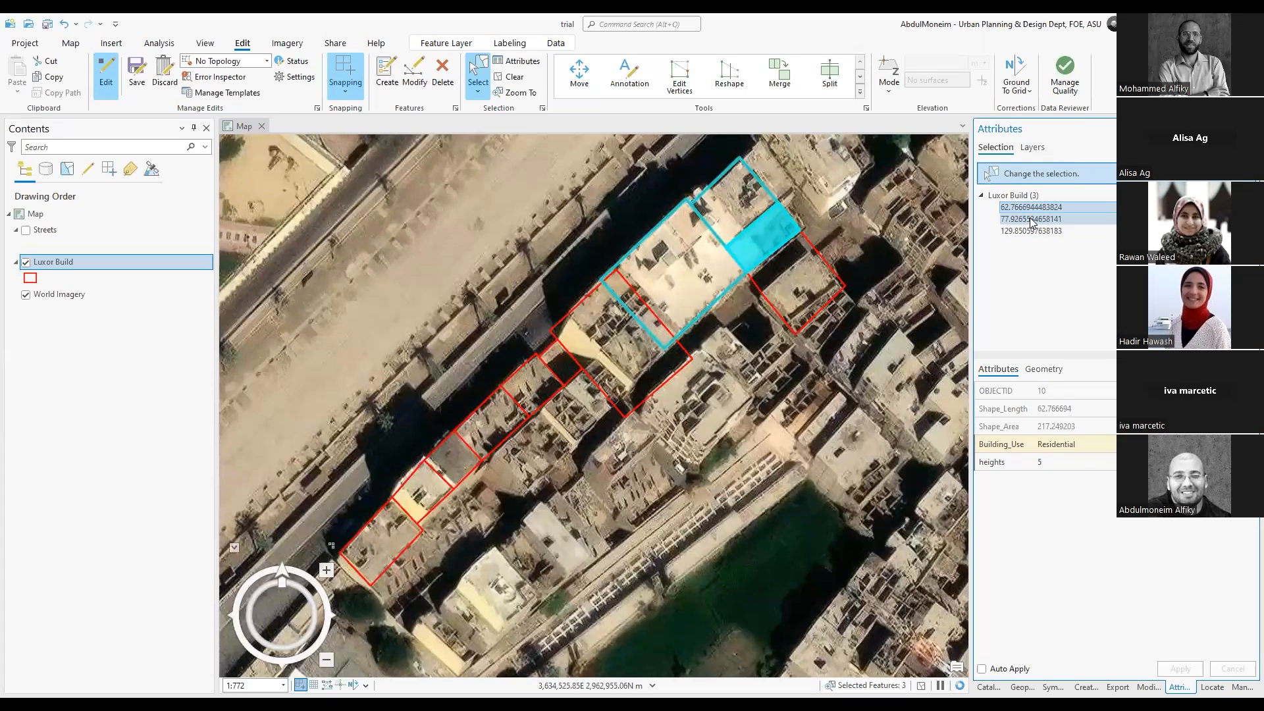
left_click(1032, 230)
left_click(1031, 219)
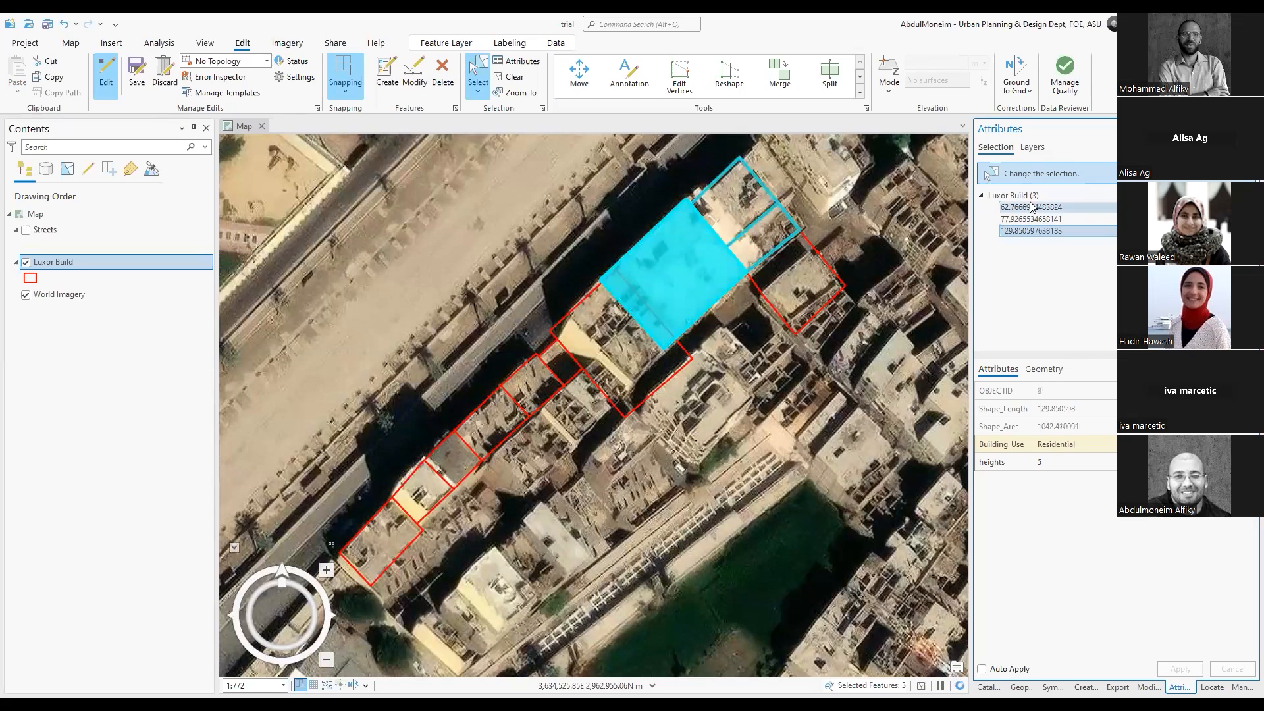
left_click(1047, 207)
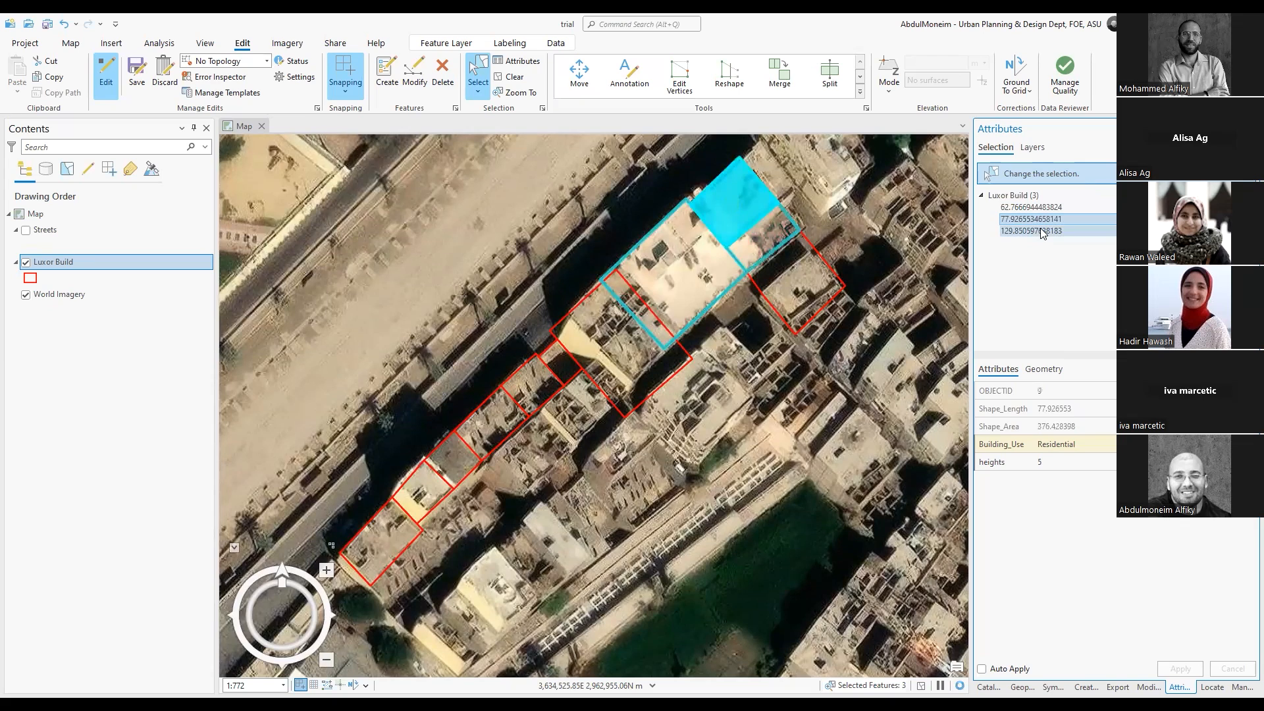
left_click(1042, 231)
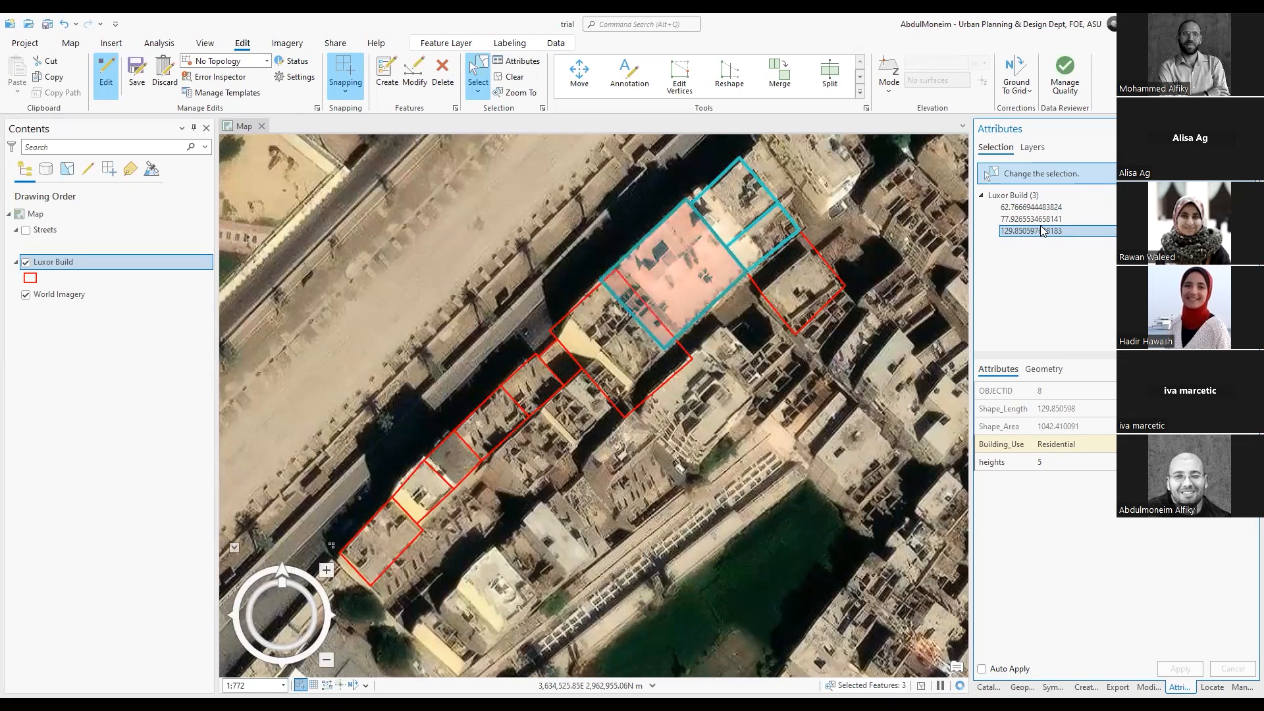
Step: Compare the shared attributes of the three selected Luxor Build footprints with each footprint's individual record
left_click(1057, 461)
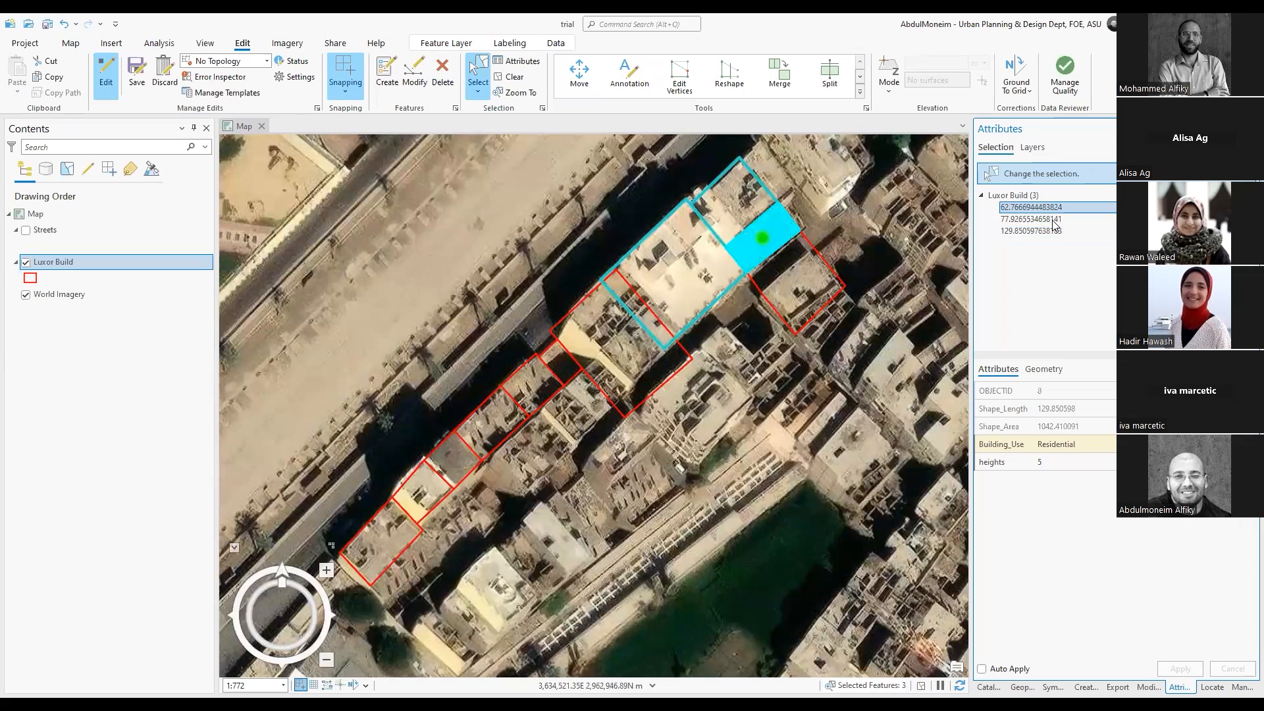
left_click(1037, 196)
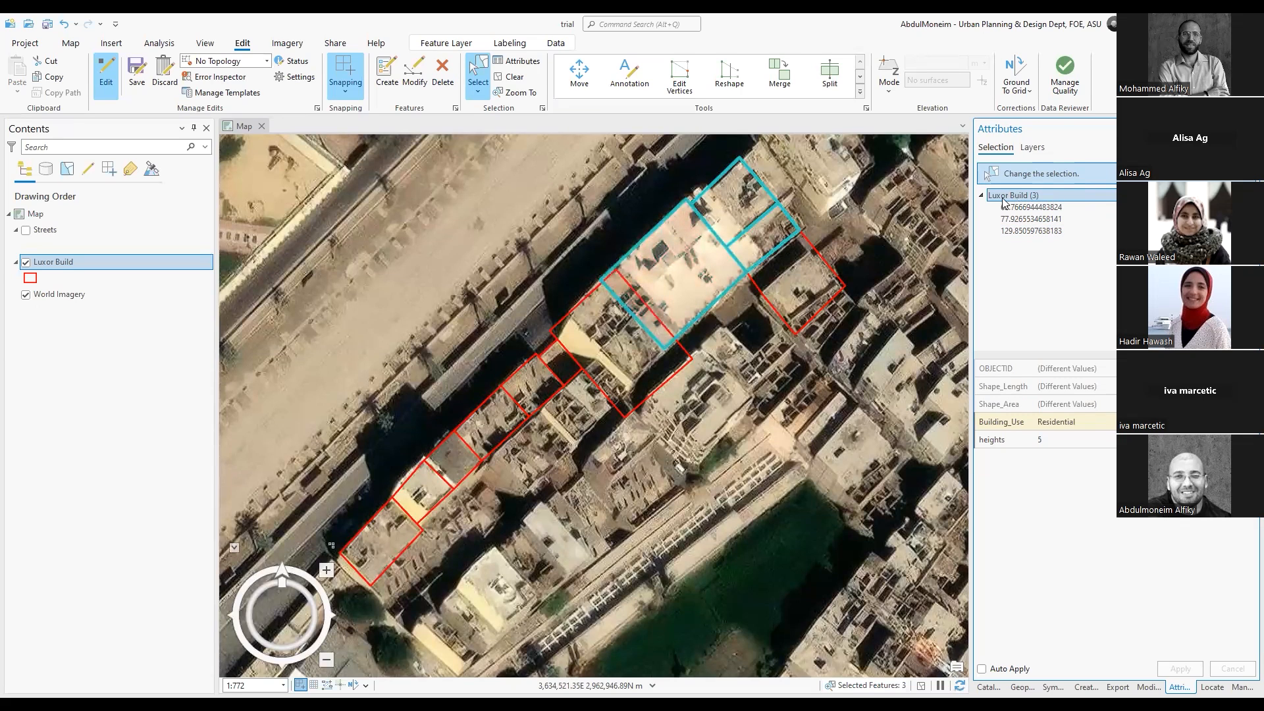
left_click(1045, 369)
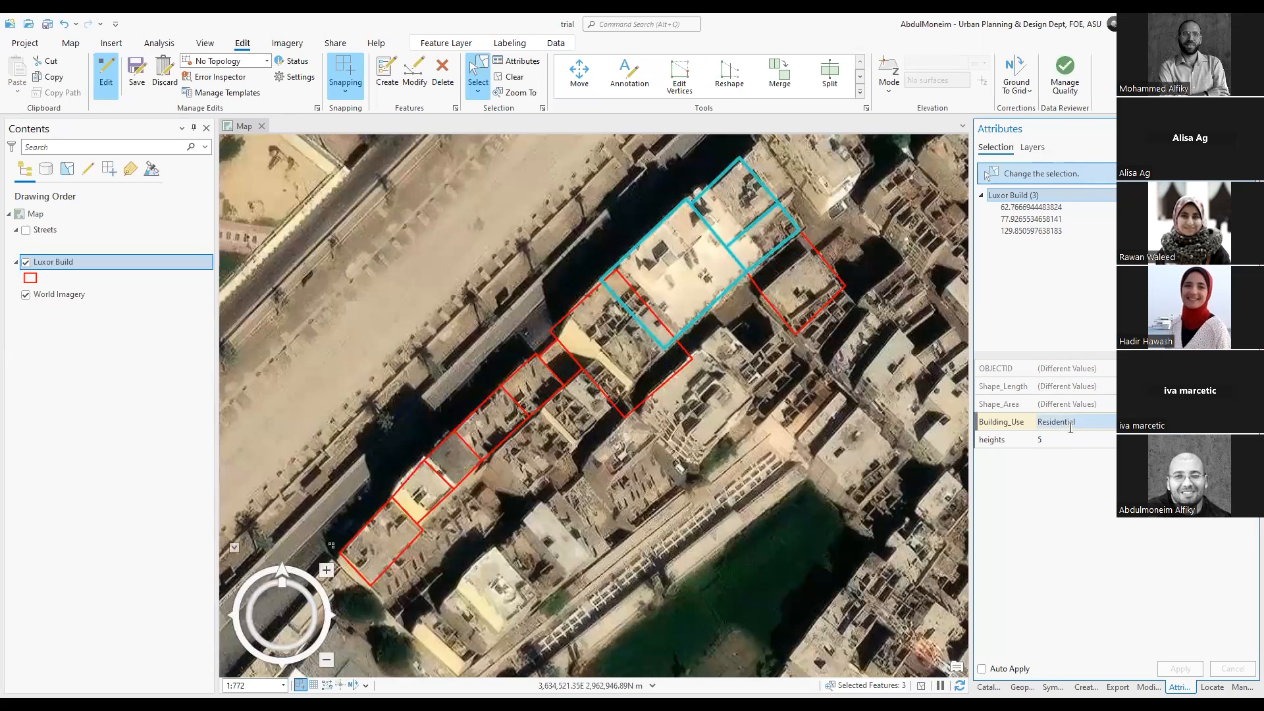
left_click(1031, 207)
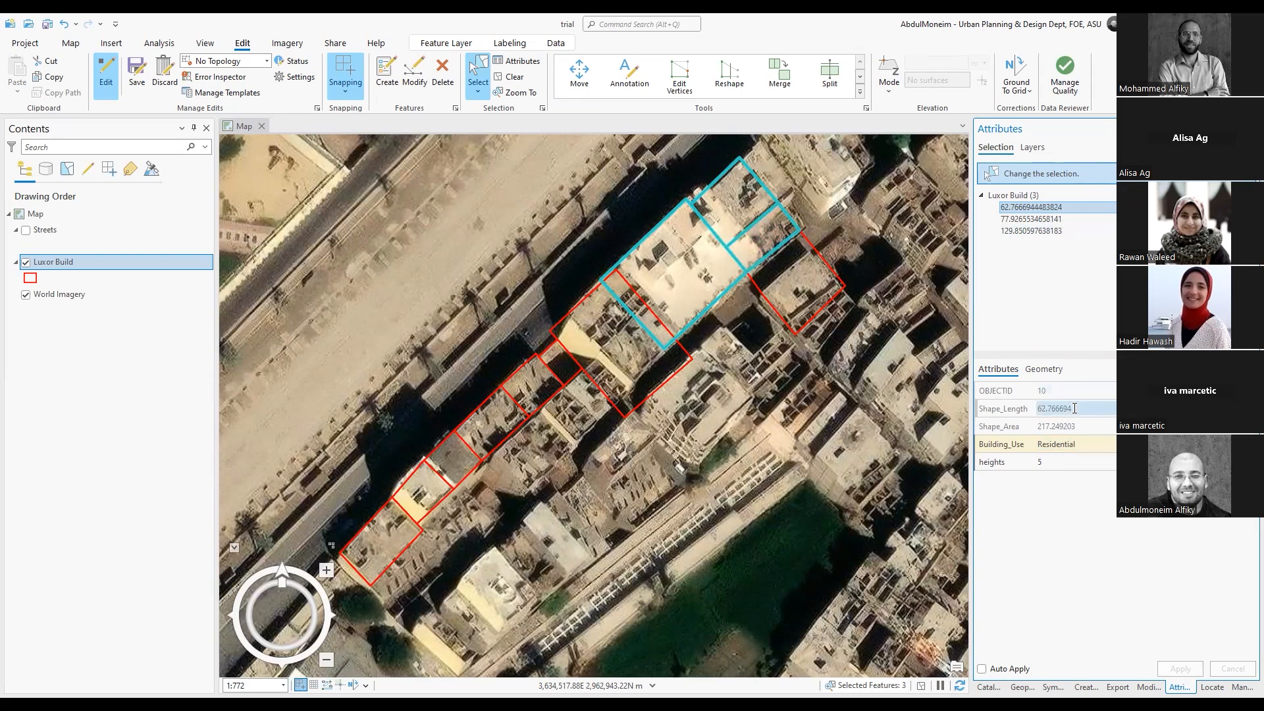
left_click(1044, 219)
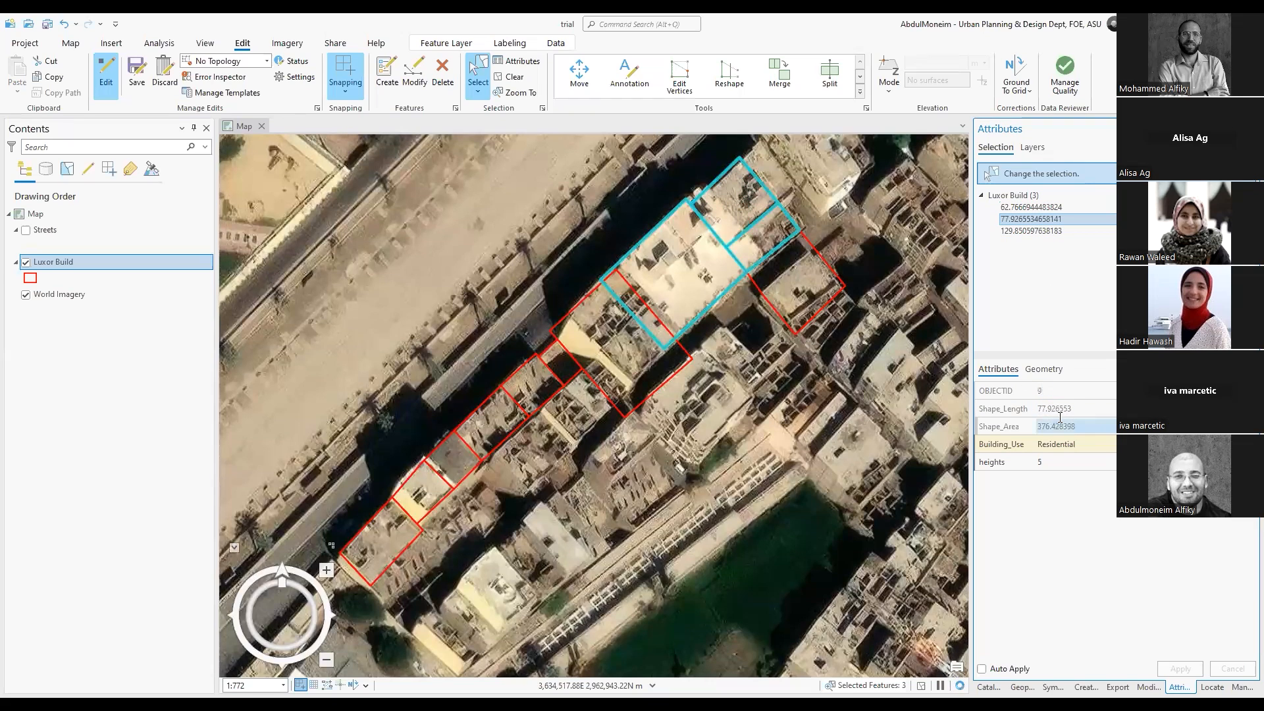
left_click(1032, 232)
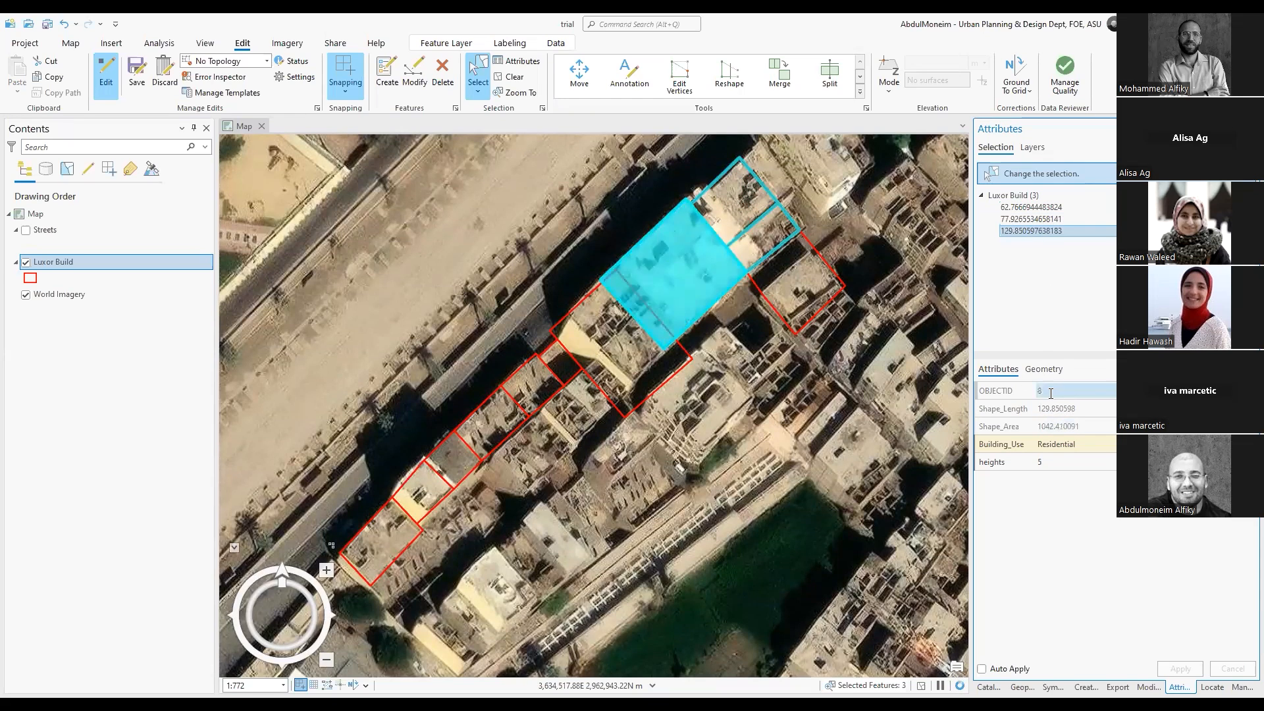
Step: Set heights to 10 for all three selected Luxor Build footprints at once and apply the change
left_click(1033, 197)
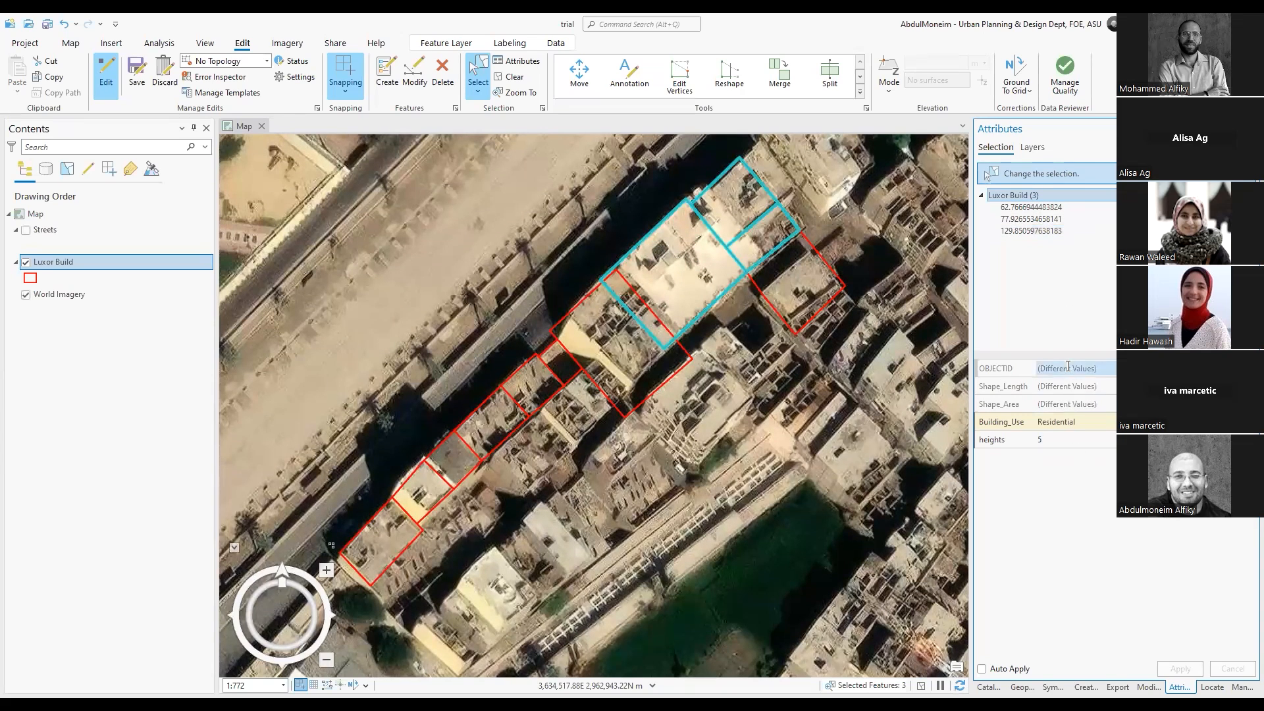
left_click(1068, 422)
left_click(1073, 440)
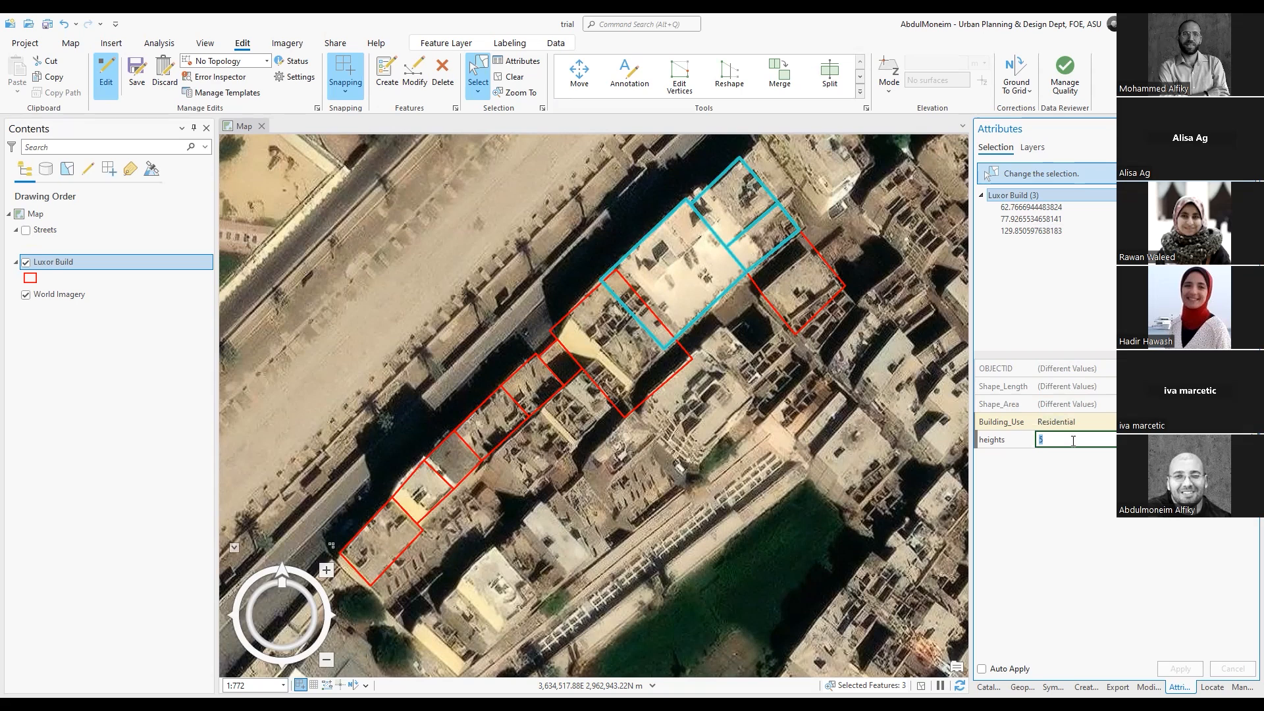
type("10")
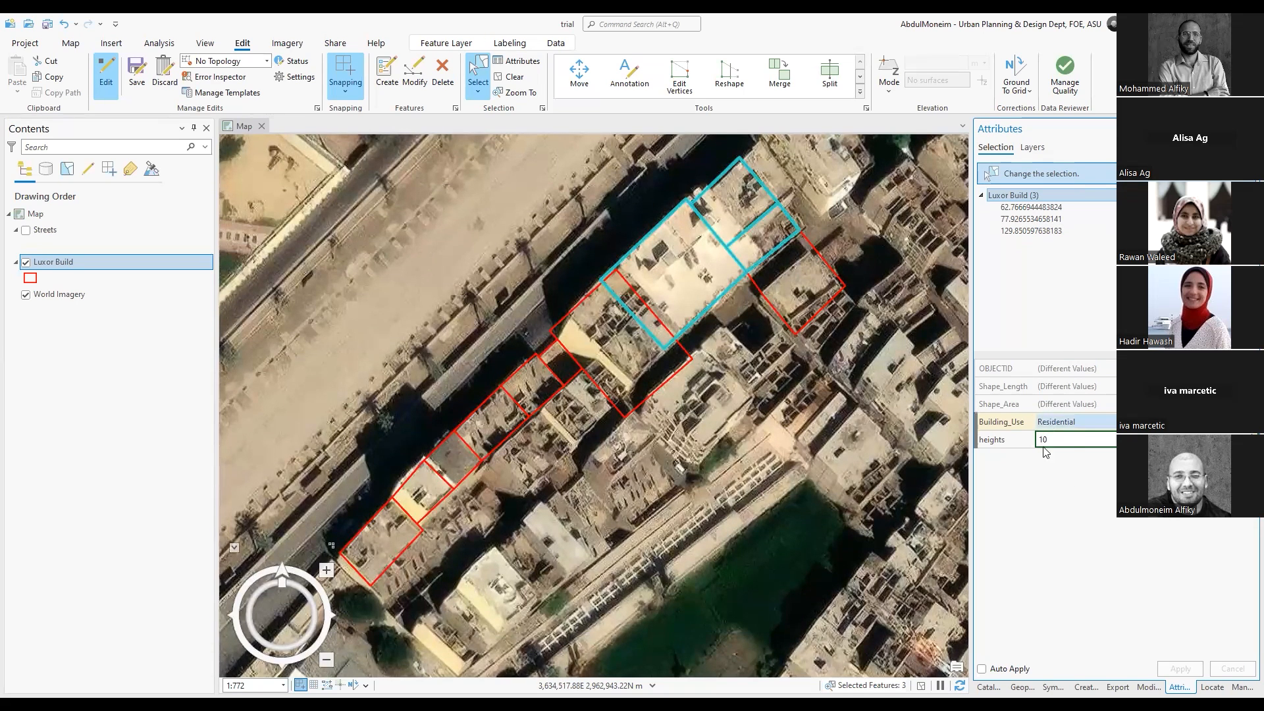
left_click(1043, 456)
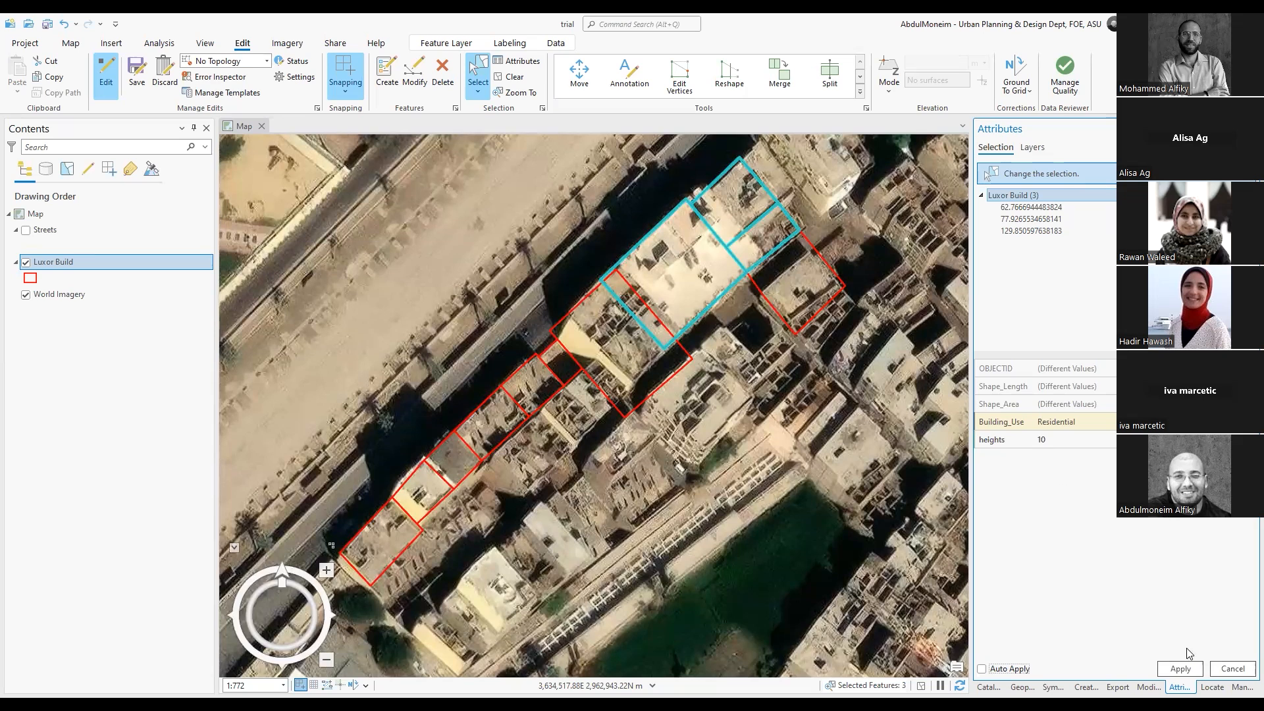
left_click(1188, 668)
Step: Check the heights attribute of the two northeastern footprints and the large white-roofed footprint, selecting each individually
left_click(768, 239)
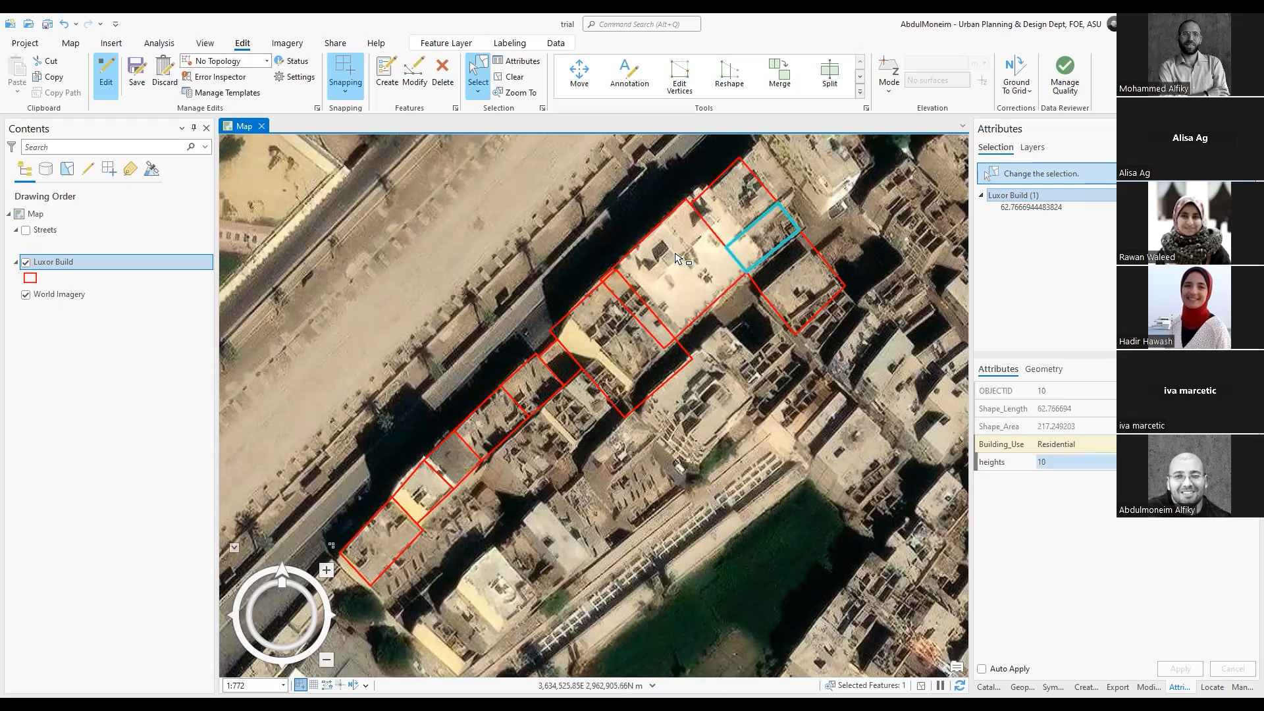
left_click(722, 211)
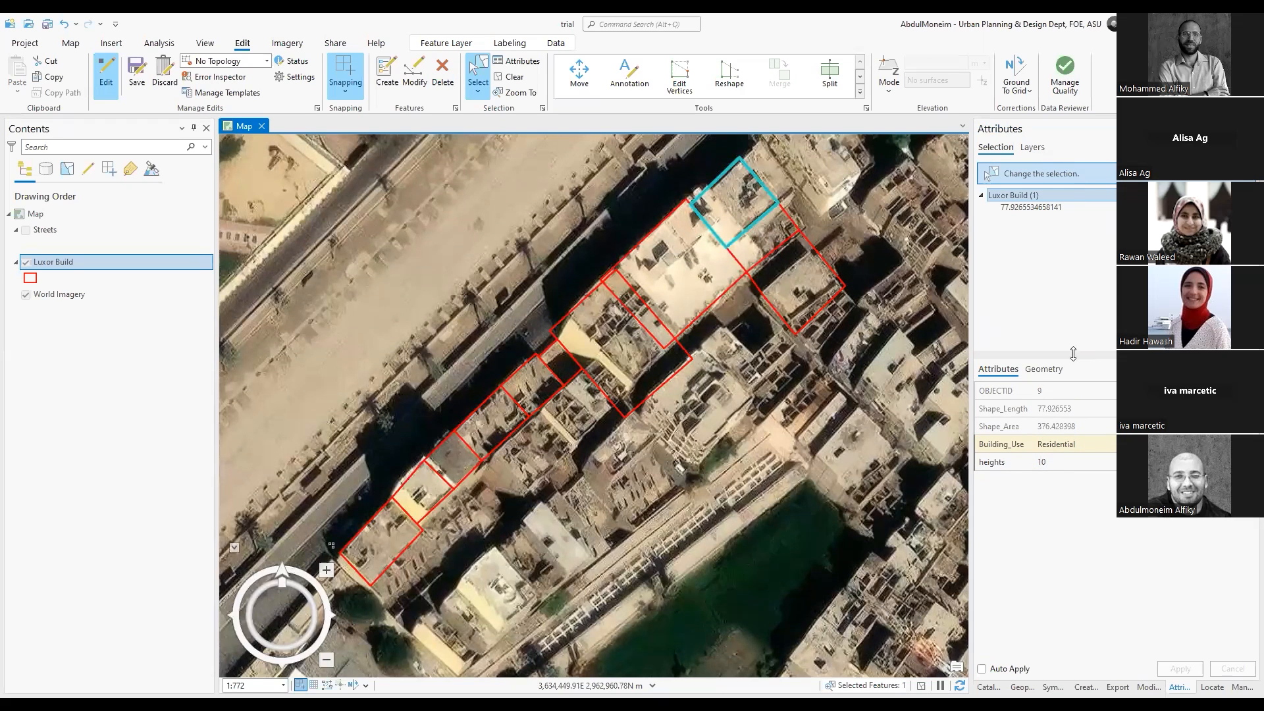
left_click(680, 294)
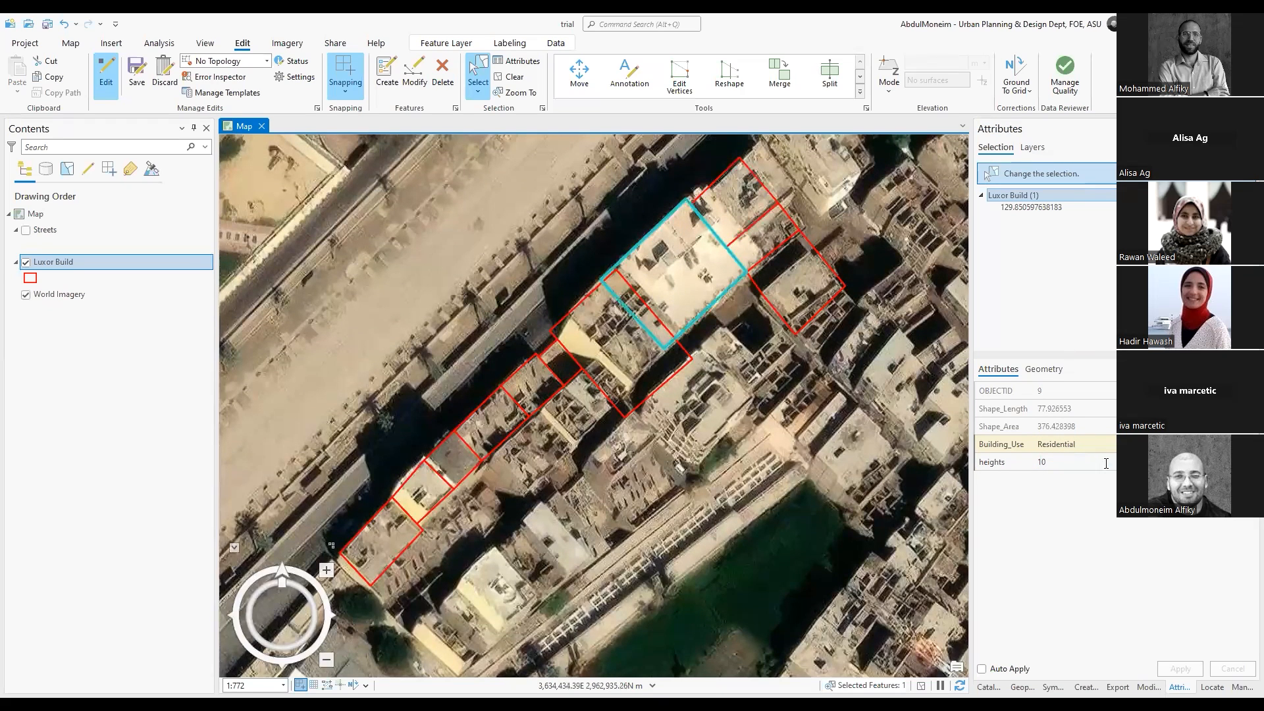
left_click(1062, 461)
left_click(1064, 440)
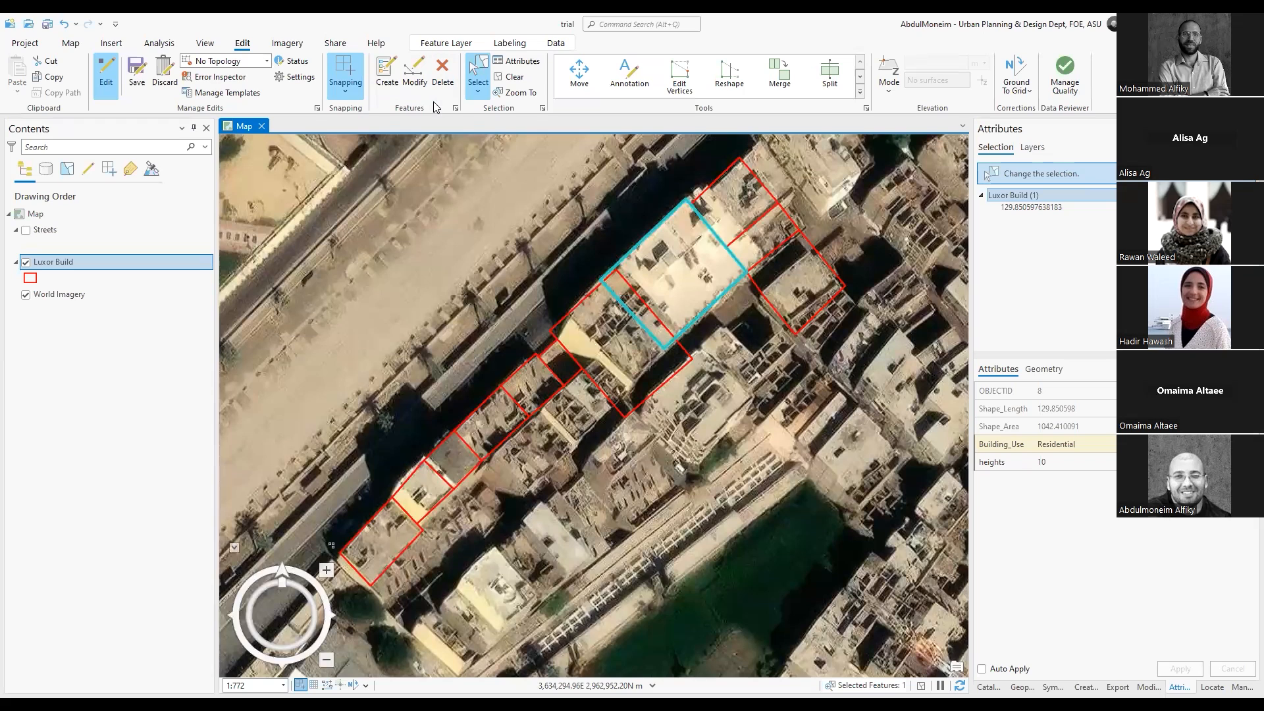
Step: Delete the pale-walled building's footprint and the separate footprint at the block's eastern corner
left_click(672, 380)
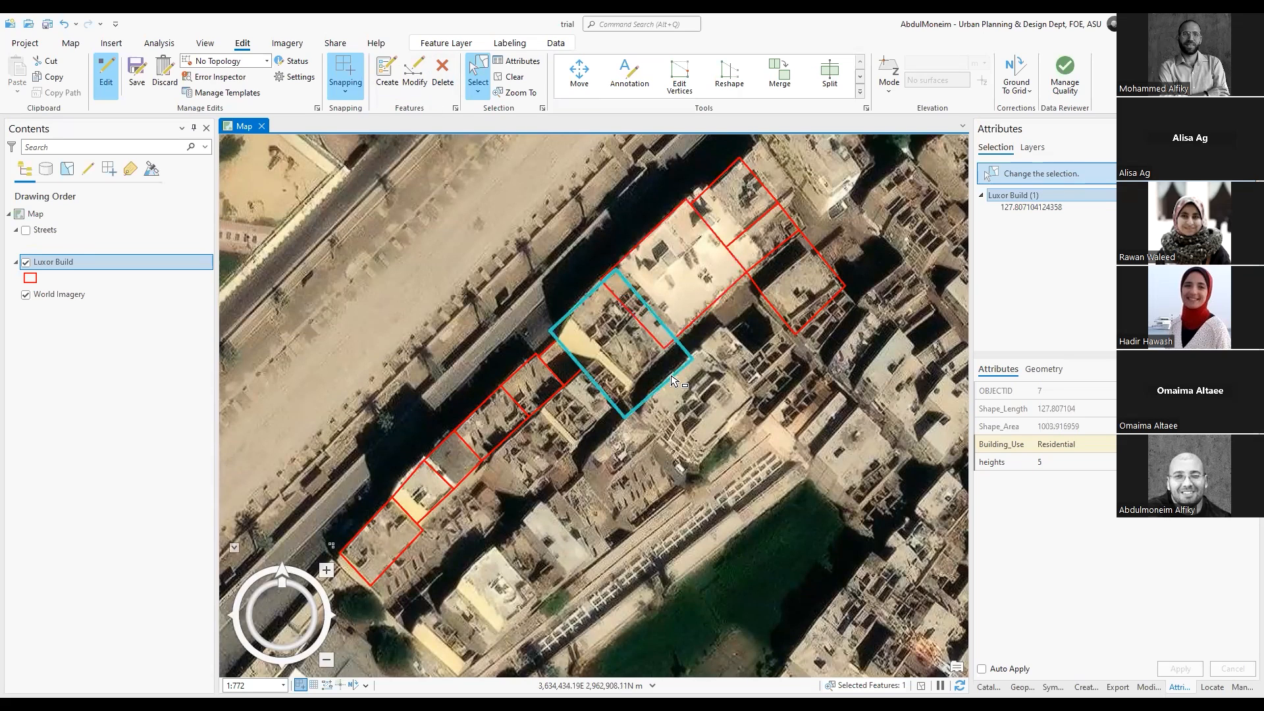
key("Delete")
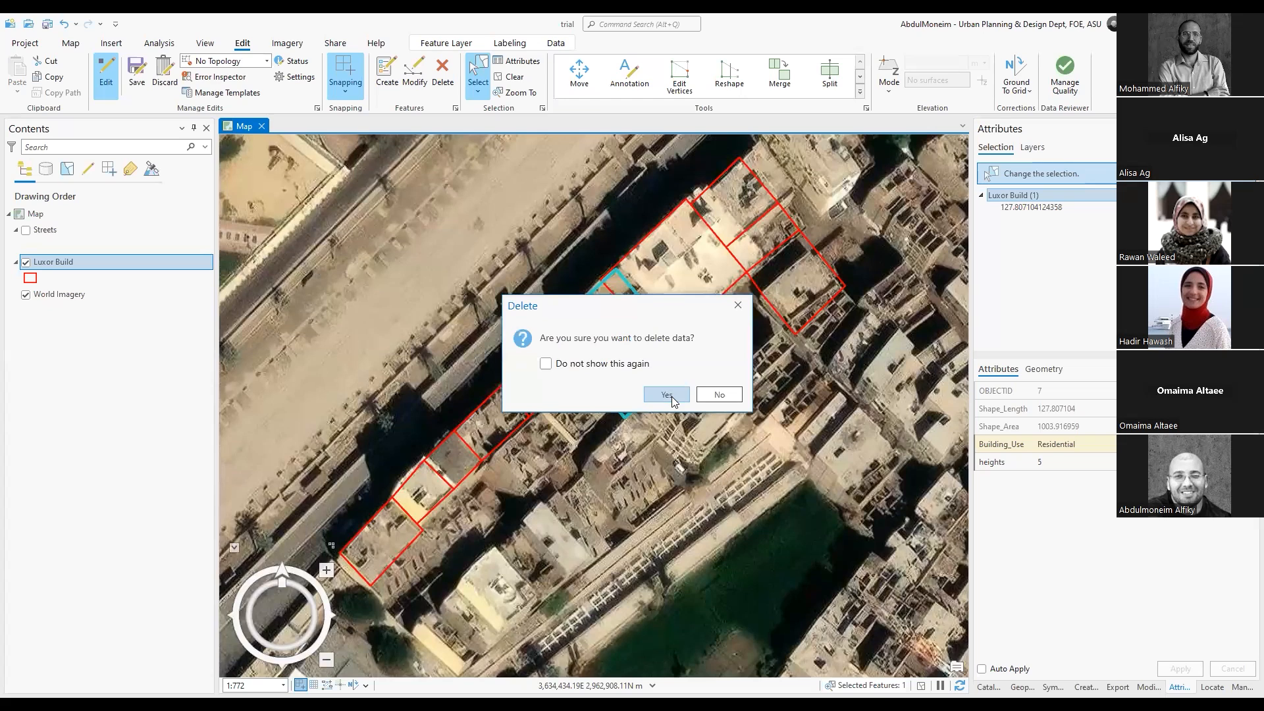
left_click(671, 395)
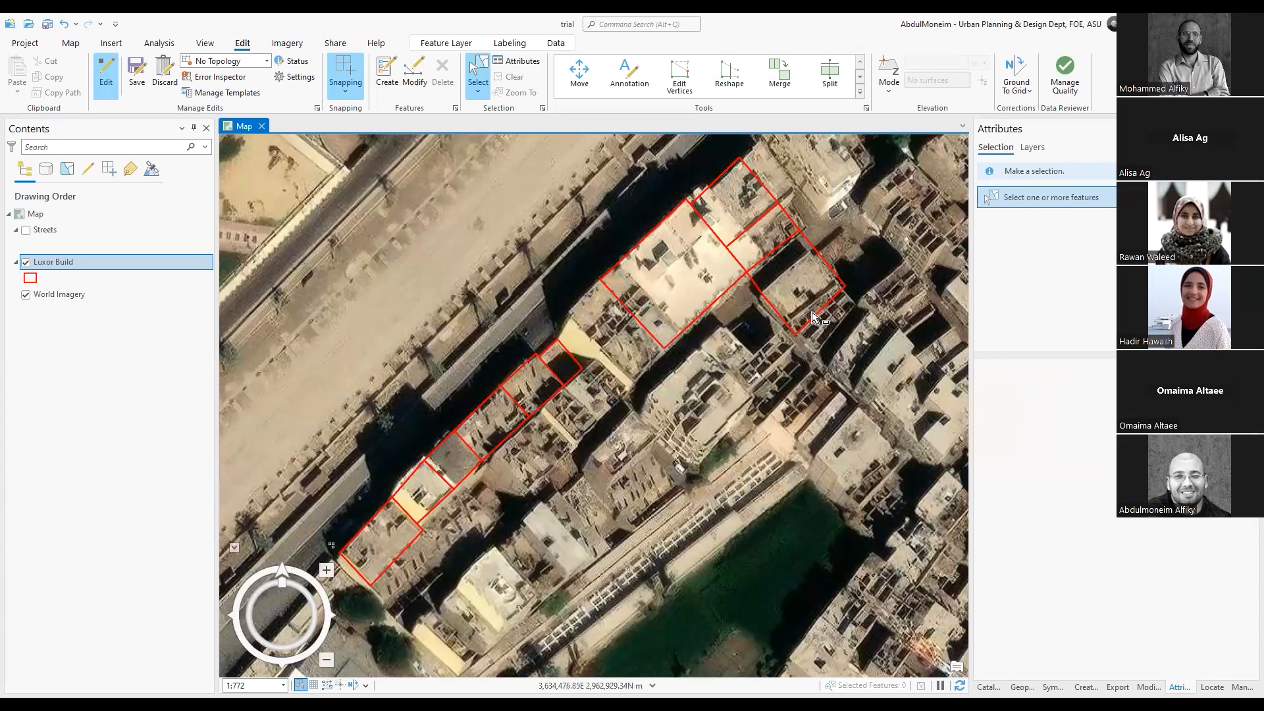
left_click(815, 318)
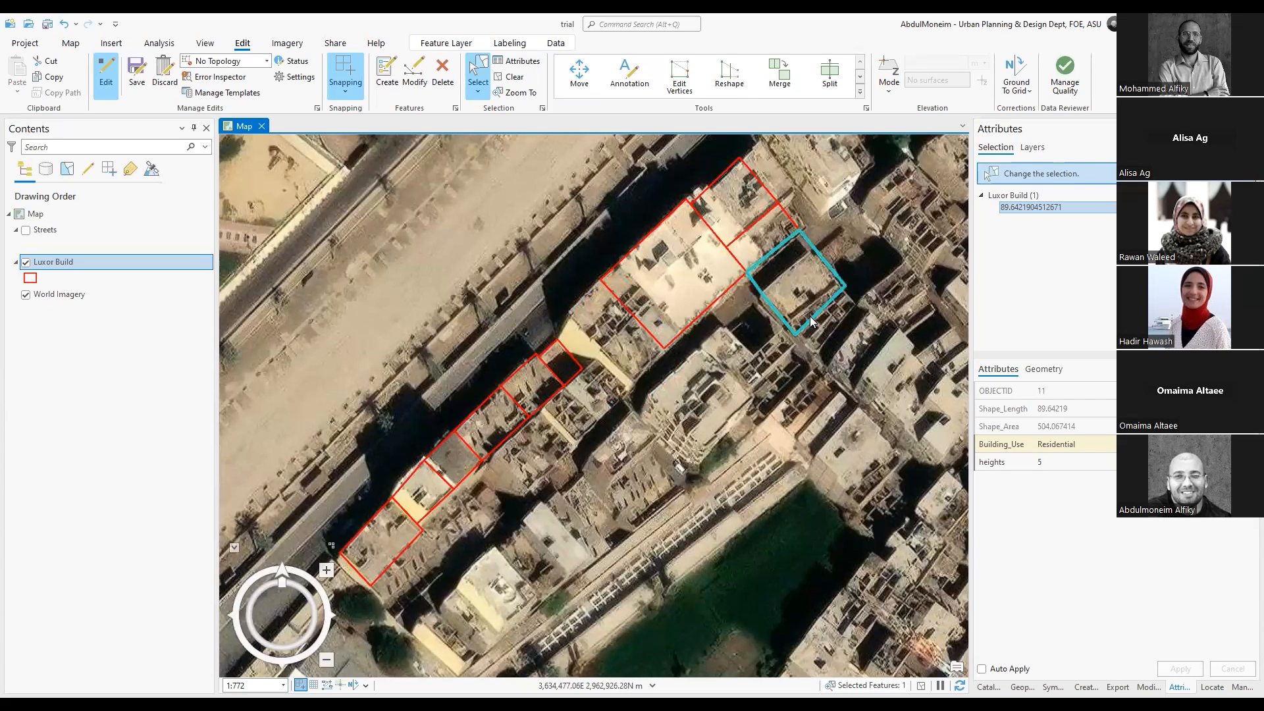
key("Delete")
left_click(661, 396)
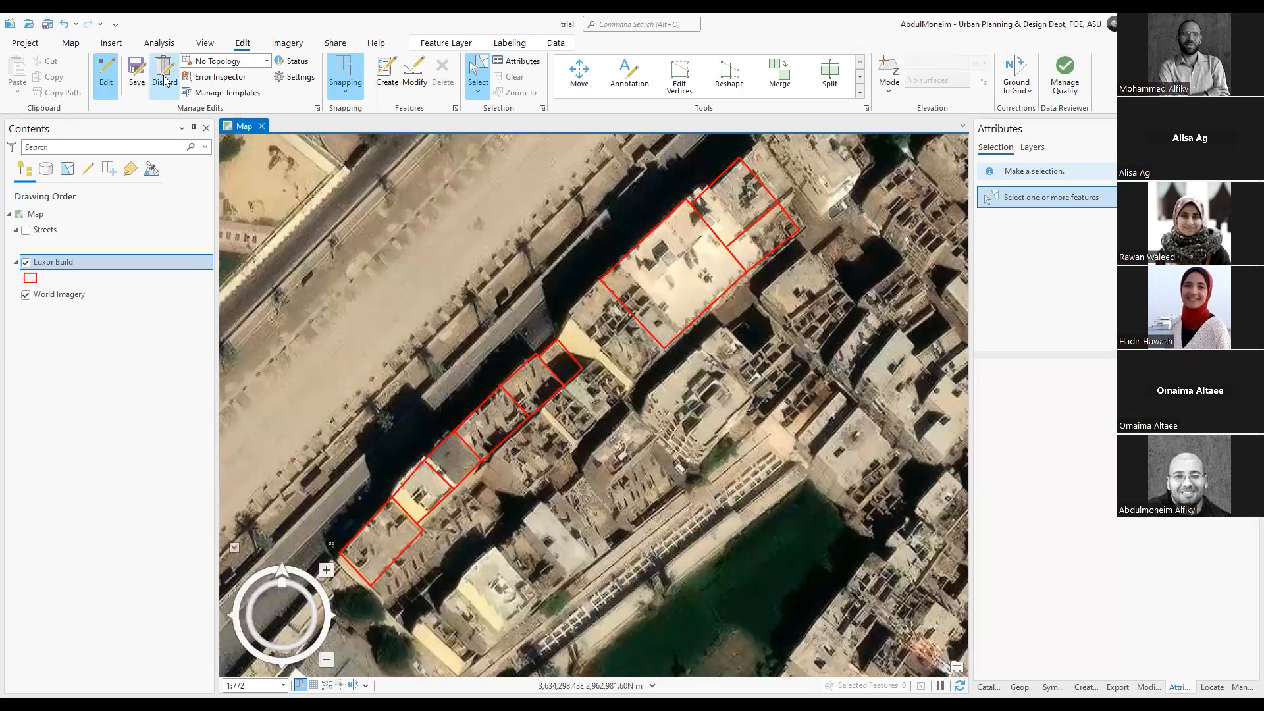
Step: Discard all unsaved edits, including the two footprint deletions and the heights change
left_click(164, 79)
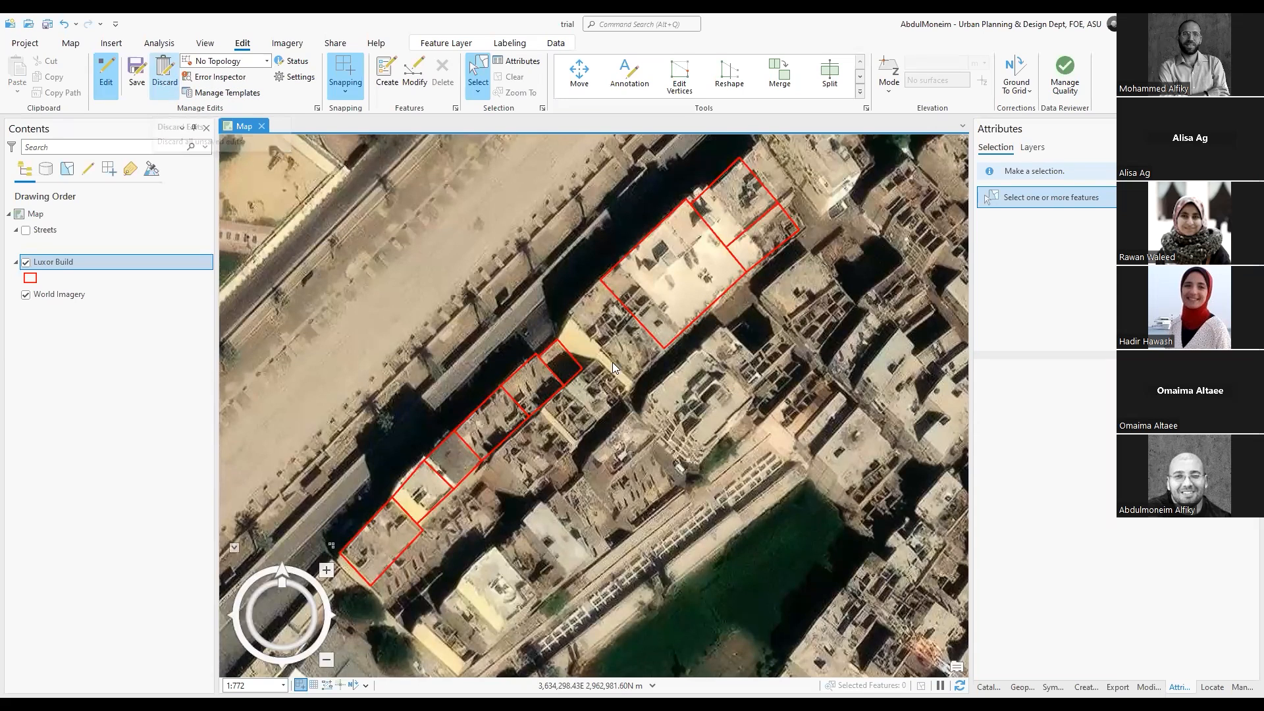
left_click(631, 385)
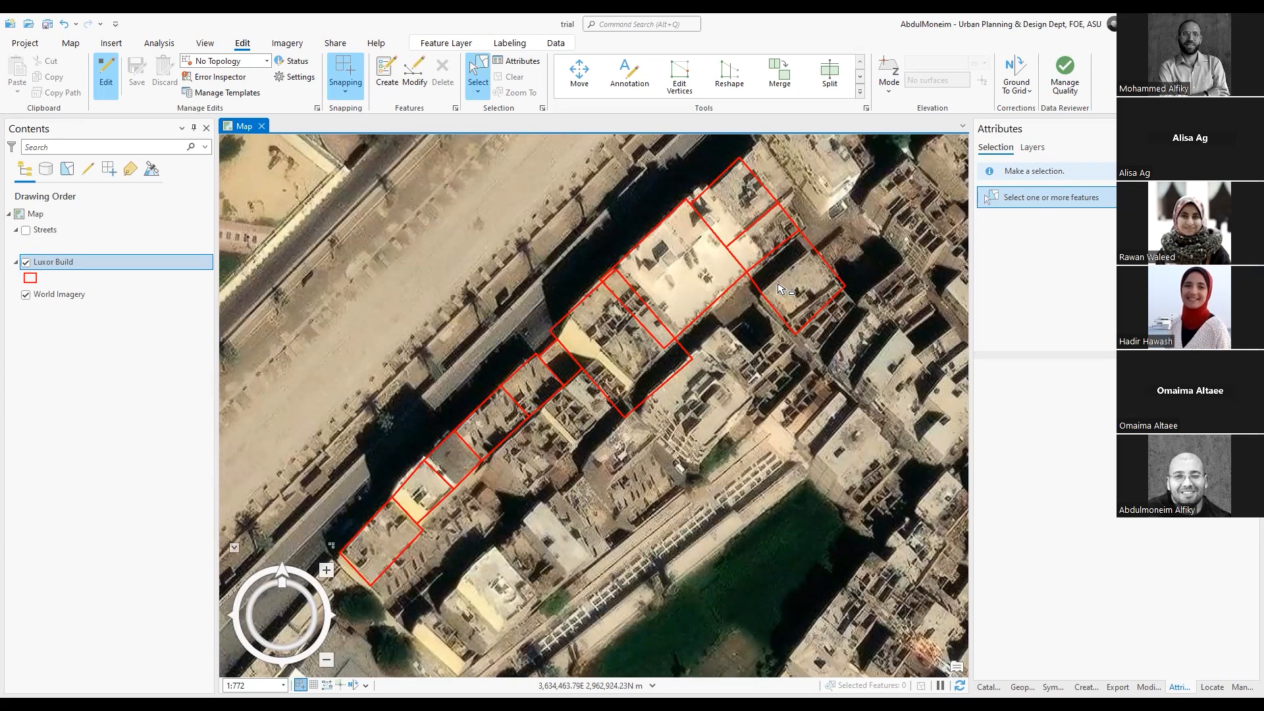
Step: Check the attributes of the large white-roofed footprint, the small footprint east of it, and the pale-walled building's footprint
left_click(711, 277)
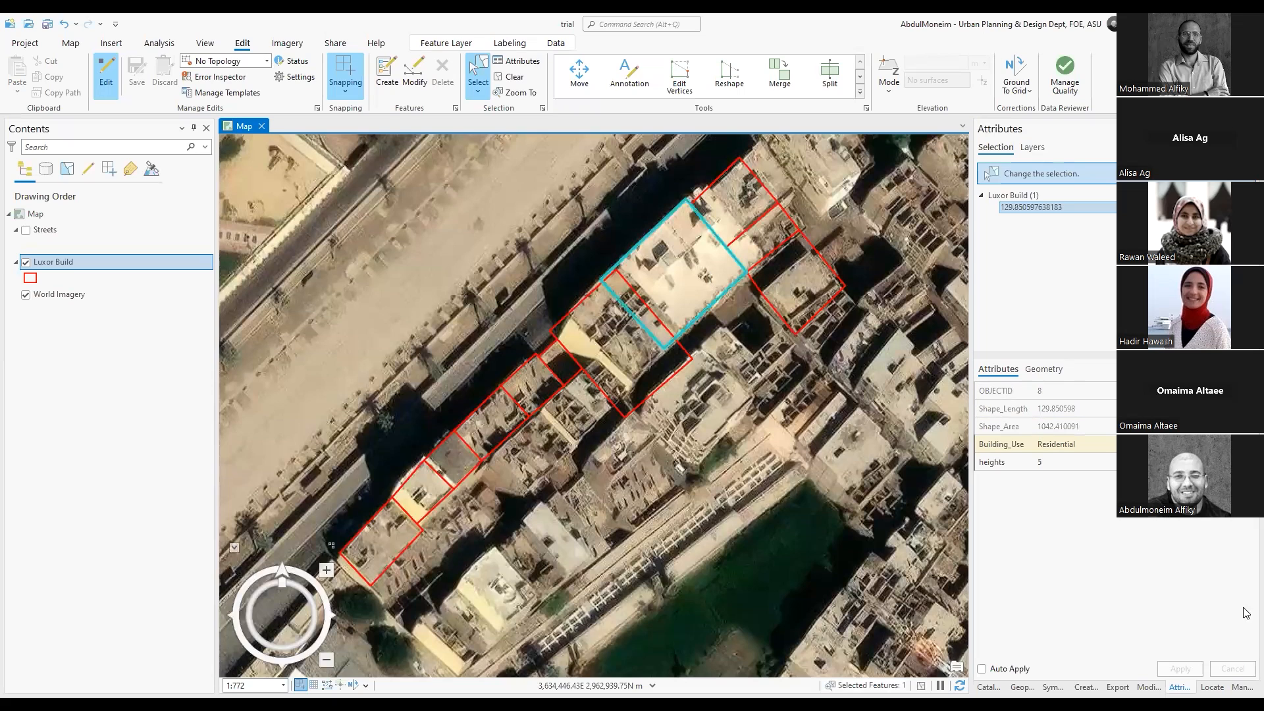
left_click(1049, 464)
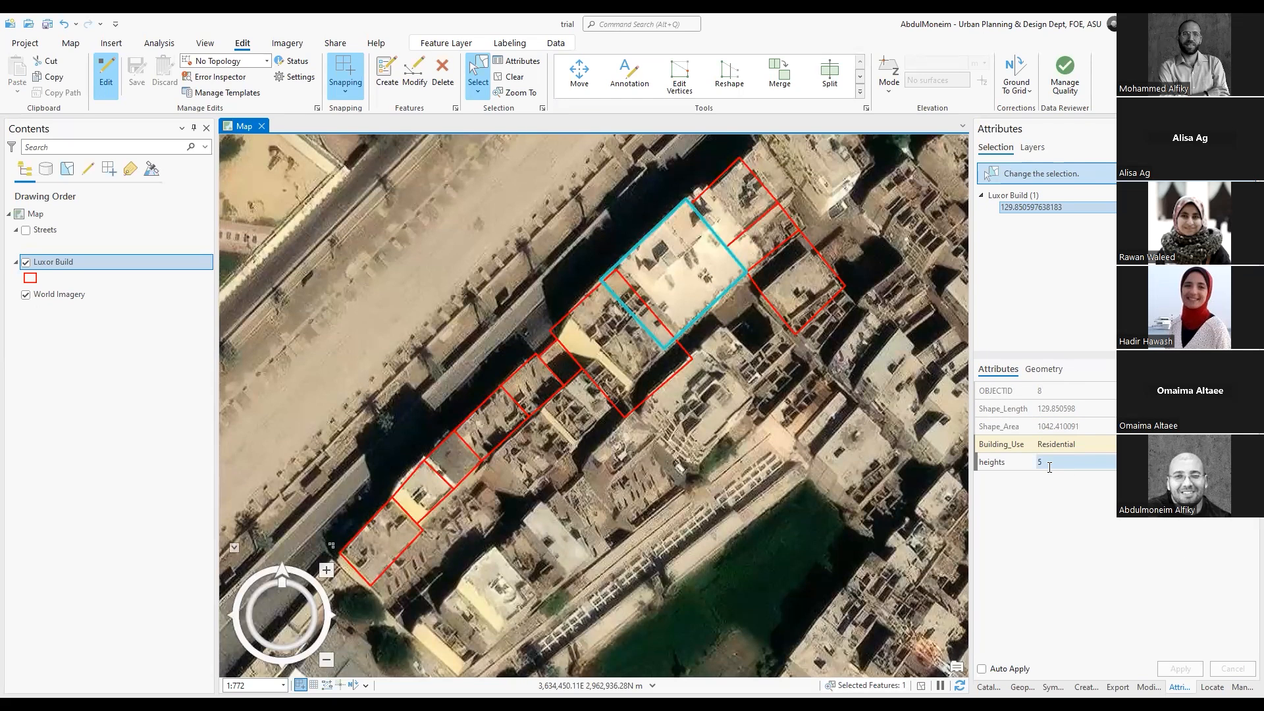
left_click(766, 238)
left_click(766, 238)
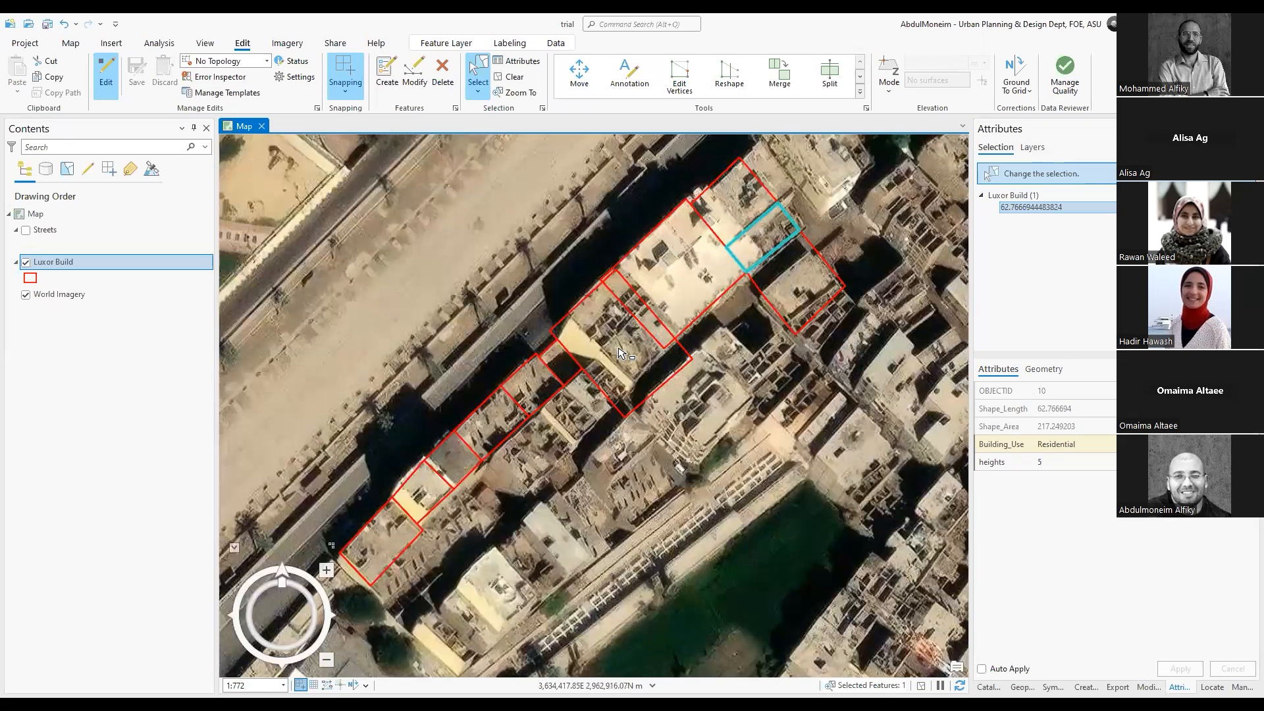
left_click(645, 388)
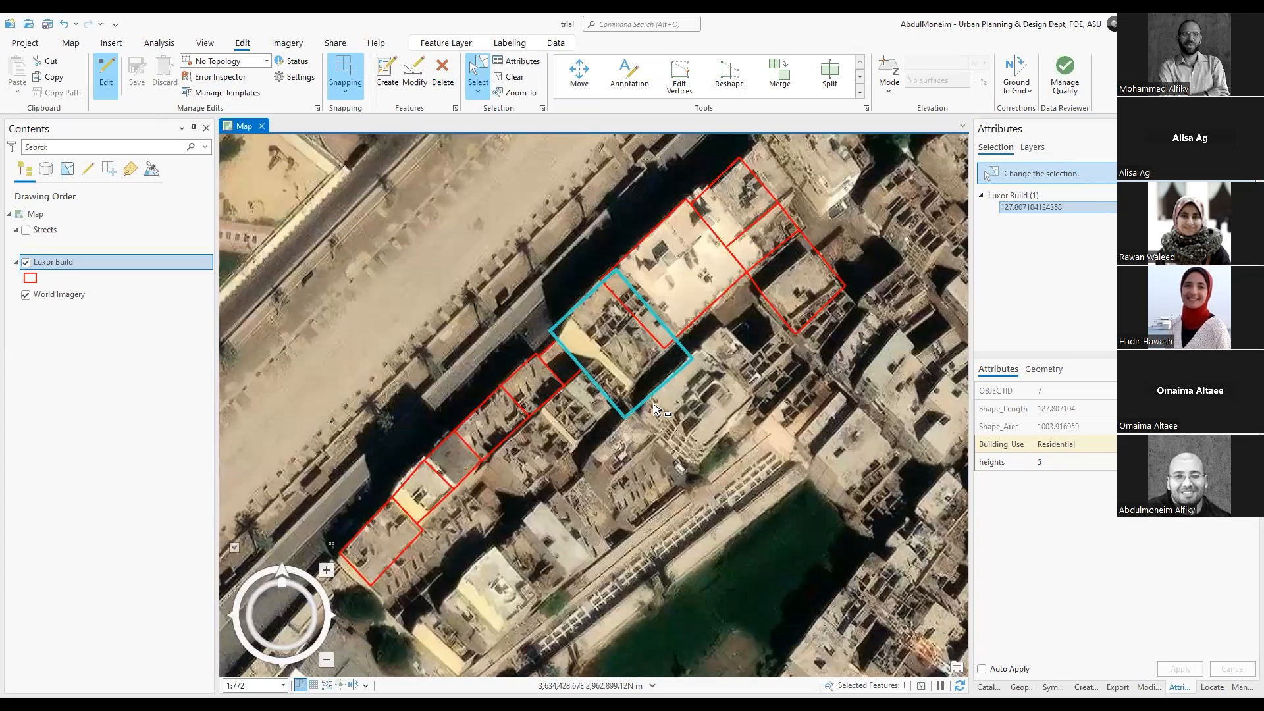
Step: Examine the footprints' wider surroundings on the imagery and the contents of trial.gdb in the project's Catalog
scroll(655, 410, "down", 4)
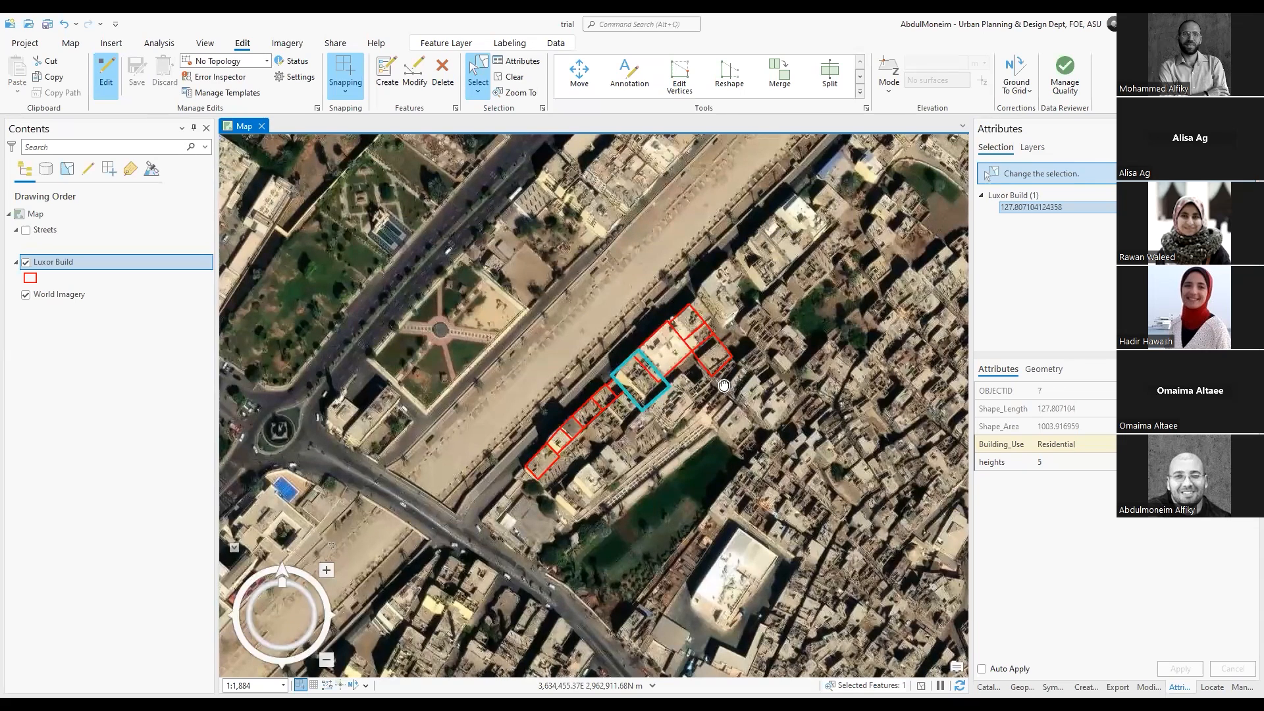
scroll(724, 385, "down", 2)
left_click_drag(691, 353, 515, 350)
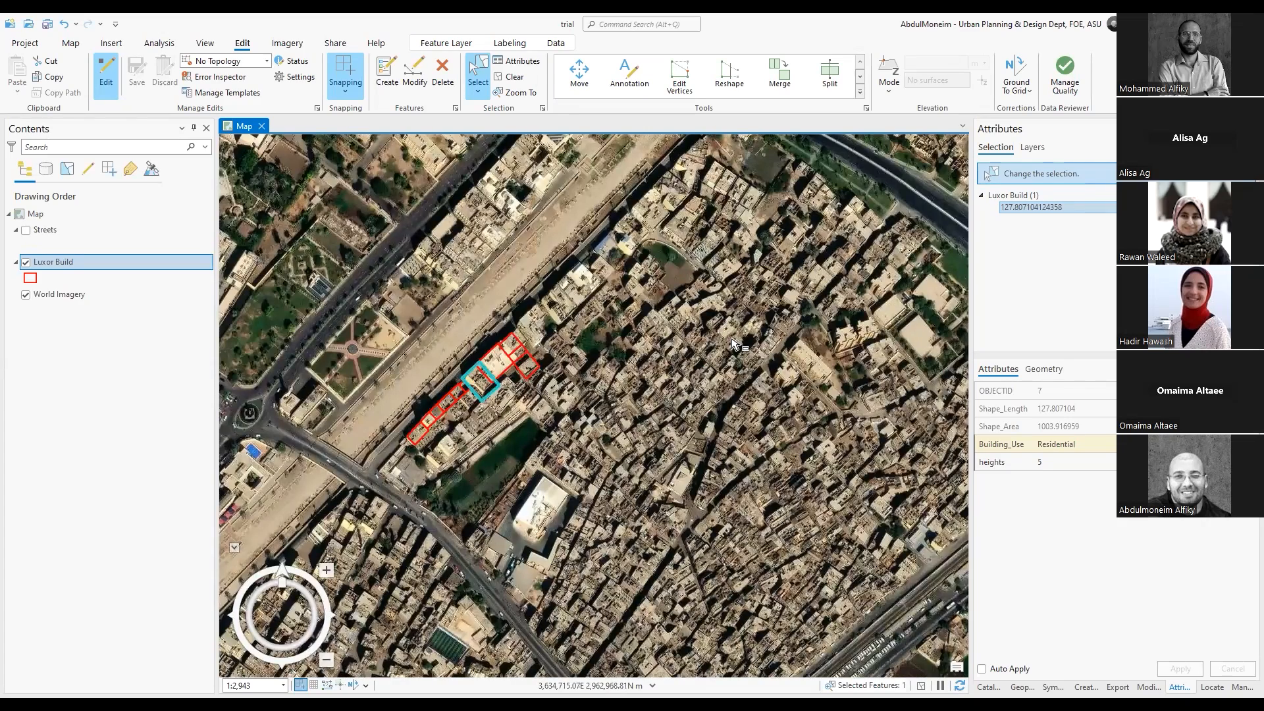
scroll(734, 346, "down", 3)
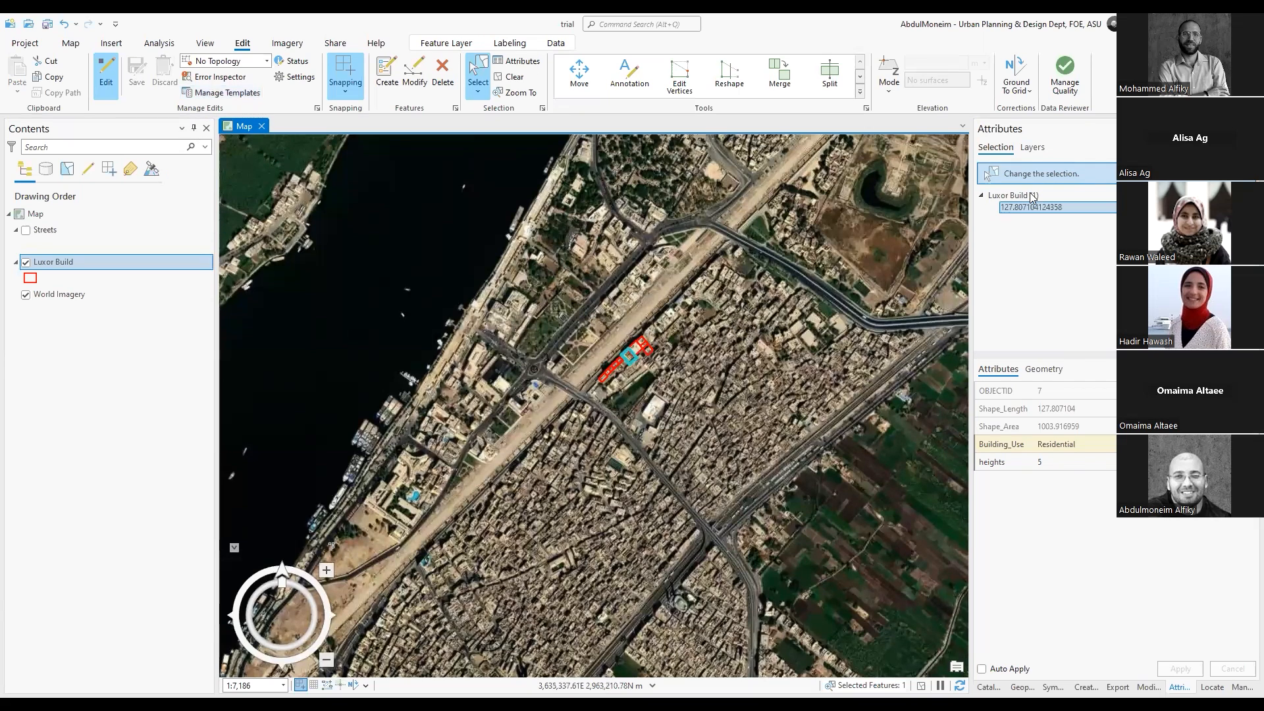
left_click(989, 686)
left_click(1024, 253)
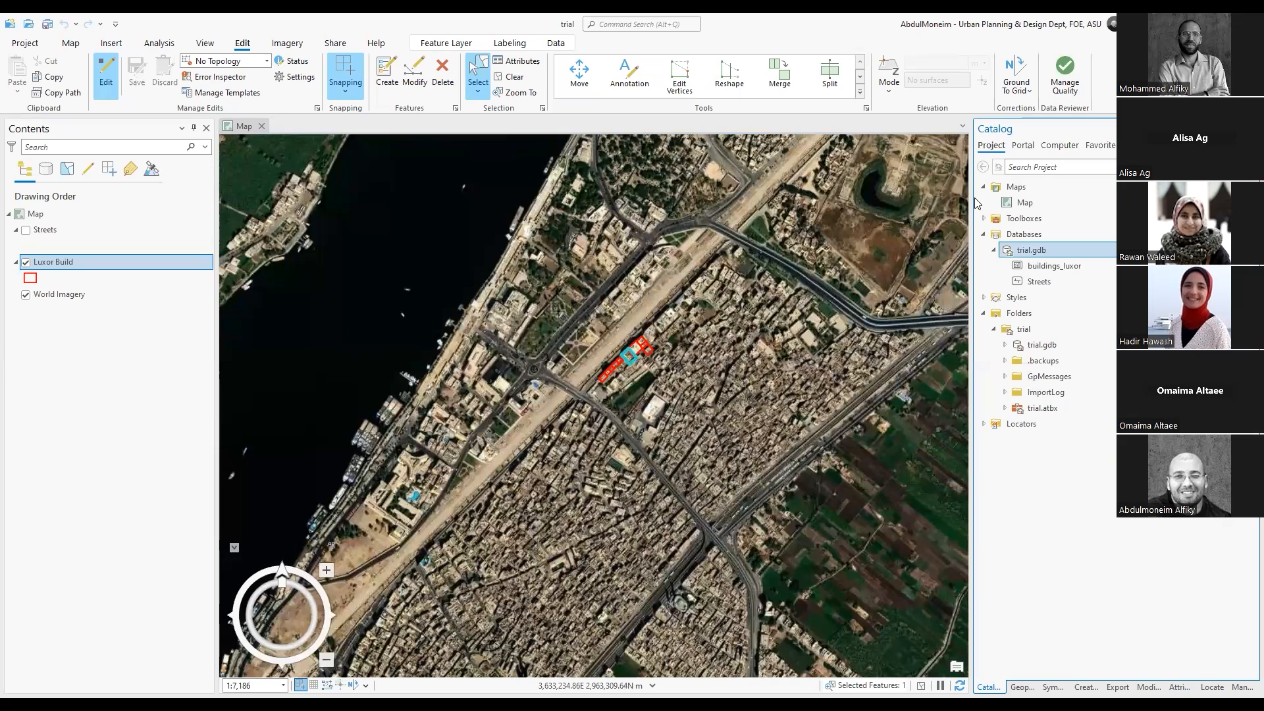
mouse_move(1046, 253)
scroll(695, 391, "up", 1)
scroll(694, 392, "up", 2)
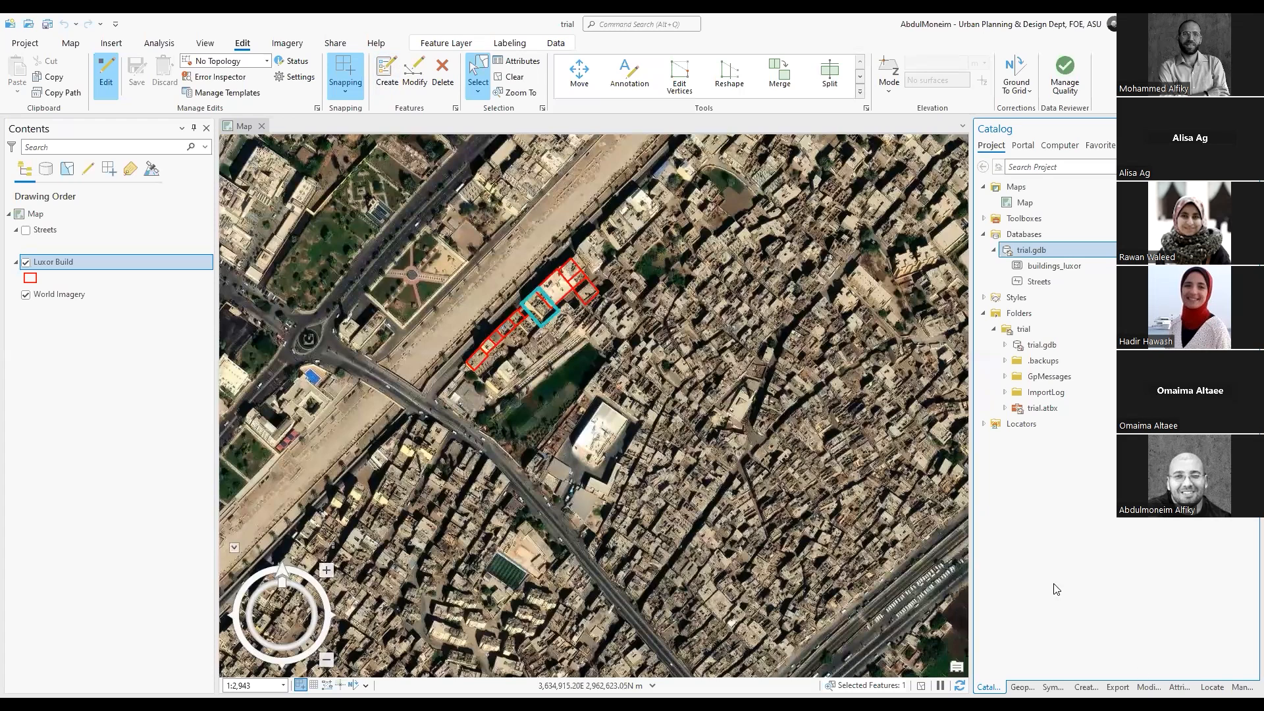
Step: Close the Attributes, Export and Modify Features panes, leaving Create Features displayed with the Luxor Build template
left_click(1086, 686)
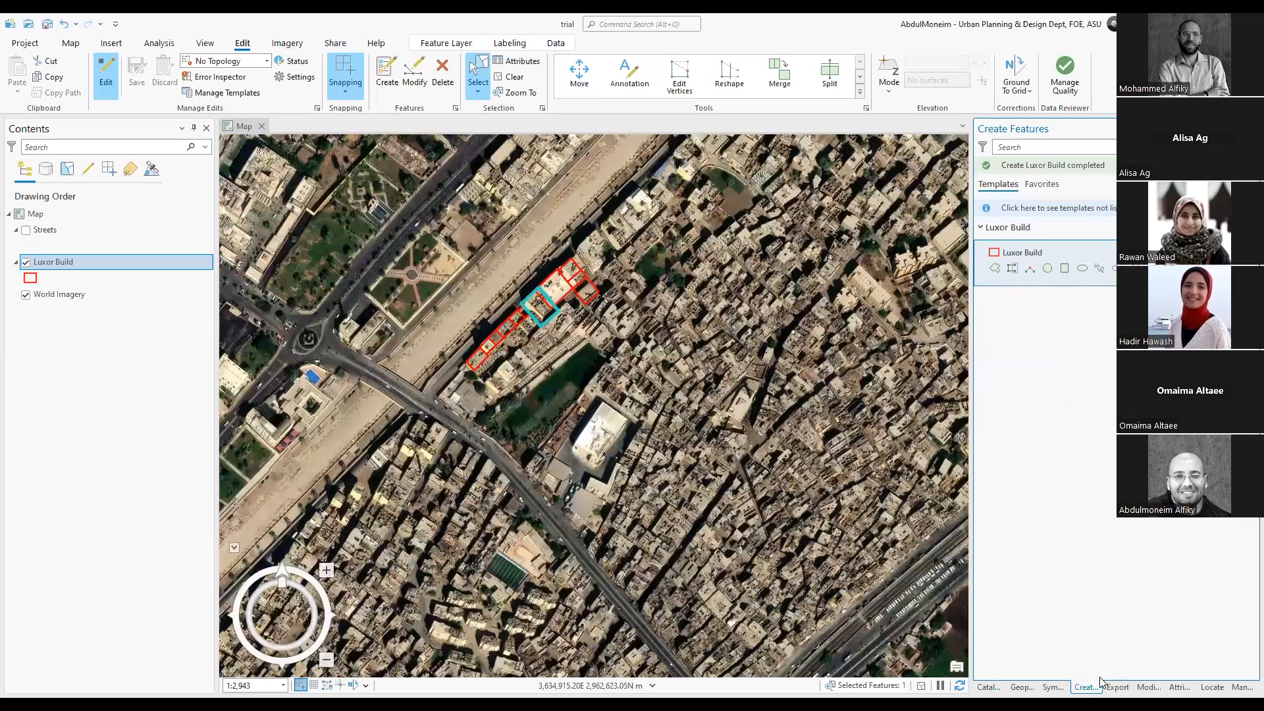
left_click(1149, 687)
left_click(1179, 686)
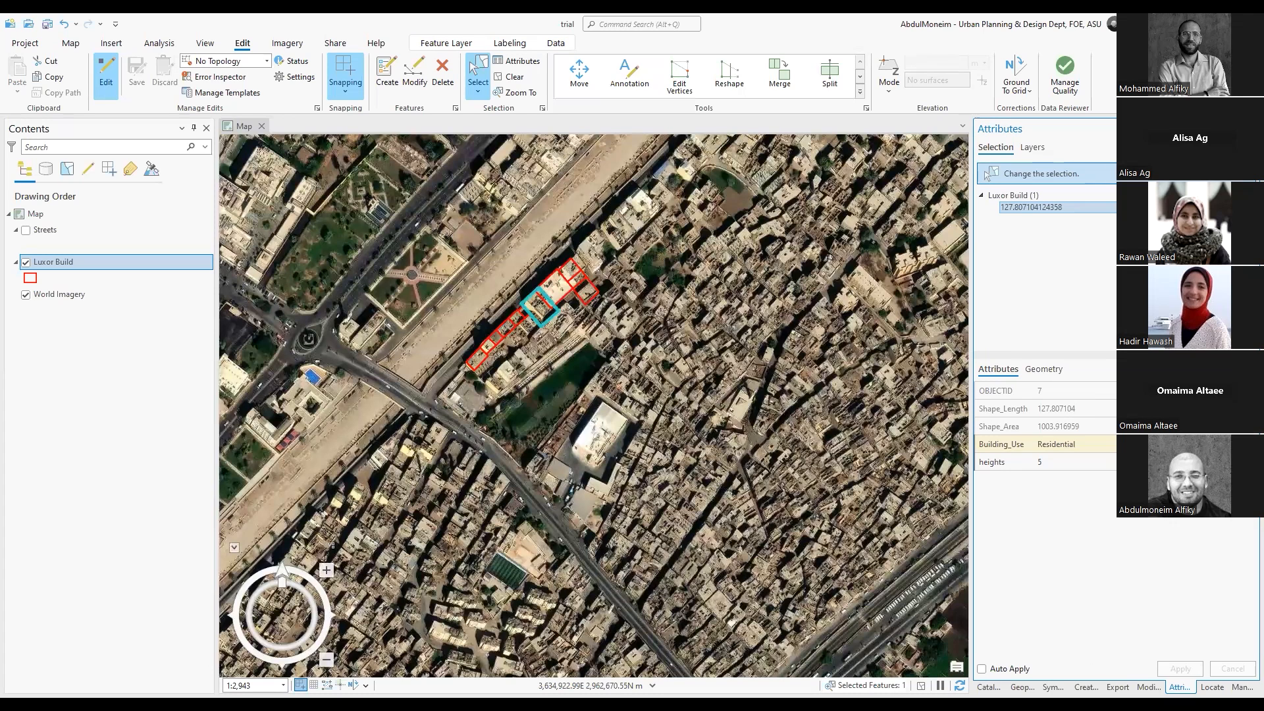
left_click(1149, 687)
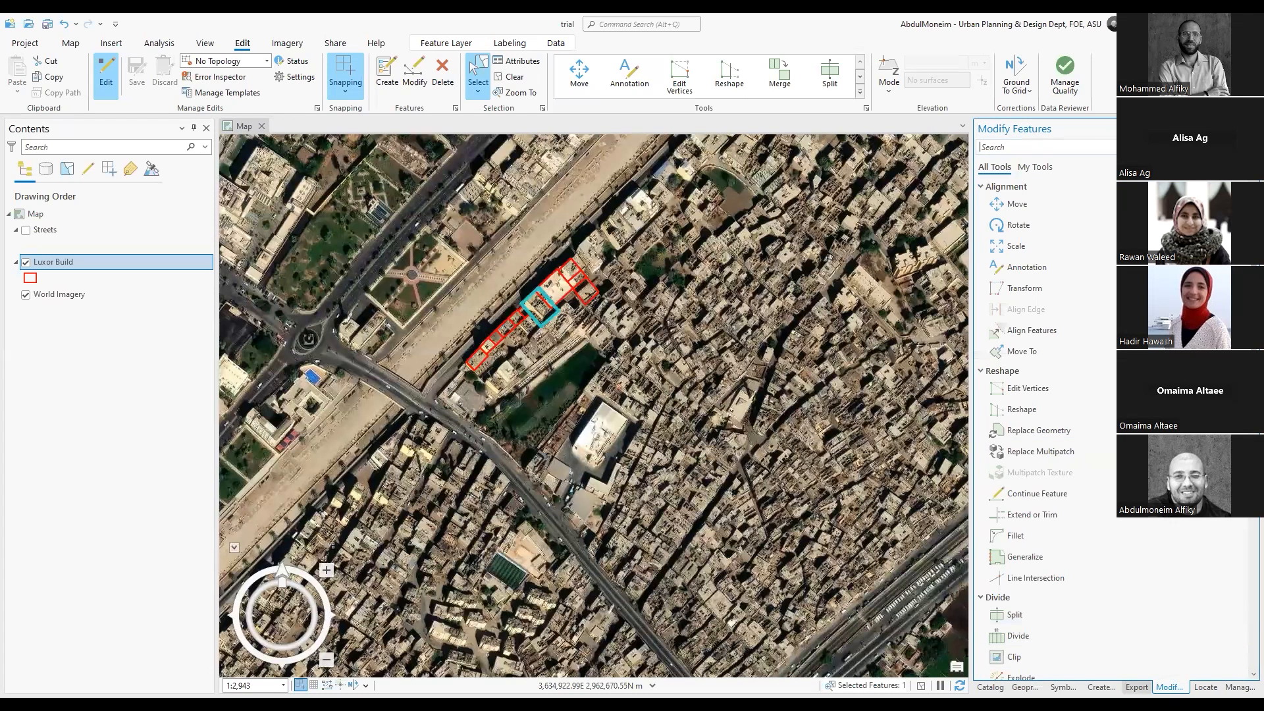
left_click(1137, 687)
left_click(1170, 686)
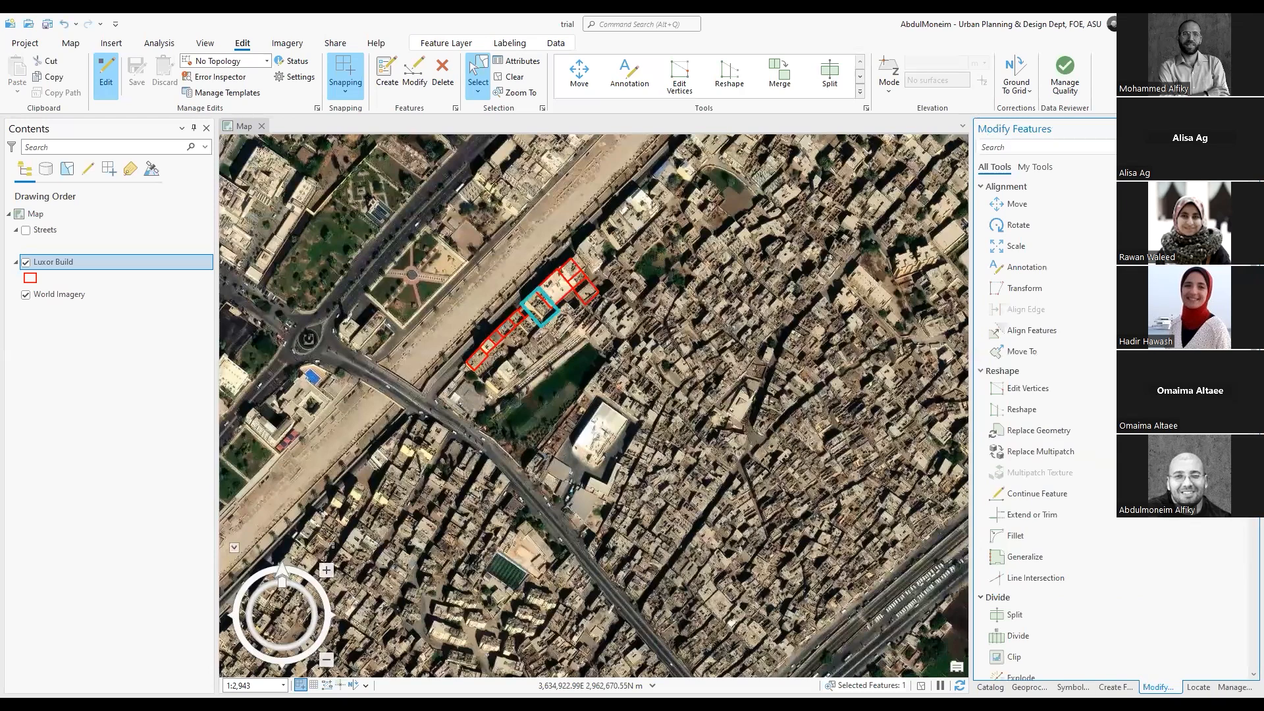
left_click(1252, 129)
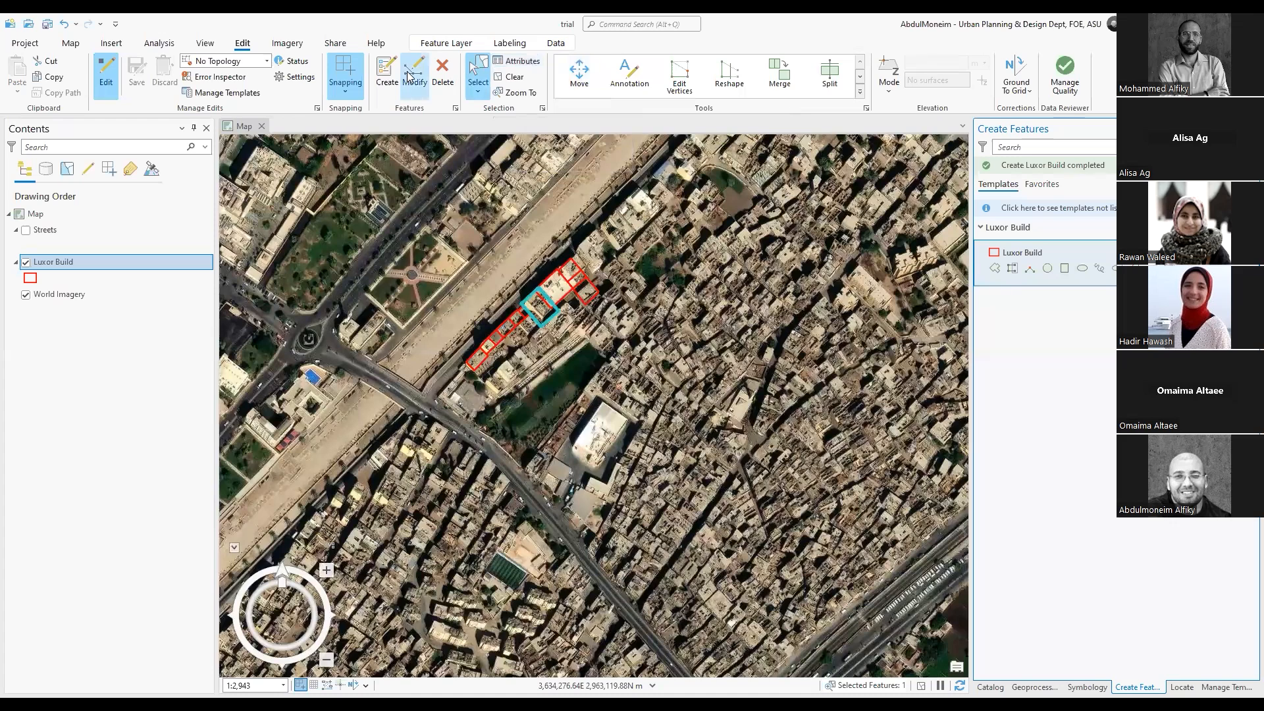
Step: Look through the expanded gallery of editing tools, close it, and save the trial project
left_click(861, 77)
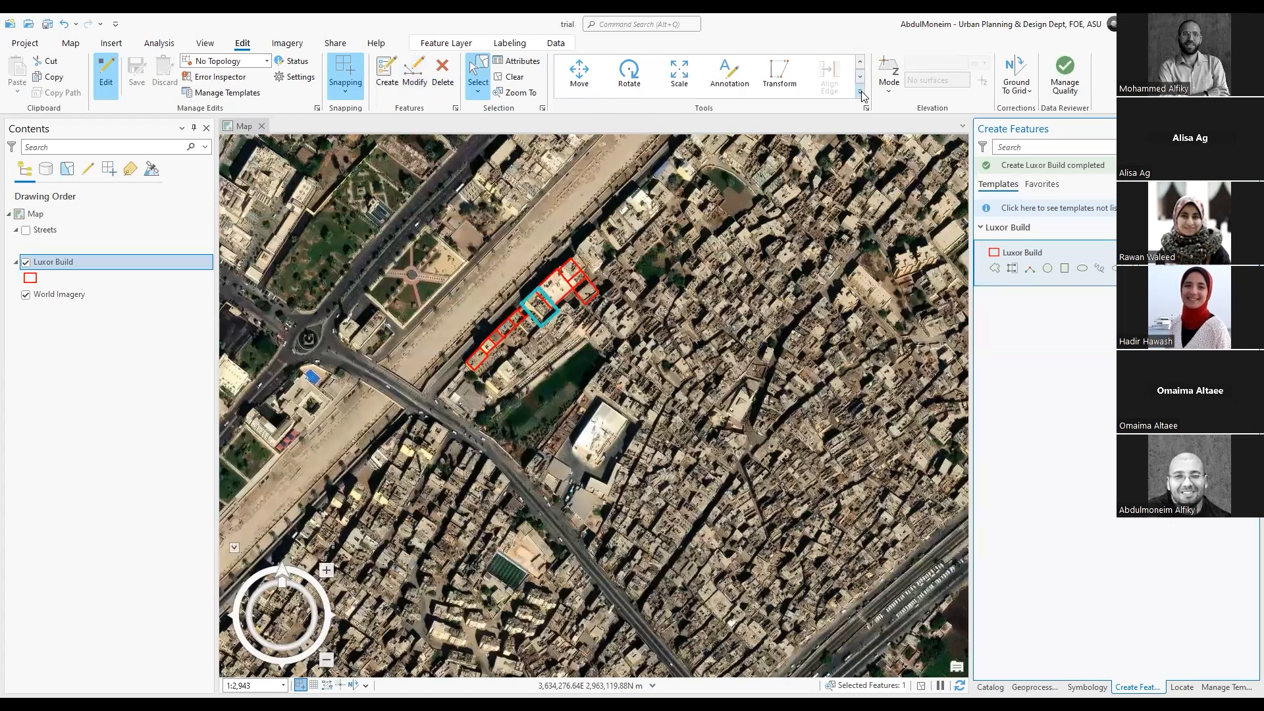
left_click(864, 97)
mouse_move(862, 104)
left_mouse_down()
mouse_move(856, 348)
mouse_move(861, 86)
left_mouse_up()
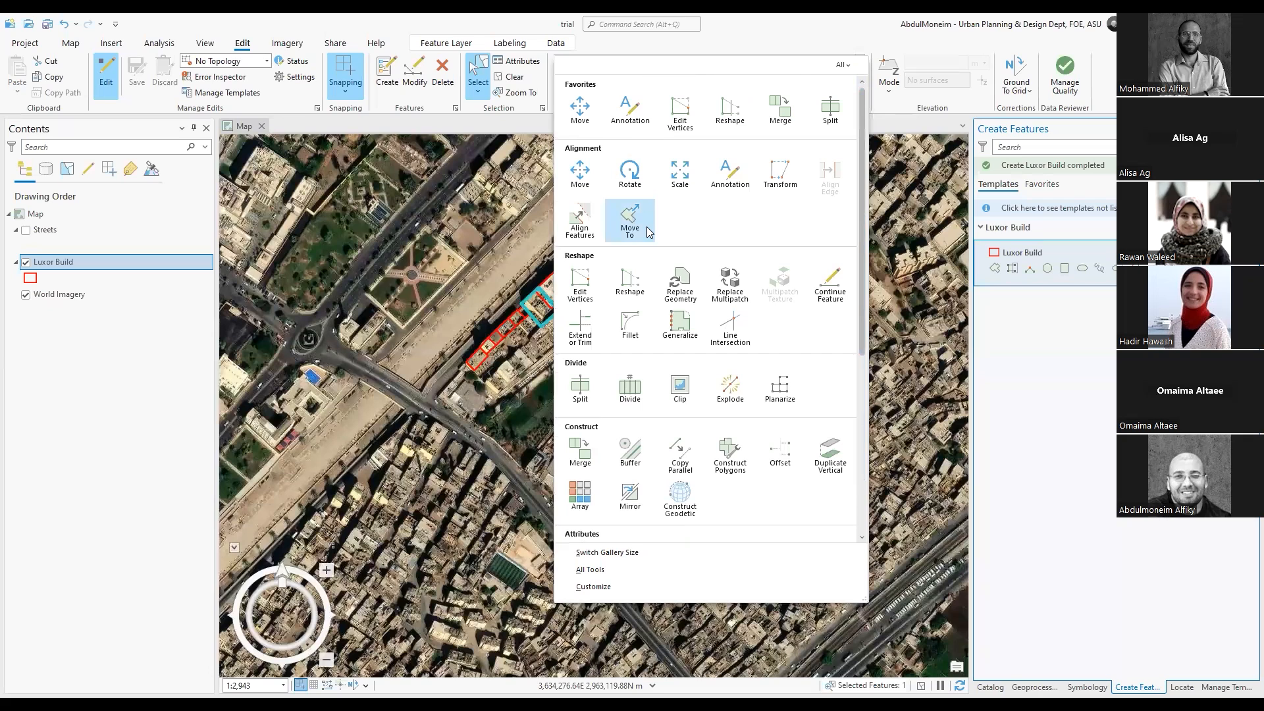
left_click(773, 39)
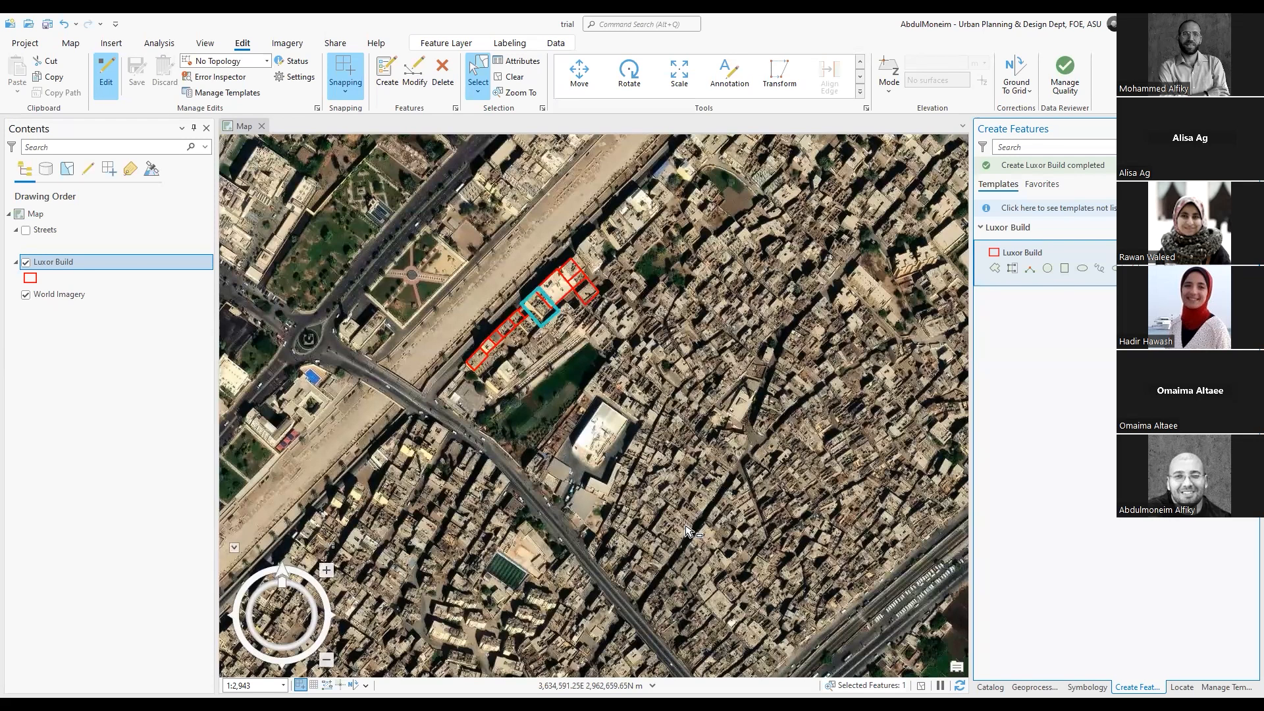
left_click(47, 24)
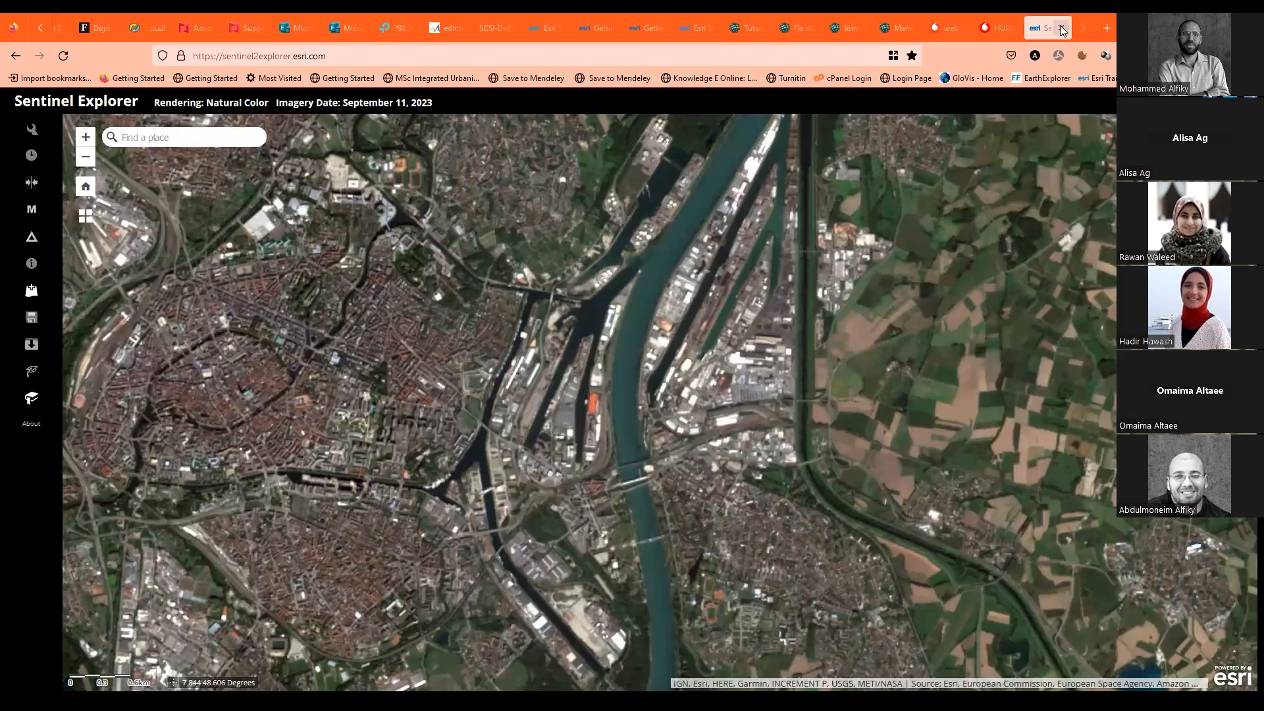
Step: Switch to Firefox and close the Sentinel Explorer page and the two pages open just before it
left_click(1061, 25)
left_click(1061, 23)
left_click(1060, 22)
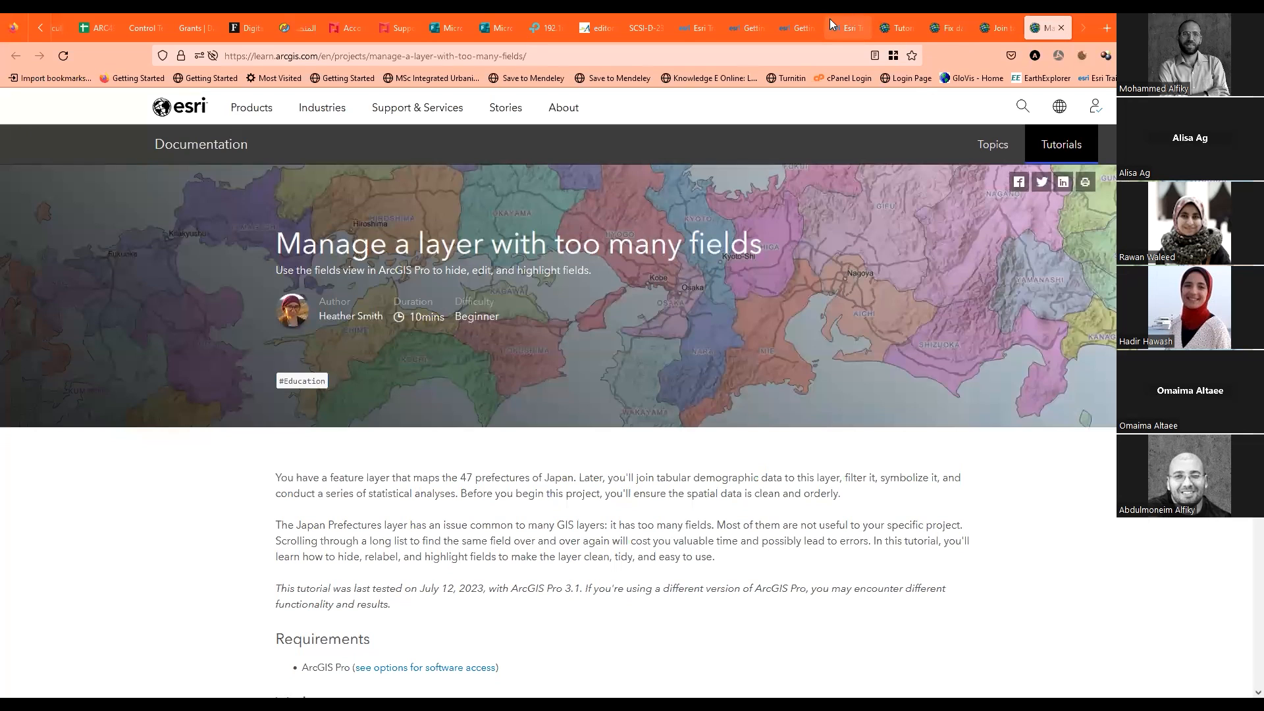
Step: Check the open Esri tutorial gallery, course catalog and training pages to locate the learning resources on data management, mapping and editing
left_click(897, 23)
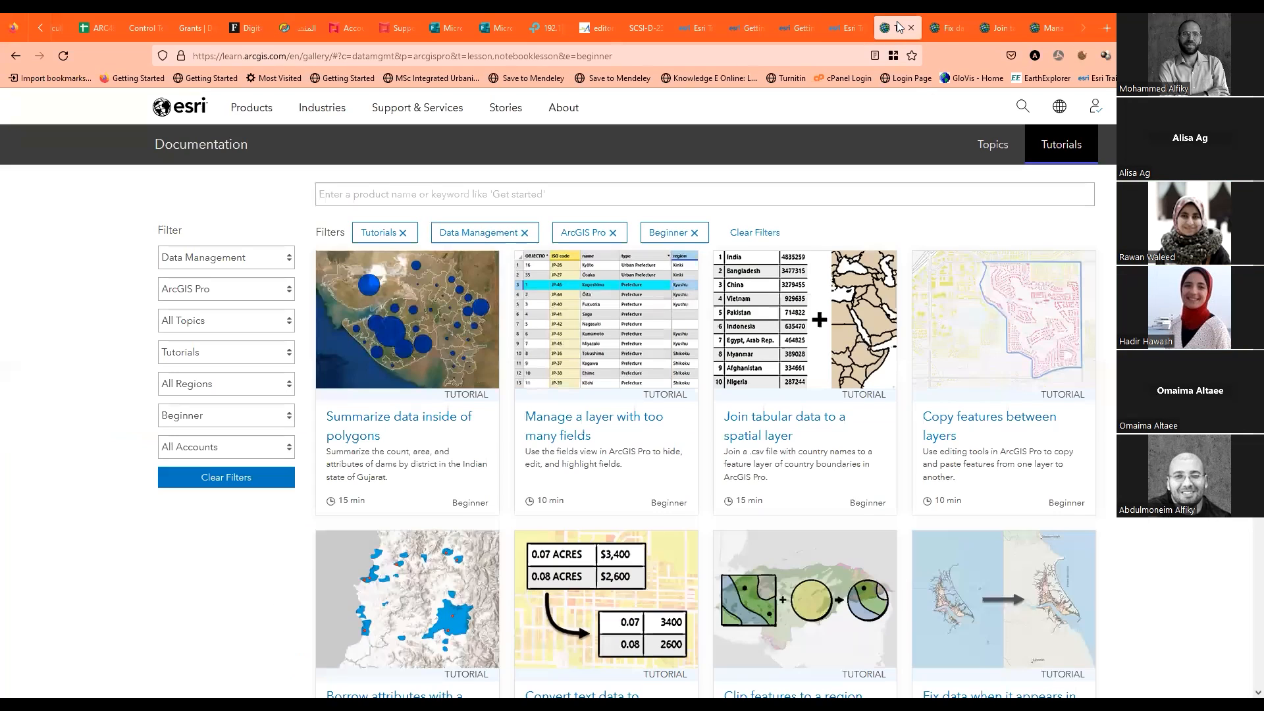
left_click(745, 16)
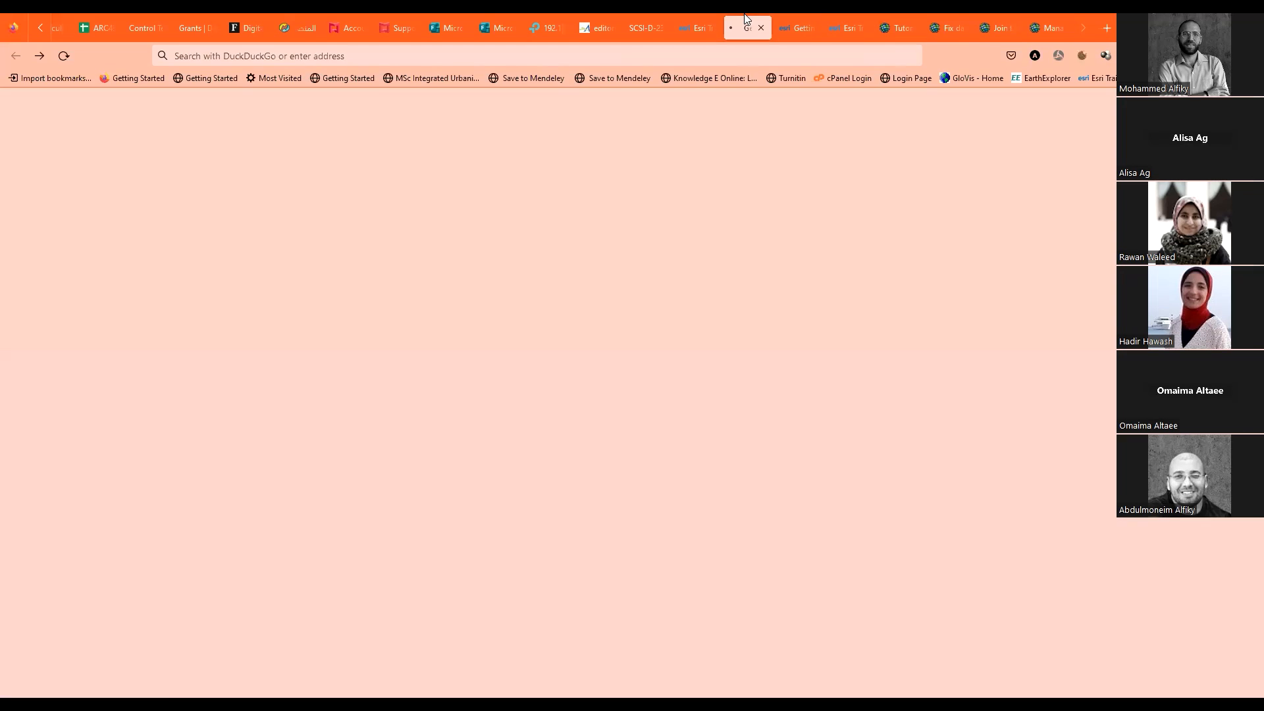
left_click(706, 13)
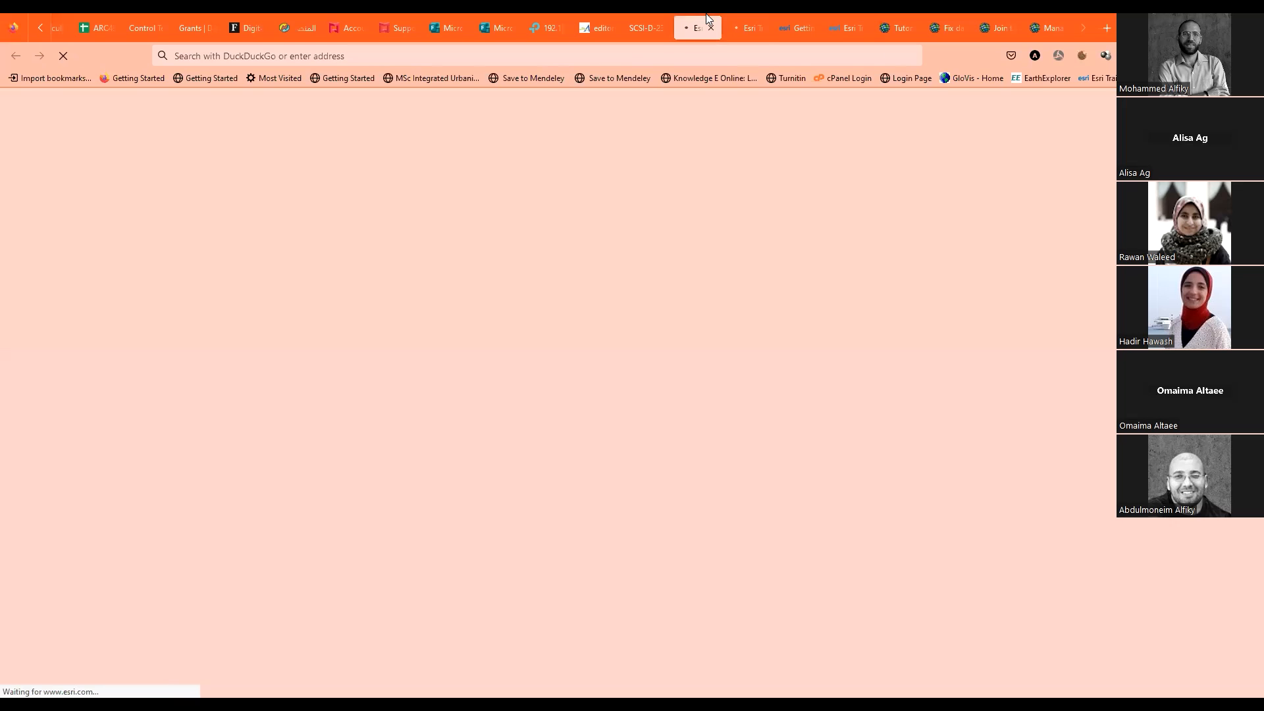
left_click(791, 14)
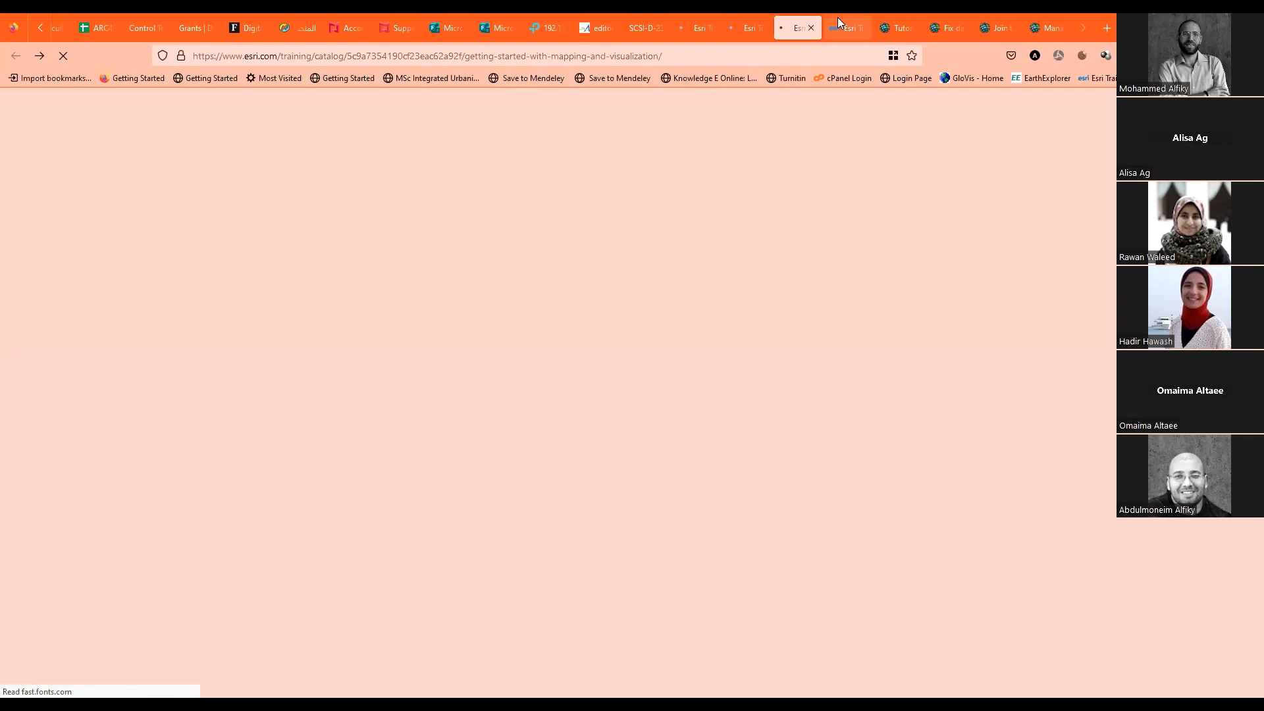
left_click(839, 22)
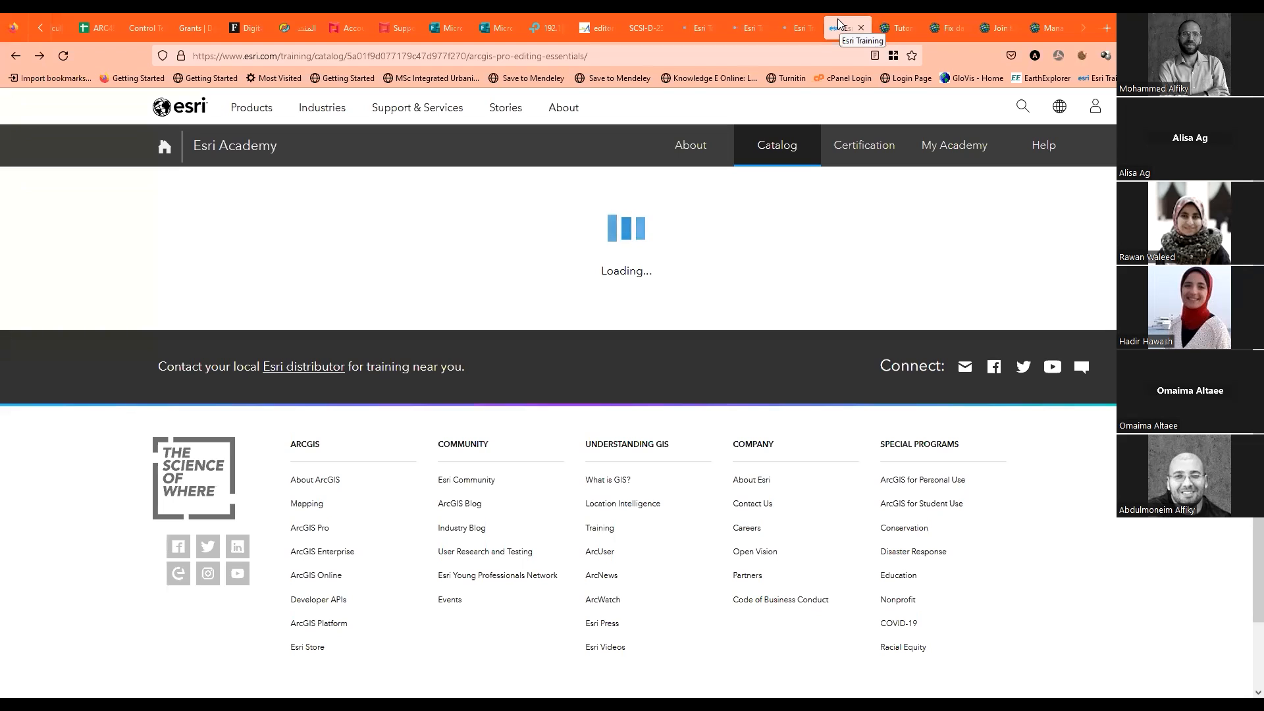
Step: Copy the web address of the Getting Started with Data Management course and reload its page
left_click(755, 19)
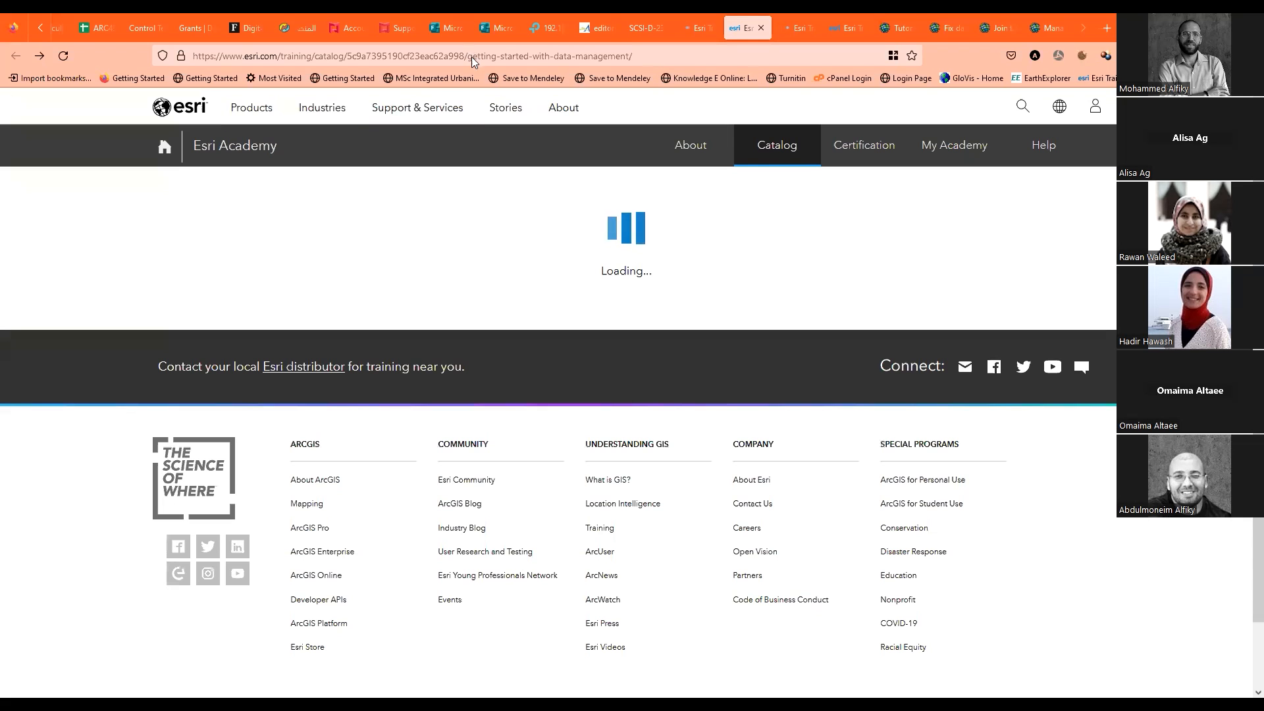
left_click(520, 56)
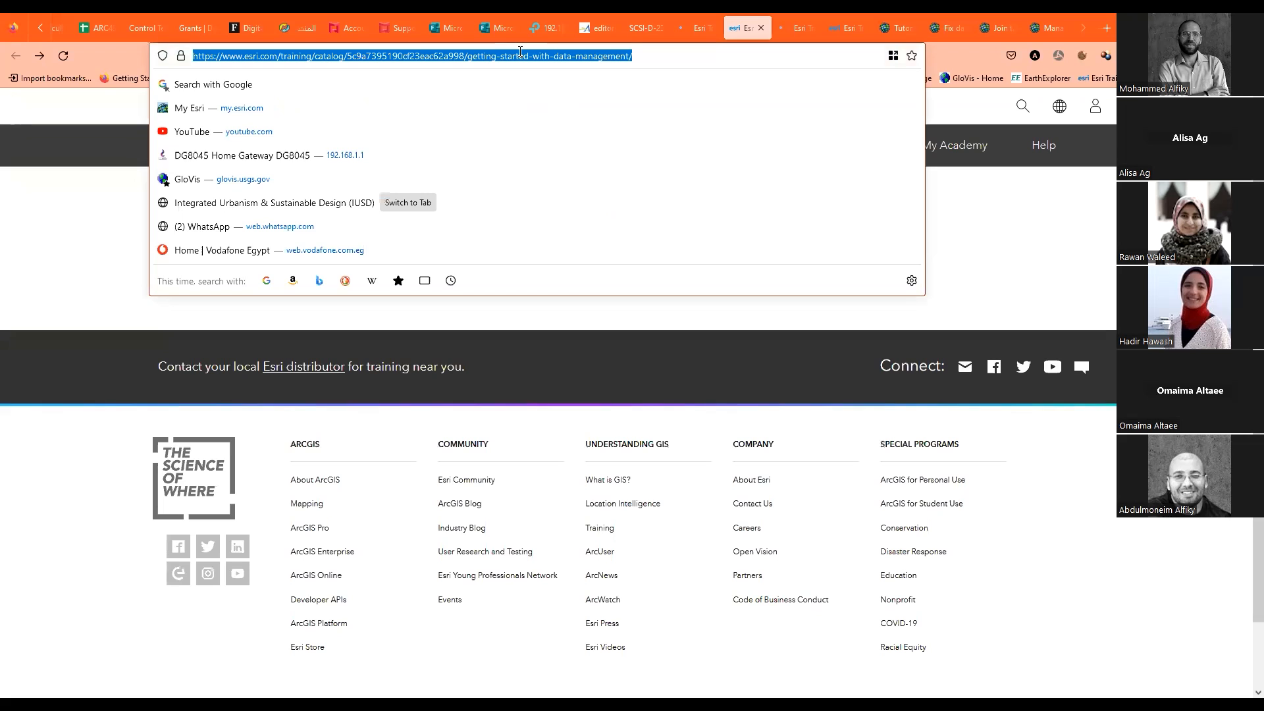
right_click(520, 56)
left_click(538, 131)
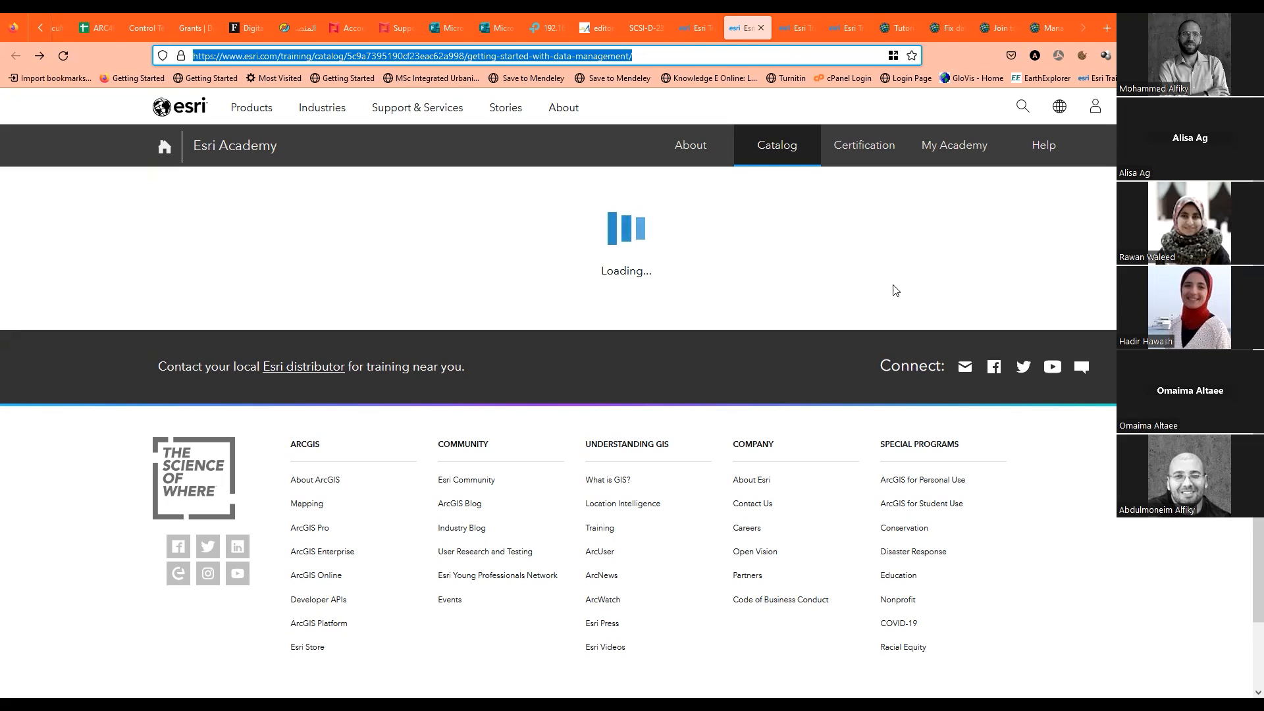
left_click(681, 652)
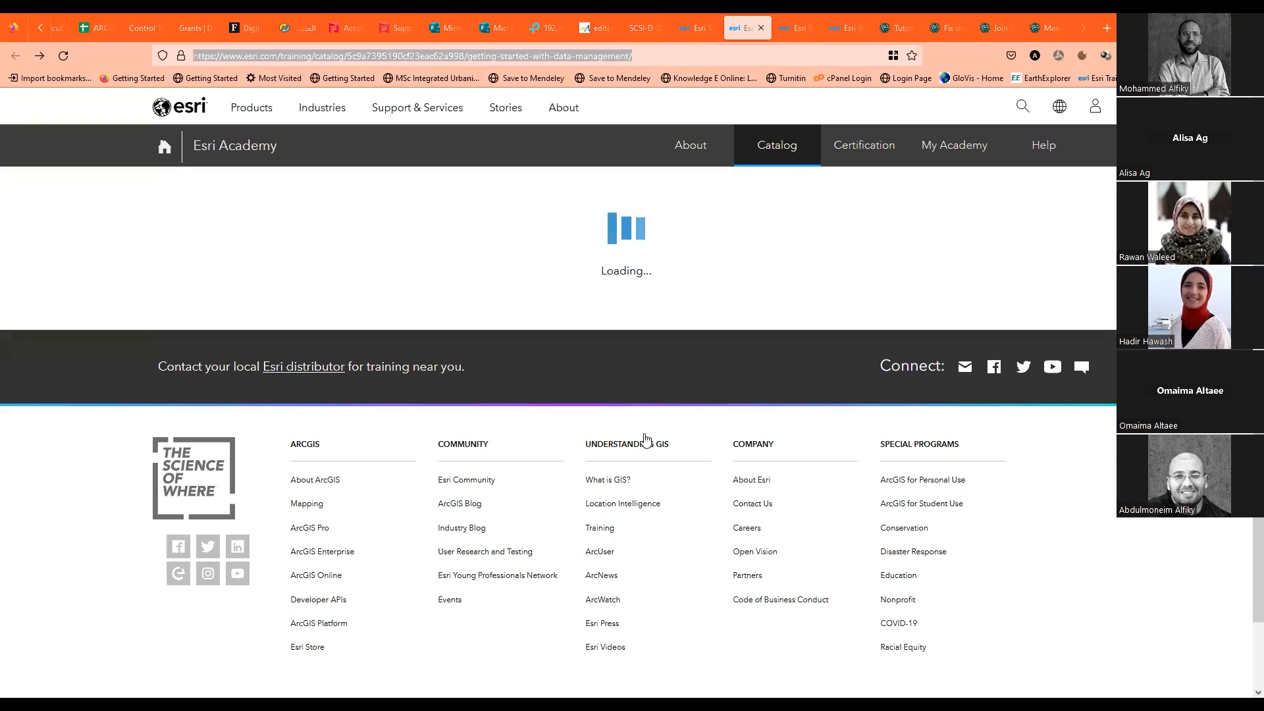
left_click(63, 58)
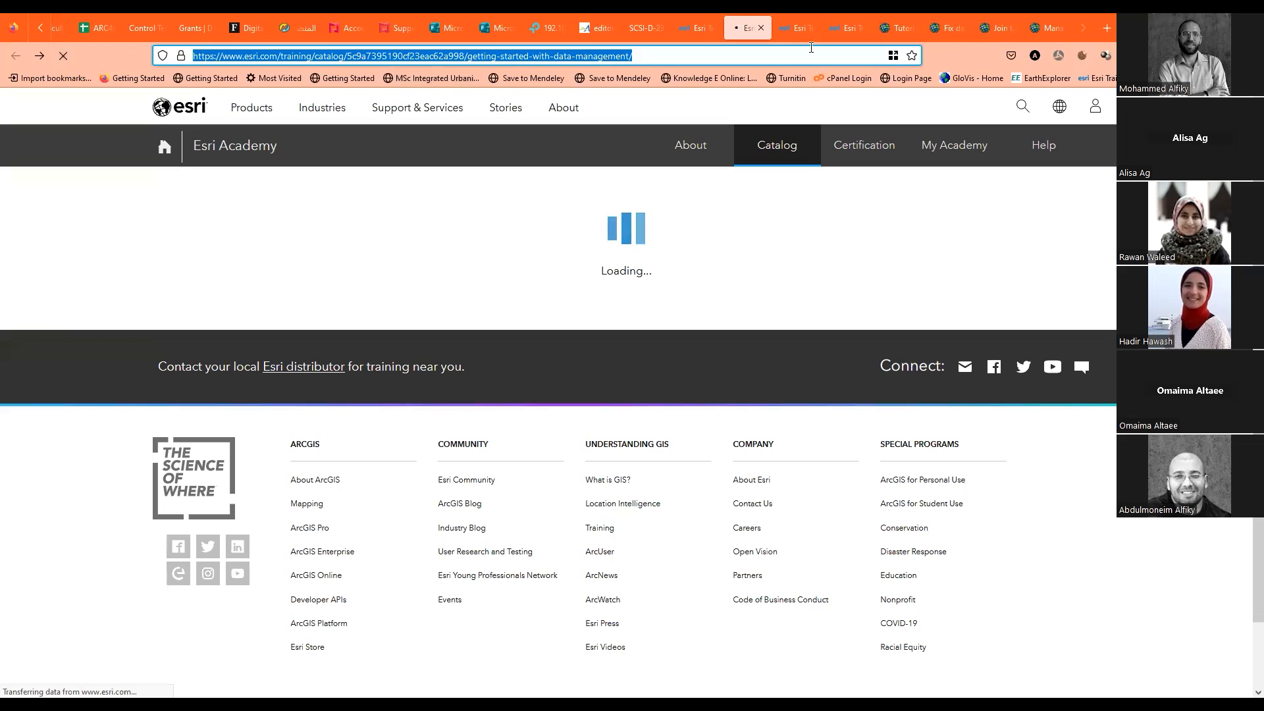
Step: Reload the Getting Started with Mapping and Visualization course page and copy its web address
left_click(797, 28)
left_click(64, 57)
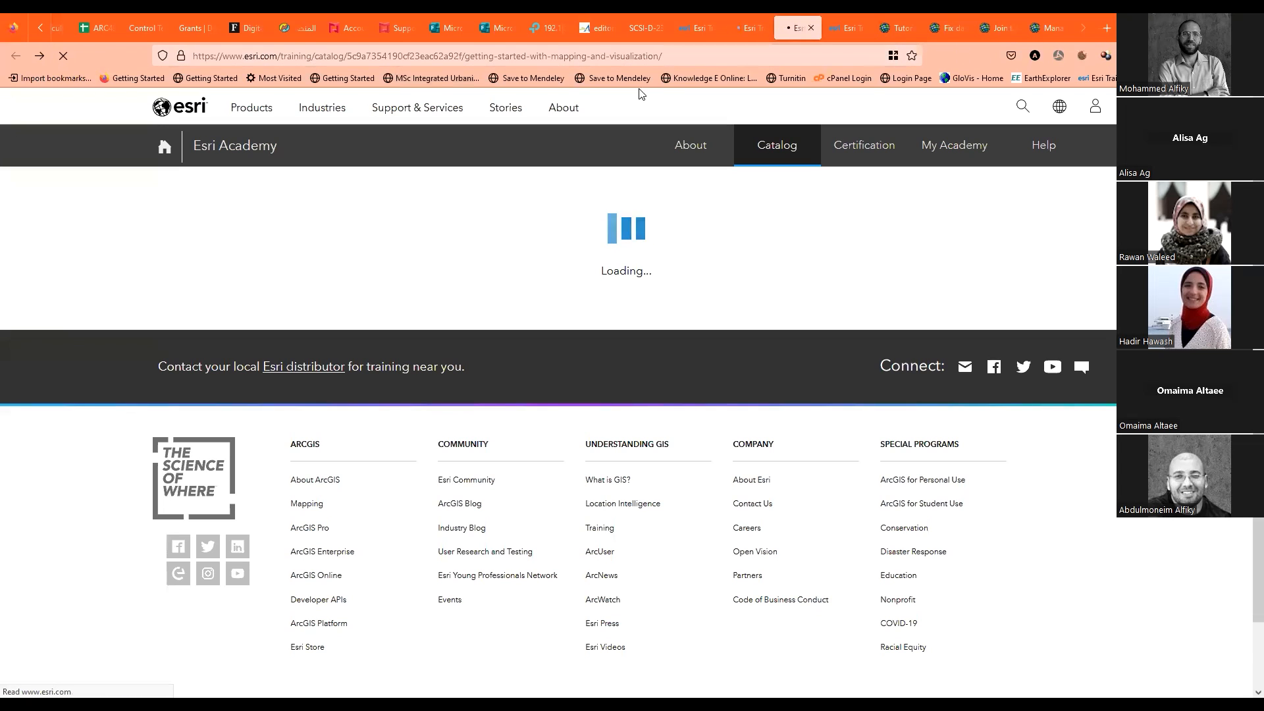
left_click(555, 55)
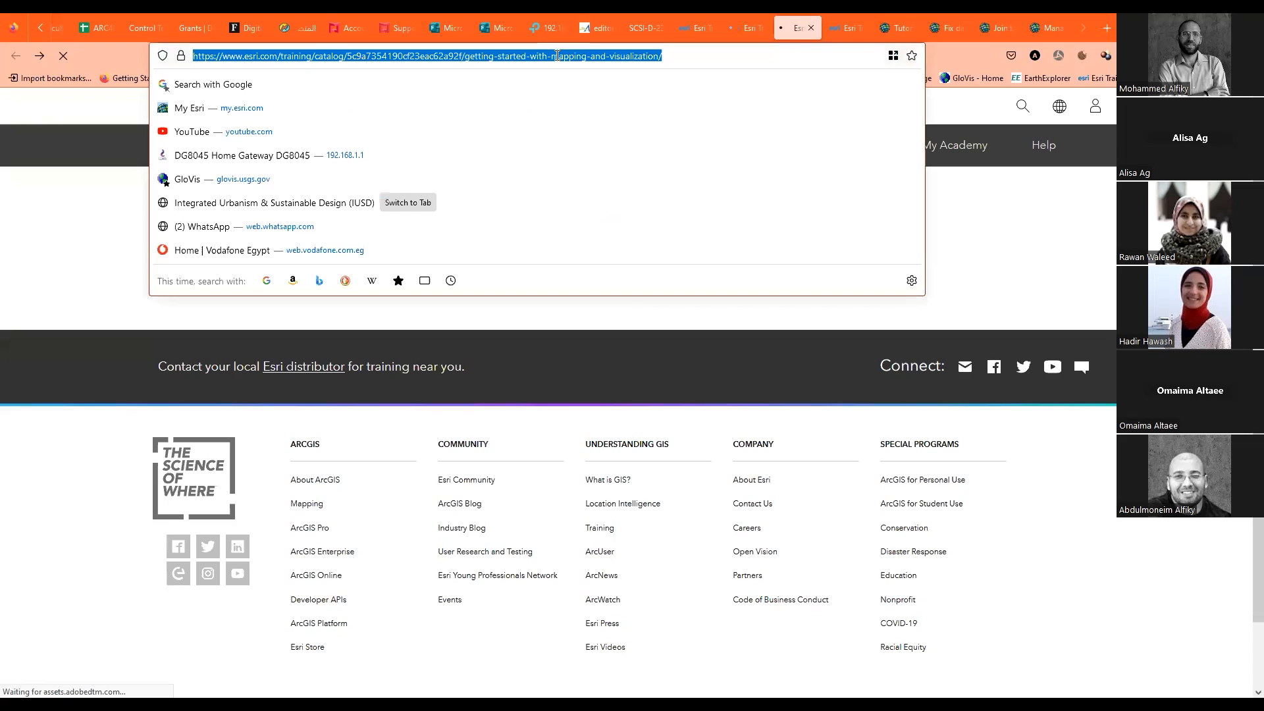
right_click(555, 55)
left_click(574, 134)
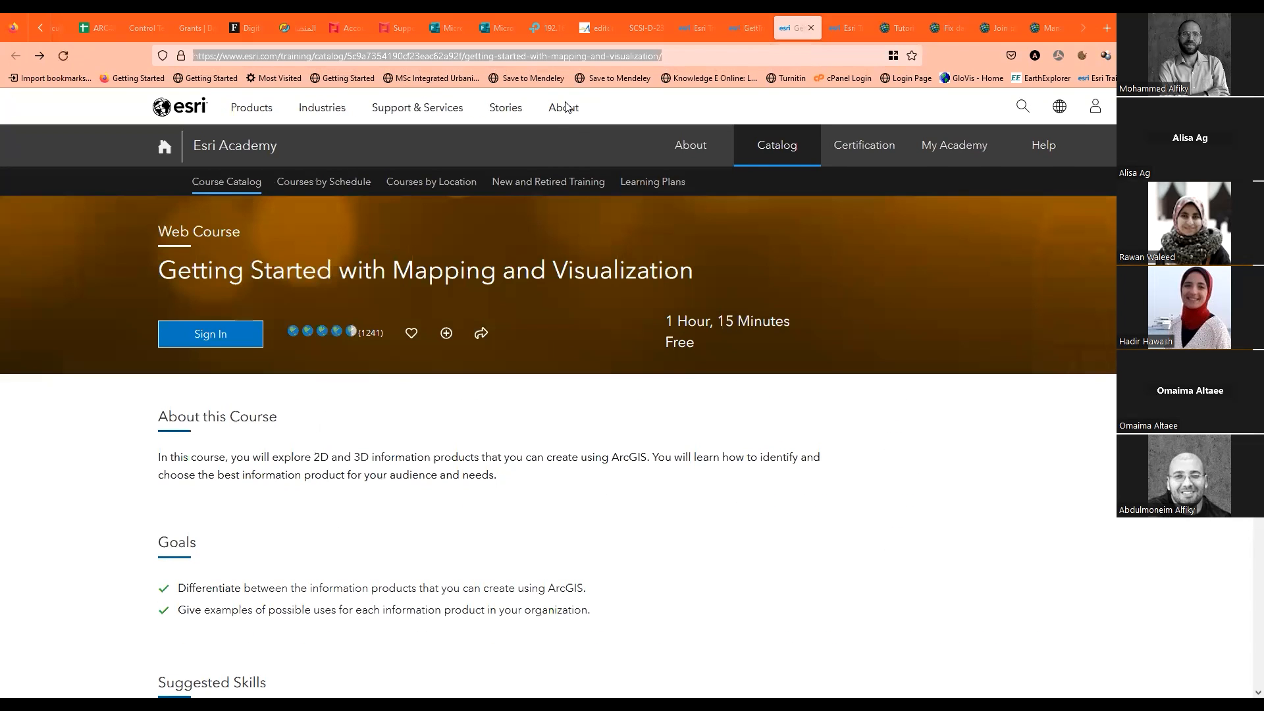
Step: Copy the web address of the ArcGIS Pro Editing Essentials seminar and reload its page
left_click(844, 25)
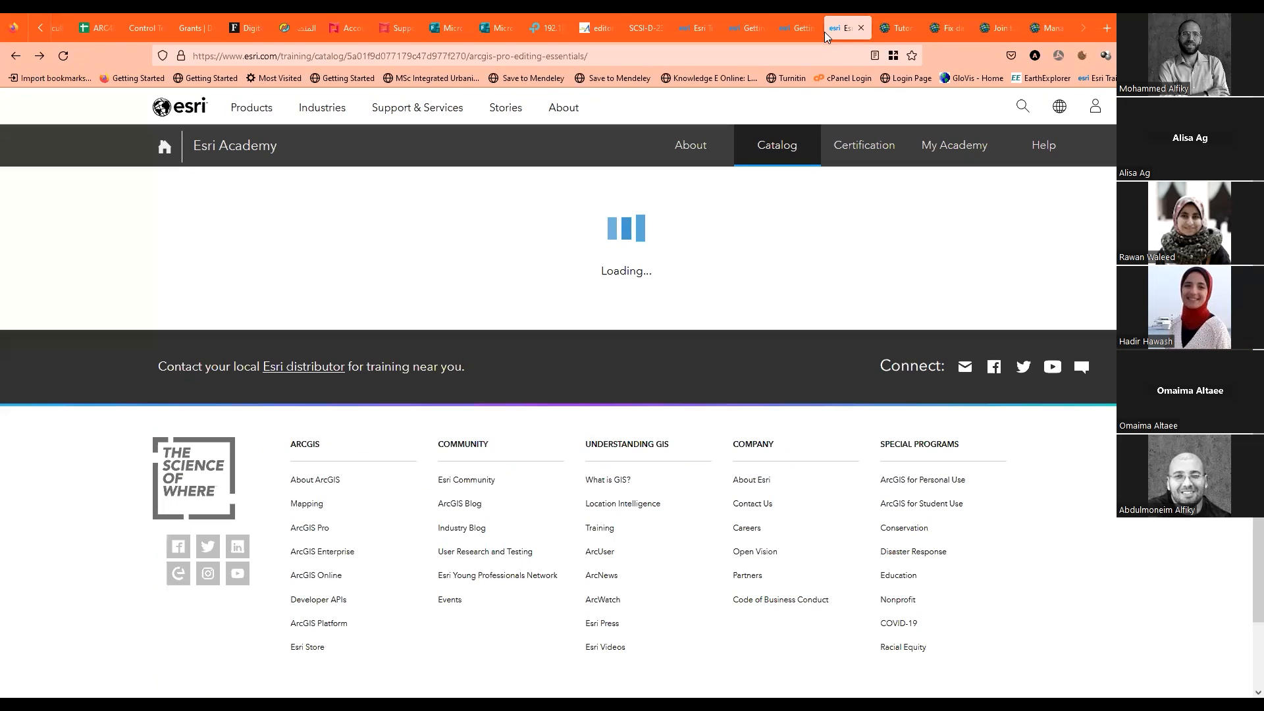
left_click(556, 60)
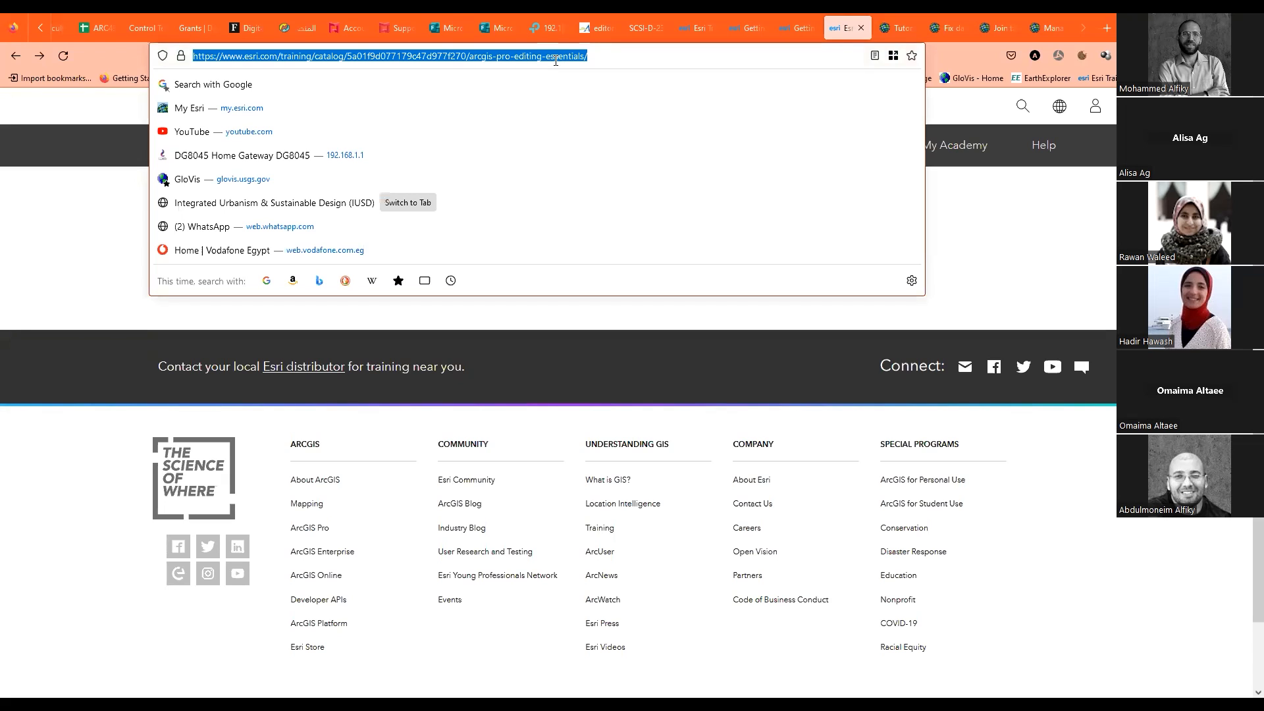
left_click(64, 57)
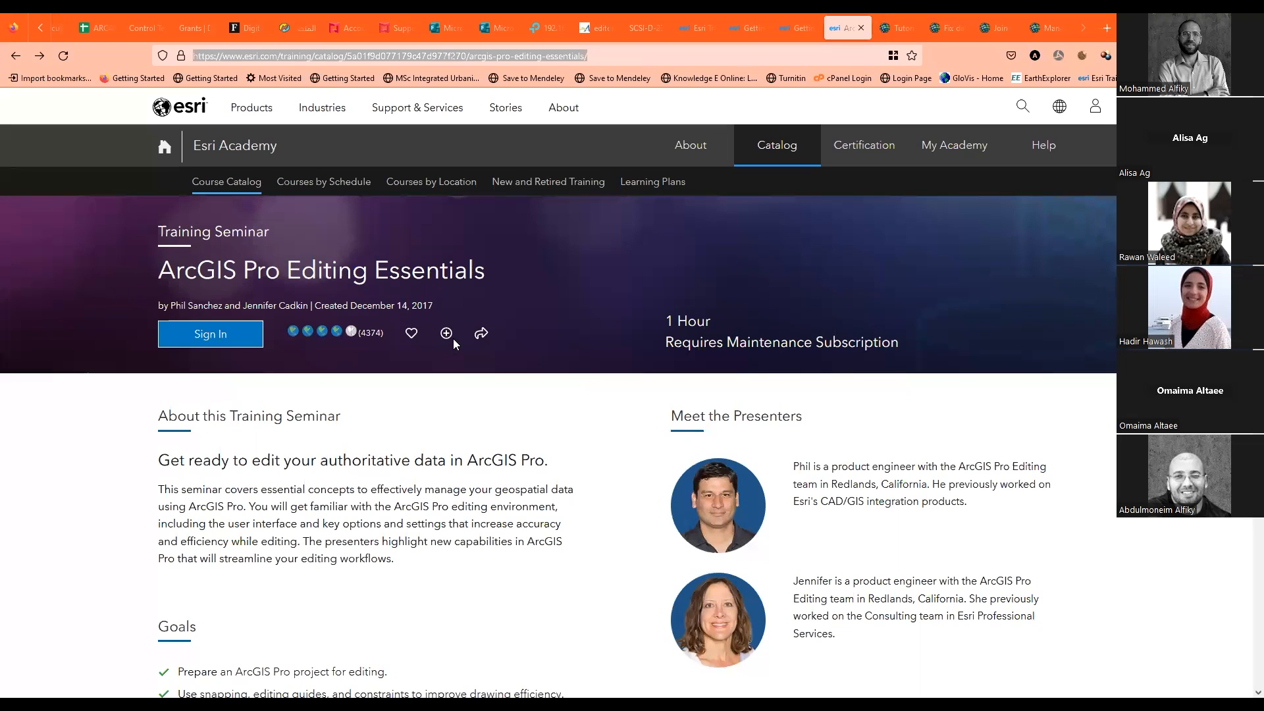
Step: Copy the web address of the "Fix data when it appears in the wrong place" tutorial
left_click(917, 14)
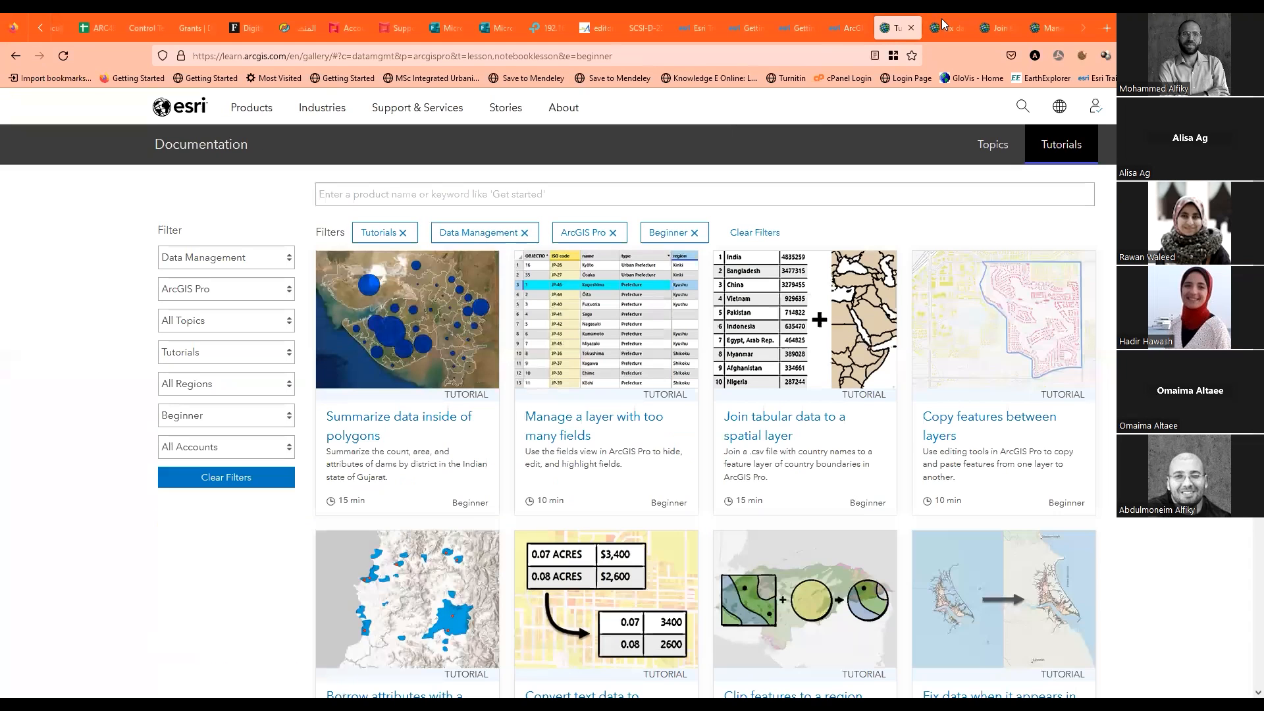
left_click(944, 20)
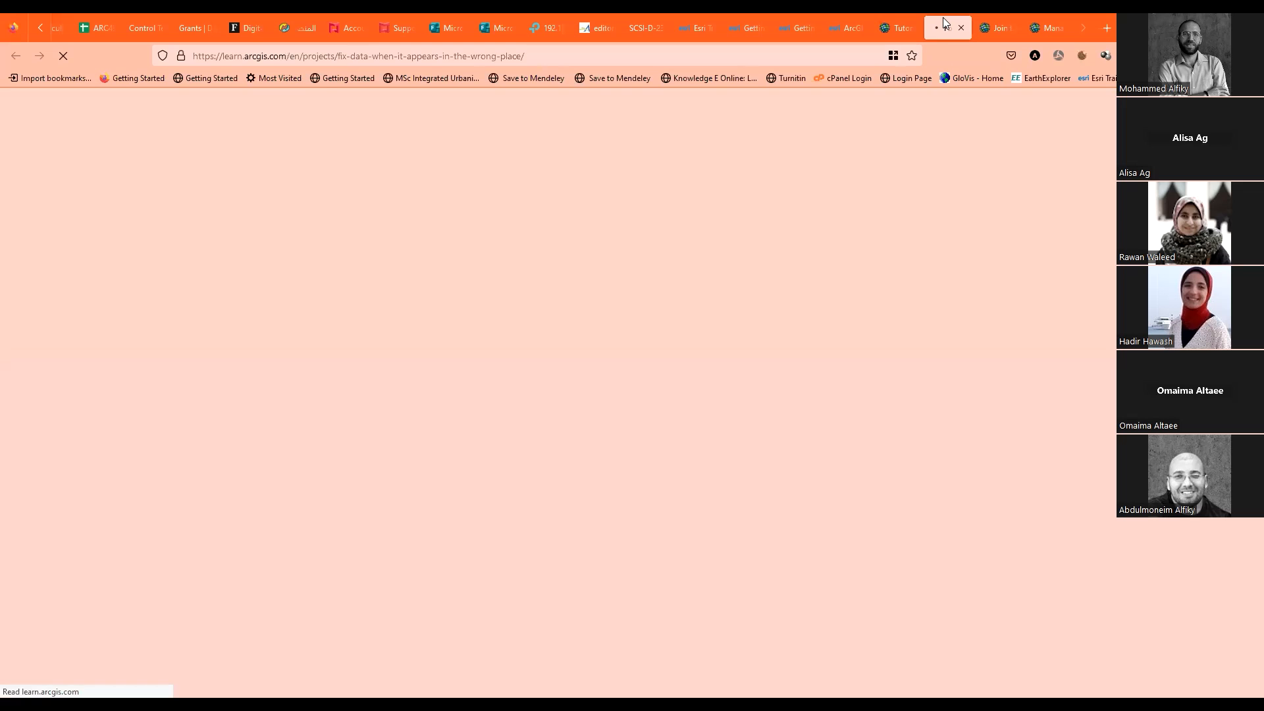
left_click(544, 58)
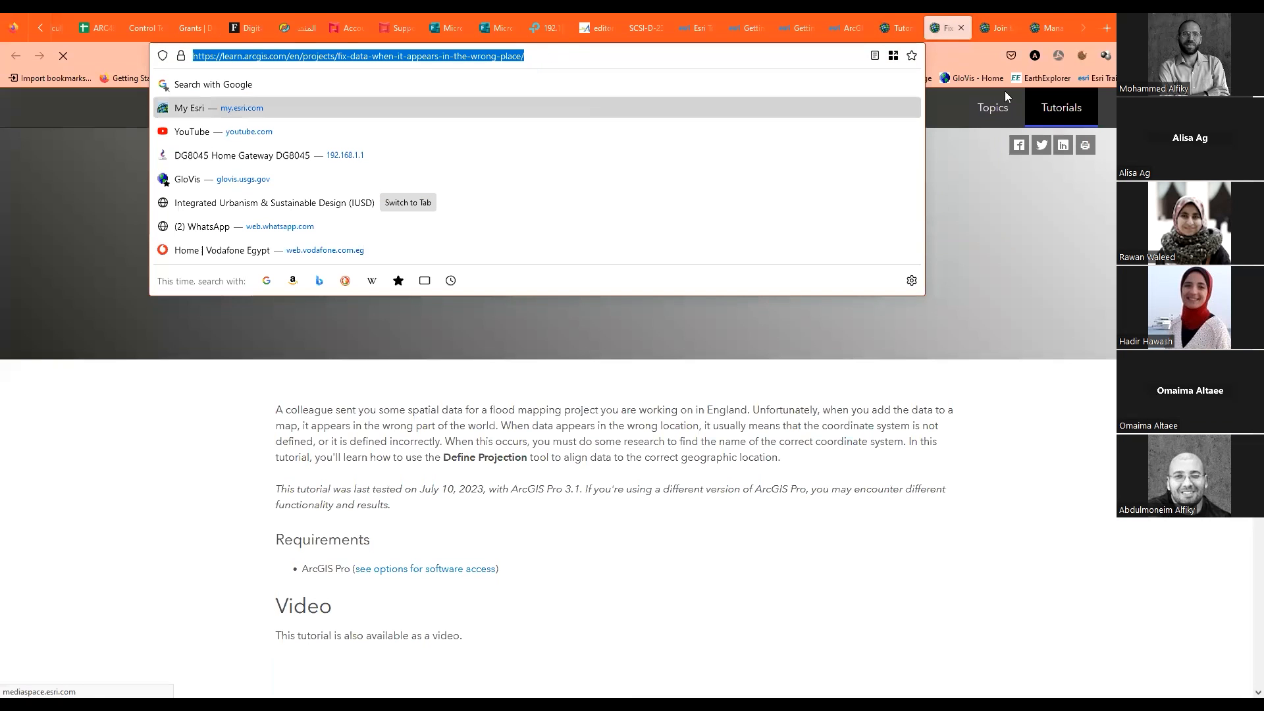
left_click(452, 206)
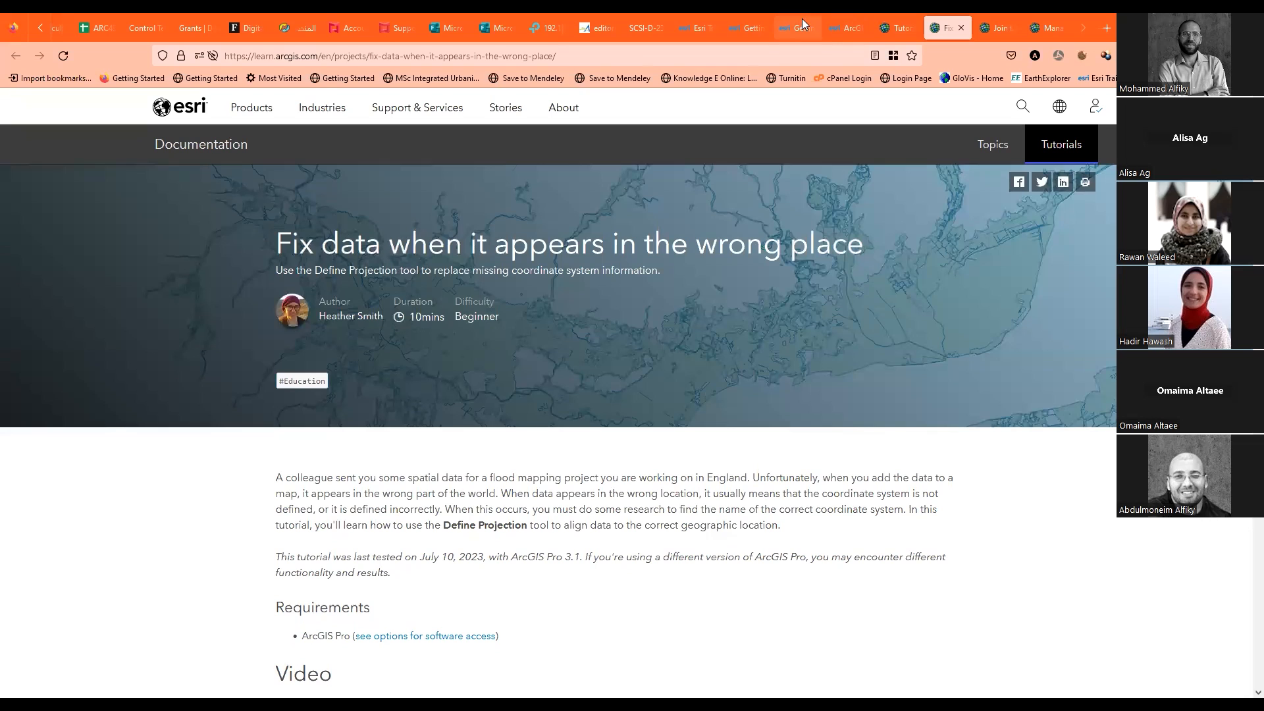
left_click(752, 23)
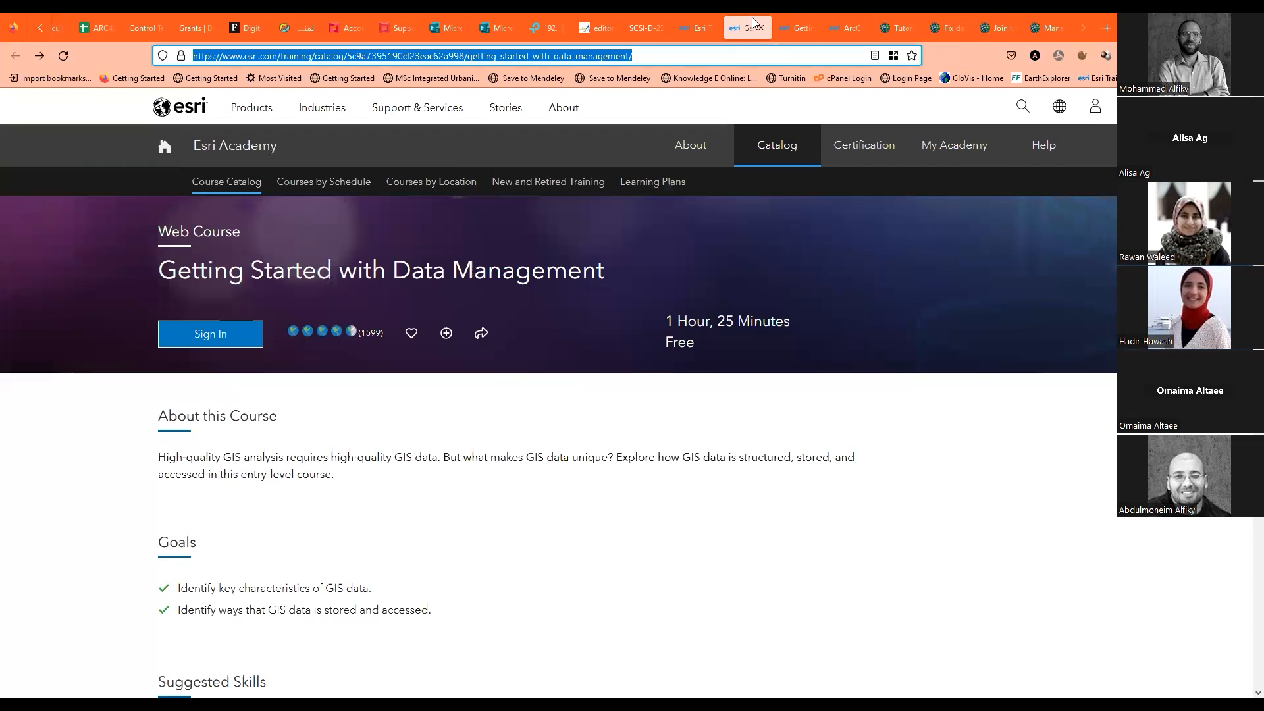
left_click(958, 19)
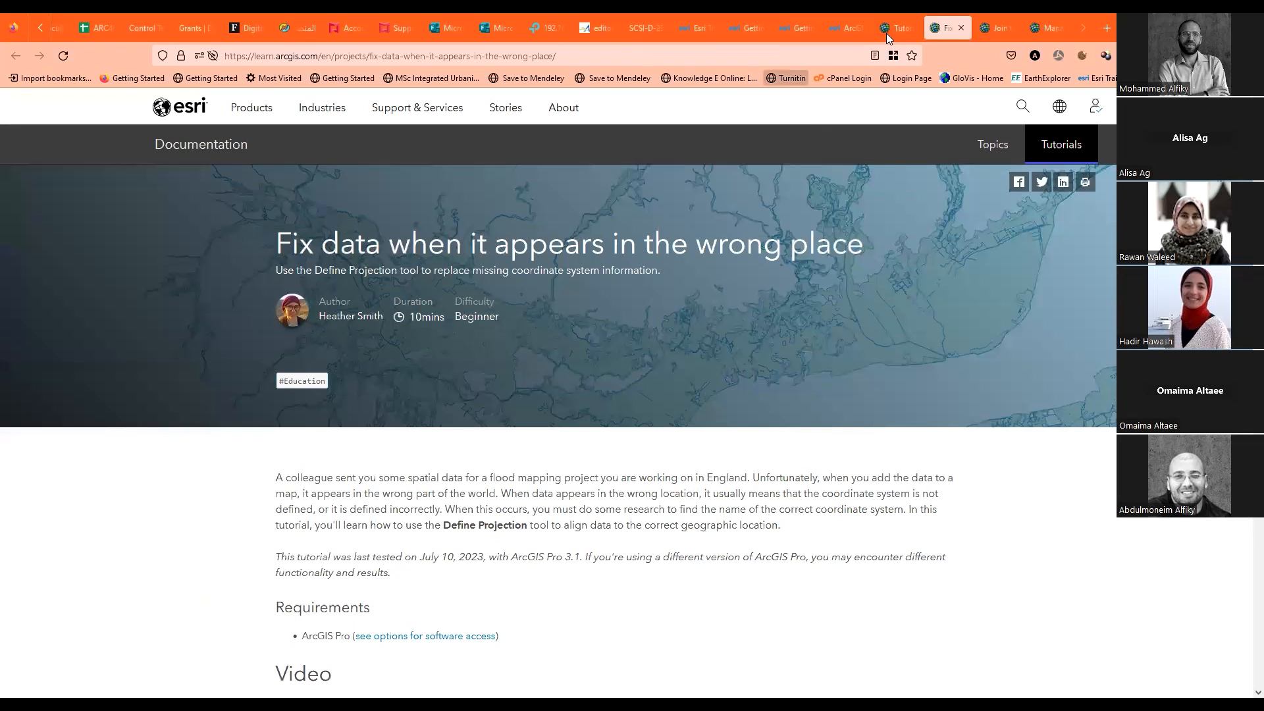
left_click(295, 56)
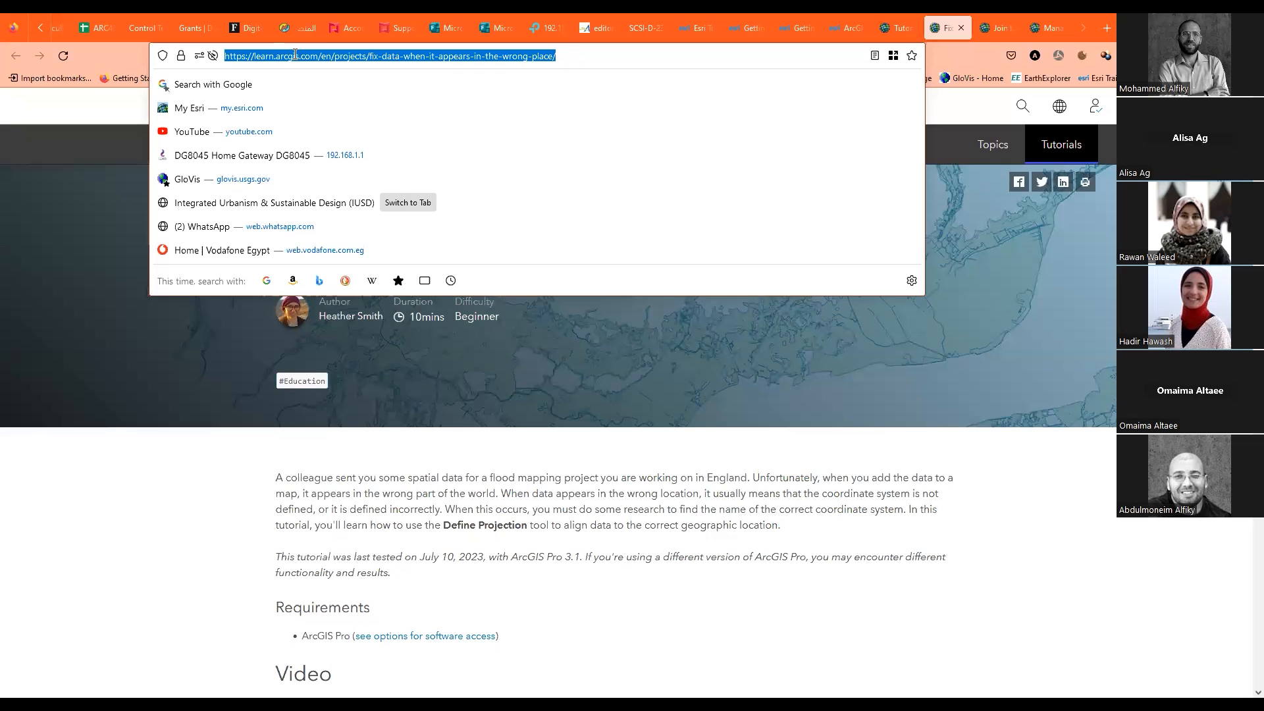
left_click(961, 107)
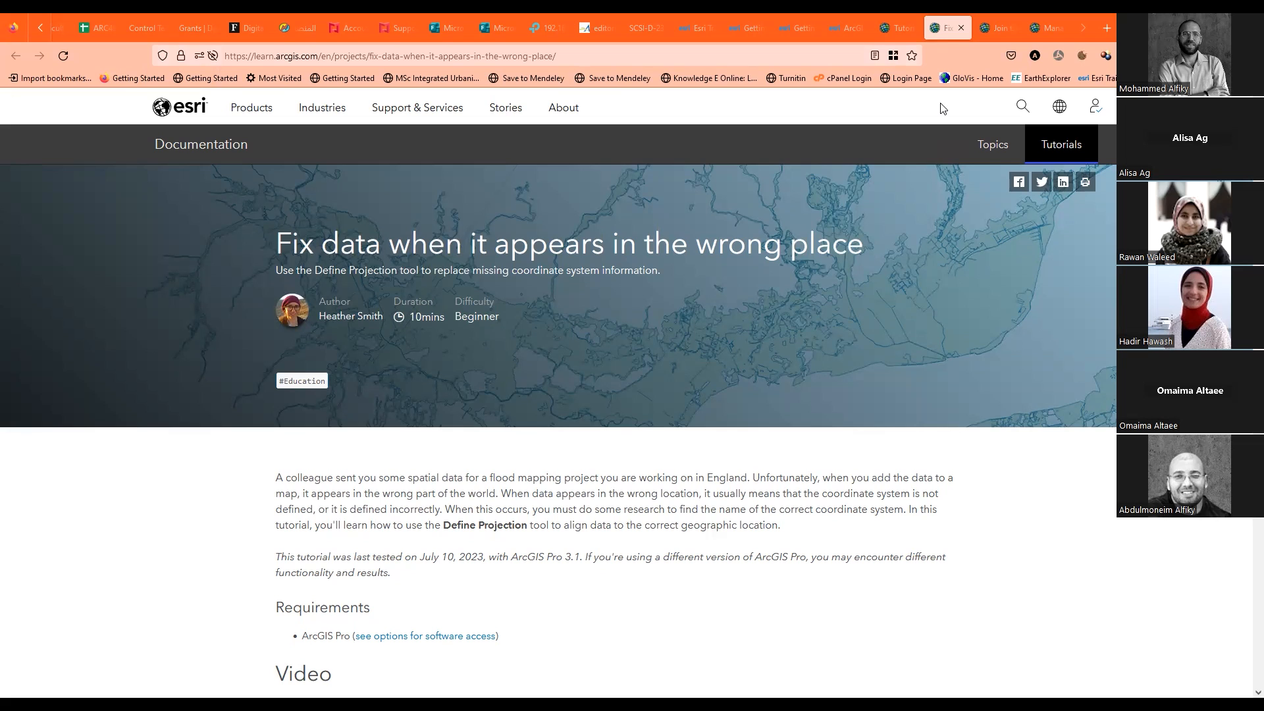
Step: Copy the web addresses of the "Join tabular data to a spatial layer" and "Manage a layer with too many fields" tutorials
left_click(994, 26)
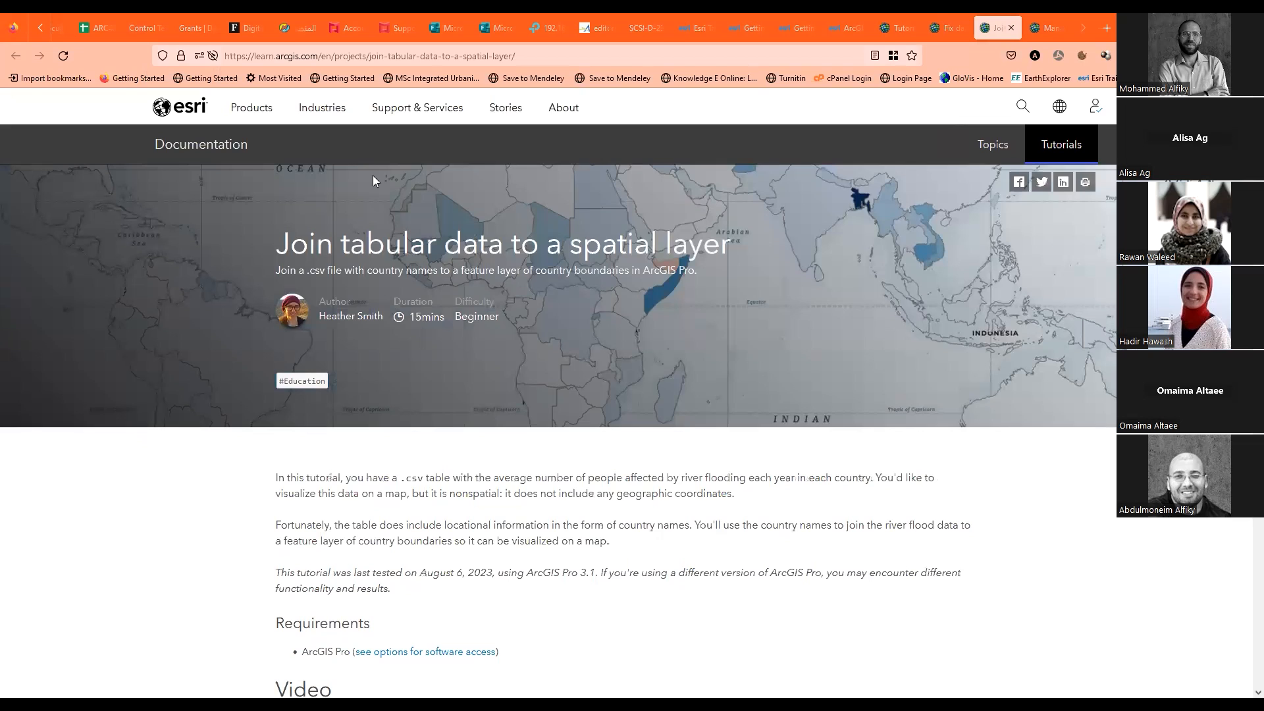
left_click(368, 58)
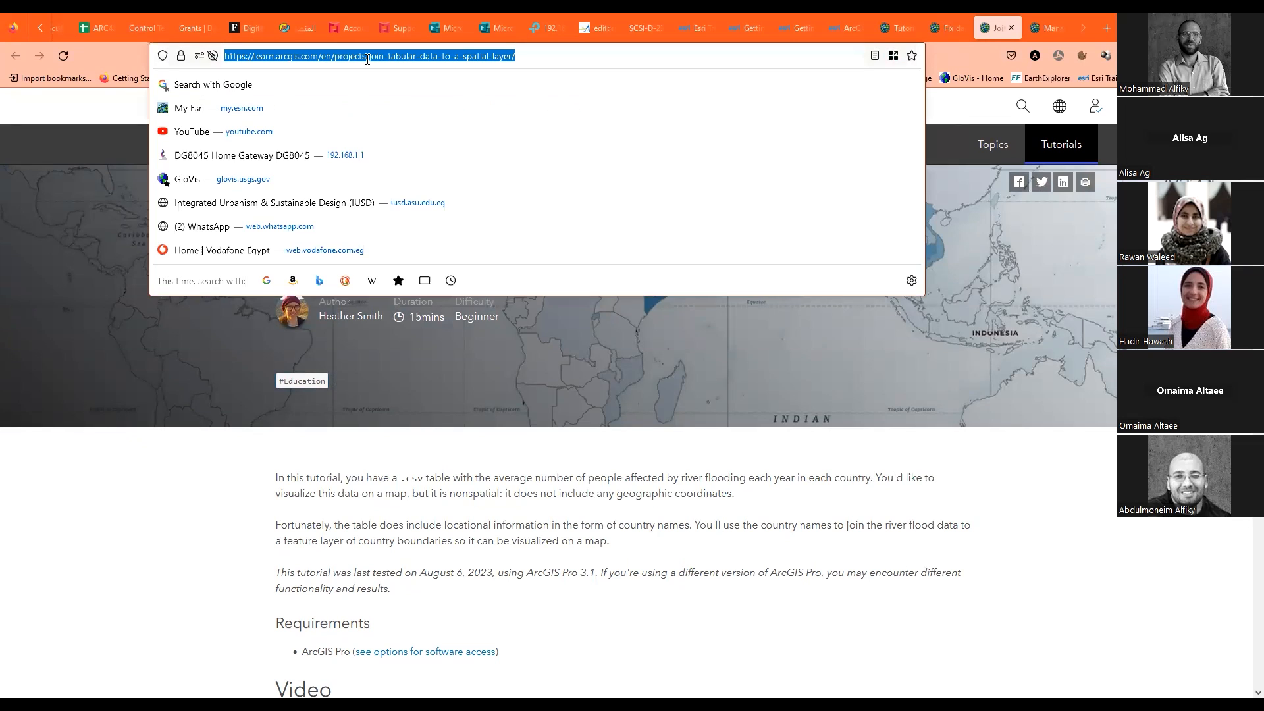
left_click(527, 342)
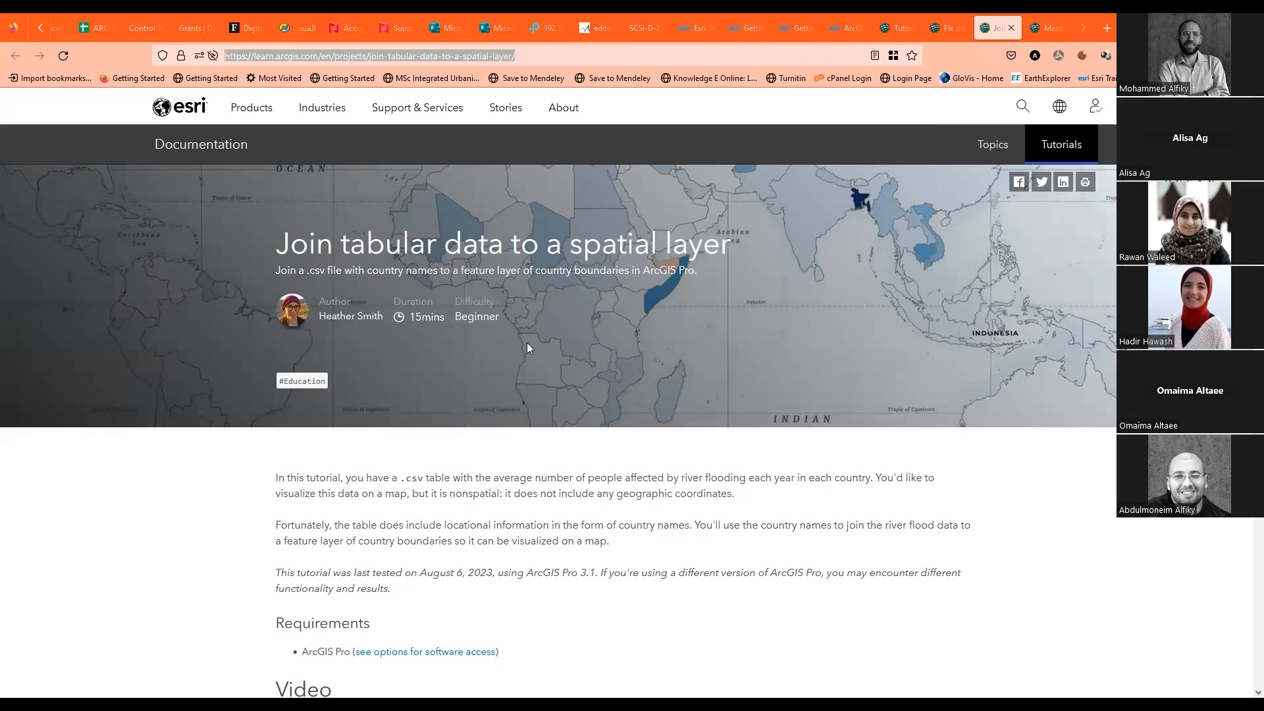
left_click(1044, 26)
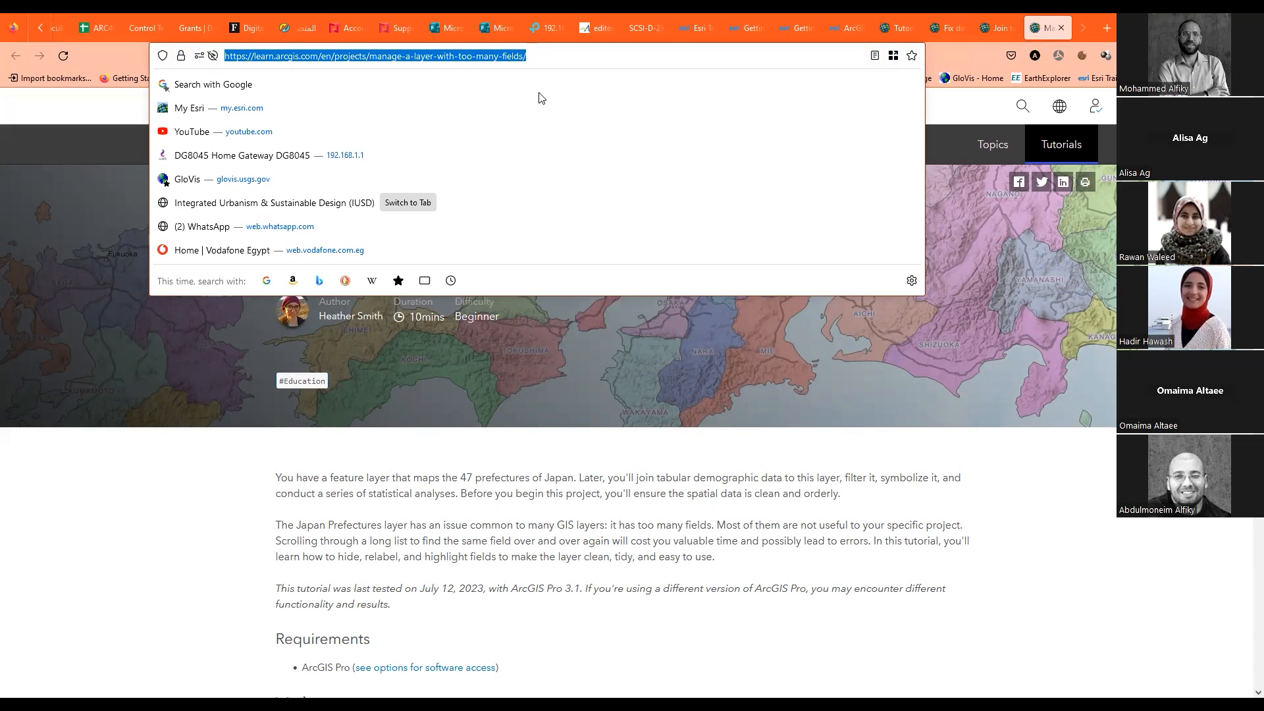
key("alt+Tab")
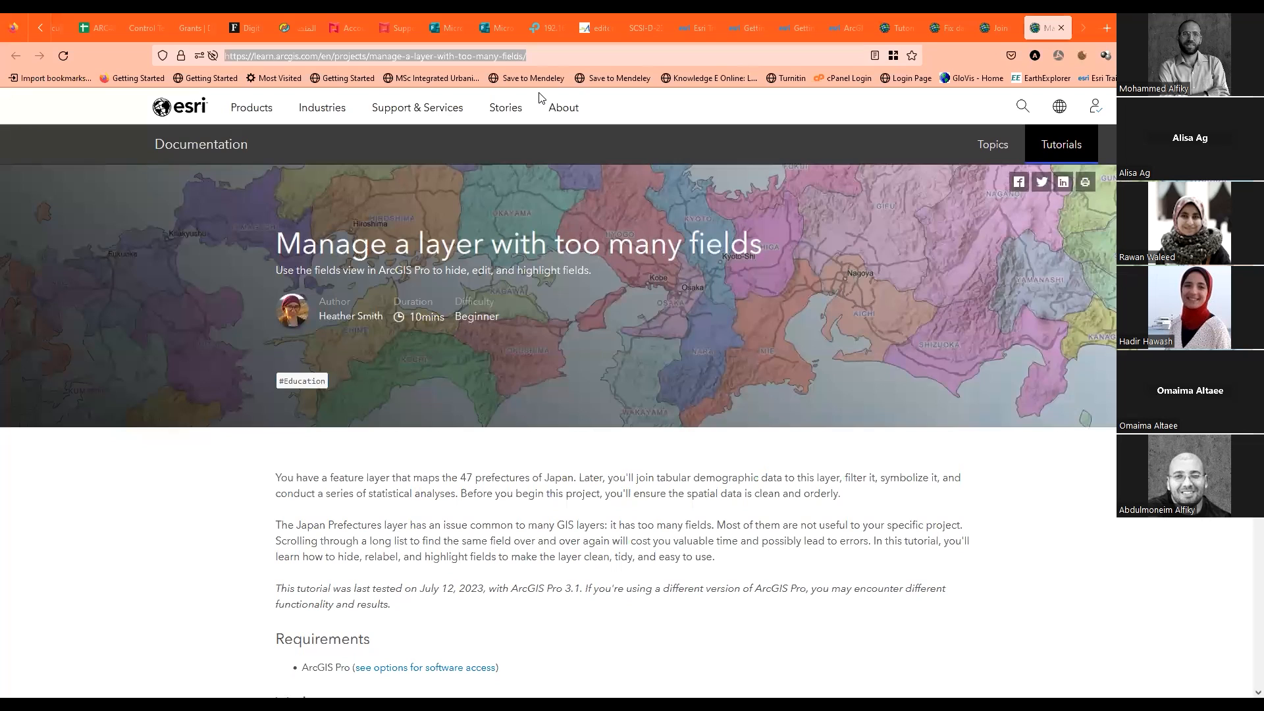